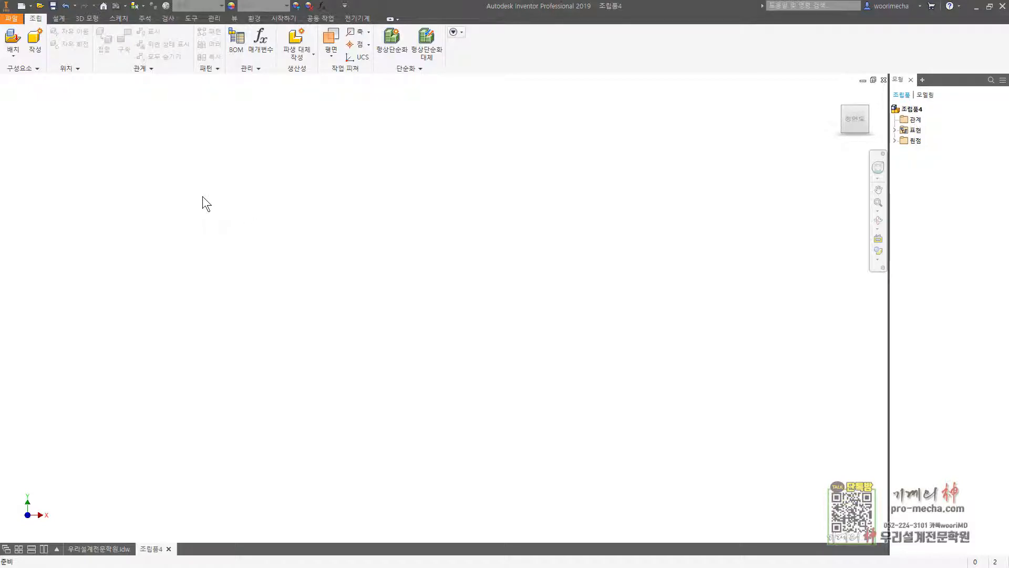
Create a new part from the Standard.ipt template and start a 2D sketch on the XY plane.
{"action": "left_click", "coordinate": [21, 8]}
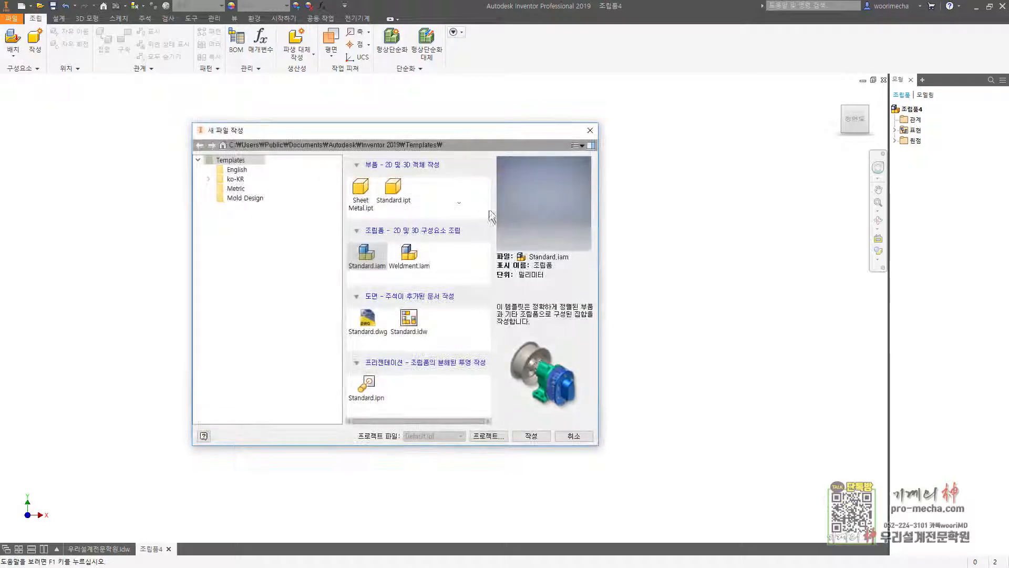
{"action": "double_click", "coordinate": [403, 189]}
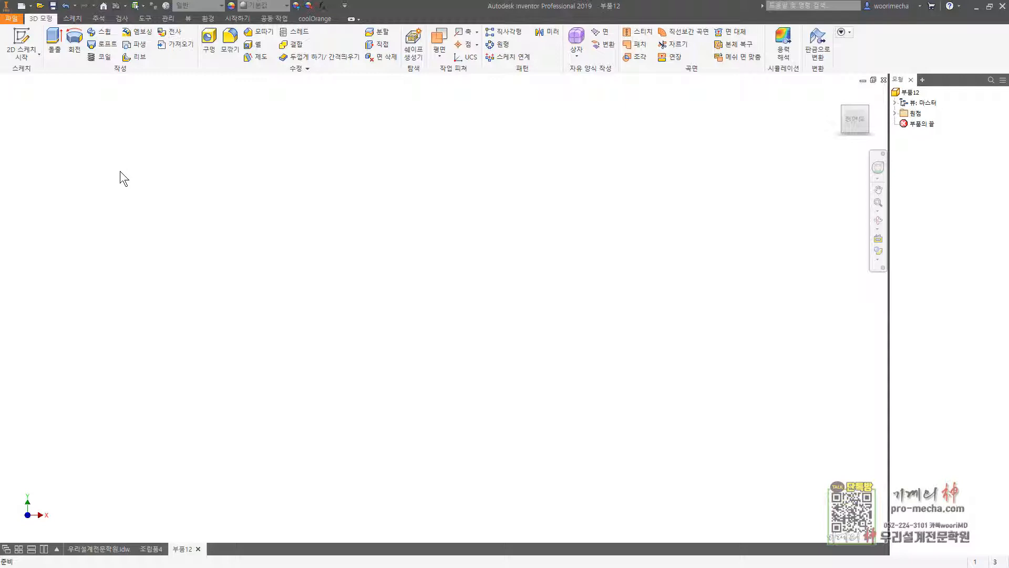
{"action": "left_click", "coordinate": [27, 46]}
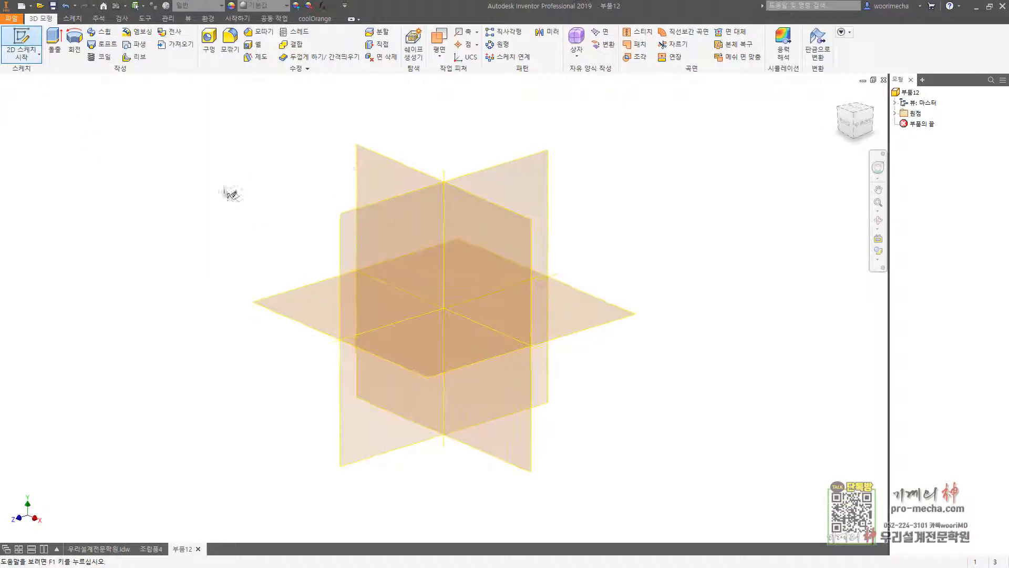
{"action": "left_click", "coordinate": [384, 162]}
Draw a circle centred on the origin with a diameter of 2*50 mm.
{"action": "left_click", "coordinate": [74, 38]}
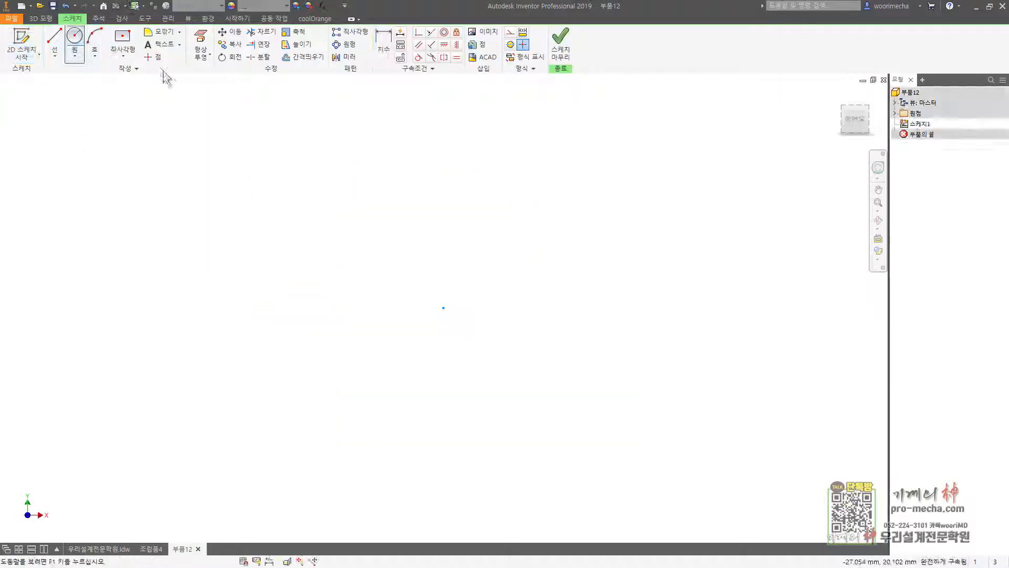
{"action": "left_click", "coordinate": [444, 309]}
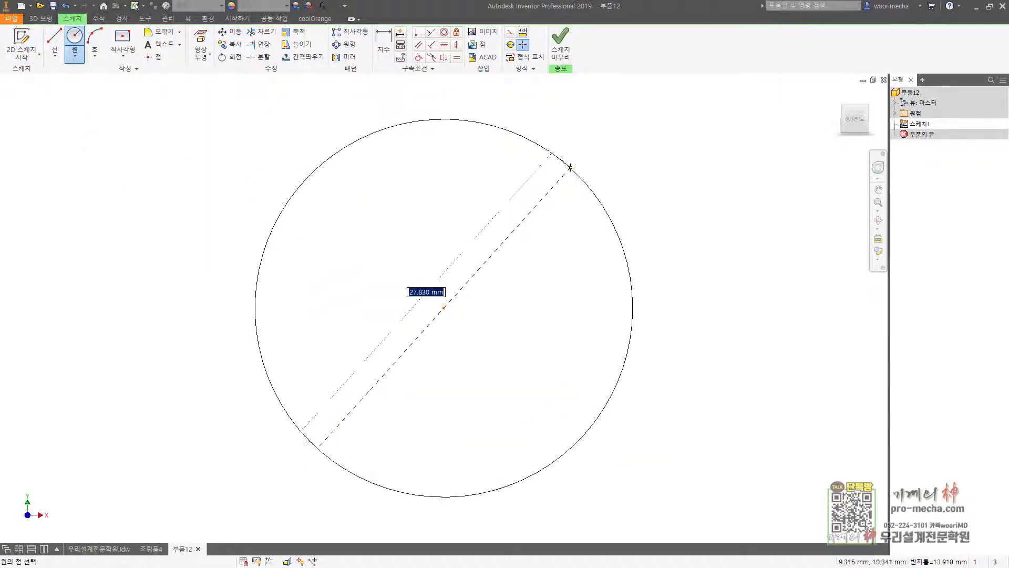
{"action": "type", "text": "2*50"}
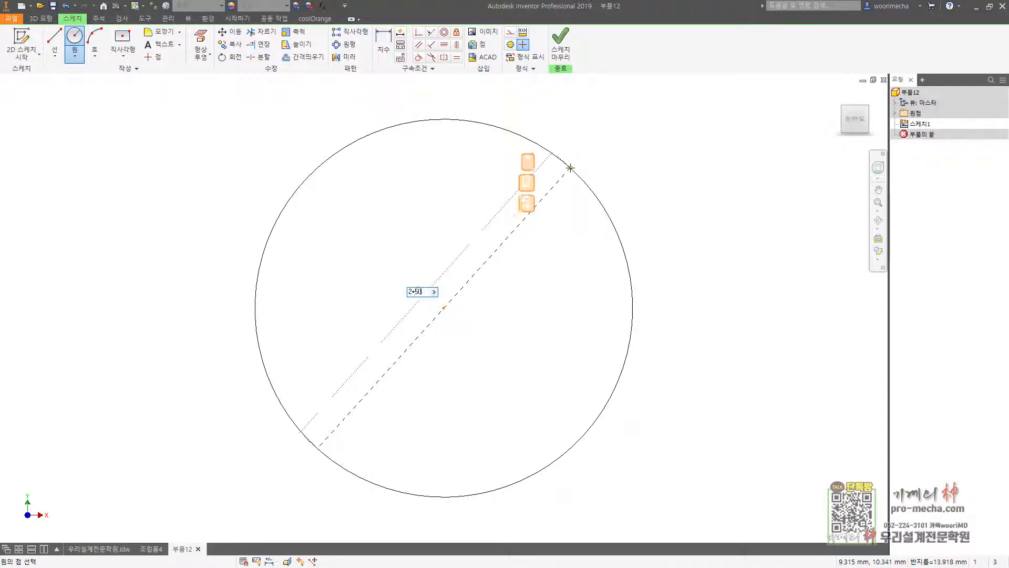
{"action": "key", "text": "Return"}
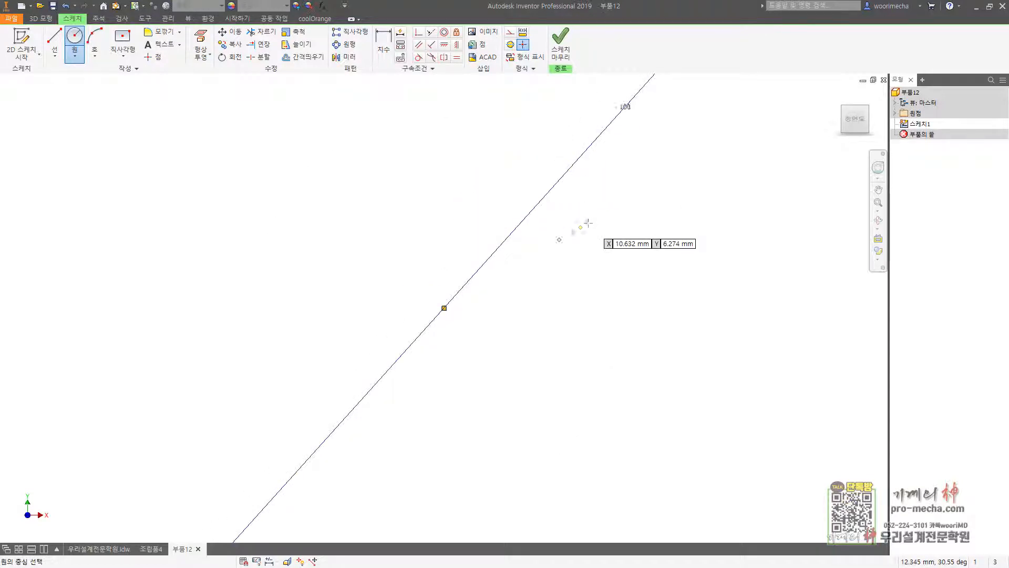
{"action": "key", "text": "Escape"}
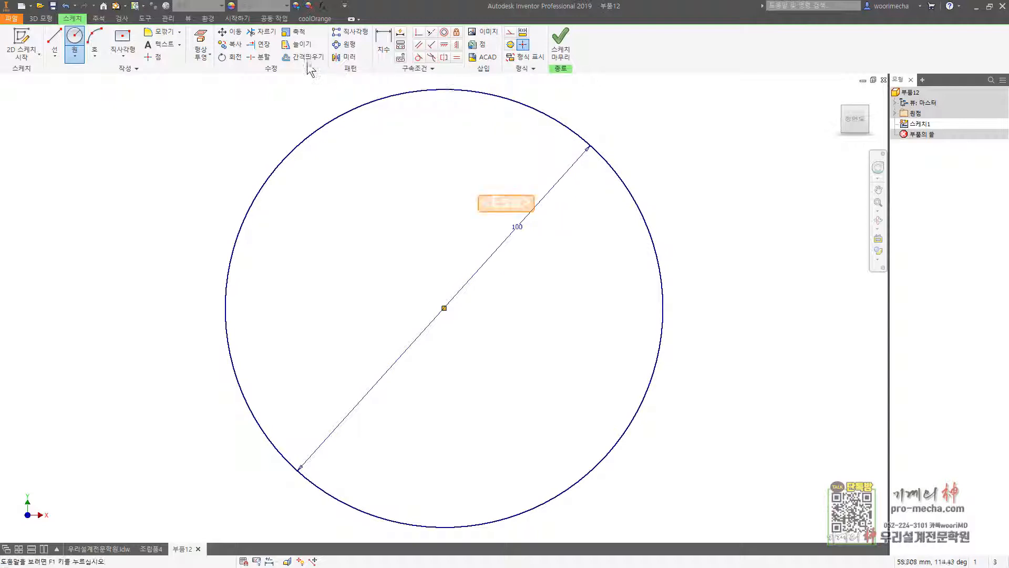
Offset the circle once outward by about 2.4 mm and once inward to create two concentric circles.
{"action": "left_click", "coordinate": [303, 56]}
{"action": "left_click", "coordinate": [569, 121]}
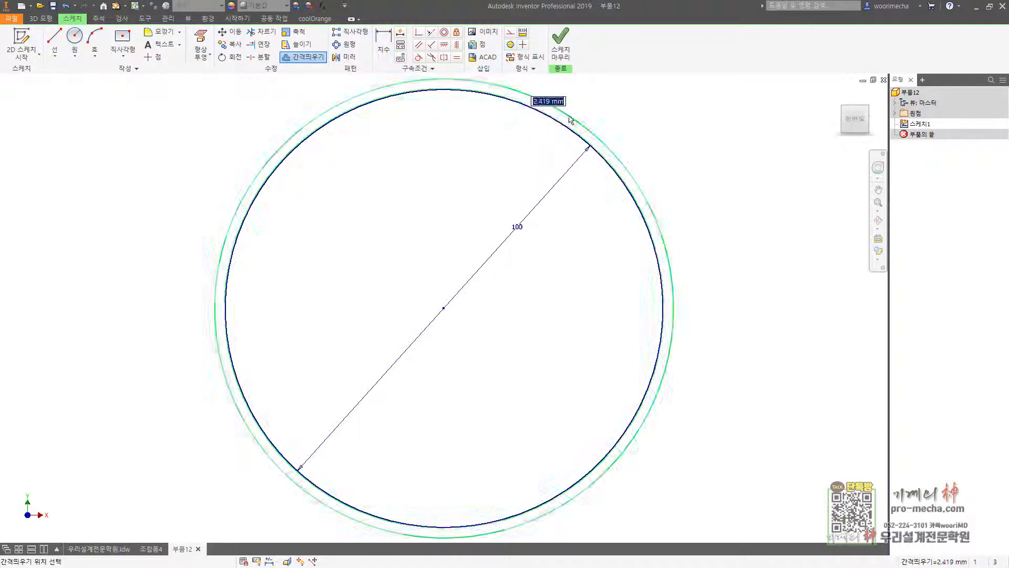
{"action": "left_click", "coordinate": [570, 119]}
{"action": "left_click", "coordinate": [562, 126]}
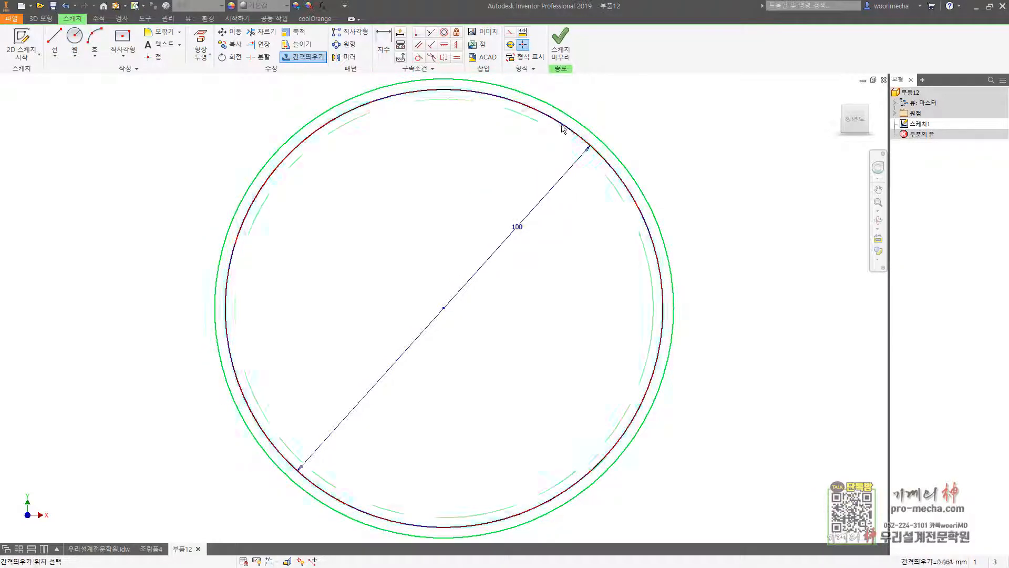
{"action": "left_click", "coordinate": [552, 142]}
Dimension the gap between the original 100 mm circle and the outer circle as 2 mm.
{"action": "key", "text": "d"}
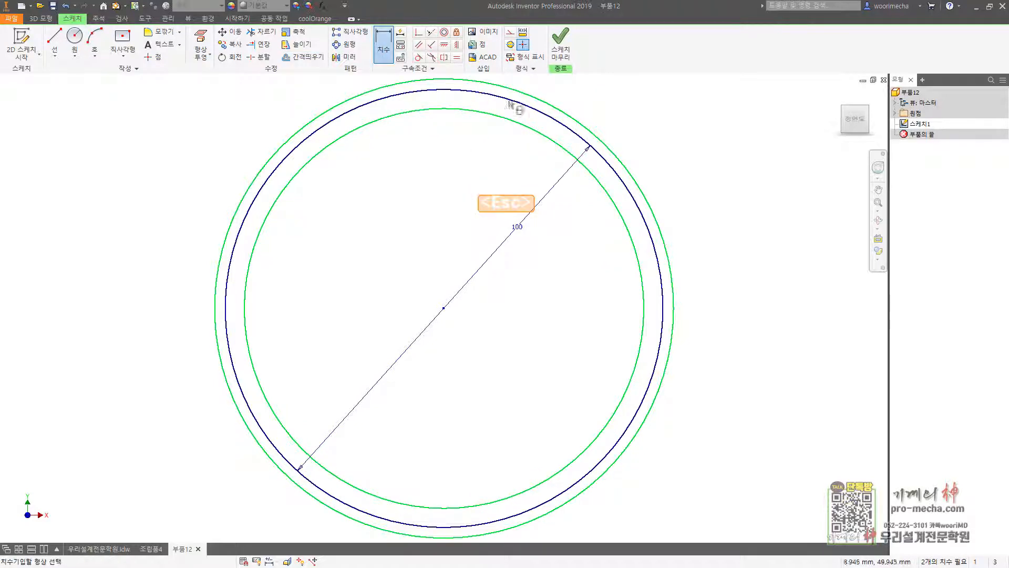
{"action": "left_click", "coordinate": [532, 107]}
{"action": "left_click", "coordinate": [543, 101]}
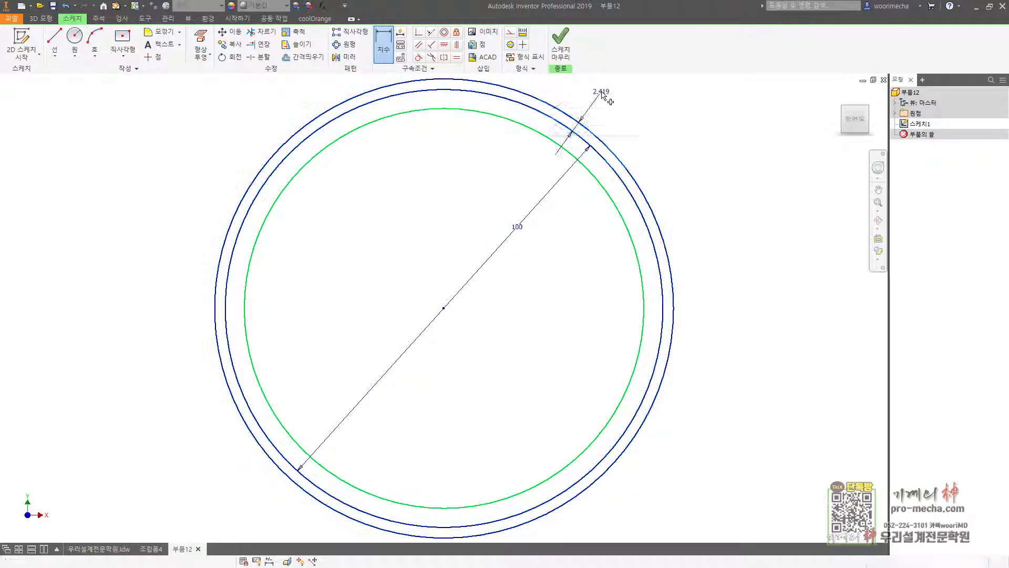
{"action": "left_click", "coordinate": [603, 96]}
{"action": "type", "text": "2.4188629"}
{"action": "key", "text": "Return"}
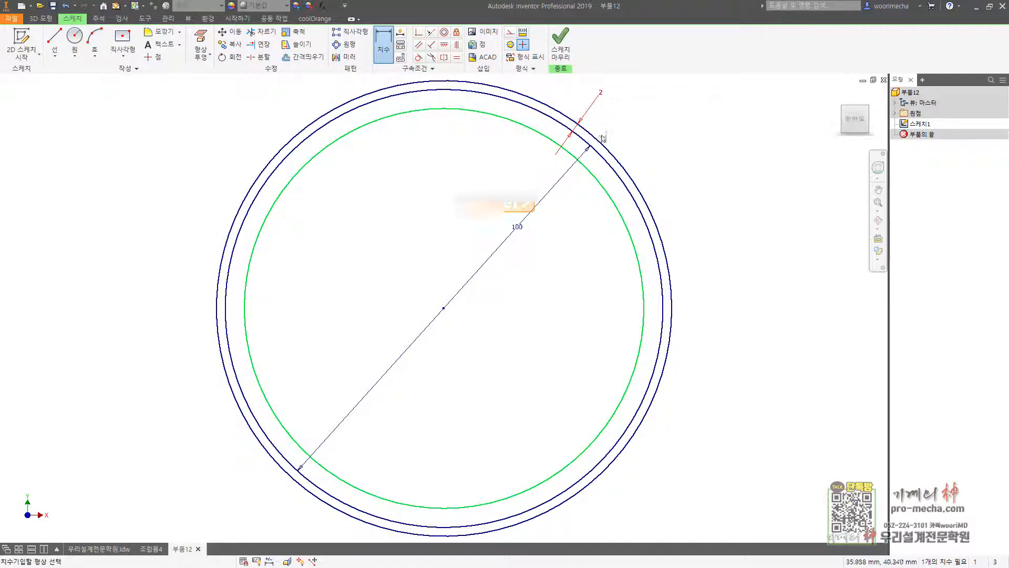
Dimension the gap between the outer and inner circles as 4.5 mm.
{"action": "left_click", "coordinate": [599, 181]}
{"action": "left_click", "coordinate": [616, 157]}
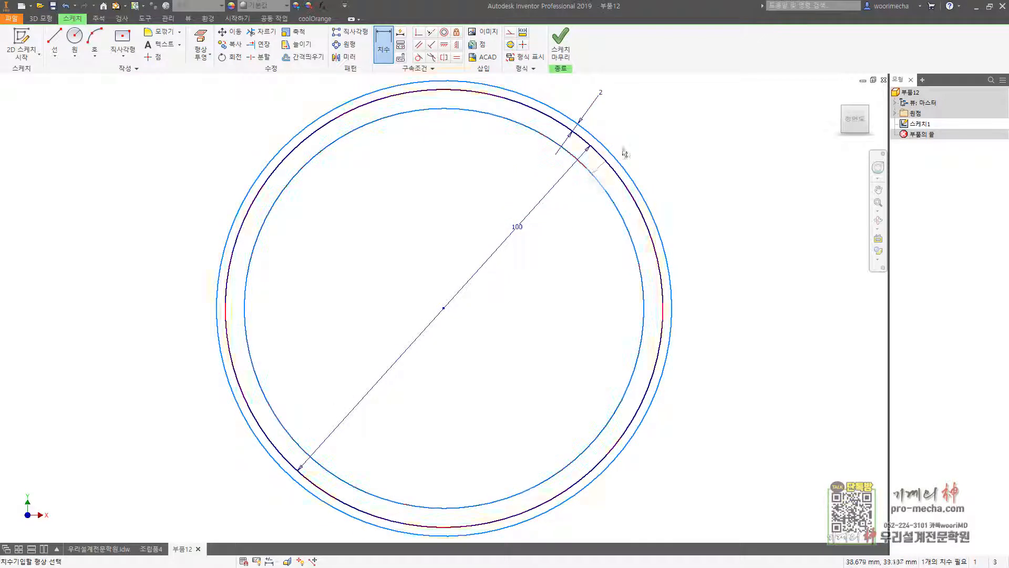
{"action": "left_click", "coordinate": [648, 130]}
{"action": "type", "text": "4.2"}
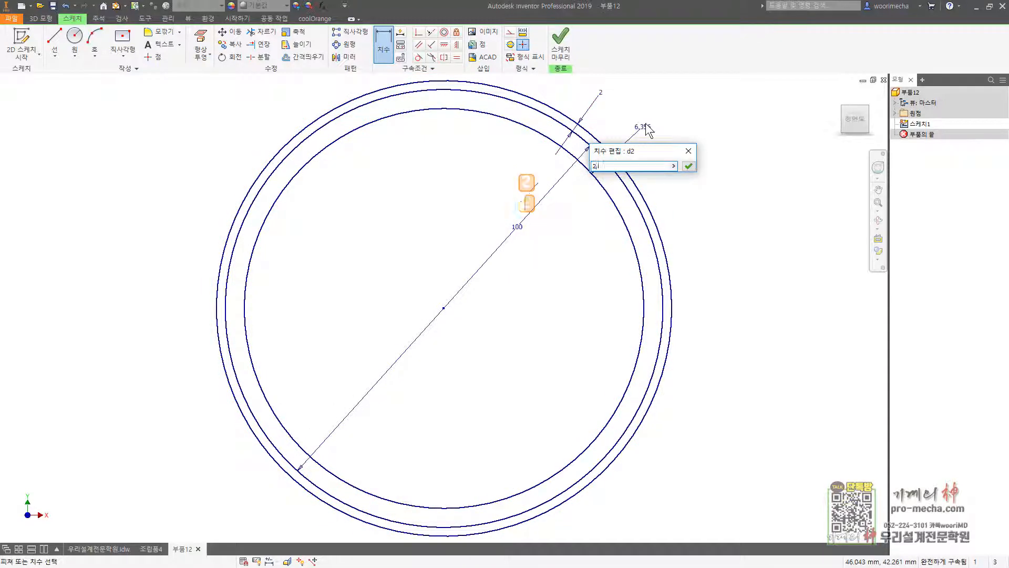
{"action": "key", "text": "Return"}
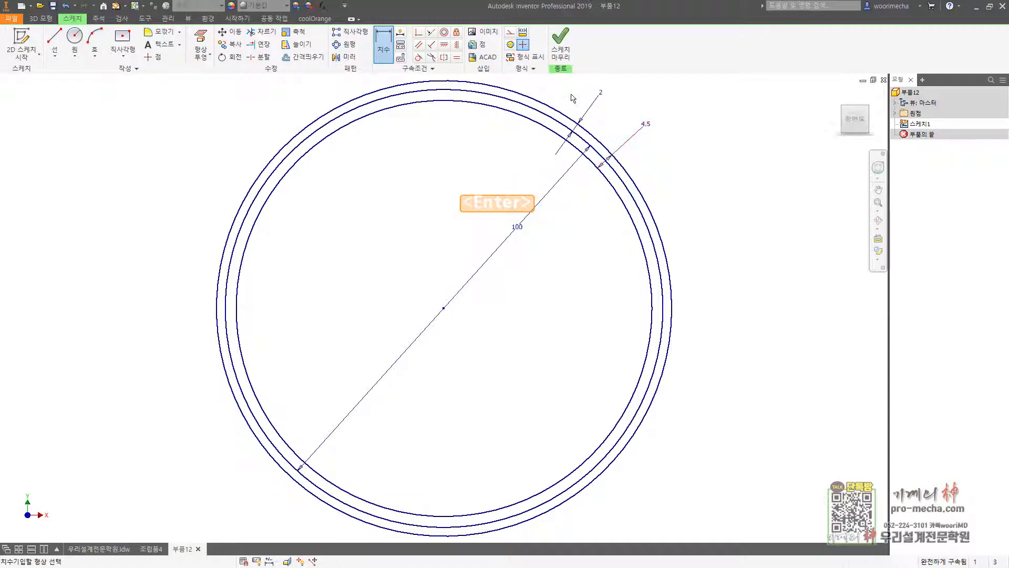
Draw a vertical line from the circles' centre upward to a point beyond the outer circle.
{"action": "key", "text": "l"}
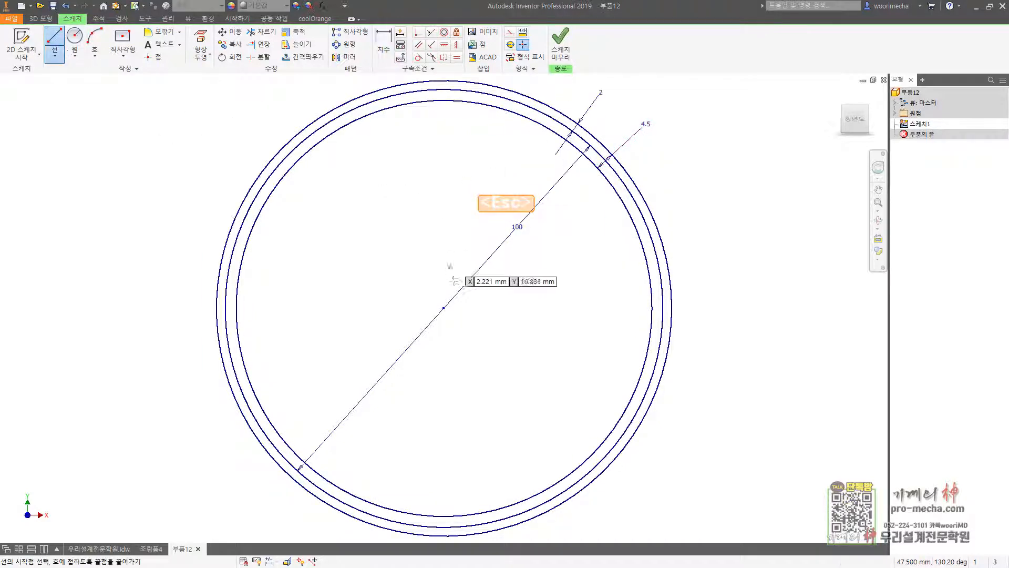
{"action": "left_click", "coordinate": [444, 307]}
{"action": "middle_click_drag", "start_coordinate": [455, 112], "coordinate": [464, 190]}
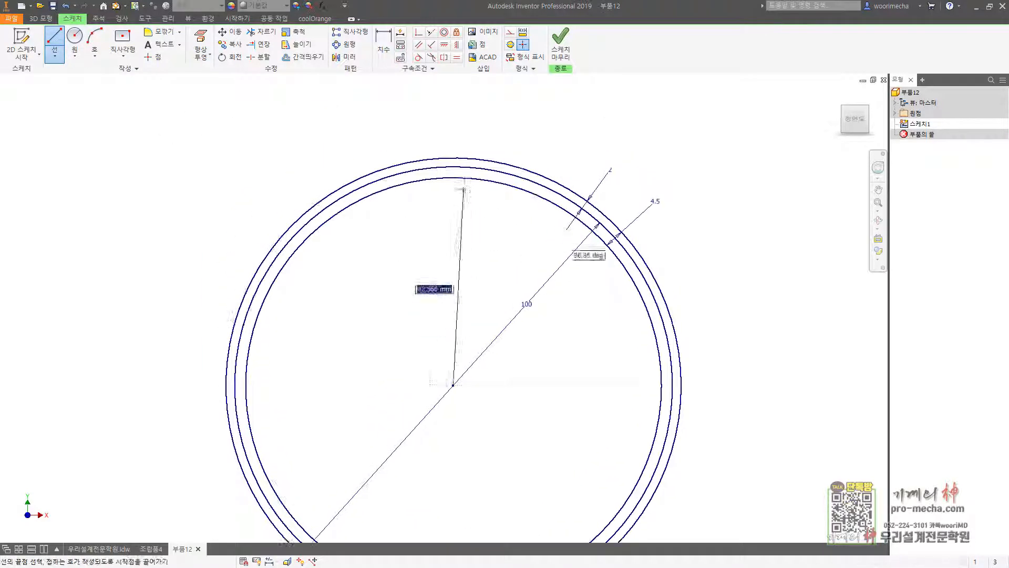
{"action": "left_click", "coordinate": [454, 124]}
{"action": "key", "text": "Escape"}
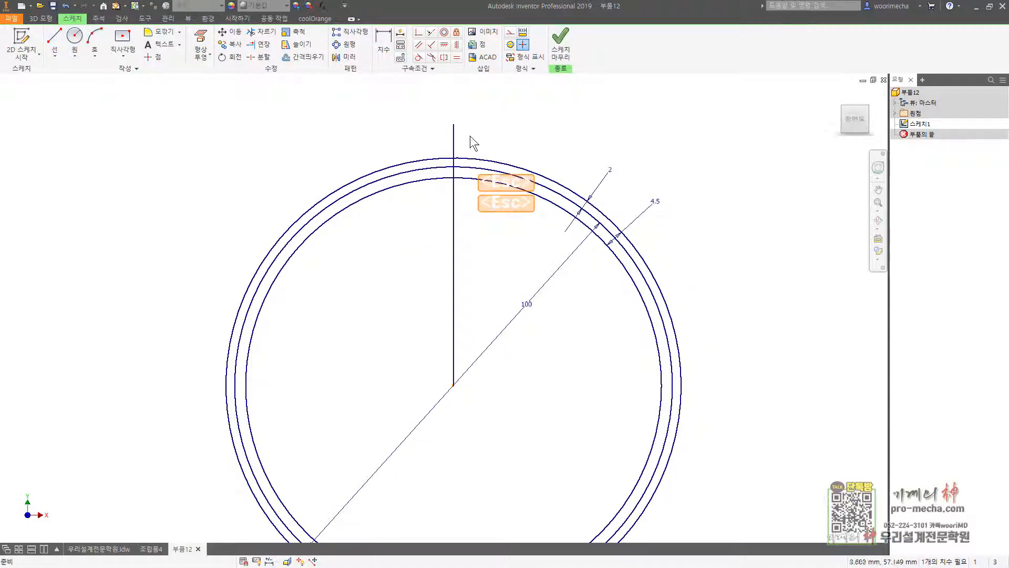
Offset the vertical line three times toward its left side, with the two farthest copies about 3.4 mm apart.
{"action": "left_click", "coordinate": [304, 56]}
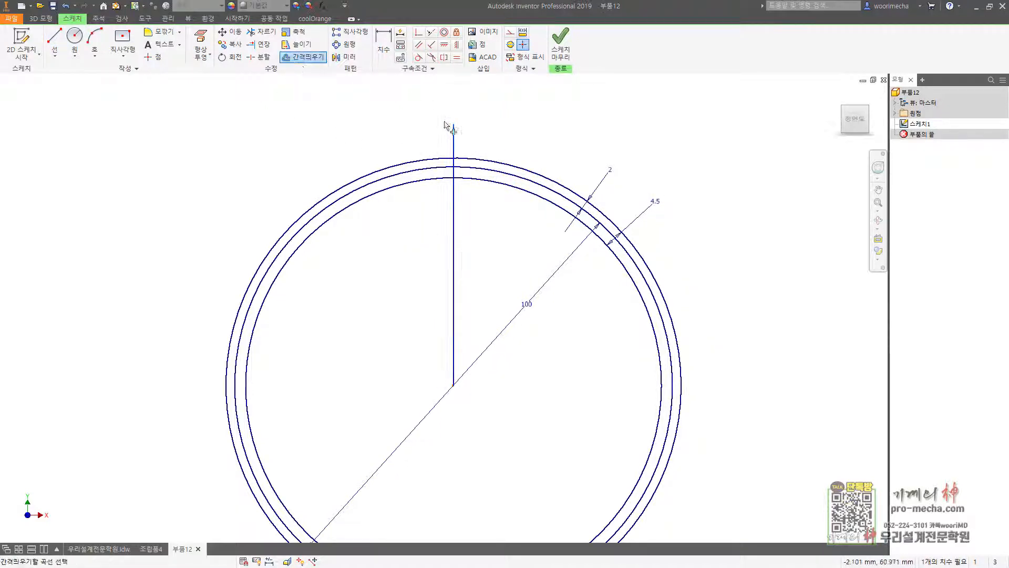
{"action": "left_click", "coordinate": [454, 141]}
{"action": "left_click", "coordinate": [442, 146]}
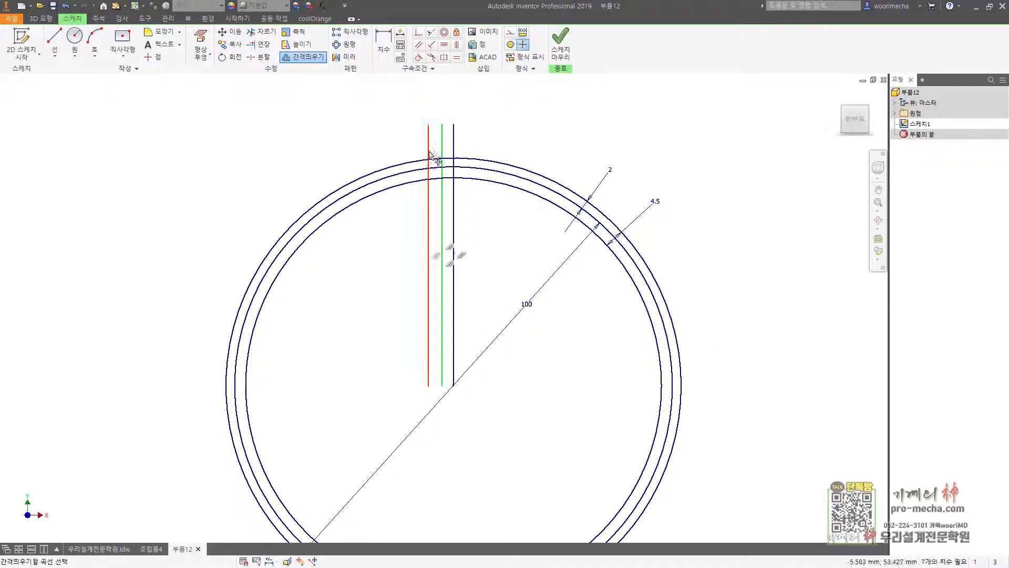
{"action": "left_click", "coordinate": [415, 148]}
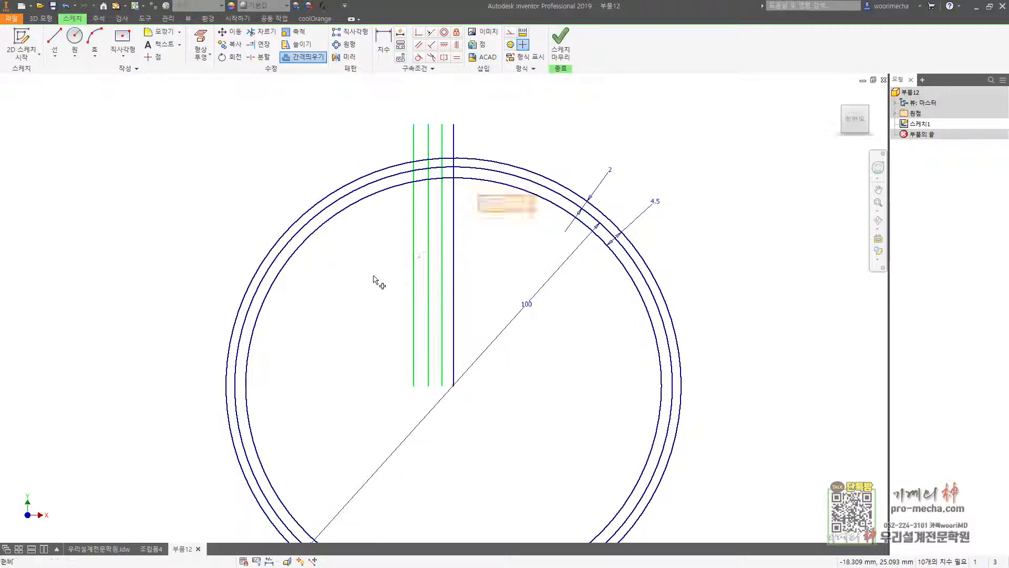
{"action": "key", "text": "ctrl+z"}
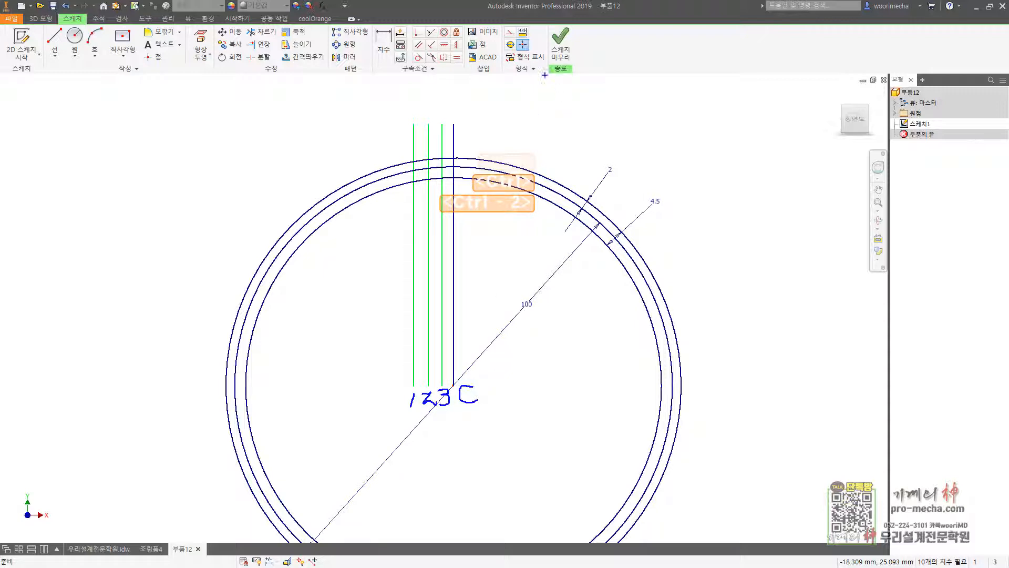
{"action": "left_click_drag", "start_coordinate": [577, 113], "coordinate": [577, 165]}
{"action": "type", "text": "2-1 m/4"}
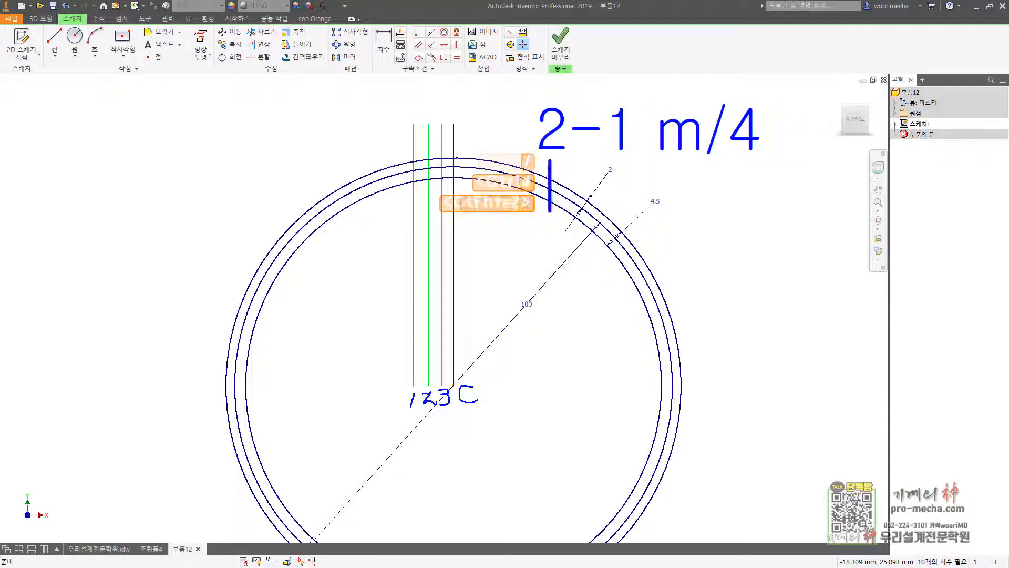
{"action": "key", "text": "Return"}
{"action": "type", "text": "2-3 "}
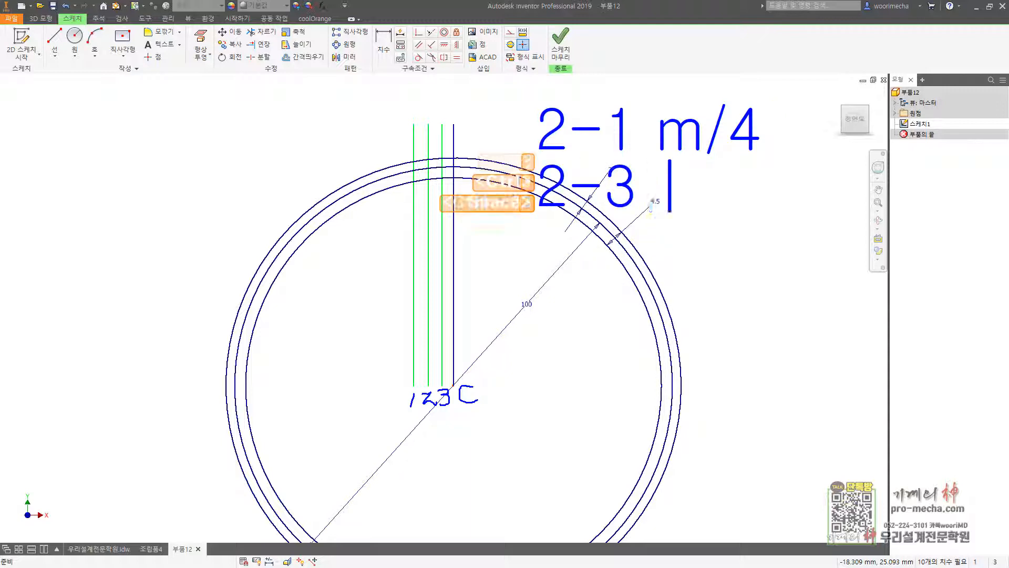
{"action": "type", "text": "m/"}
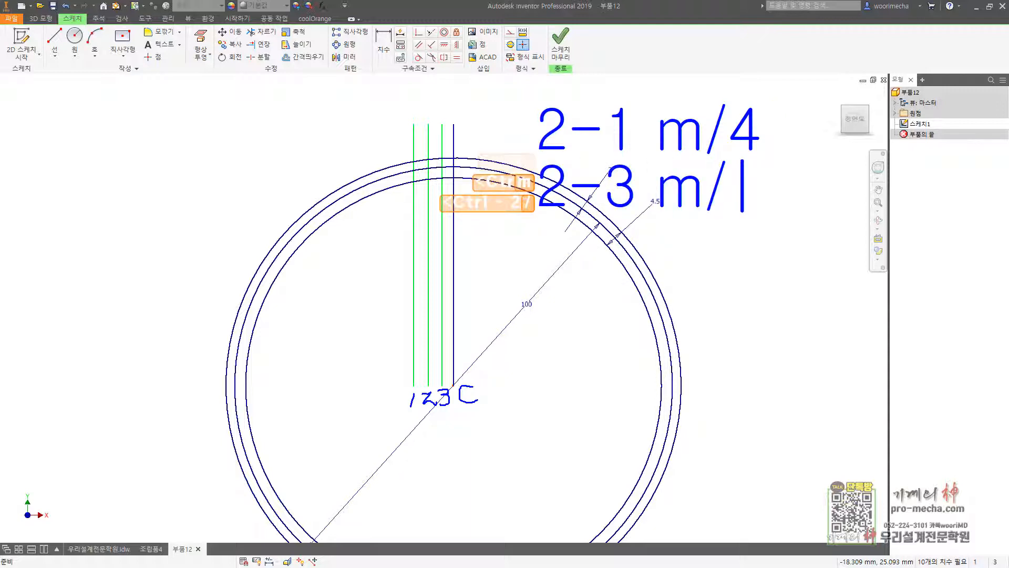
{"action": "type", "text": "2"}
{"action": "key", "text": "Return"}
{"action": "type", "text": "2-c"}
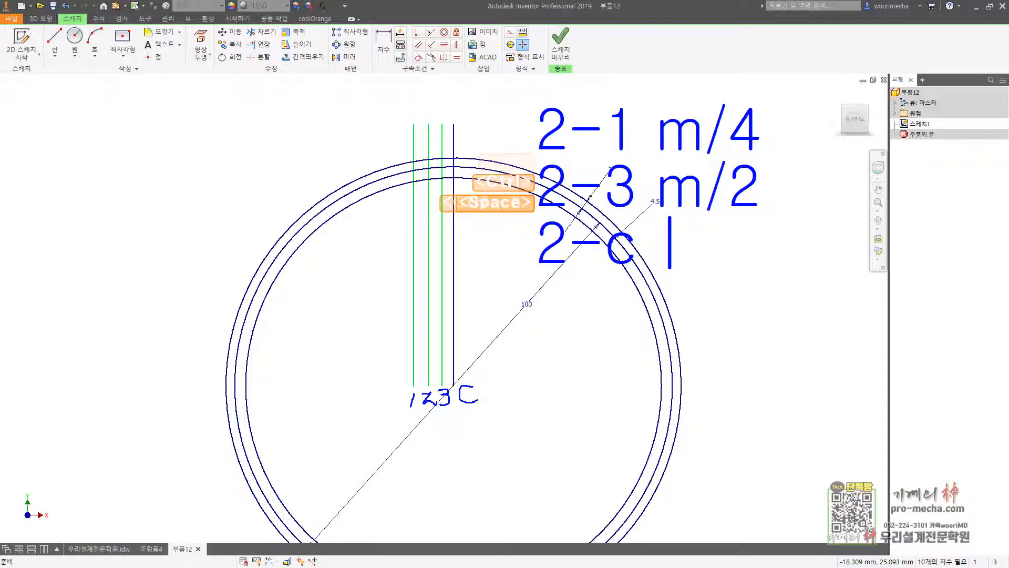
{"action": "type", "text": " 0.785"}
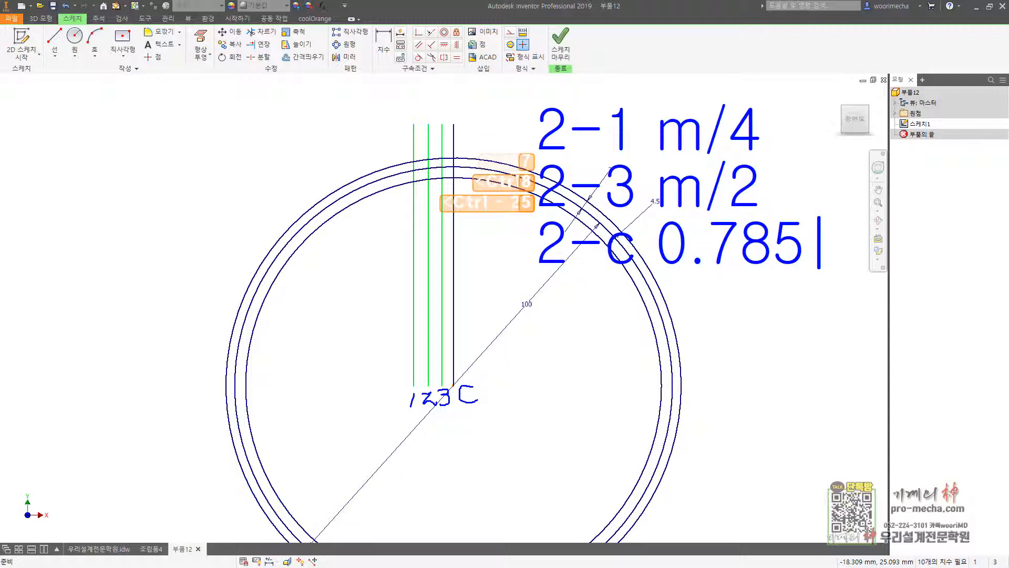
{"action": "type", "text": "*"}
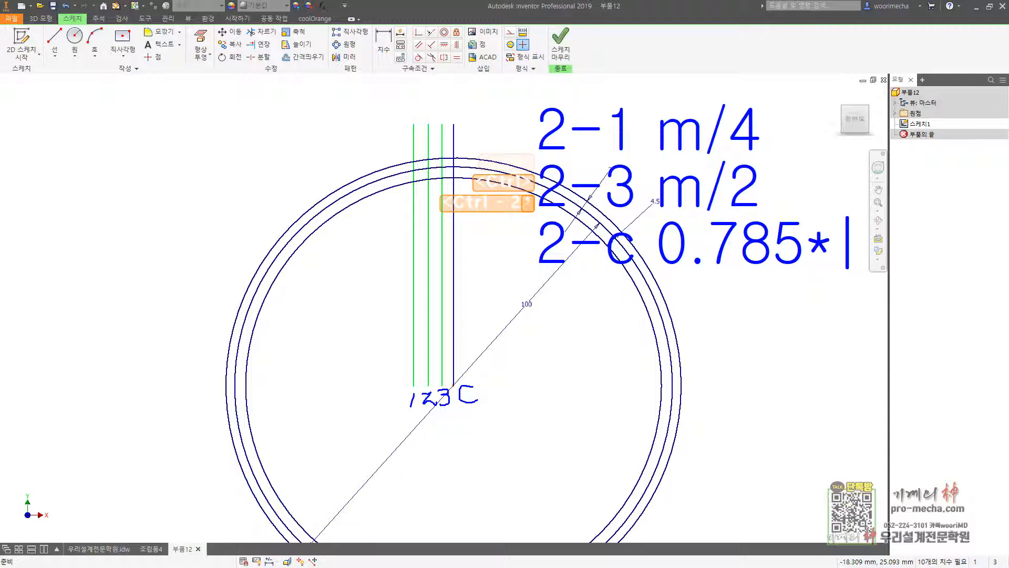
{"action": "type", "text": "m"}
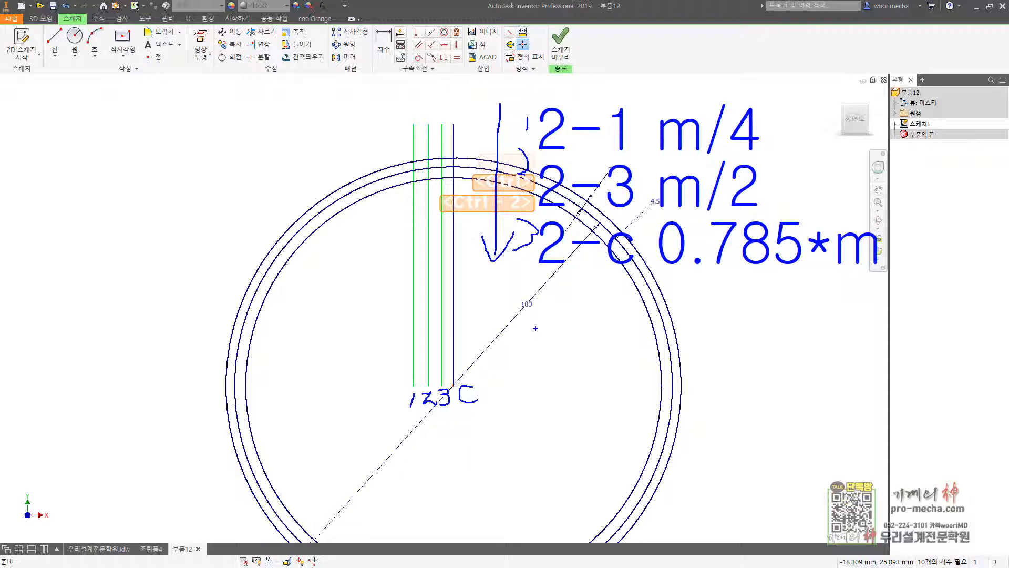
{"action": "key", "text": "Escape"}
Dimension the spacing between the two offset lines farthest from the centre line as 0.5 mm.
{"action": "key", "text": "d"}
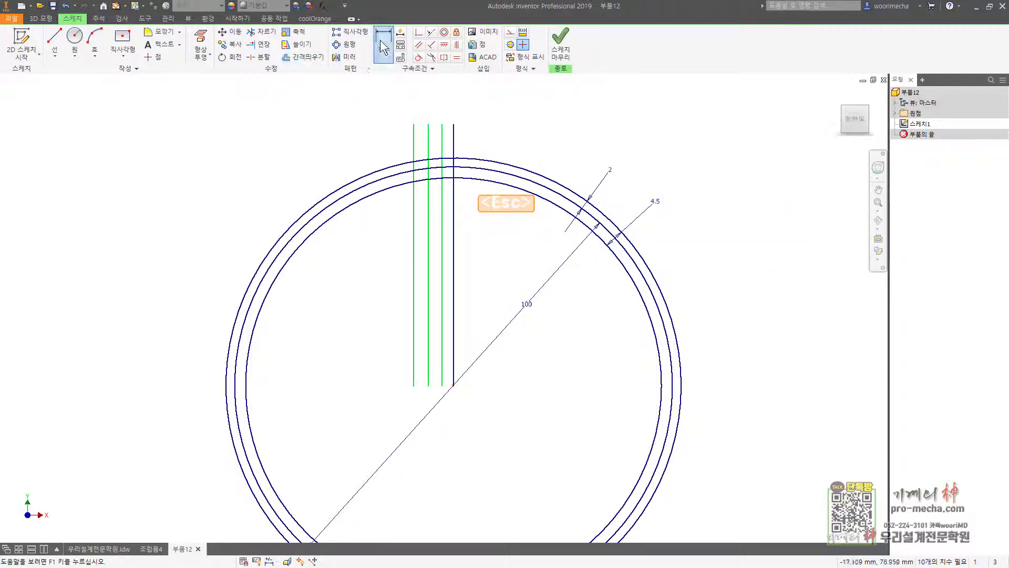
{"action": "left_click", "coordinate": [429, 305]}
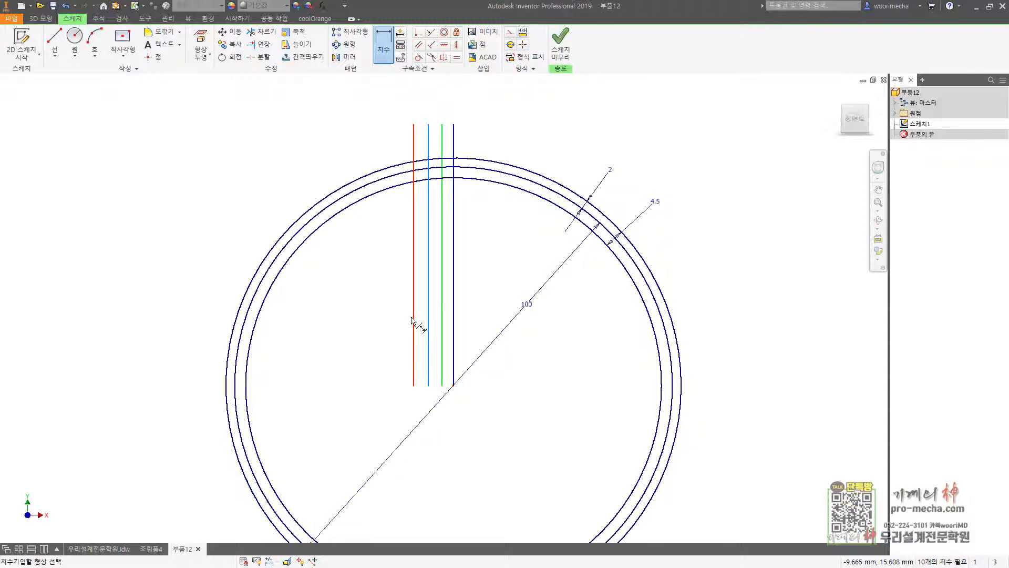
{"action": "left_click", "coordinate": [356, 319]}
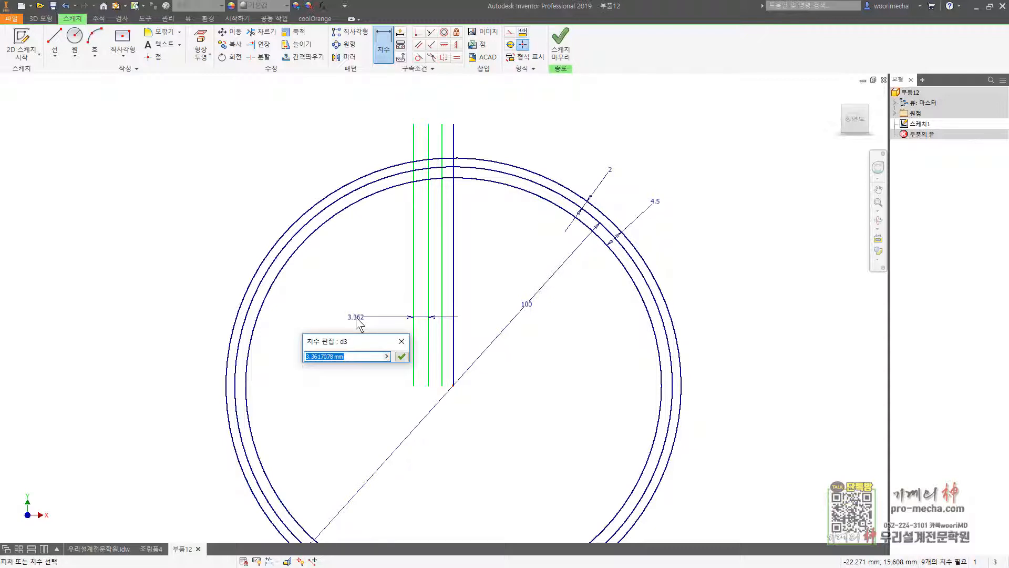
{"action": "type", "text": "0.5"}
{"action": "key", "text": "Return"}
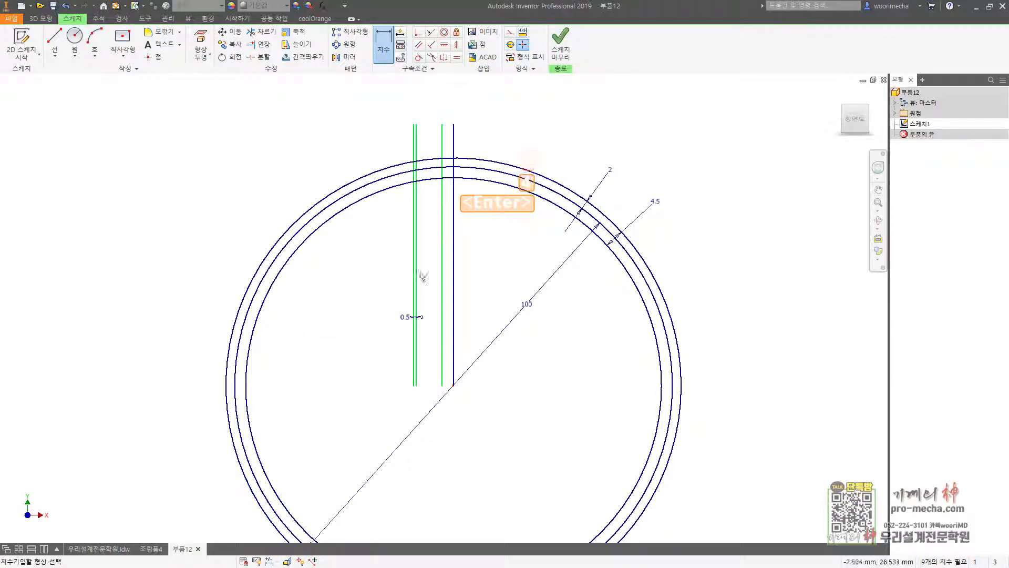
Dimension the spacing between the middle offset line and the offset line nearest the centre line as 1 mm.
{"action": "left_click", "coordinate": [417, 289]}
{"action": "left_click", "coordinate": [442, 293]}
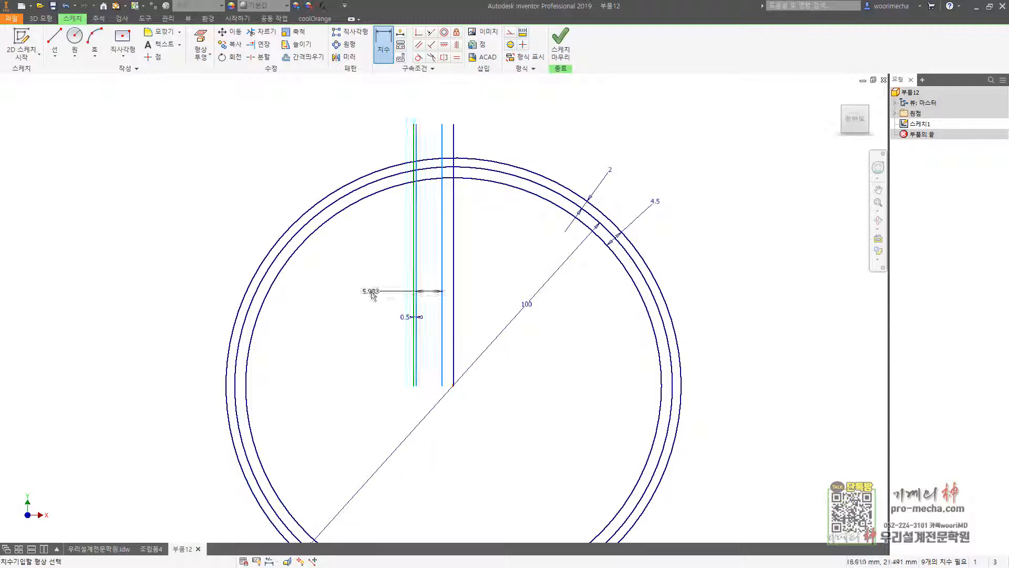
{"action": "left_click", "coordinate": [372, 293]}
{"action": "type", "text": "1"}
{"action": "key", "text": "Return"}
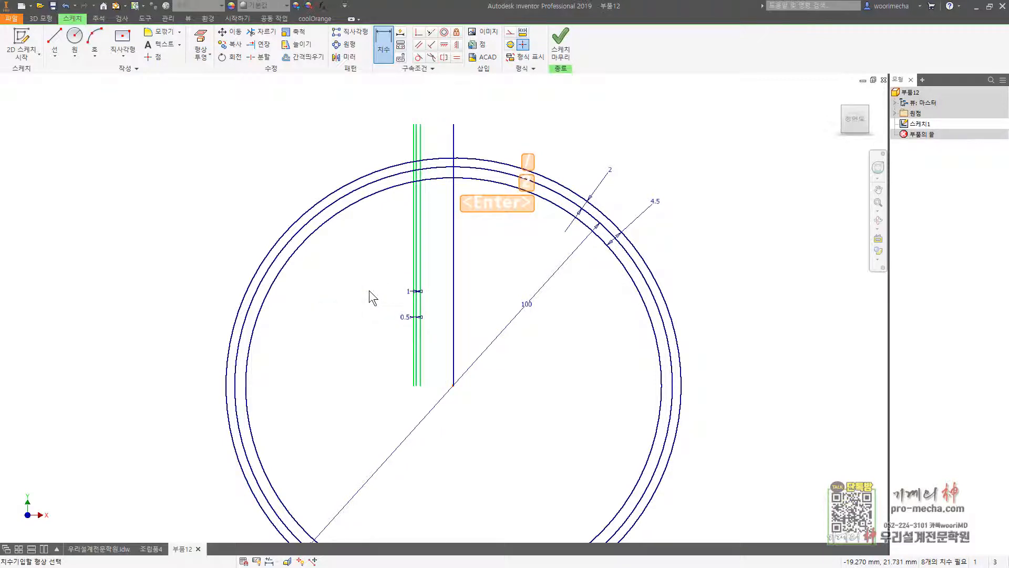
Dimension the distance from the middle offset line to the vertical centre line as .785*2 mm.
{"action": "left_click", "coordinate": [455, 279]}
{"action": "left_click", "coordinate": [515, 257]}
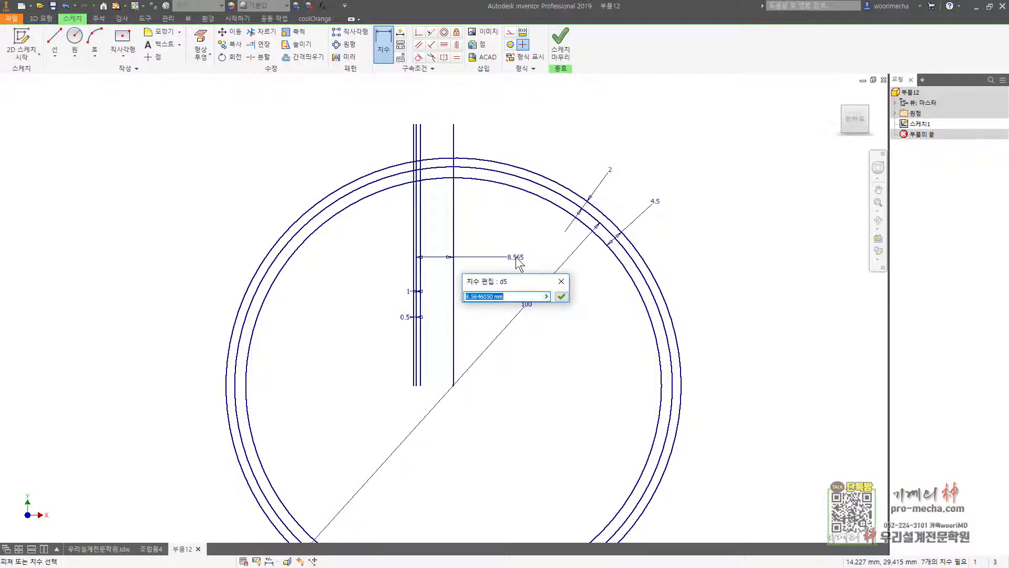
{"action": "type", "text": "1.57"}
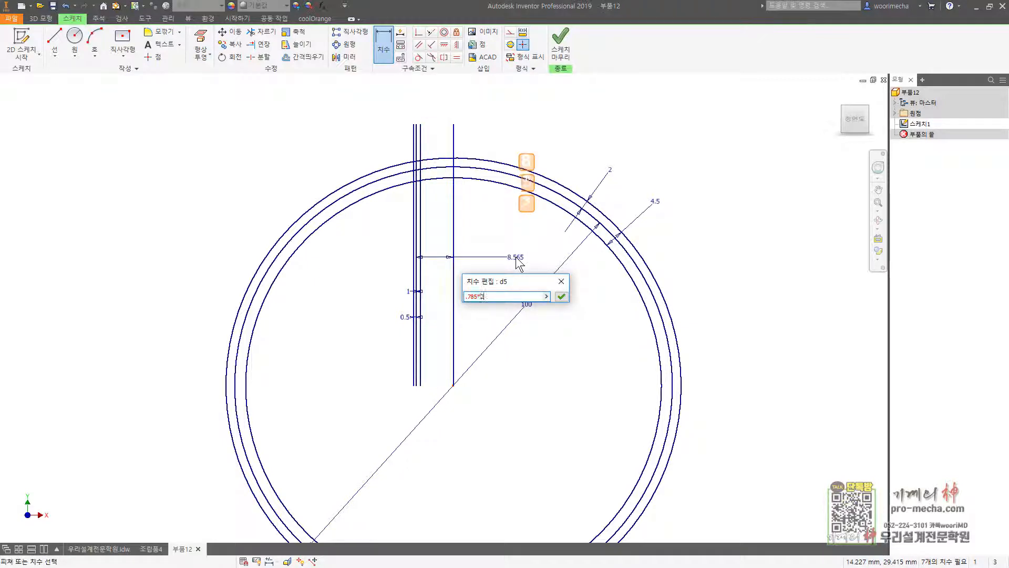
{"action": "key", "text": "Return"}
Trim the vertical lines' upper ends: two at the outer circle, the middle offset line at the pitch circle, the farthest at the inner circle.
{"action": "key", "text": "x"}
{"action": "scroll", "coordinate": [486, 125], "scroll_direction": "up", "scroll_amount": 5}
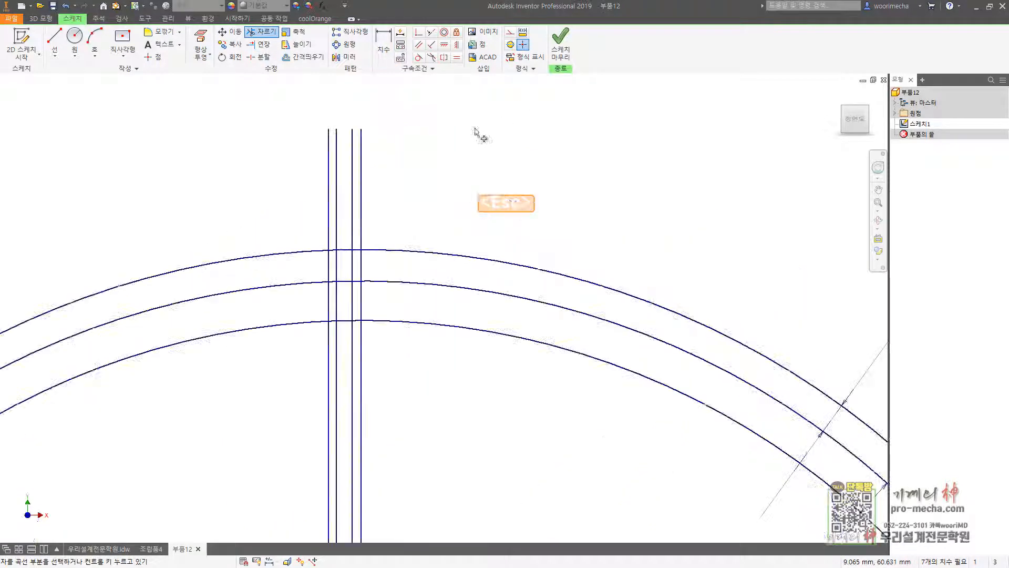
{"action": "left_click_drag", "start_coordinate": [435, 161], "coordinate": [315, 197]}
{"action": "scroll", "coordinate": [358, 240], "scroll_direction": "up", "scroll_amount": 5}
{"action": "left_click_drag", "start_coordinate": [303, 315], "coordinate": [212, 383]}
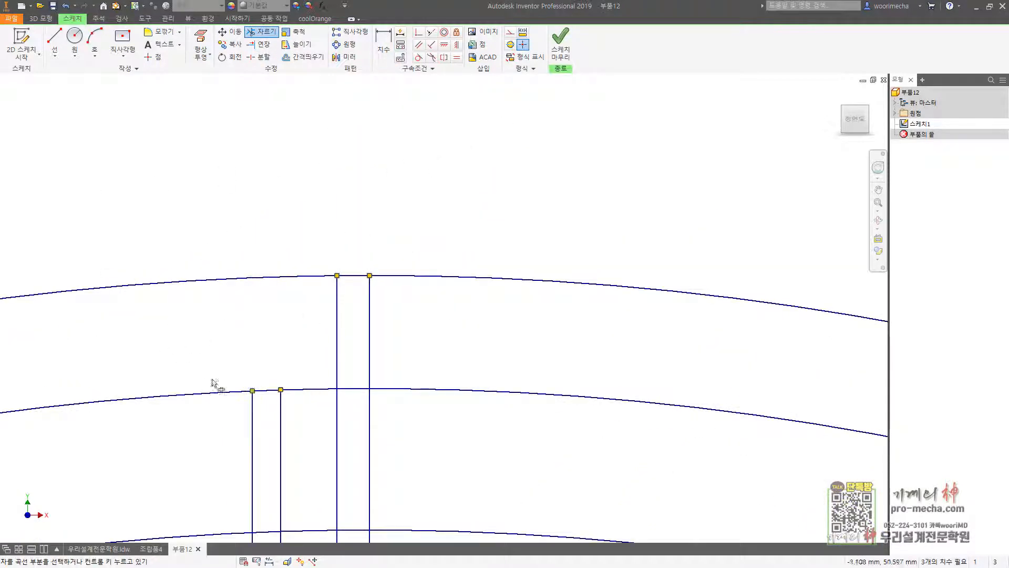
{"action": "left_click", "coordinate": [256, 423]}
{"action": "middle_click_drag", "start_coordinate": [196, 179], "coordinate": [273, 98]}
{"action": "key", "text": "Escape"}
{"action": "key", "text": "Escape"}
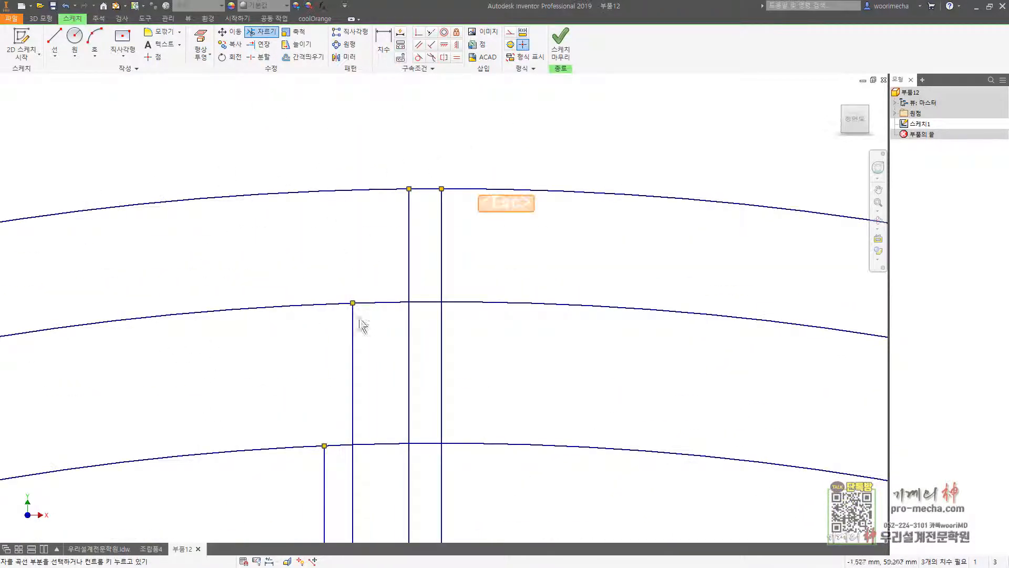
{"action": "key", "text": "ctrl+2"}
{"action": "left_click_drag", "start_coordinate": [328, 451], "coordinate": [324, 446]}
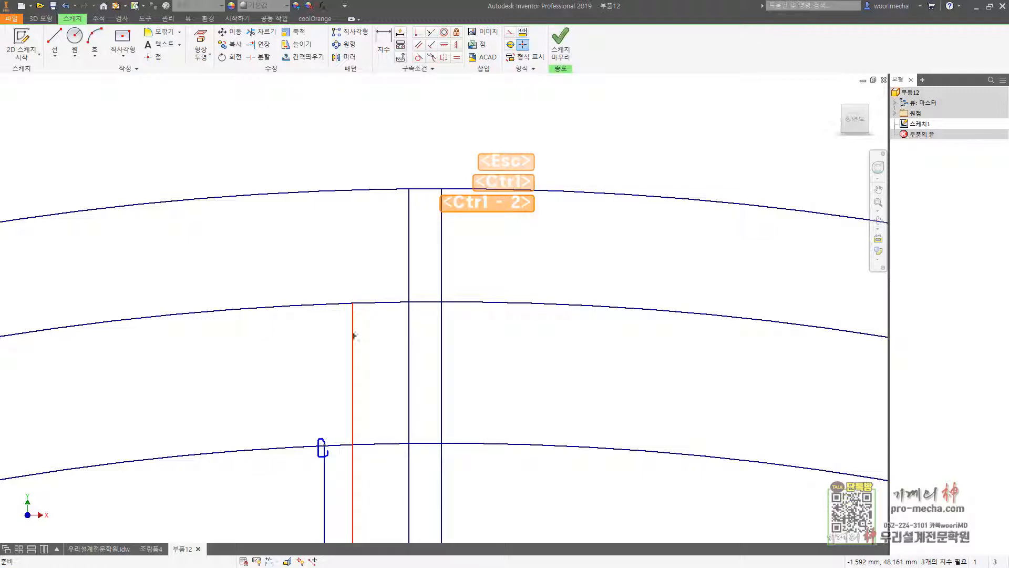
{"action": "left_click_drag", "start_coordinate": [361, 305], "coordinate": [334, 290]}
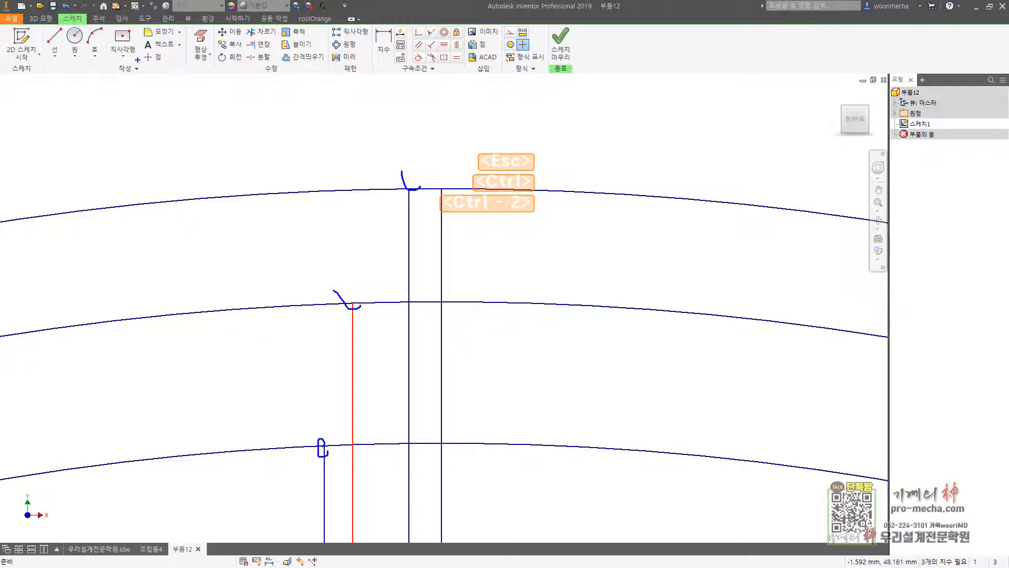
{"action": "key", "text": "Escape"}
Draw a three-point arc from the farthest offset line's top to the nearest offset line's top, passing through the middle line's top.
{"action": "left_click", "coordinate": [95, 42]}
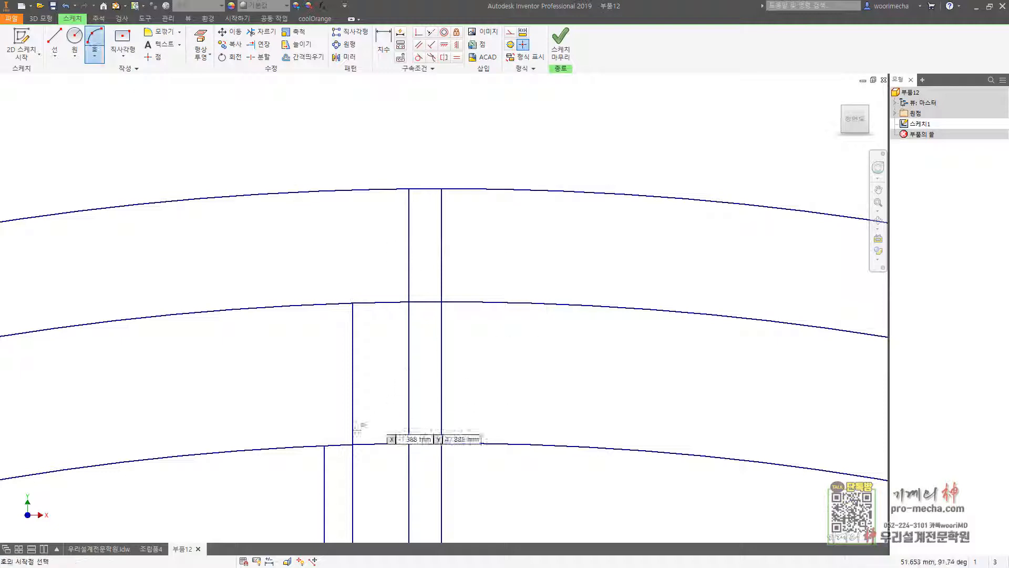
{"action": "left_click", "coordinate": [325, 444]}
{"action": "left_click", "coordinate": [409, 188]}
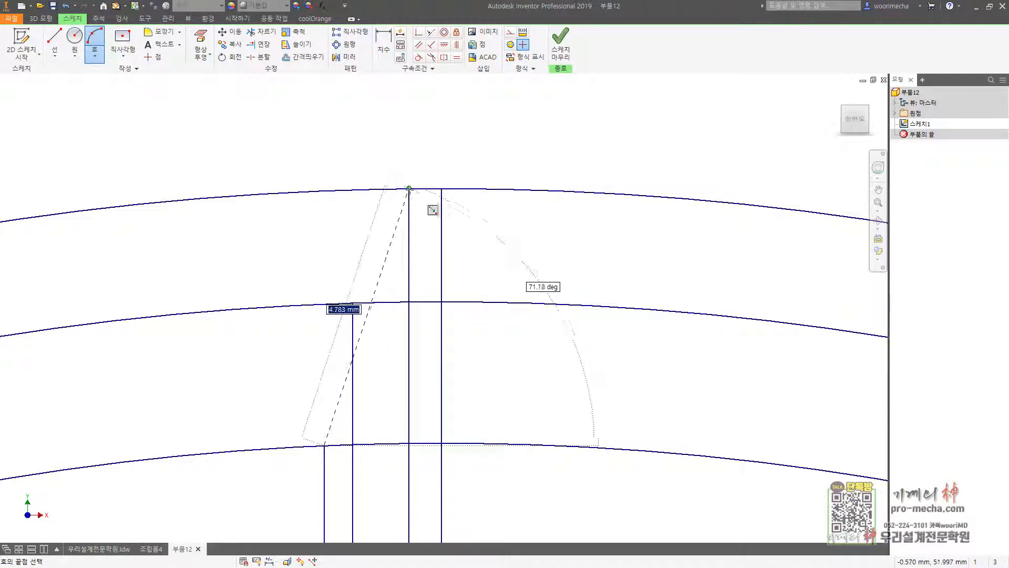
{"action": "left_click", "coordinate": [352, 303]}
{"action": "scroll", "coordinate": [372, 293], "scroll_direction": "down", "scroll_amount": 4}
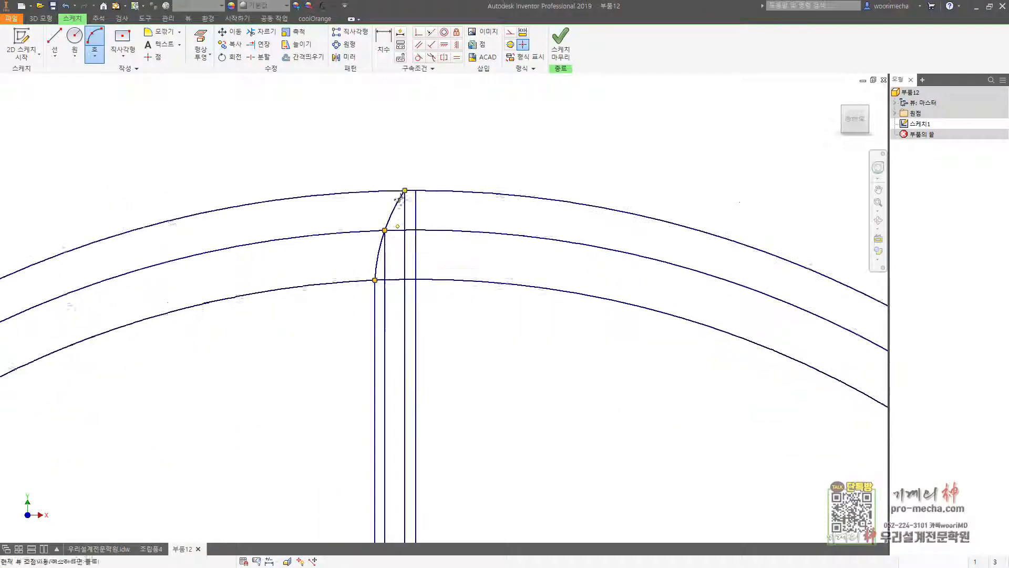
{"action": "key", "text": "Escape"}
{"action": "key", "text": "Escape"}
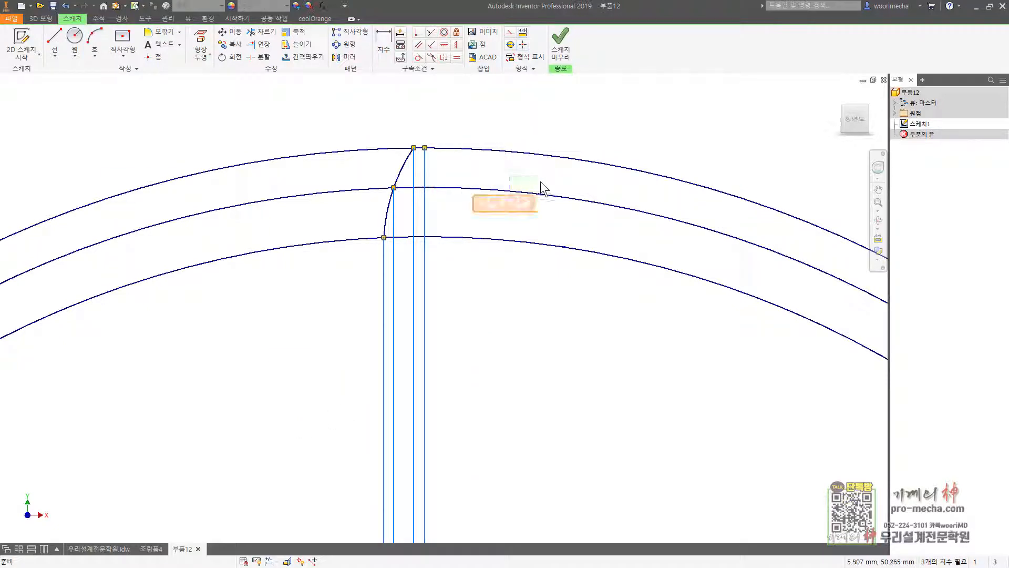
Convert the four vertical lines and the pitch circle to construction geometry.
{"action": "left_click", "coordinate": [564, 203], "text": "ctrl"}
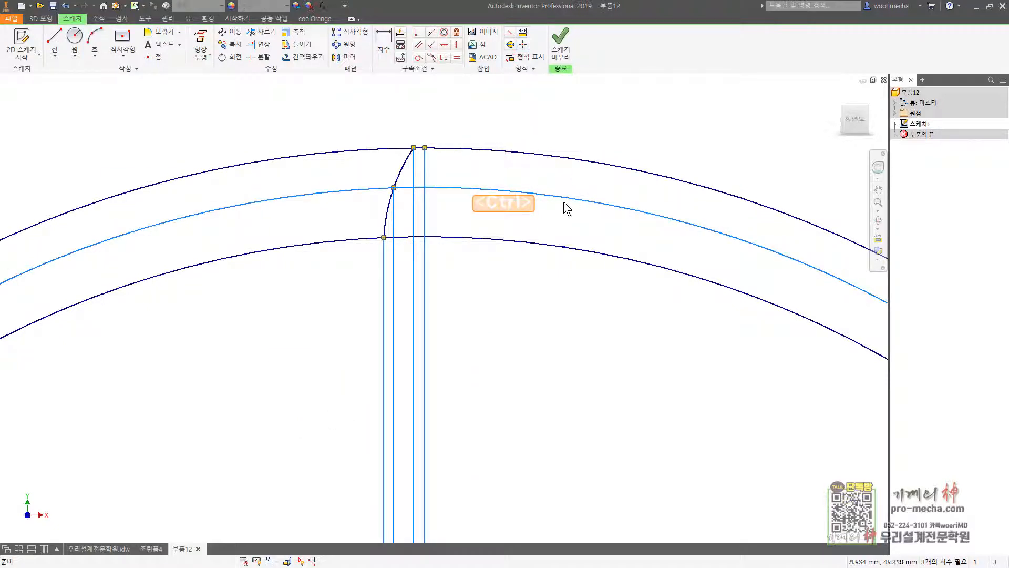
{"action": "left_click", "coordinate": [511, 33]}
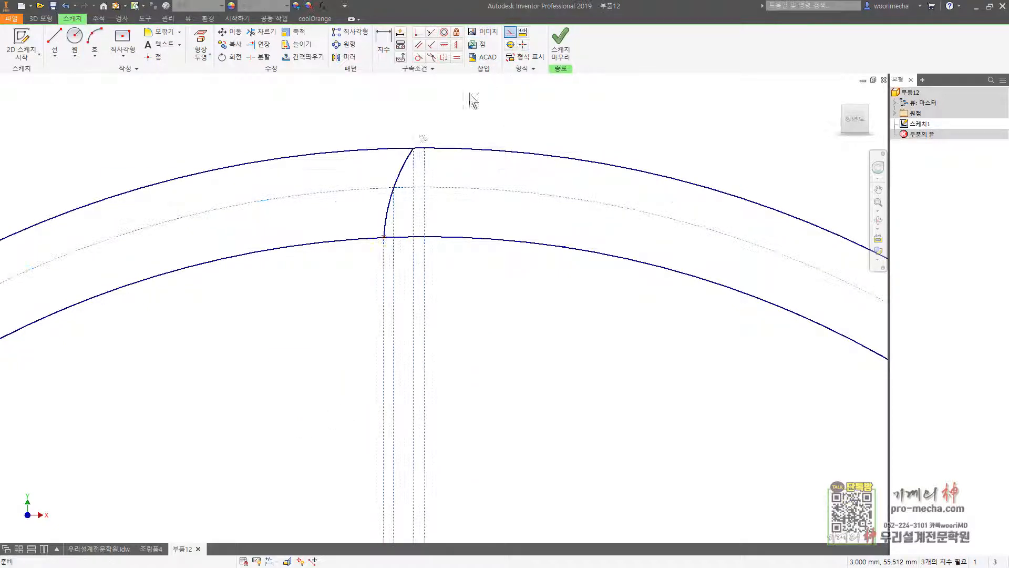
Mirror the tooth flank arc about the vertical centre line.
{"action": "left_click", "coordinate": [345, 57]}
{"action": "left_click", "coordinate": [74, 101]}
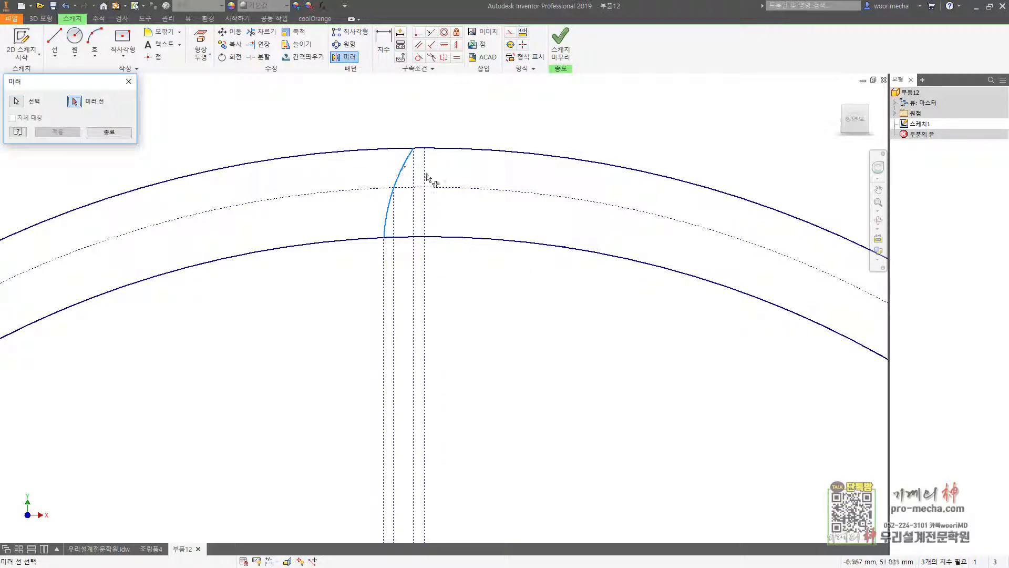
{"action": "left_click", "coordinate": [425, 197]}
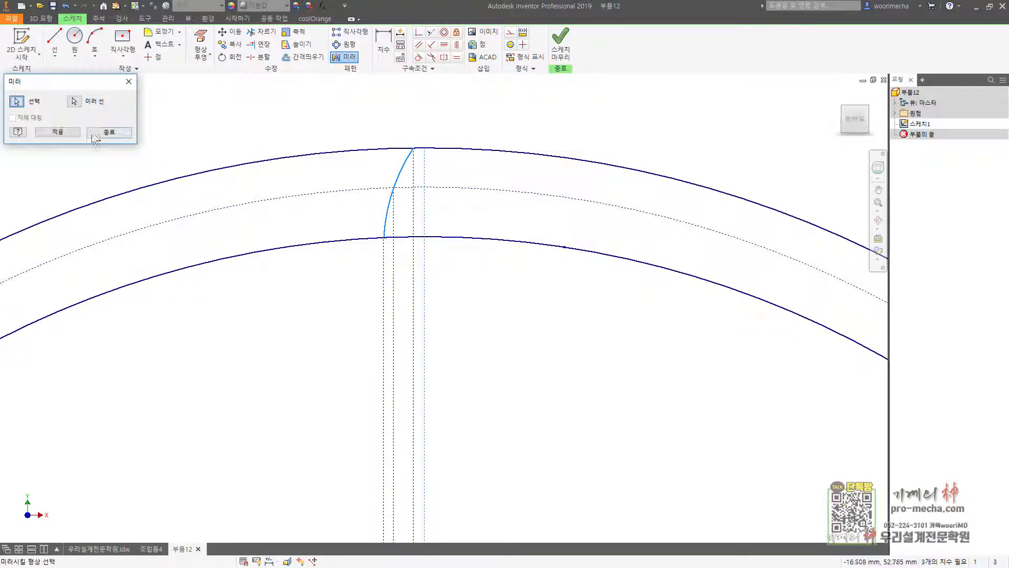
{"action": "left_click", "coordinate": [59, 132]}
{"action": "left_click", "coordinate": [110, 132]}
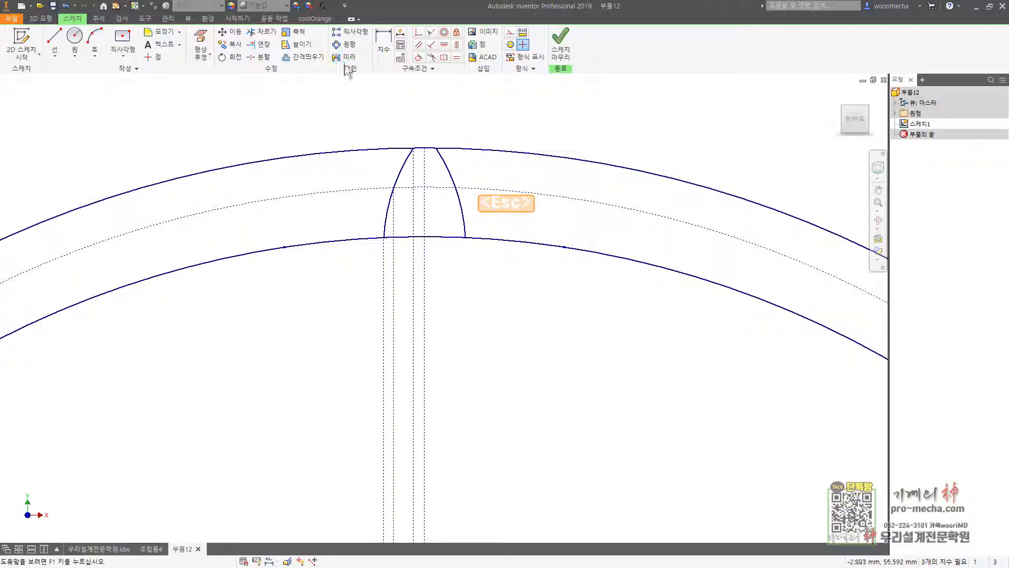
Trim the outer circle outside the tooth tip and the inner circle between the two flank arcs.
{"action": "left_click", "coordinate": [259, 32]}
{"action": "left_click", "coordinate": [534, 155]}
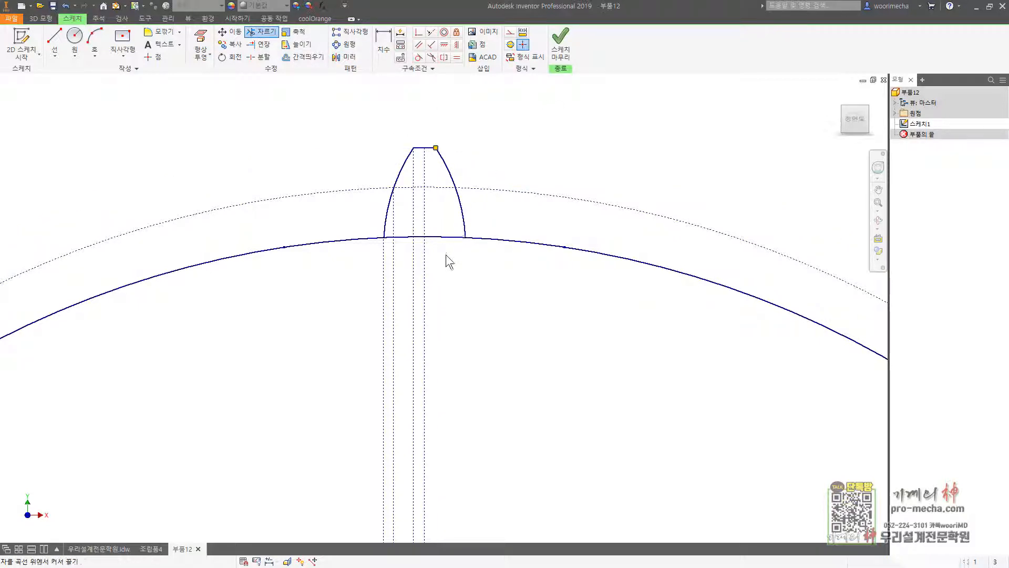
{"action": "left_click", "coordinate": [445, 237]}
{"action": "scroll", "coordinate": [426, 242], "scroll_direction": "up", "scroll_amount": 4}
{"action": "left_click", "coordinate": [402, 223]}
{"action": "left_click", "coordinate": [339, 225]}
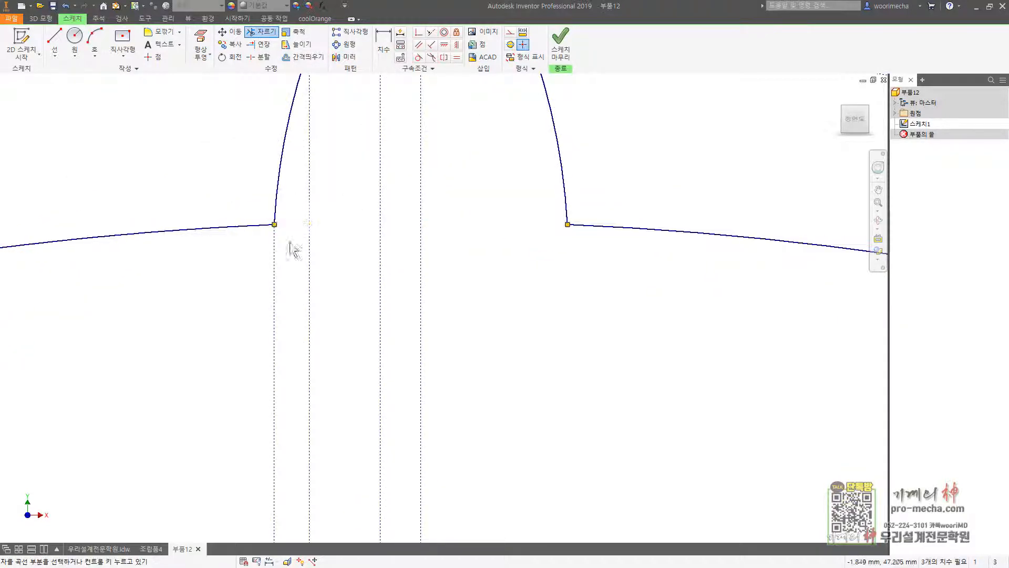
{"action": "key", "text": "Escape"}
Fillet both corners at the tooth root with a radius of 2/4 mm and finish the sketch.
{"action": "left_click", "coordinate": [160, 31]}
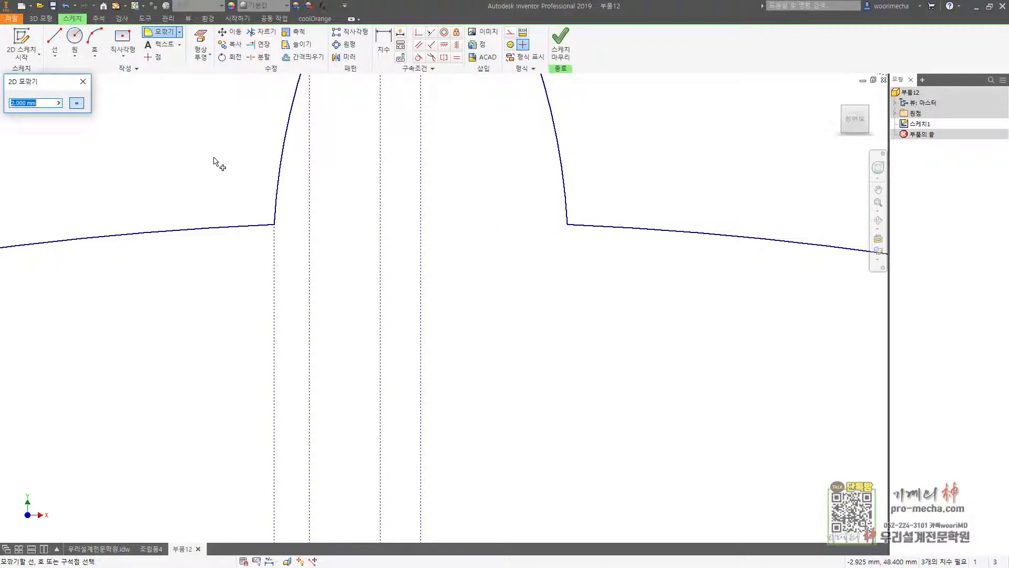
{"action": "type", "text": "2"}
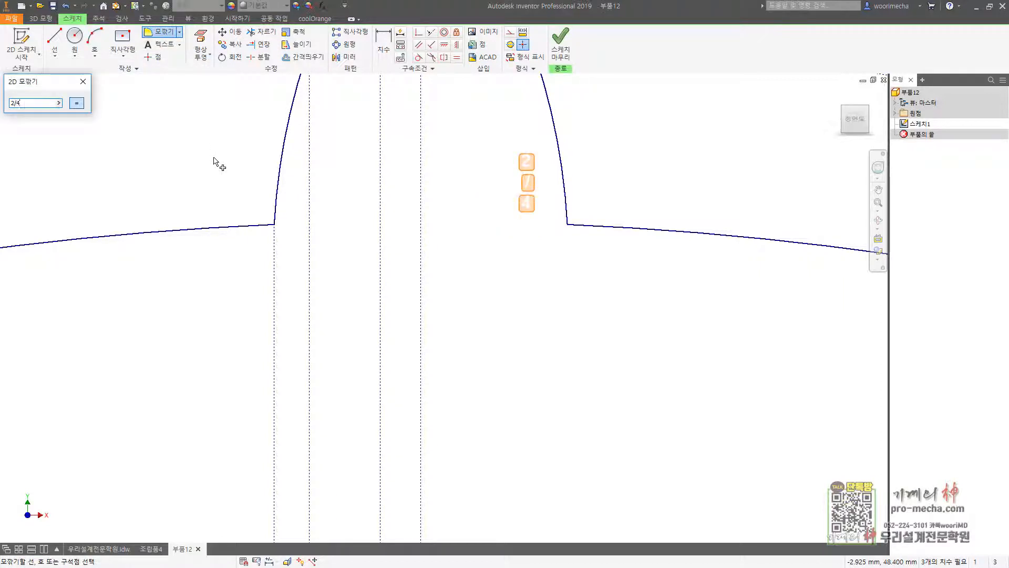
{"action": "type", "text": "/4"}
{"action": "left_click", "coordinate": [276, 210]}
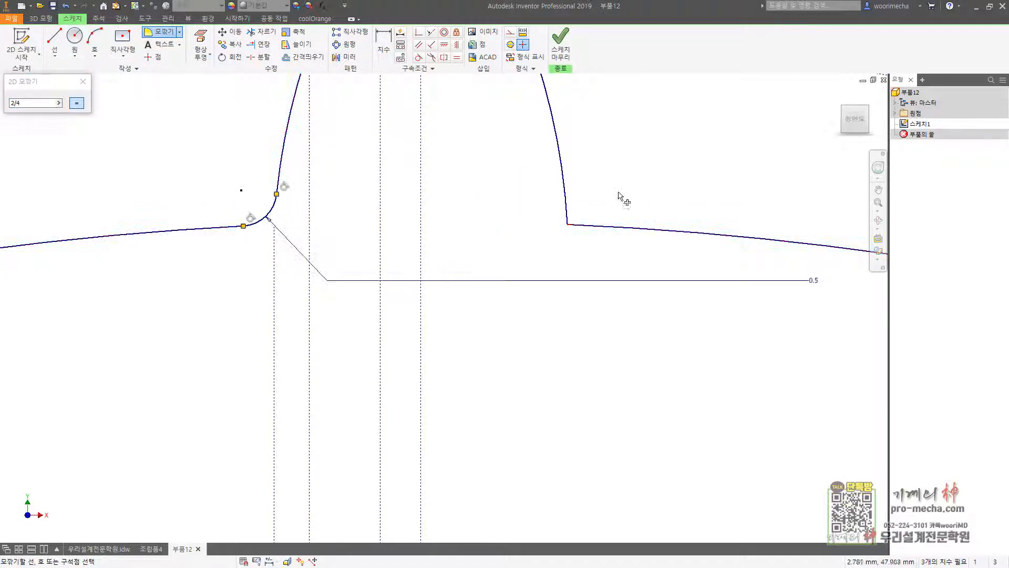
{"action": "left_click", "coordinate": [567, 196]}
{"action": "left_click", "coordinate": [588, 225]}
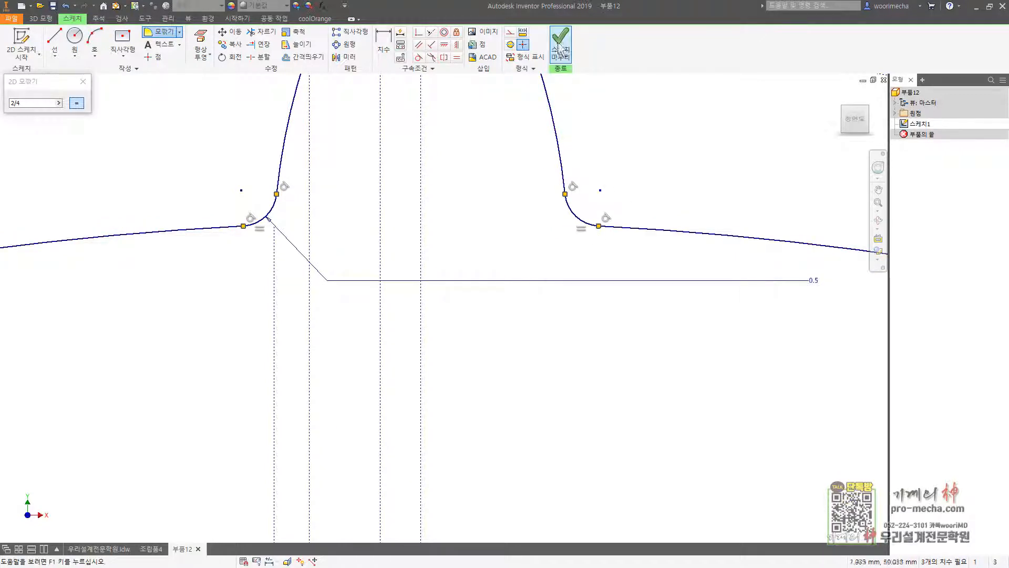
{"action": "left_click", "coordinate": [561, 44]}
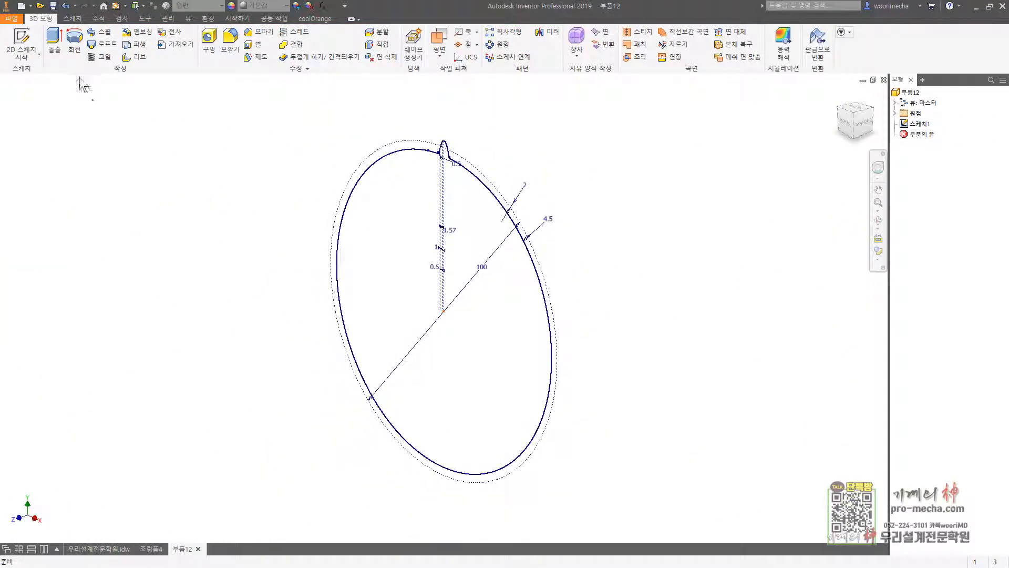
Extrude the disc and tooth profile by 23/2 mm.
{"action": "left_click", "coordinate": [54, 45]}
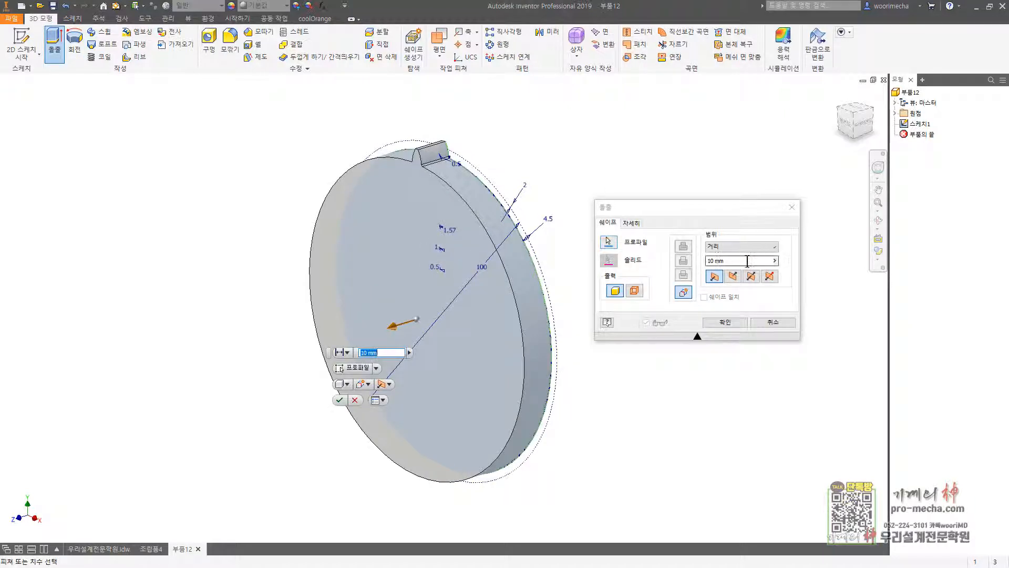
{"action": "left_click_drag", "start_coordinate": [748, 261], "coordinate": [604, 262]}
{"action": "type", "text": "23/2"}
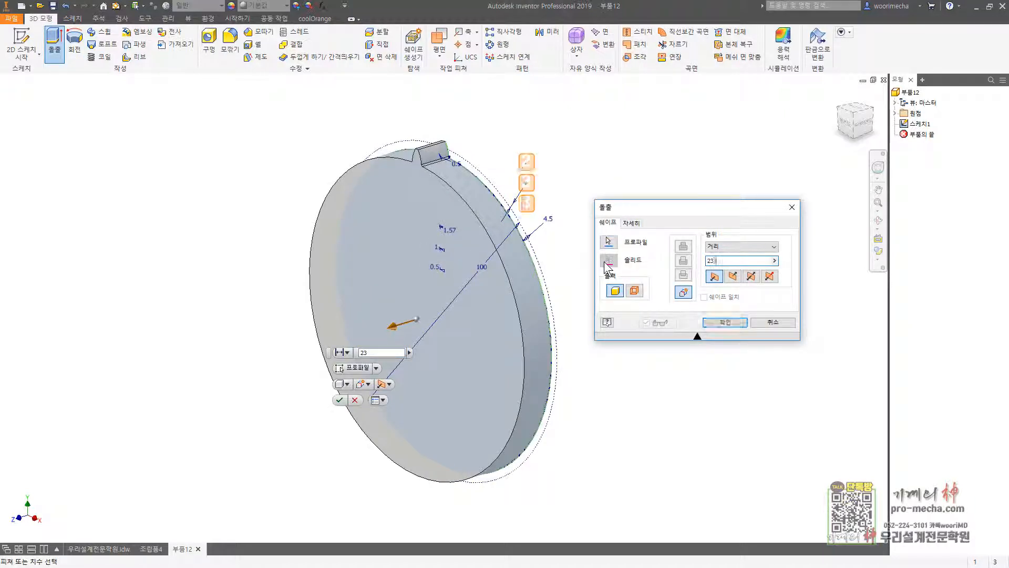
{"action": "left_click", "coordinate": [724, 322]}
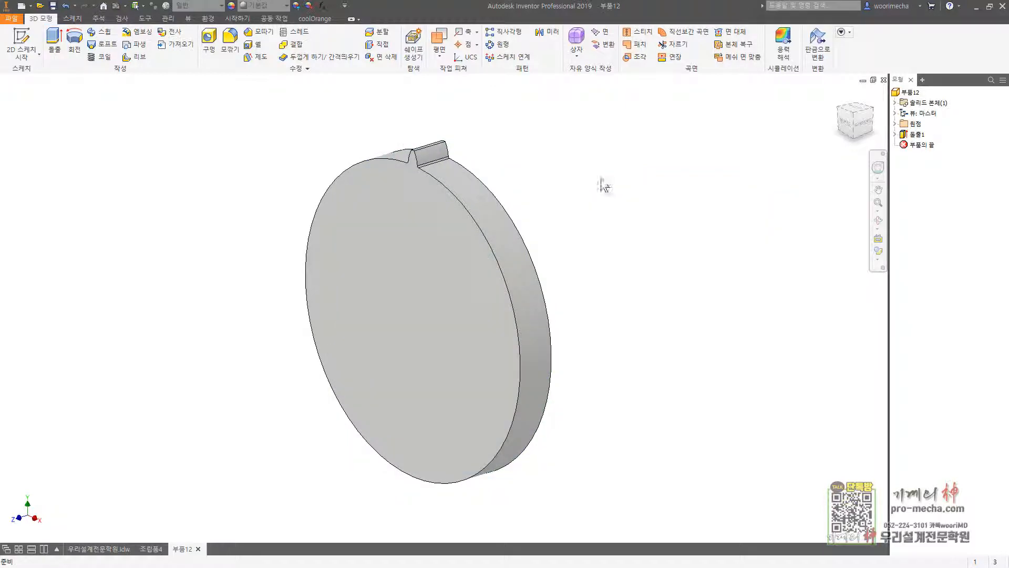
Chamfer the front edge of the tooth tip with a distance of 1 mm.
{"action": "left_click", "coordinate": [252, 32]}
{"action": "scroll", "coordinate": [400, 119], "scroll_direction": "down", "scroll_amount": 4}
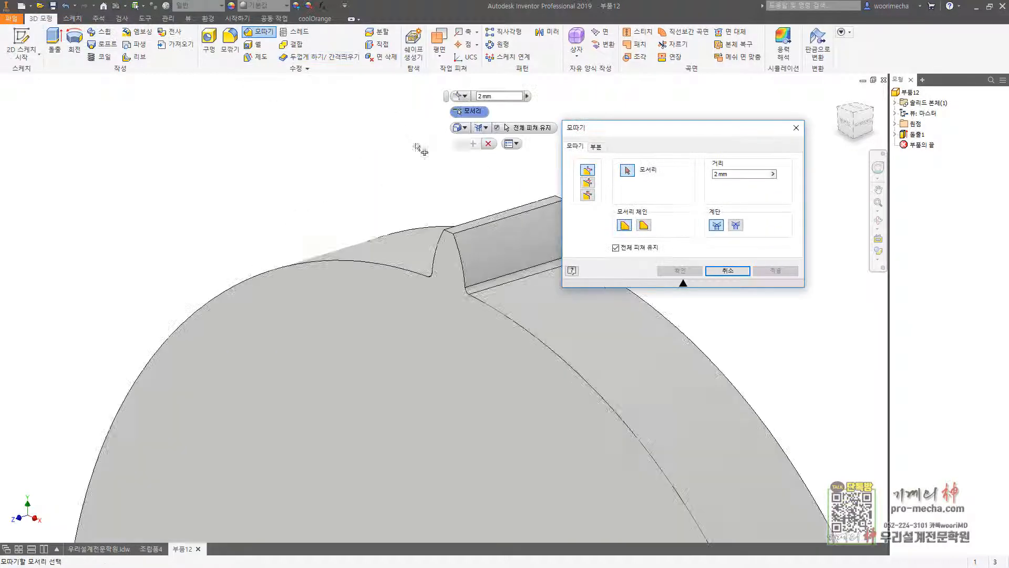
{"action": "left_click", "coordinate": [450, 233]}
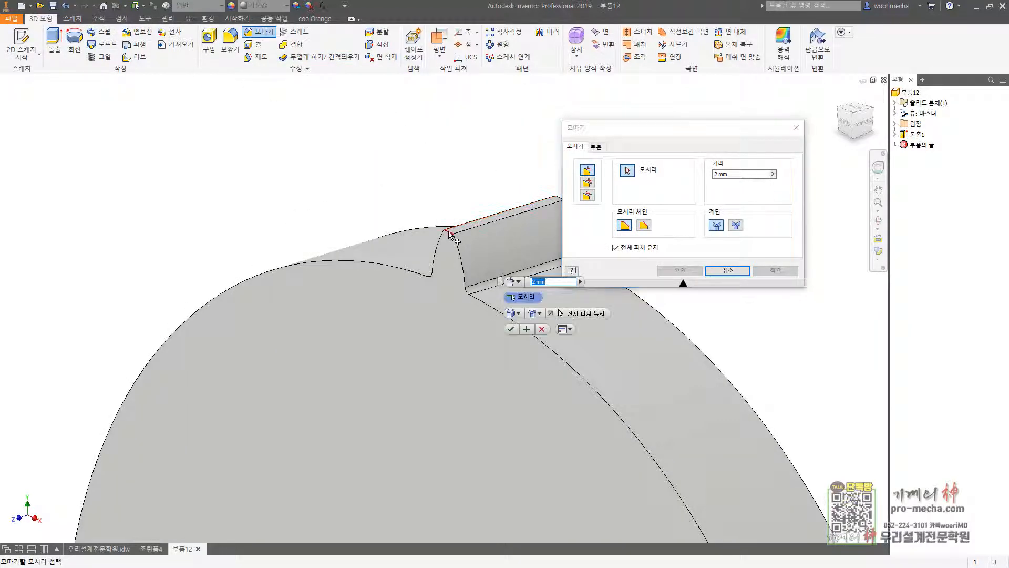
{"action": "left_click", "coordinate": [738, 173]}
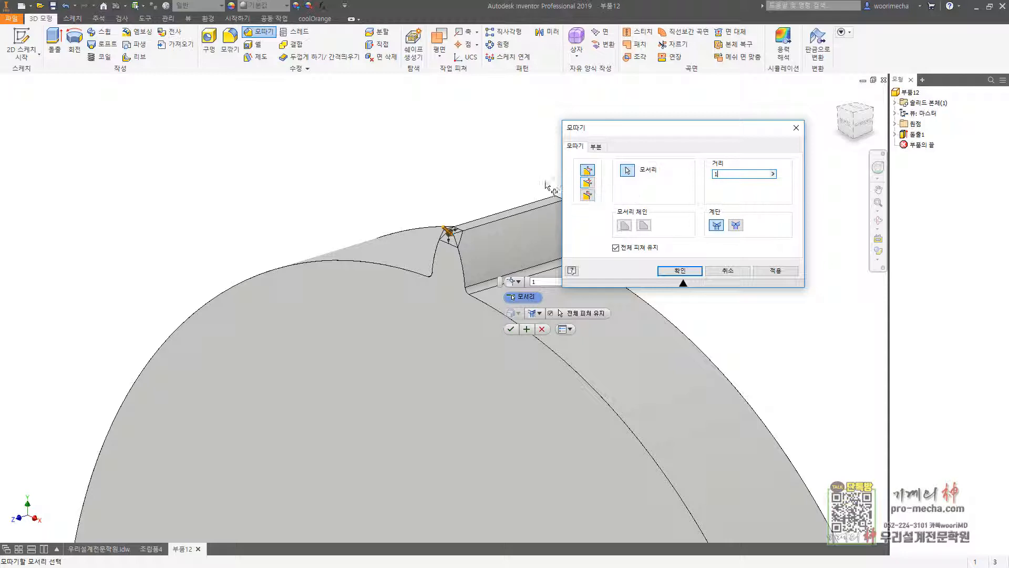
{"action": "scroll", "coordinate": [477, 186], "scroll_direction": "up", "scroll_amount": 5}
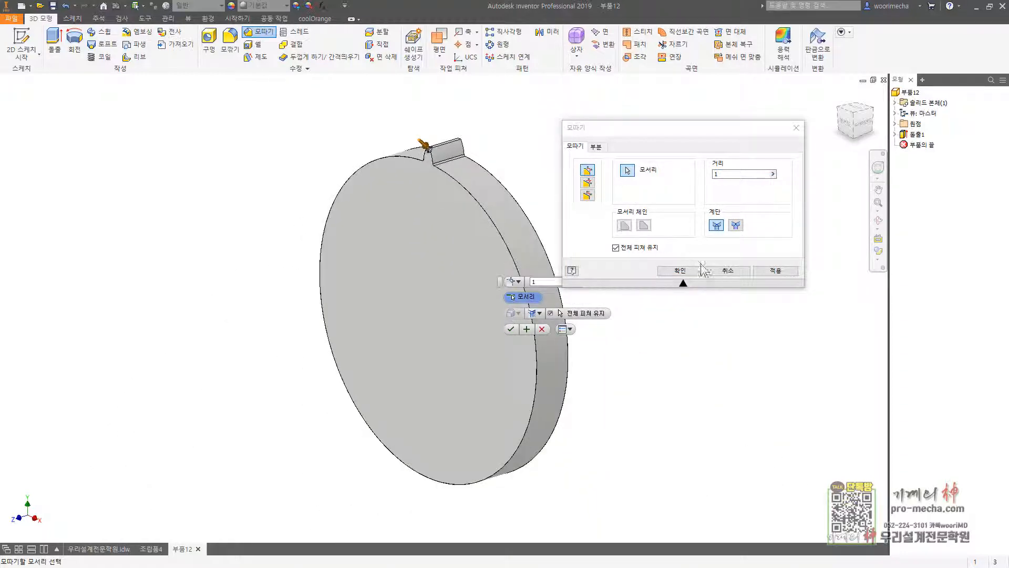
{"action": "left_click", "coordinate": [679, 271]}
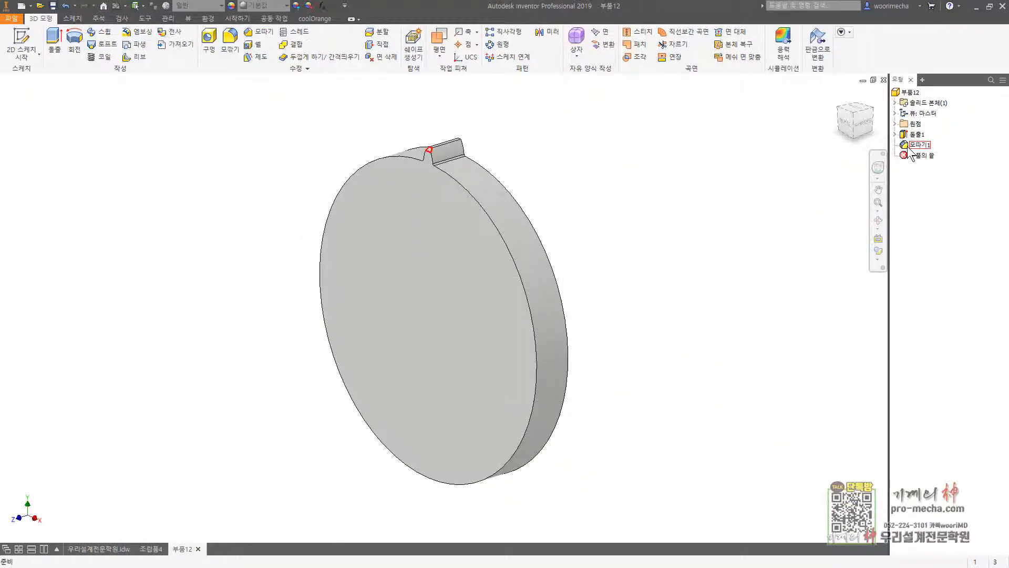
Circularly pattern the tooth extrusion and its tip chamfer around the disc's axis with 50 occurrences over 360 deg.
{"action": "left_click", "coordinate": [914, 145]}
{"action": "left_click", "coordinate": [917, 135], "text": "ctrl"}
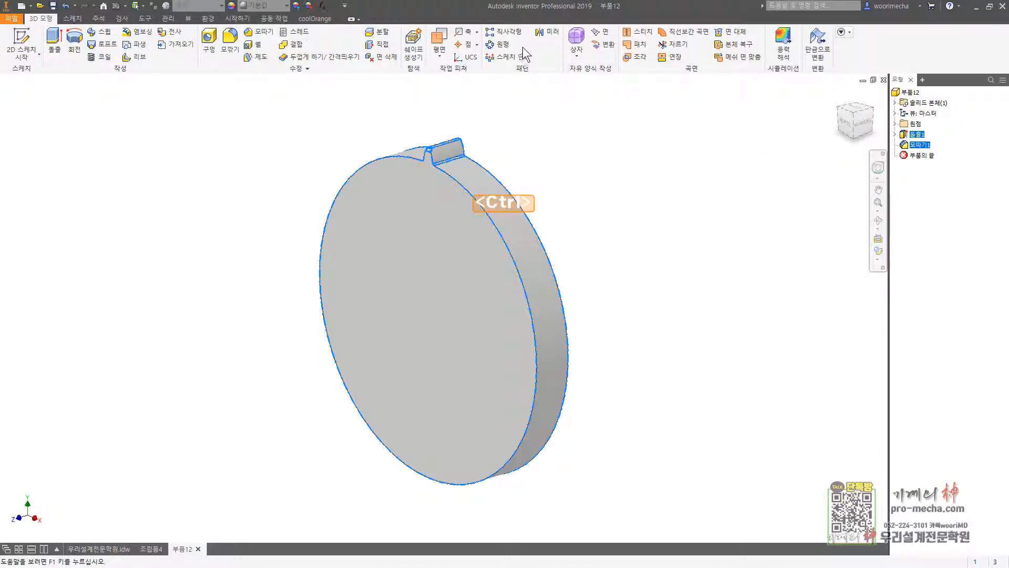
{"action": "left_click", "coordinate": [498, 44]}
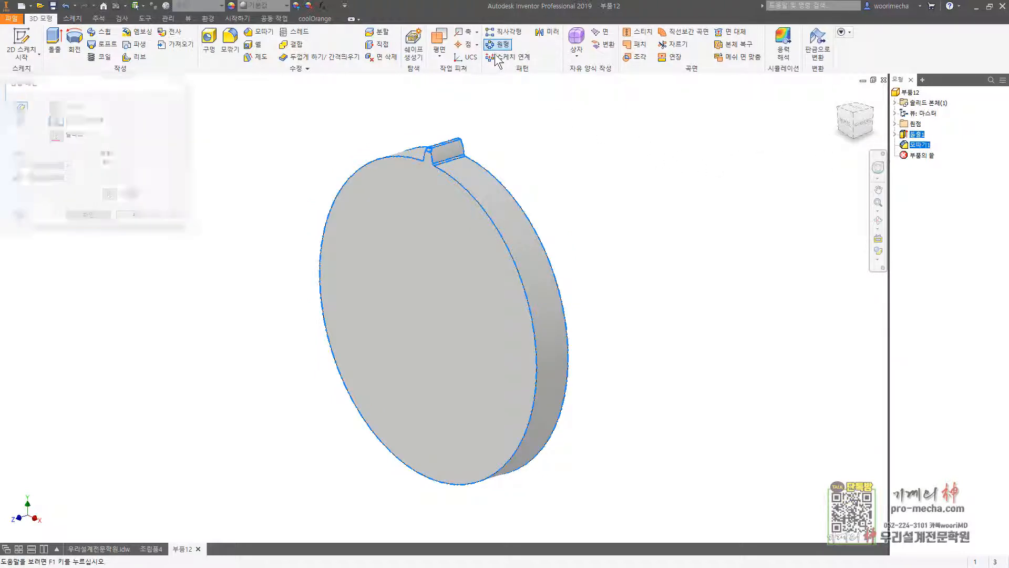
{"action": "left_click", "coordinate": [475, 219]}
{"action": "type", "text": "50"}
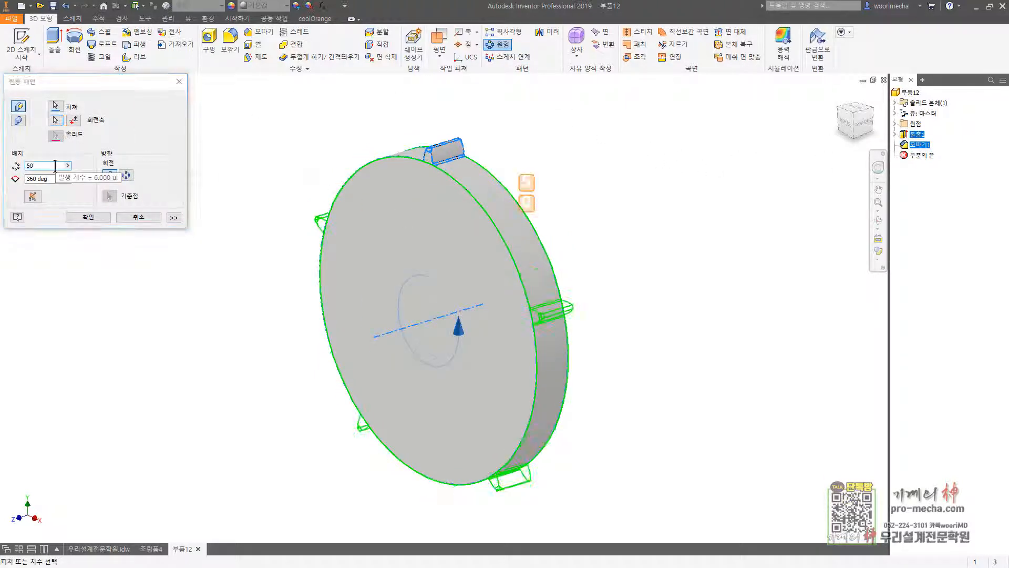
{"action": "key", "text": "Return"}
{"action": "left_click", "coordinate": [88, 217]}
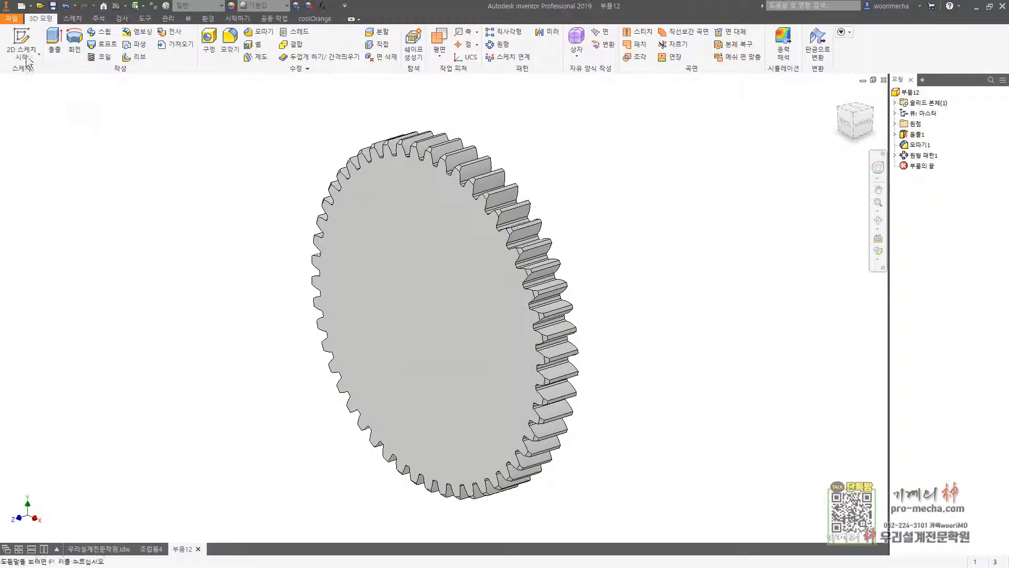
Sketch two concentric circles with diameters of 76 and 53 mm at the centre of the gear's front face and finish the sketch.
{"action": "left_click", "coordinate": [429, 209]}
{"action": "left_click", "coordinate": [74, 36]}
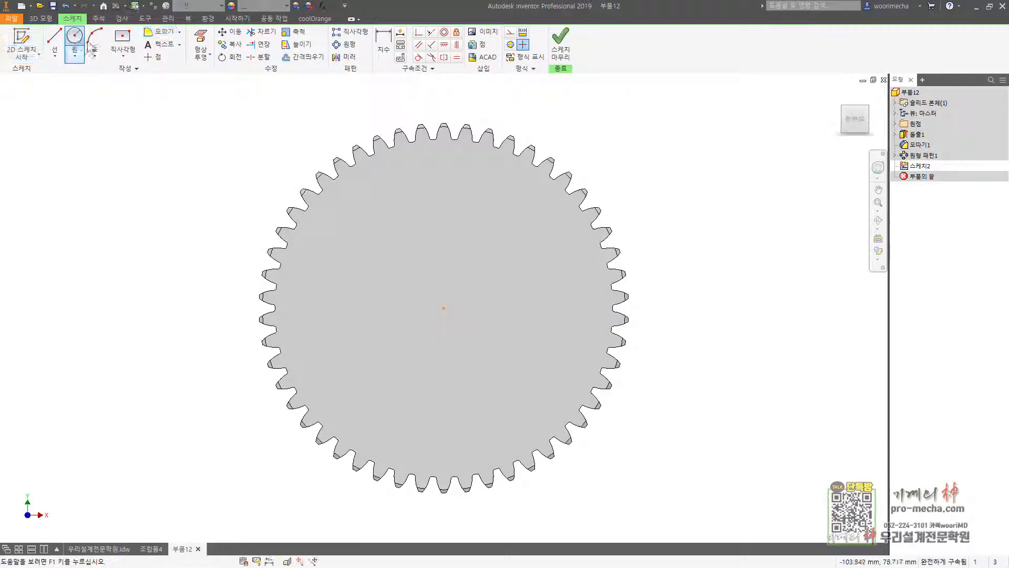
{"action": "left_click", "coordinate": [443, 307]}
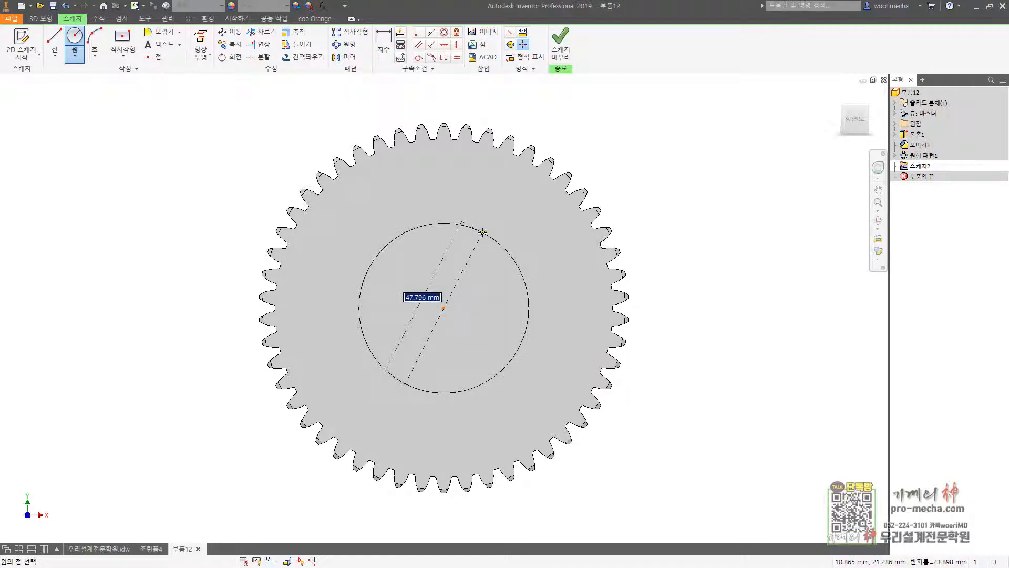
{"action": "key", "text": "Return"}
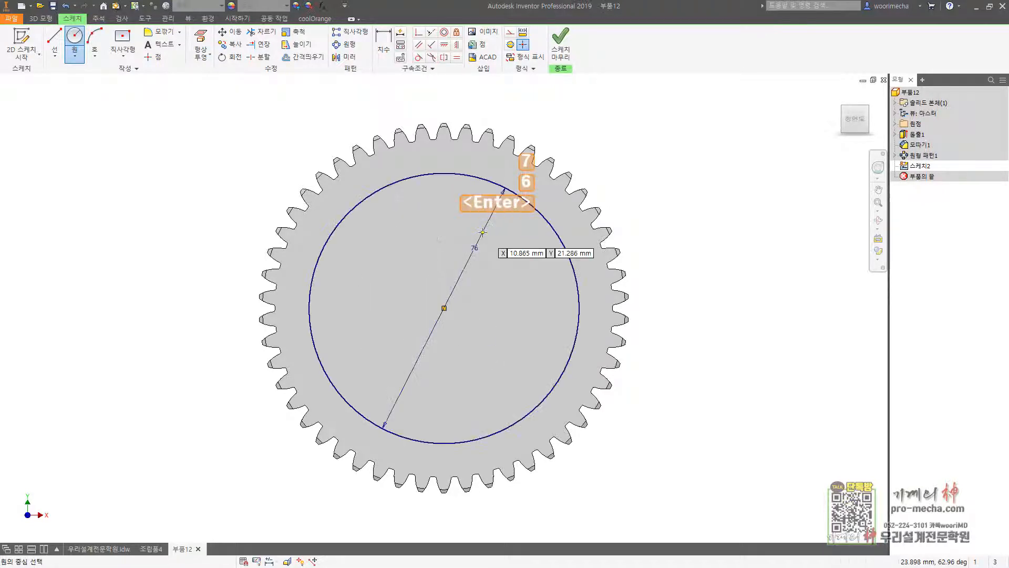
{"action": "left_click", "coordinate": [445, 308]}
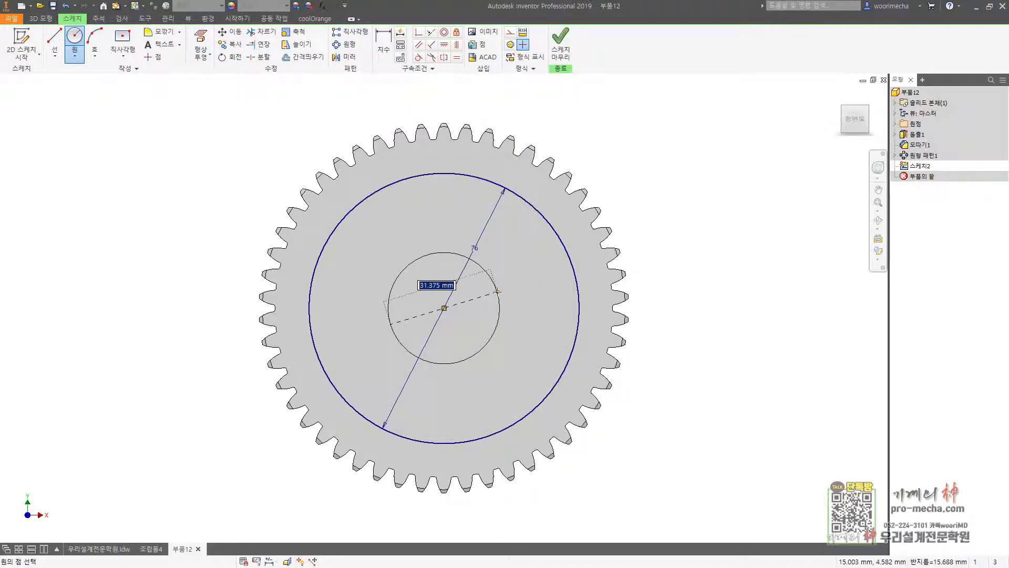
{"action": "type", "text": "53"}
{"action": "key", "text": "Return"}
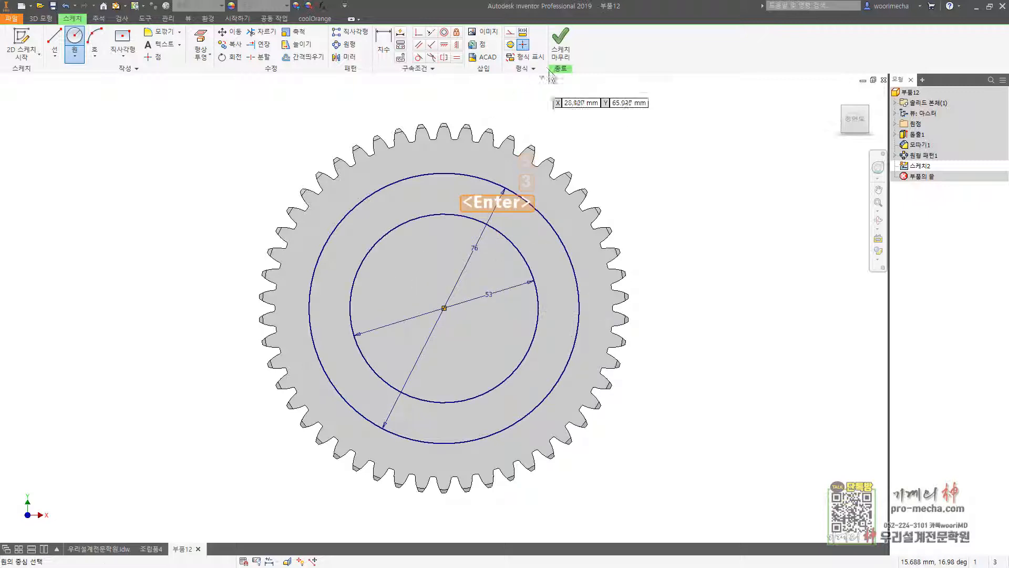
{"action": "left_click", "coordinate": [559, 50]}
Cut the ring between the 76 and 53 mm circles 7 mm deep into the gear.
{"action": "left_click", "coordinate": [54, 47]}
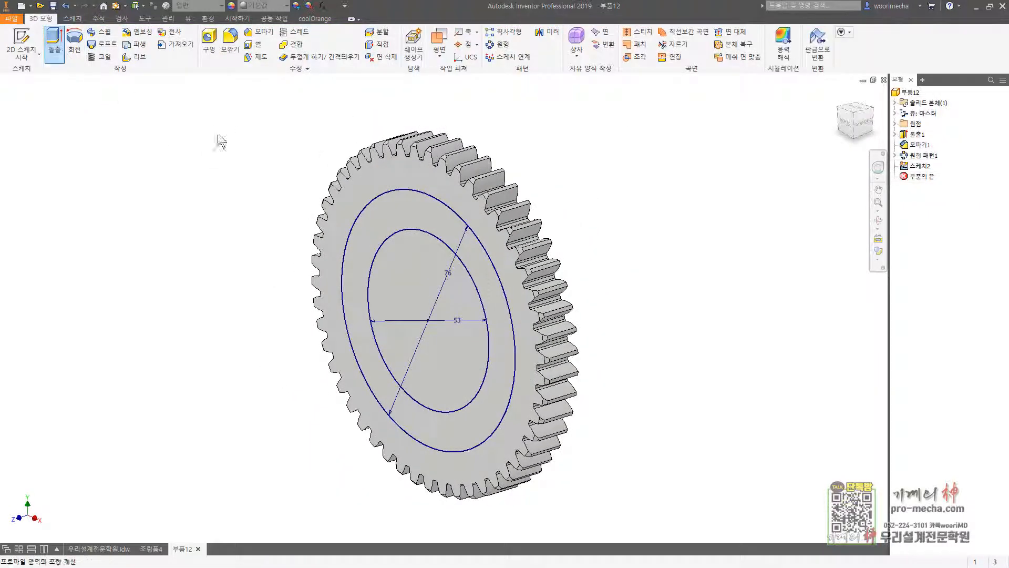
{"action": "left_click", "coordinate": [403, 213]}
{"action": "left_click", "coordinate": [684, 260]}
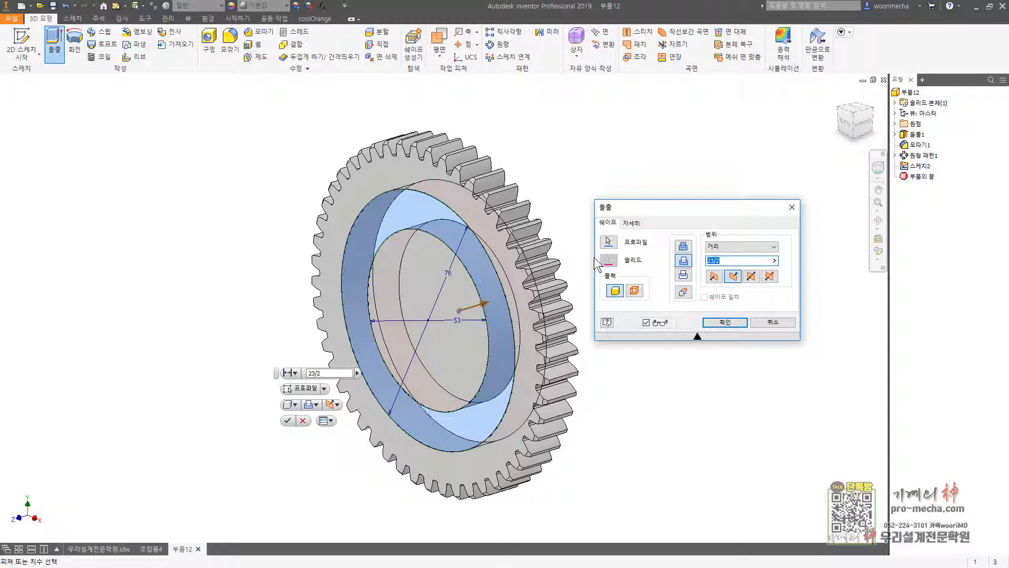
{"action": "type", "text": "7"}
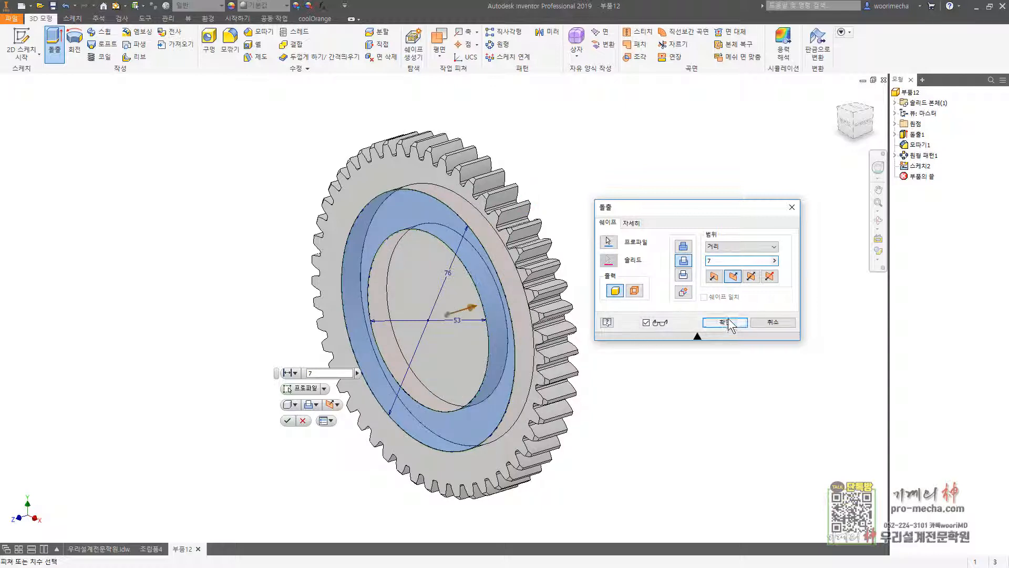
{"action": "left_click", "coordinate": [725, 322]}
Fillet the inner and outer circular edges of the annular recess, both rim and floor, with a radius of 3 mm.
{"action": "left_click", "coordinate": [230, 41]}
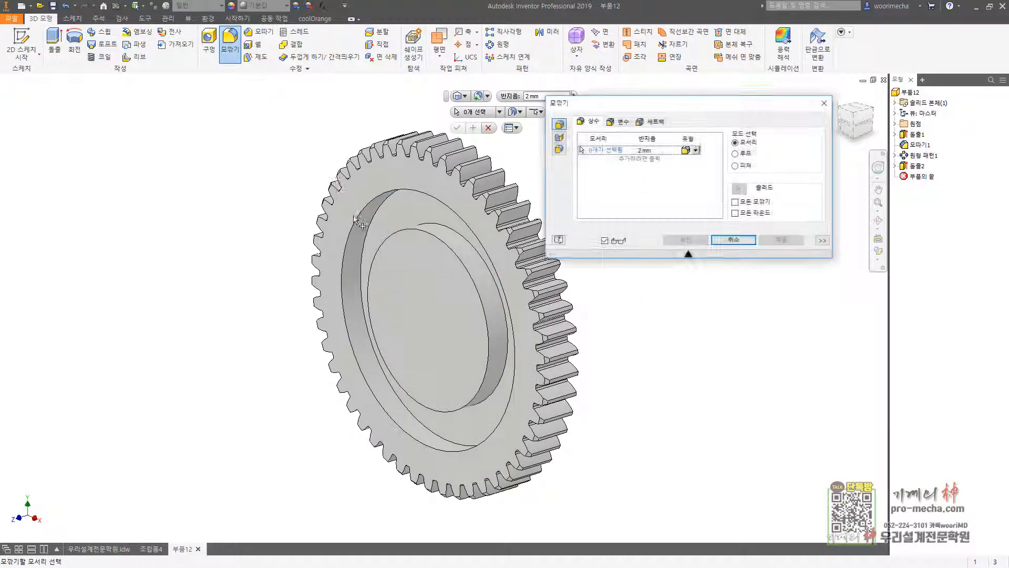
{"action": "left_click", "coordinate": [355, 217]}
{"action": "left_click", "coordinate": [371, 232]}
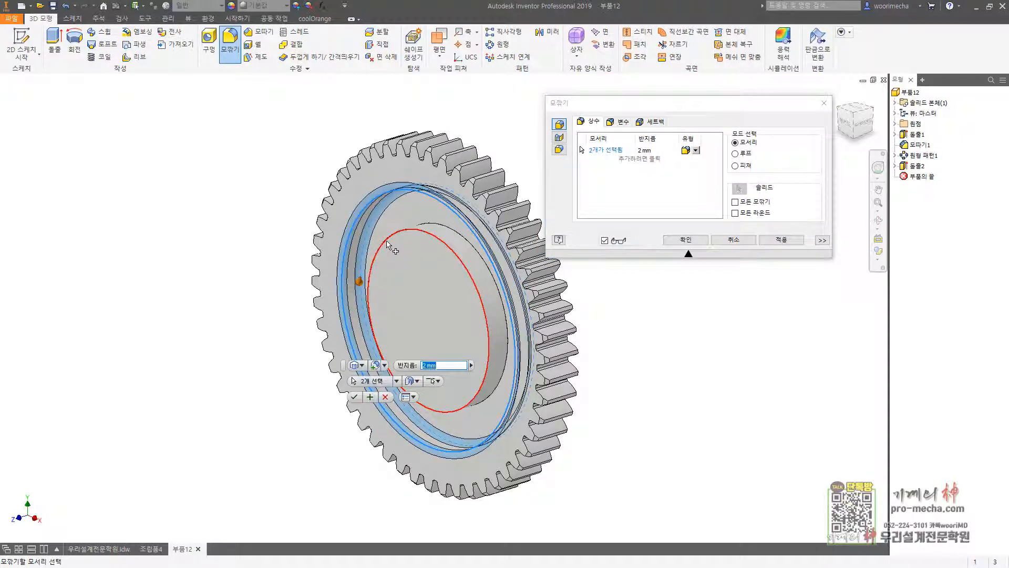
{"action": "left_click", "coordinate": [387, 241]}
{"action": "left_click", "coordinate": [442, 227]}
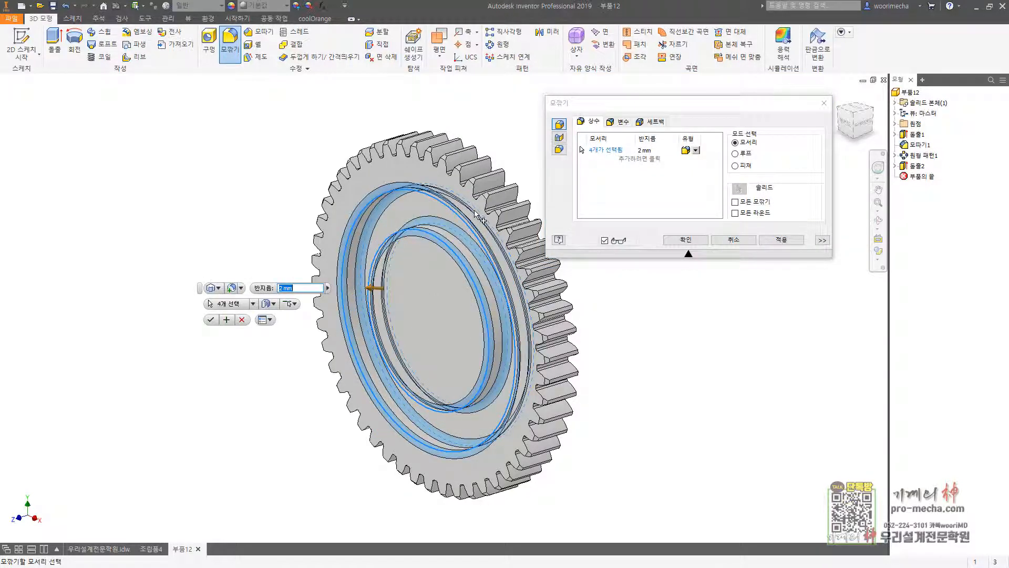
{"action": "type", "text": "3"}
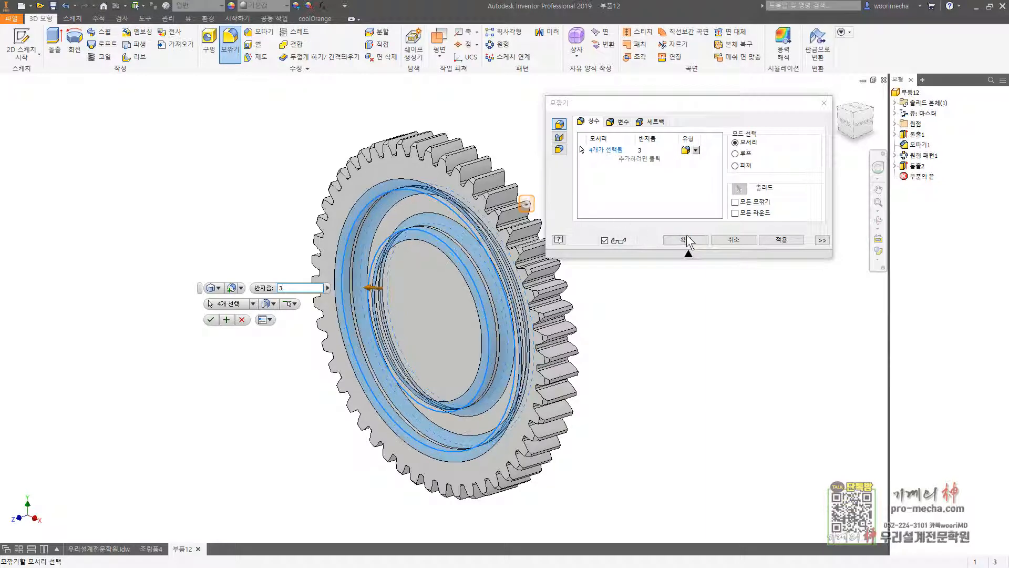
{"action": "left_click", "coordinate": [687, 238]}
Sketch a 30 mm diameter bore circle at the centre of the hub's front face.
{"action": "left_click", "coordinate": [30, 42]}
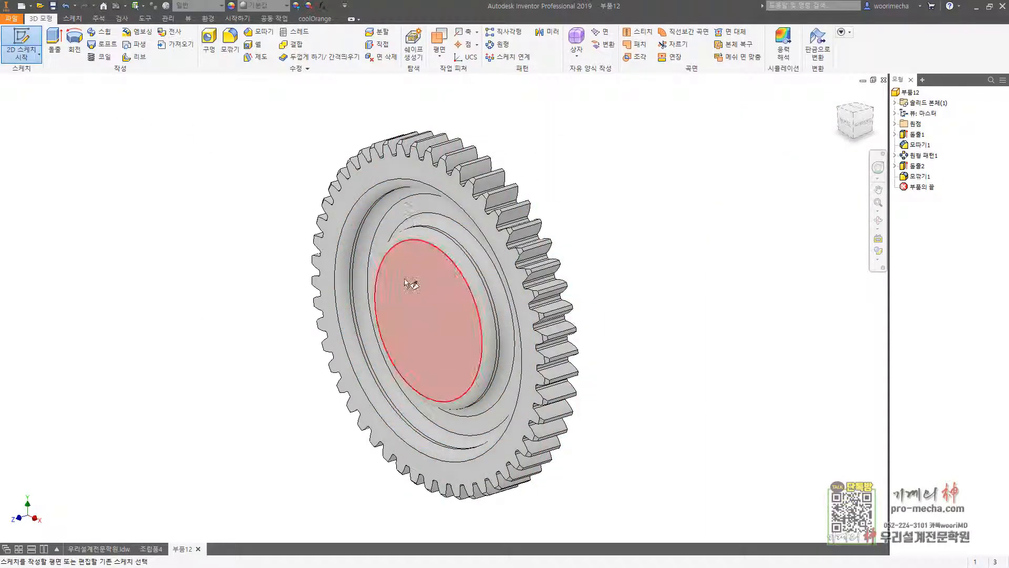
{"action": "left_click", "coordinate": [405, 282]}
{"action": "left_click", "coordinate": [78, 40]}
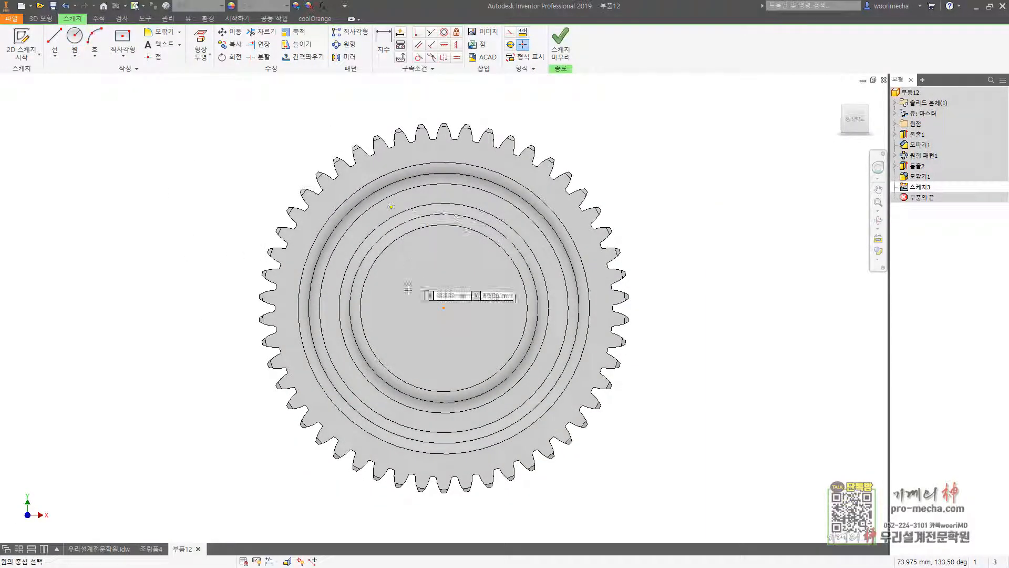
{"action": "left_click", "coordinate": [444, 307]}
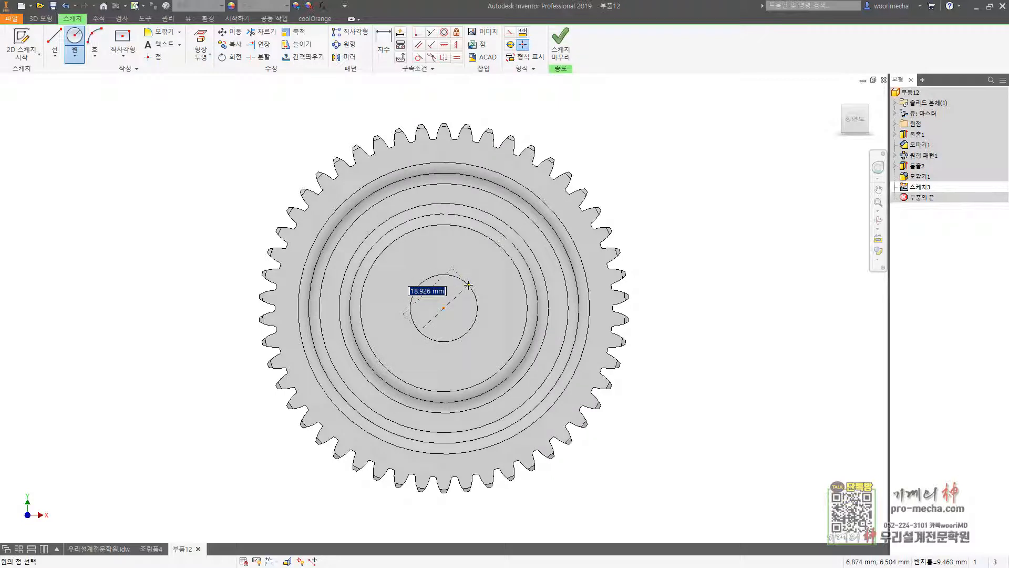
{"action": "type", "text": "30"}
{"action": "key", "text": "Return"}
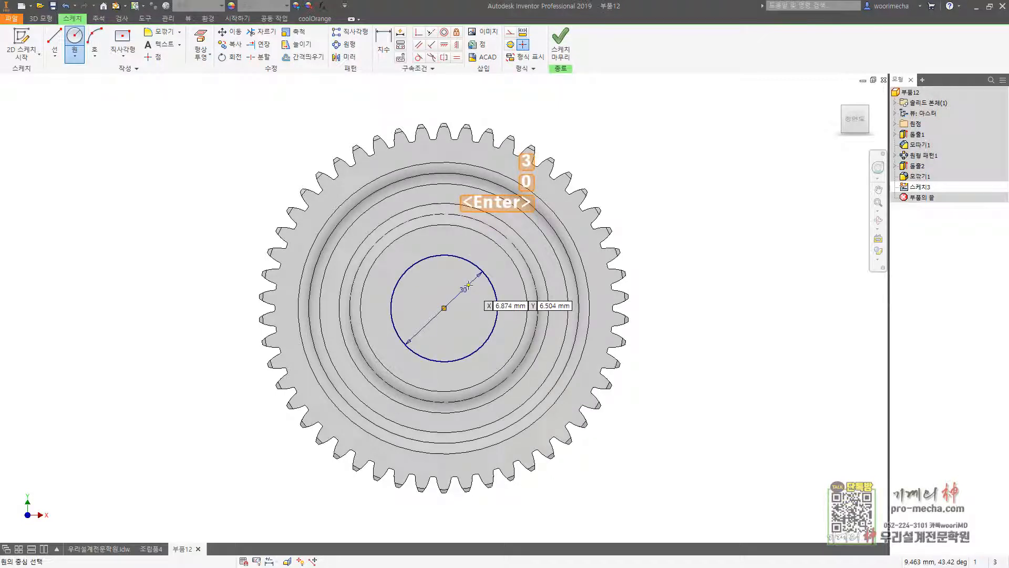
Draw an 8 mm wide keyway rectangle centred on the bore circle's uppermost point and align its centre vertically with the circle's centre.
{"action": "left_click", "coordinate": [123, 40]}
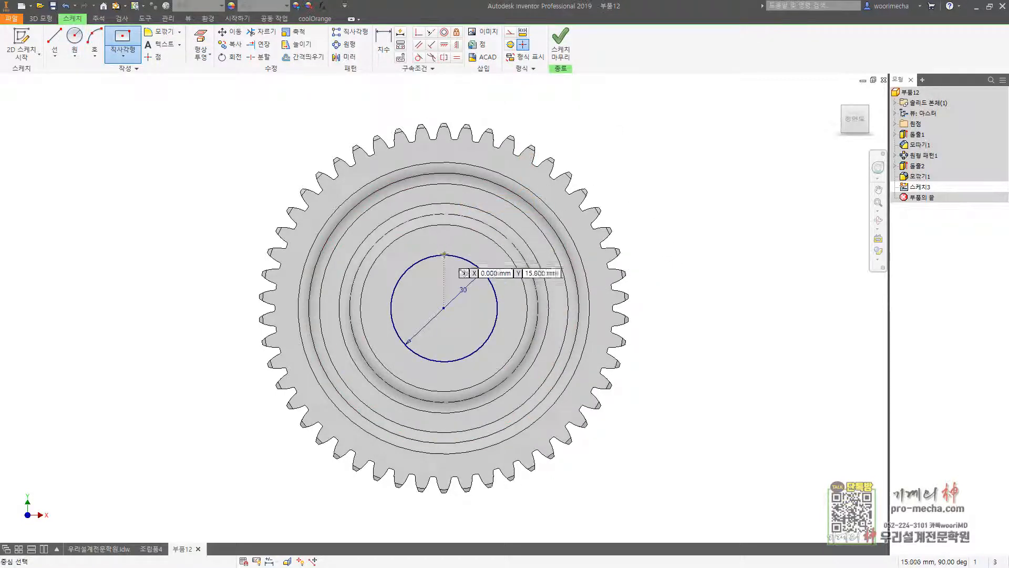
{"action": "left_click", "coordinate": [443, 255]}
{"action": "type", "text": "8"}
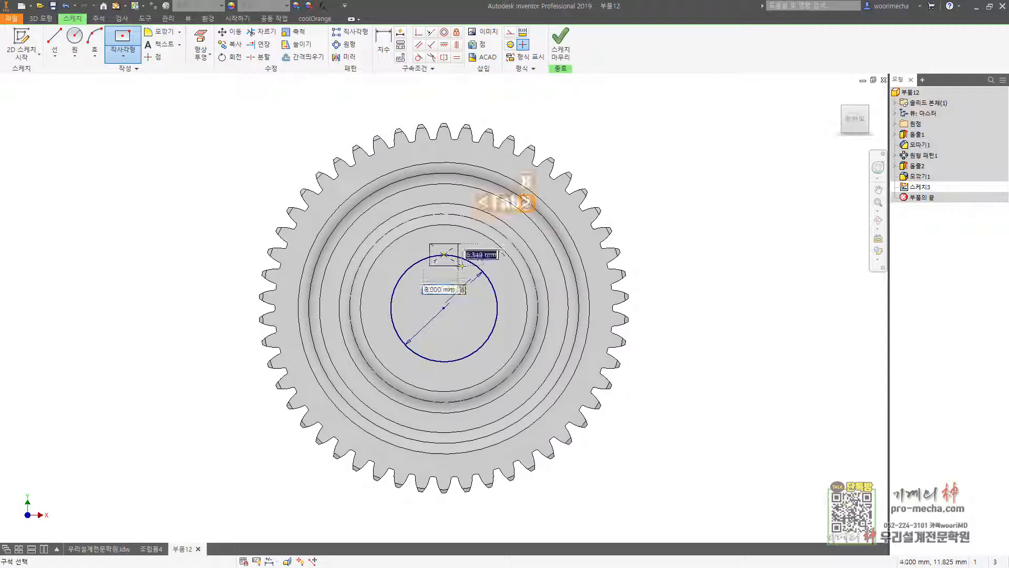
{"action": "key", "text": "Tab"}
{"action": "left_click", "coordinate": [465, 235]}
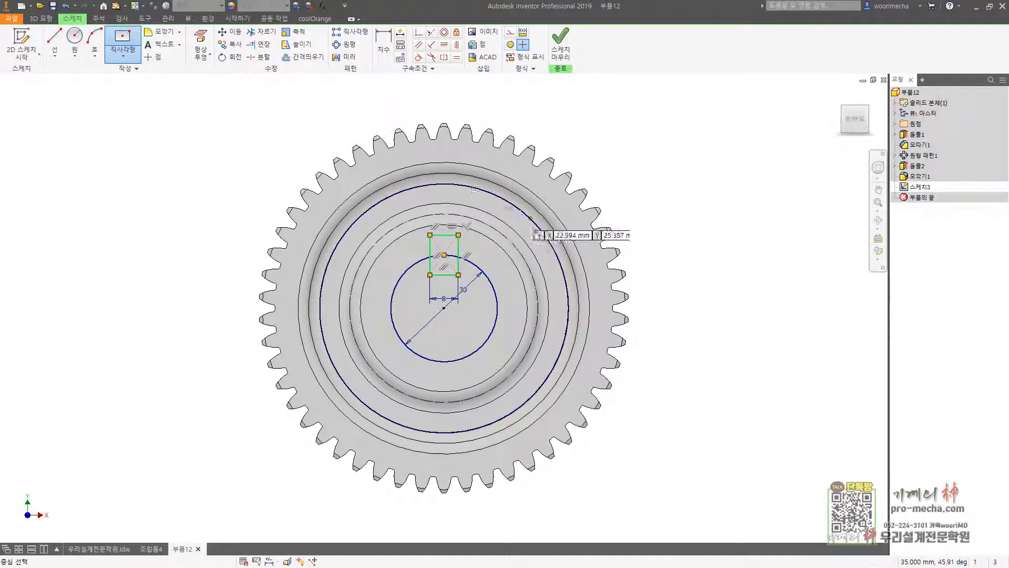
{"action": "key", "text": "Escape"}
{"action": "left_click", "coordinate": [456, 44]}
{"action": "left_click", "coordinate": [444, 255]}
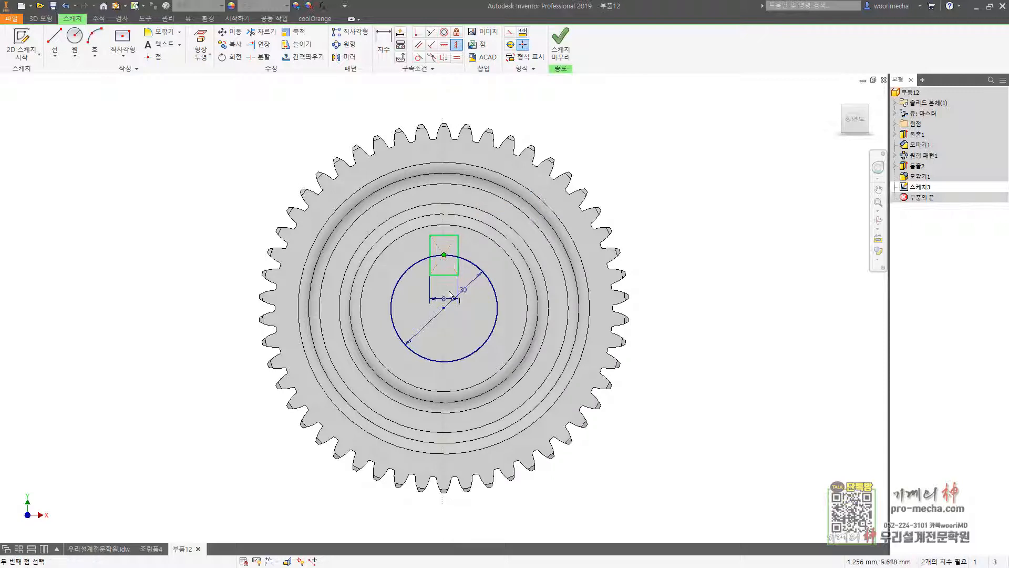
{"action": "left_click", "coordinate": [443, 308]}
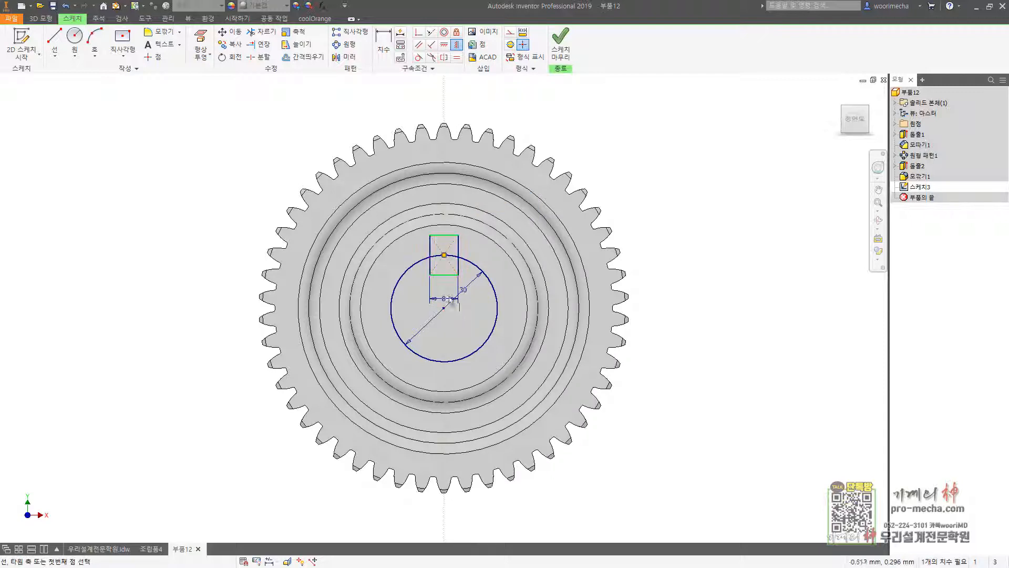
Dimension the distance from the keyway's upper edge to the bore circle's lowest point as 33.3 mm and finish the sketch.
{"action": "left_click", "coordinate": [383, 44]}
{"action": "left_click", "coordinate": [444, 235]}
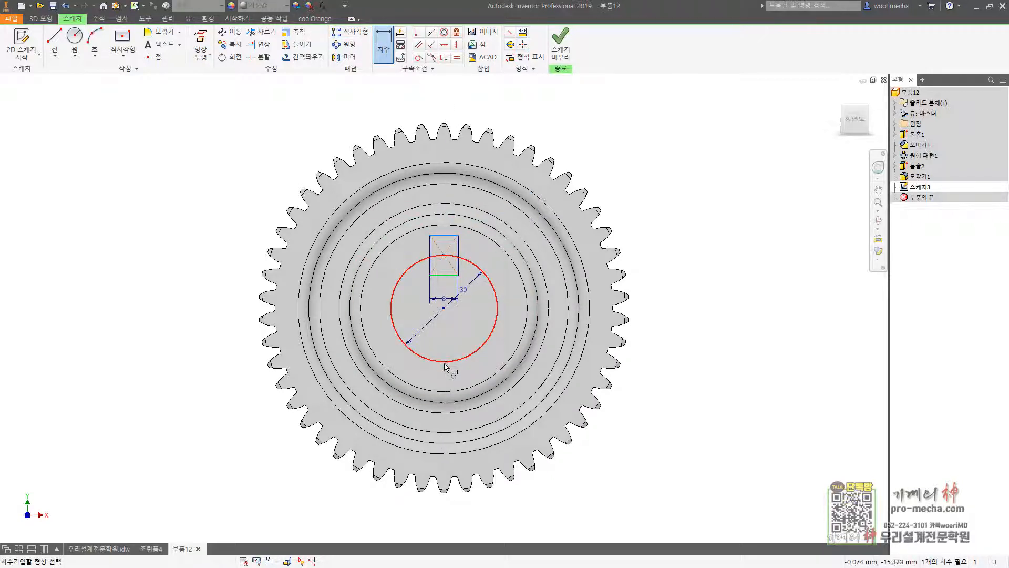
{"action": "left_click", "coordinate": [452, 360]}
{"action": "left_click", "coordinate": [703, 305]}
{"action": "type", "text": "33.3"}
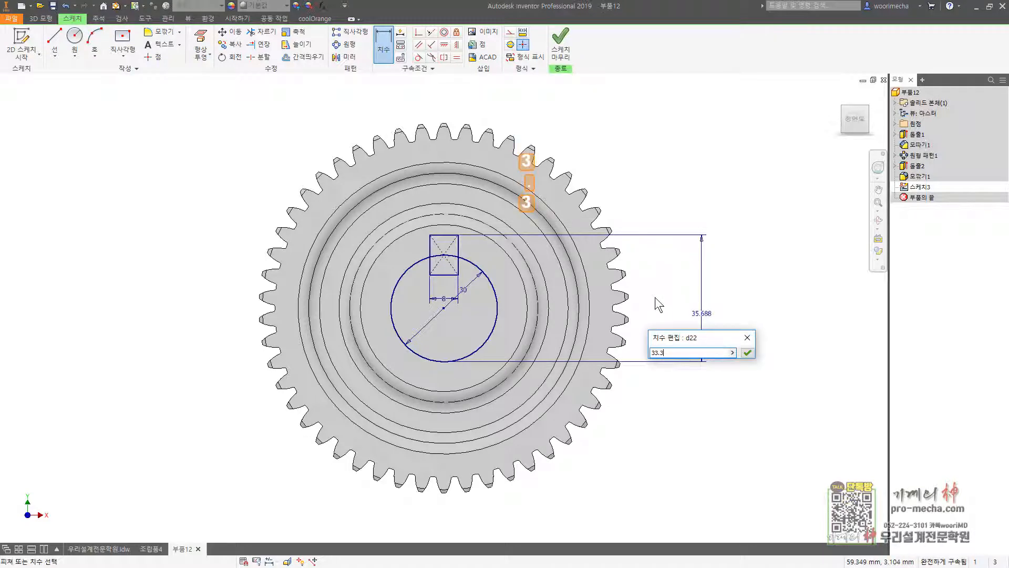
{"action": "key", "text": "Return"}
{"action": "left_click", "coordinate": [561, 42]}
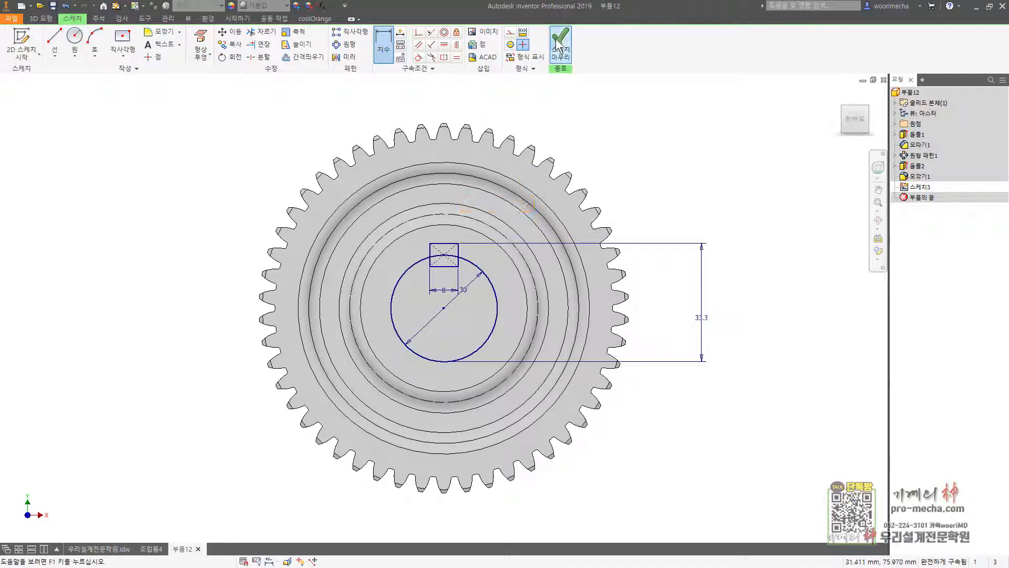
Cut the bore and keyway profile through the entire gear.
{"action": "left_click", "coordinate": [55, 45]}
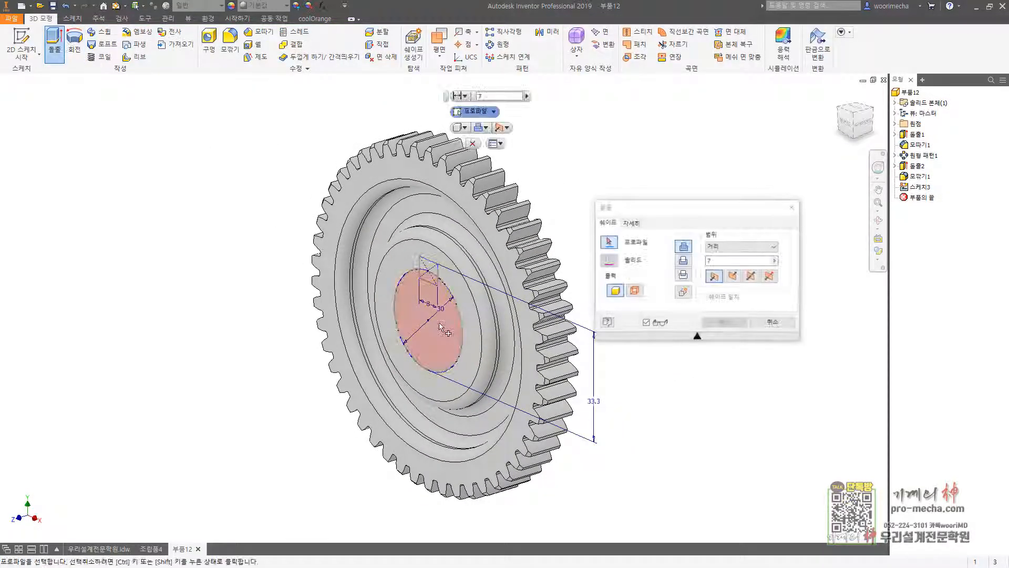
{"action": "left_click", "coordinate": [428, 336]}
{"action": "left_click", "coordinate": [684, 260]}
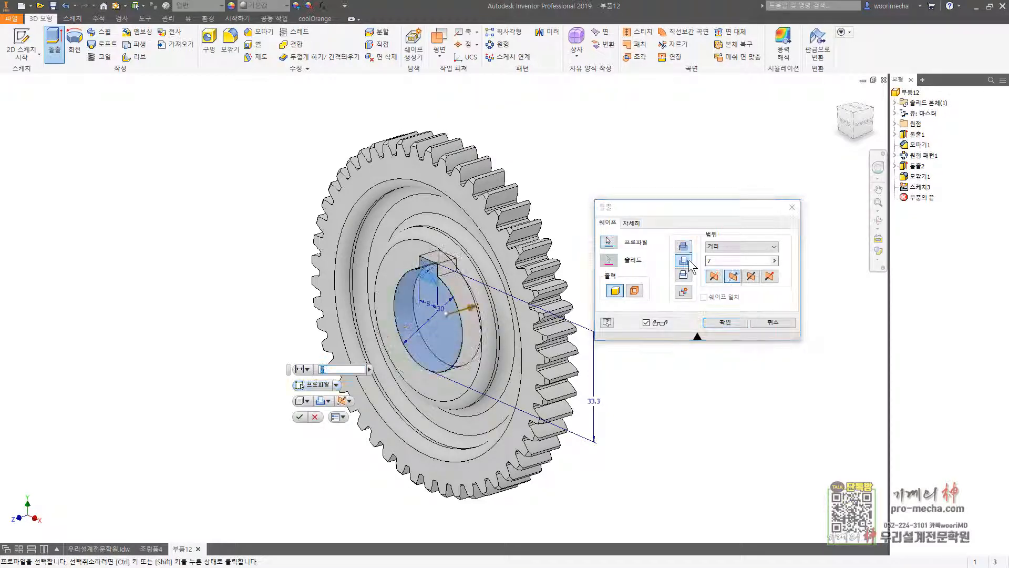
{"action": "left_click", "coordinate": [741, 246]}
{"action": "left_click", "coordinate": [733, 284]}
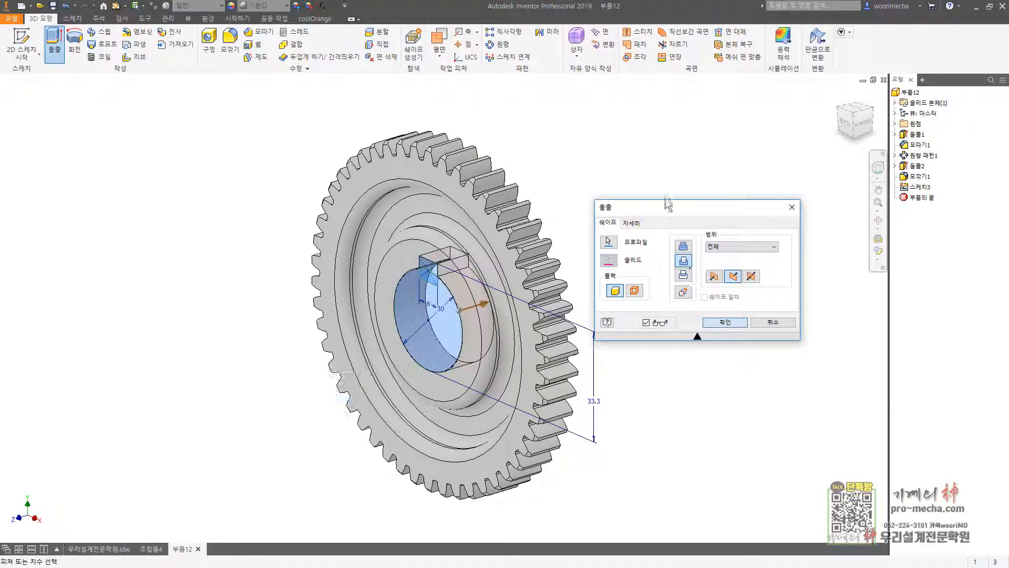
{"action": "left_click", "coordinate": [727, 323]}
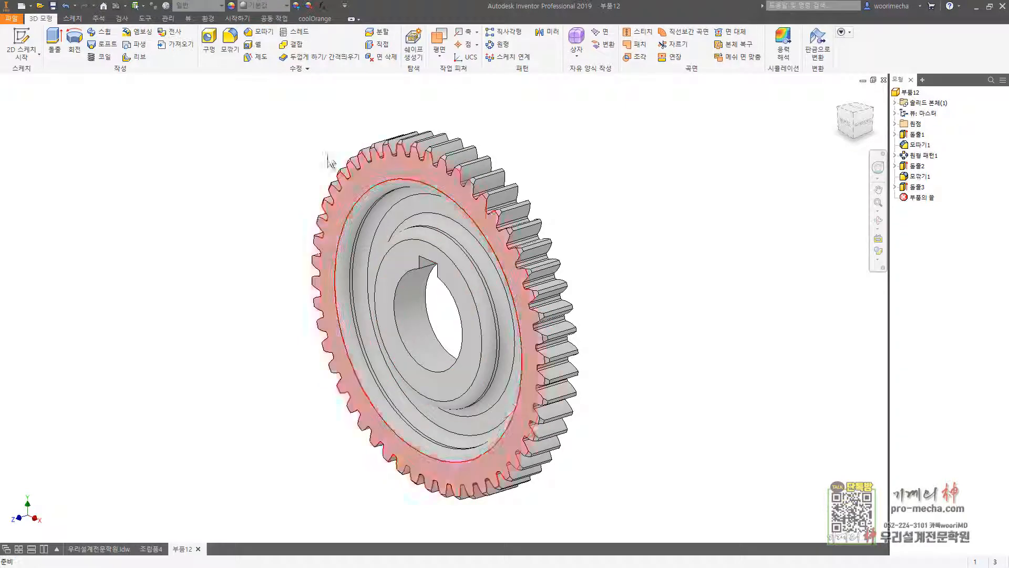
Chamfer the front circular edge of the bore with a distance of 1 mm.
{"action": "left_click", "coordinate": [259, 32]}
{"action": "left_click", "coordinate": [405, 323]}
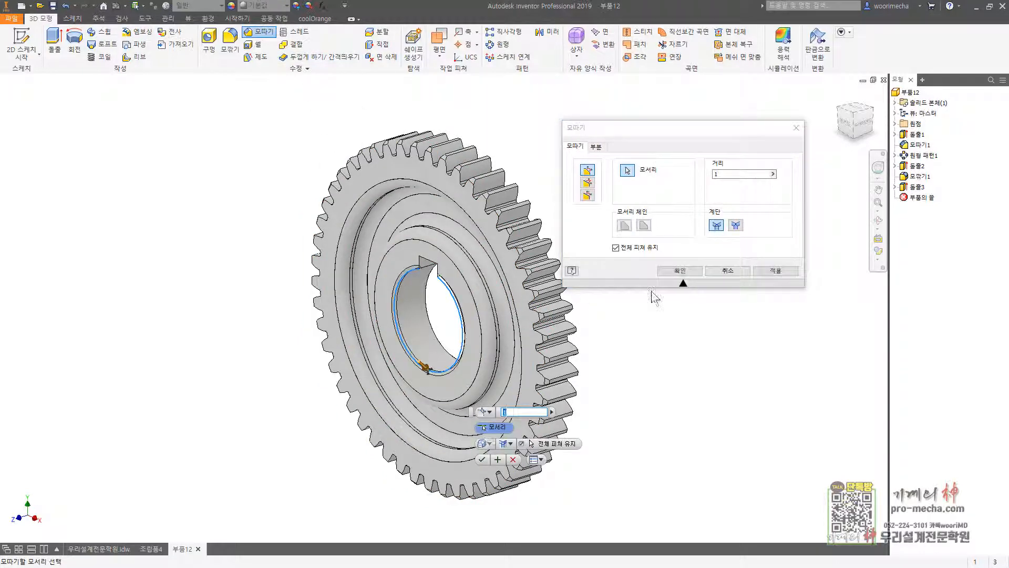
{"action": "left_click", "coordinate": [679, 270]}
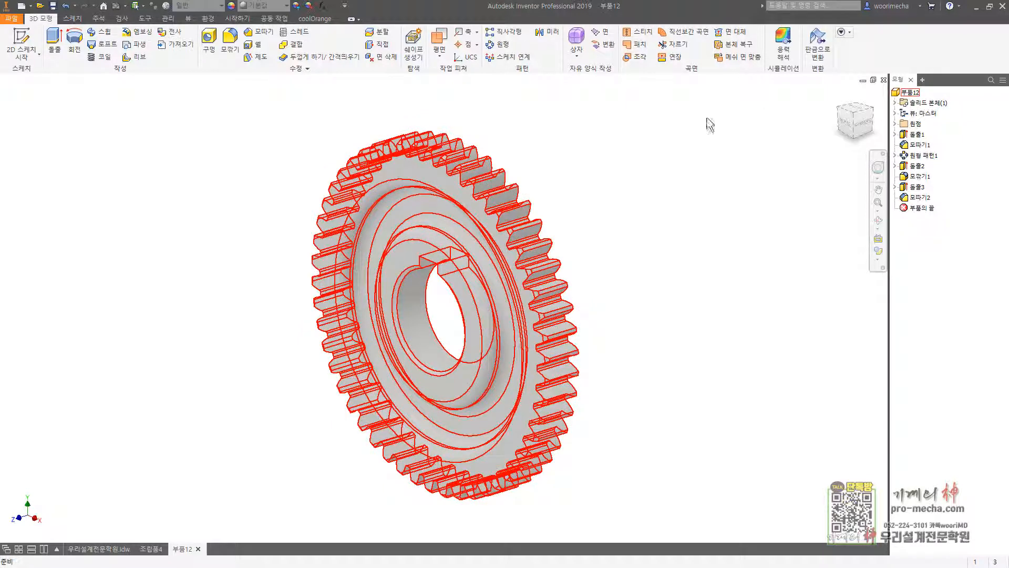
Mirror the entire gear solid about its flat back face to complete the full-width gear.
{"action": "left_click", "coordinate": [547, 32]}
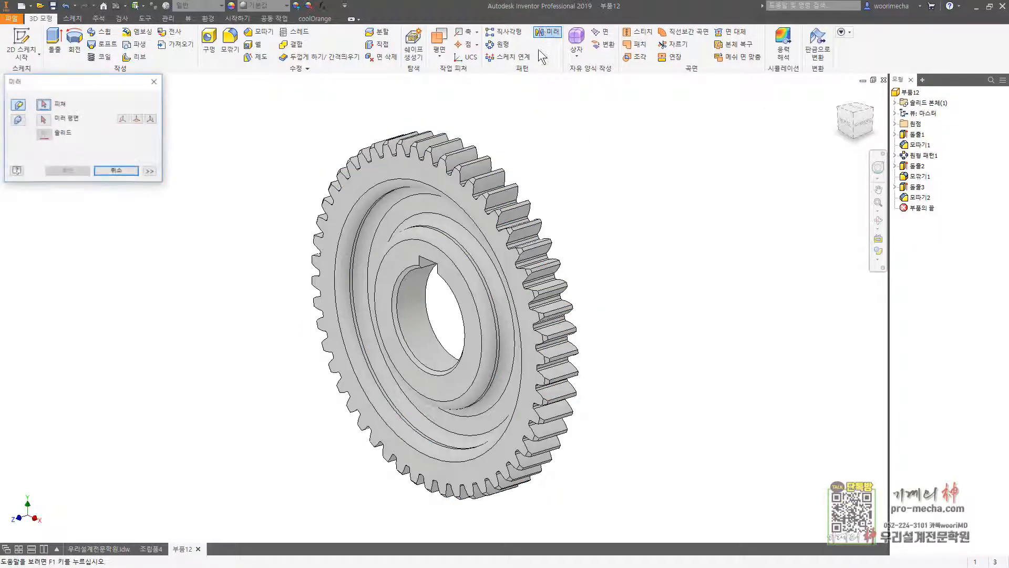
{"action": "left_click", "coordinate": [18, 120]}
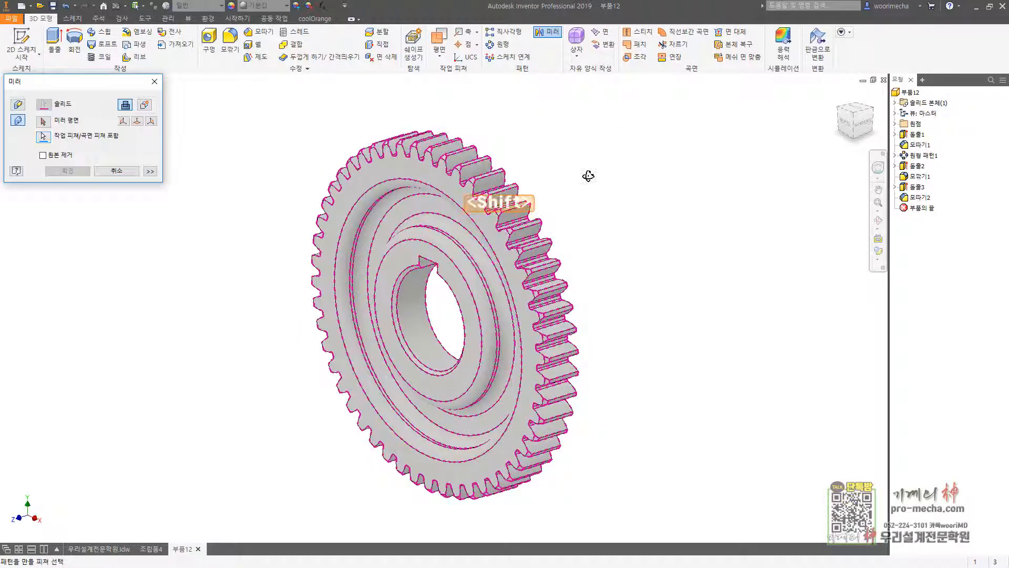
{"action": "middle_click_drag", "start_coordinate": [588, 176], "coordinate": [122, 160], "text": "shift"}
{"action": "left_click", "coordinate": [45, 123]}
{"action": "middle_click_drag", "start_coordinate": [520, 162], "coordinate": [470, 187], "text": "shift"}
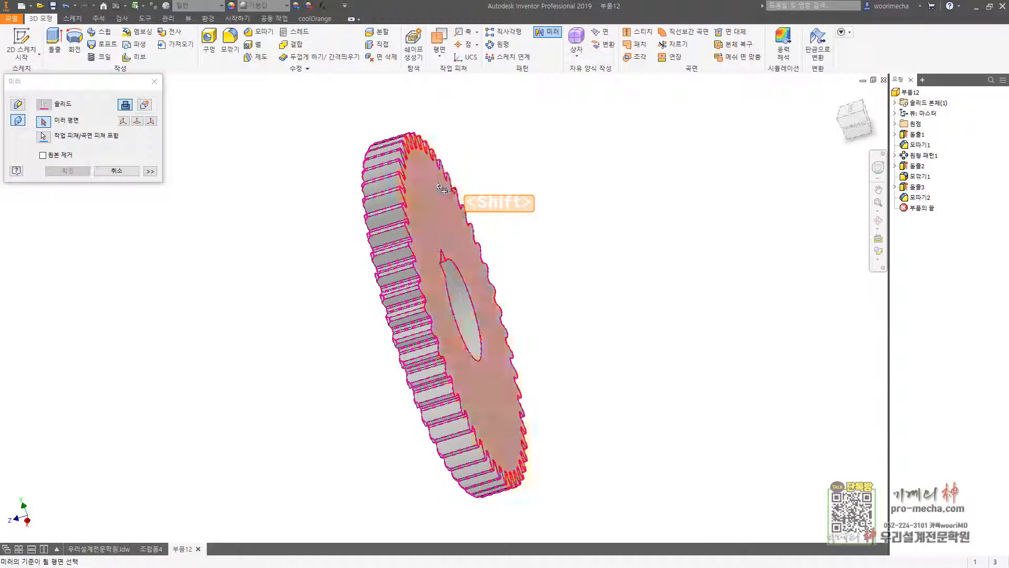
{"action": "left_click", "coordinate": [449, 191]}
{"action": "left_click", "coordinate": [68, 170]}
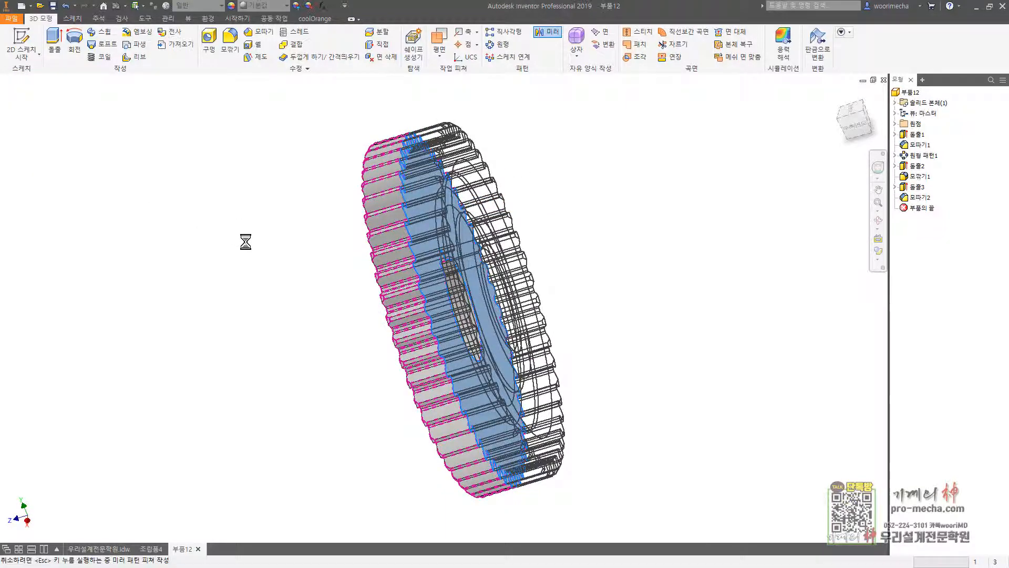
{"action": "key", "text": "F6"}
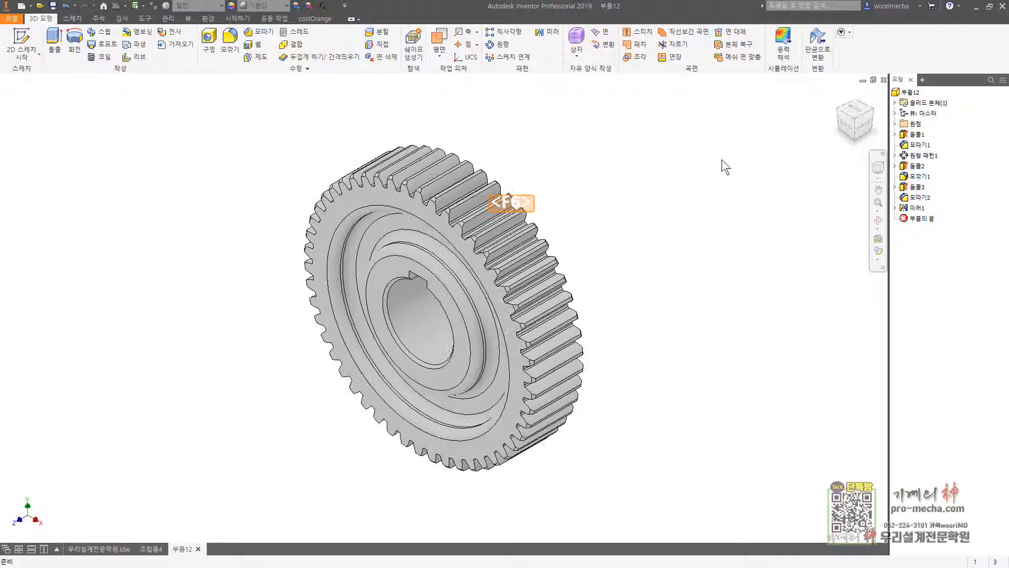
Calculate the gear's physical properties at very high accuracy and check its volume.
{"action": "right_click", "coordinate": [910, 92]}
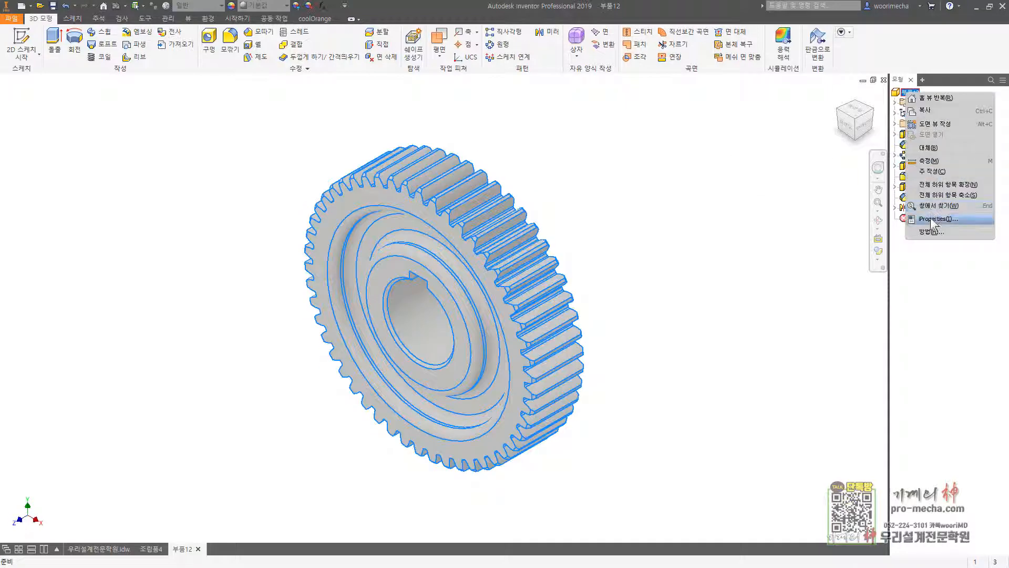
{"action": "left_click", "coordinate": [922, 218]}
{"action": "left_click", "coordinate": [517, 147]}
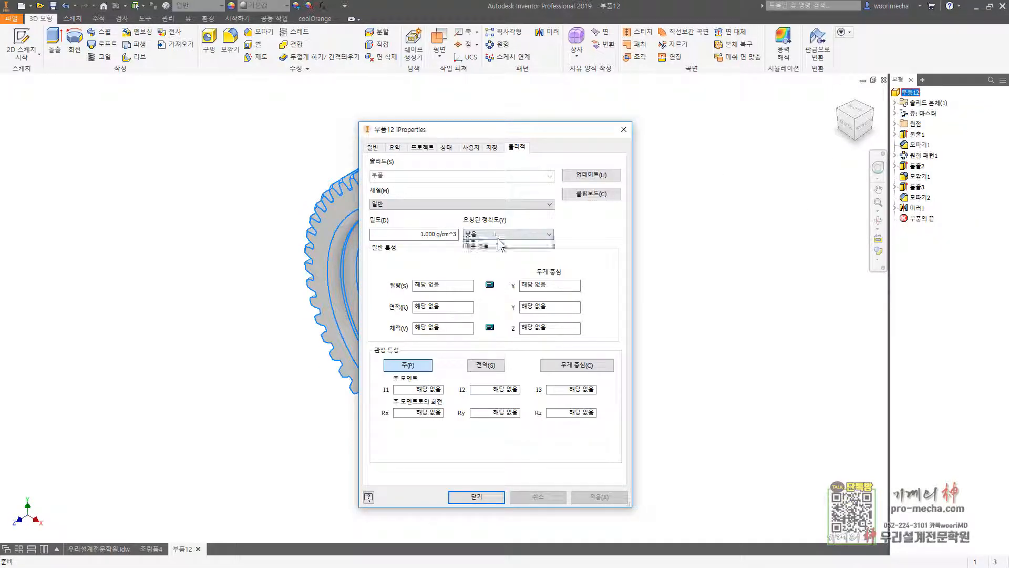
{"action": "left_click", "coordinate": [490, 266]}
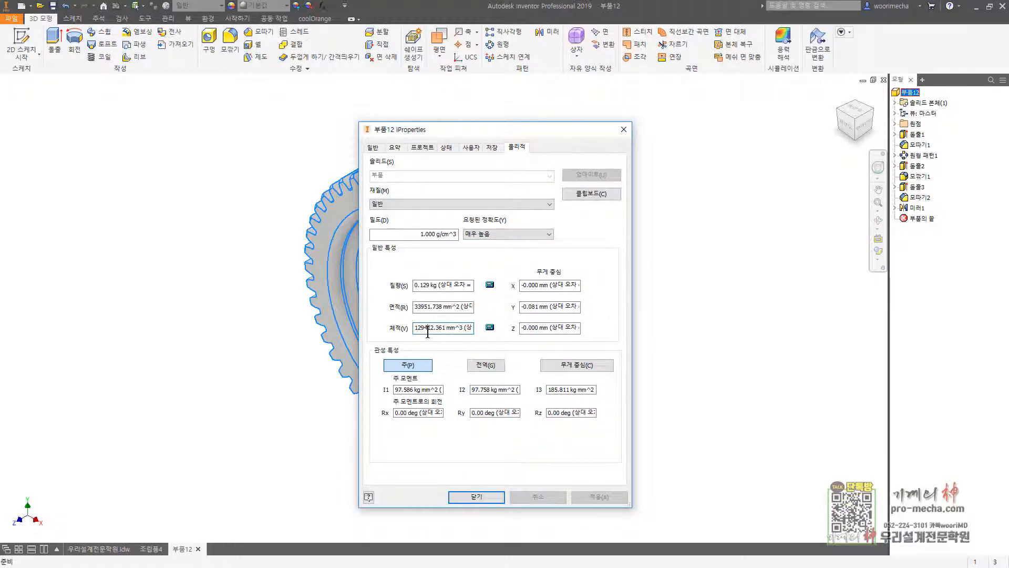
{"action": "left_click", "coordinate": [624, 129]}
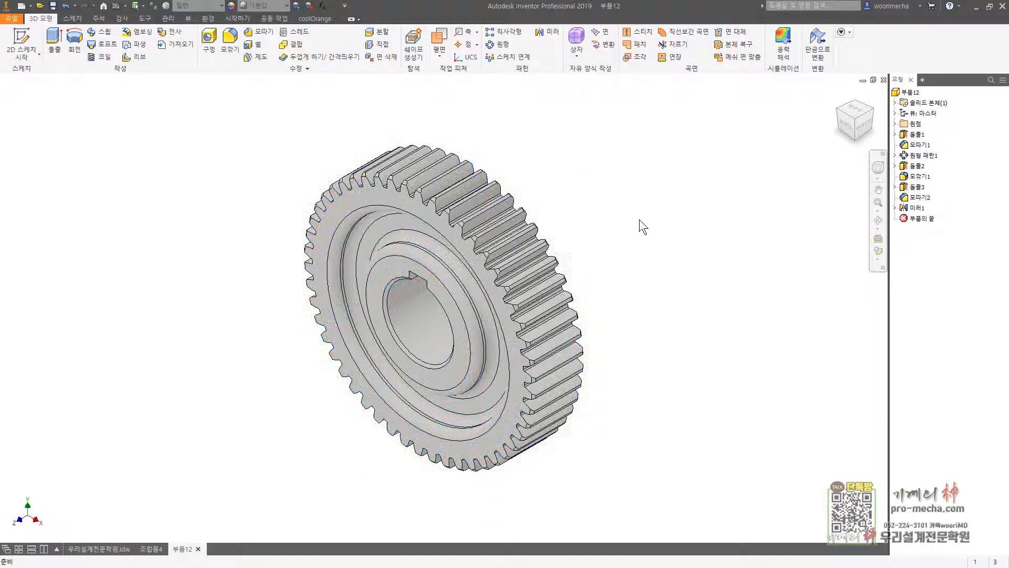
Reopen the gear's physical properties, request very high accuracy again and examine the volume value.
{"action": "middle_click_drag", "start_coordinate": [637, 222], "coordinate": [670, 219], "text": "shift"}
{"action": "key", "text": "F6"}
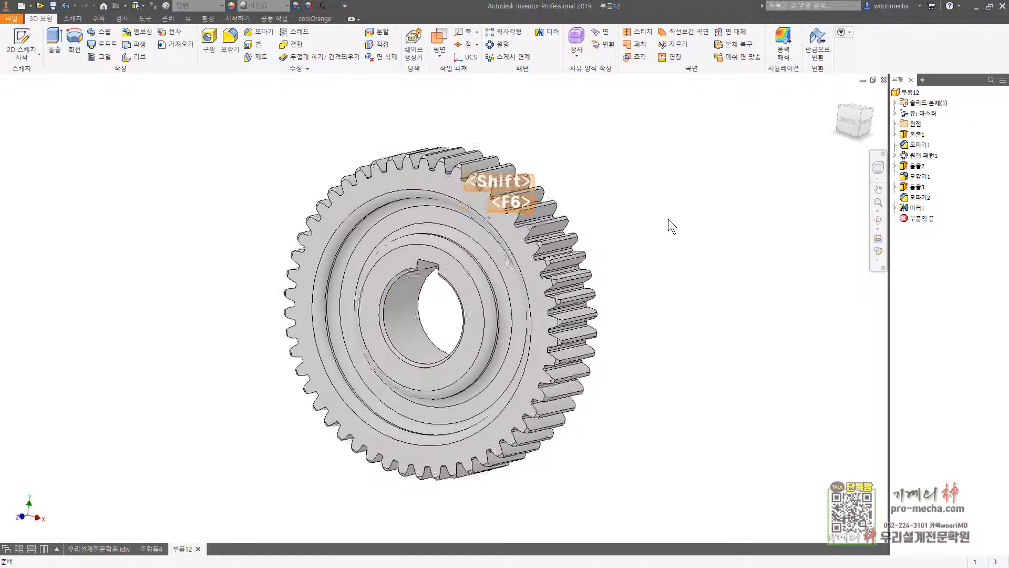
{"action": "right_click", "coordinate": [916, 96]}
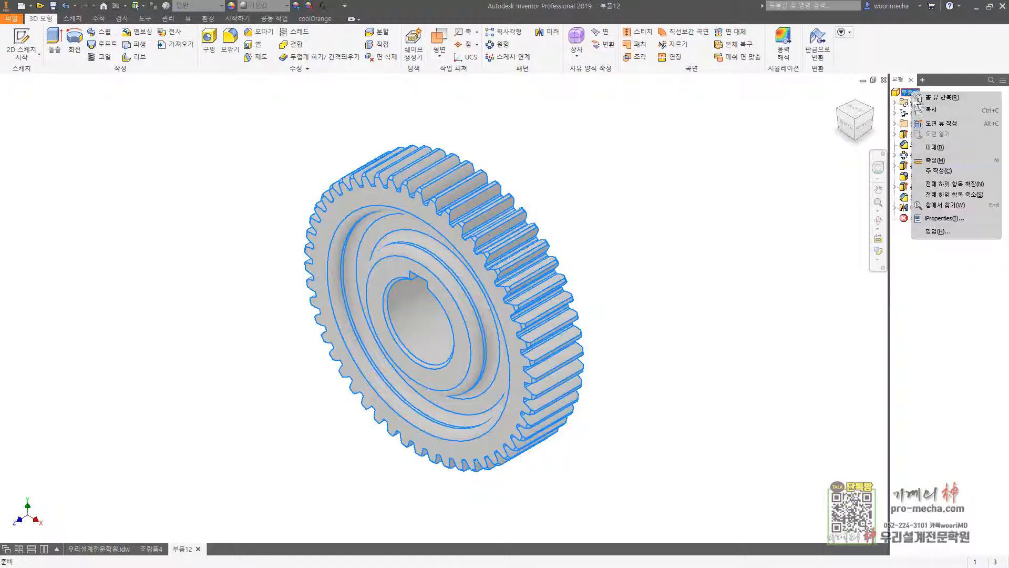
{"action": "left_click", "coordinate": [941, 221]}
{"action": "left_click", "coordinate": [517, 148]}
{"action": "left_click", "coordinate": [508, 234]}
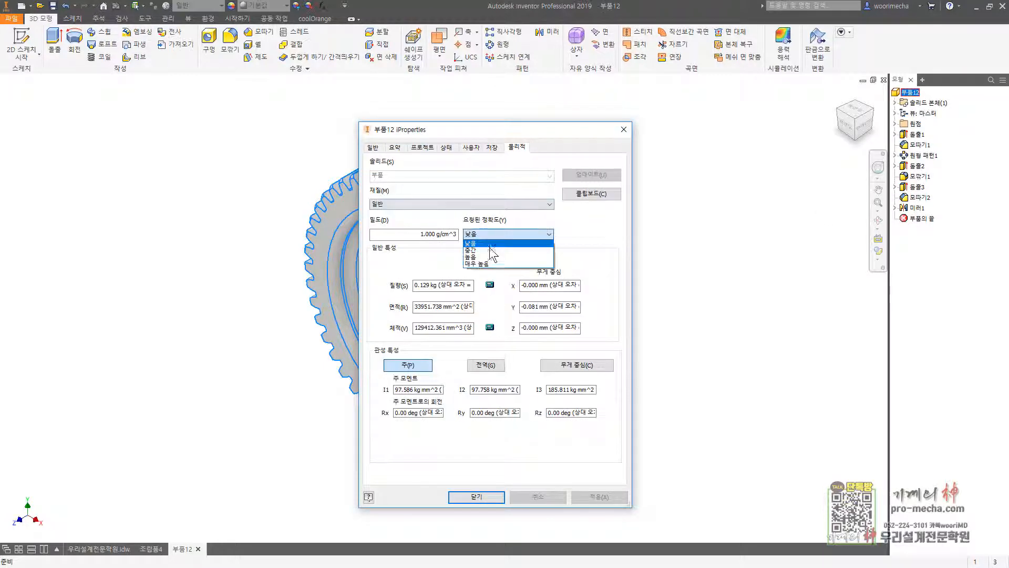
{"action": "left_click", "coordinate": [489, 264]}
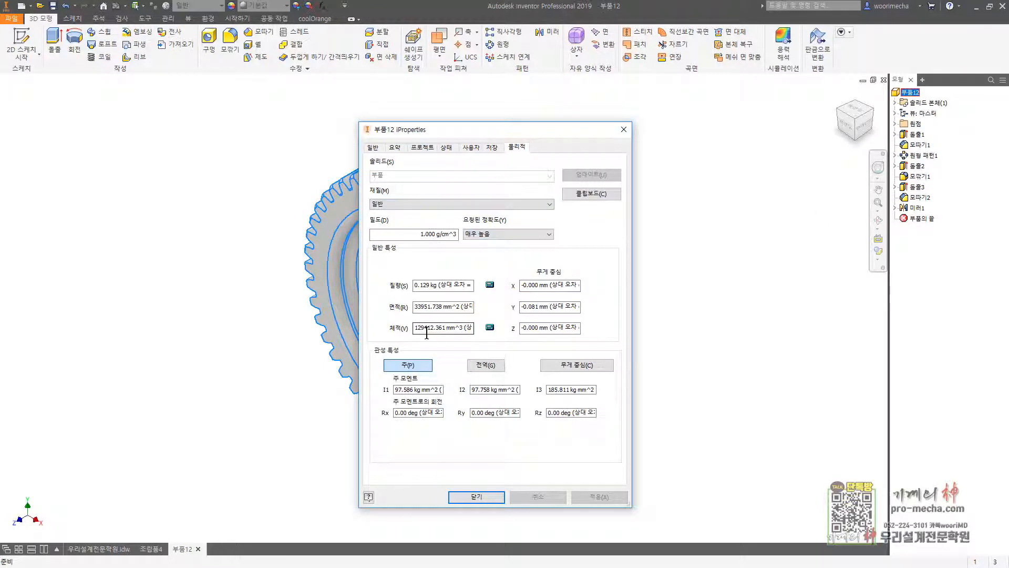
{"action": "left_click", "coordinate": [427, 331]}
{"action": "left_click", "coordinate": [476, 496]}
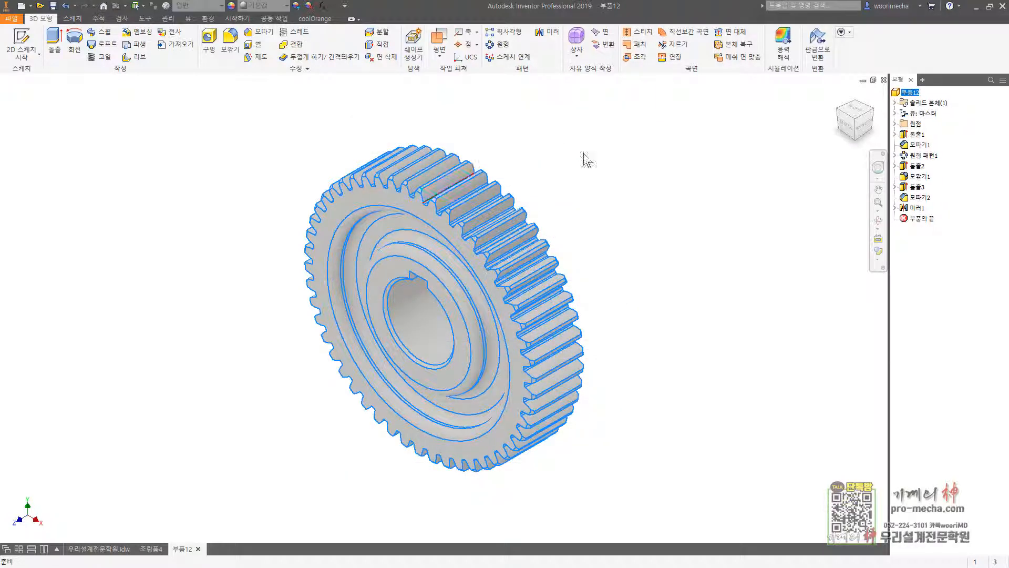
{"action": "left_click", "coordinate": [587, 158]}
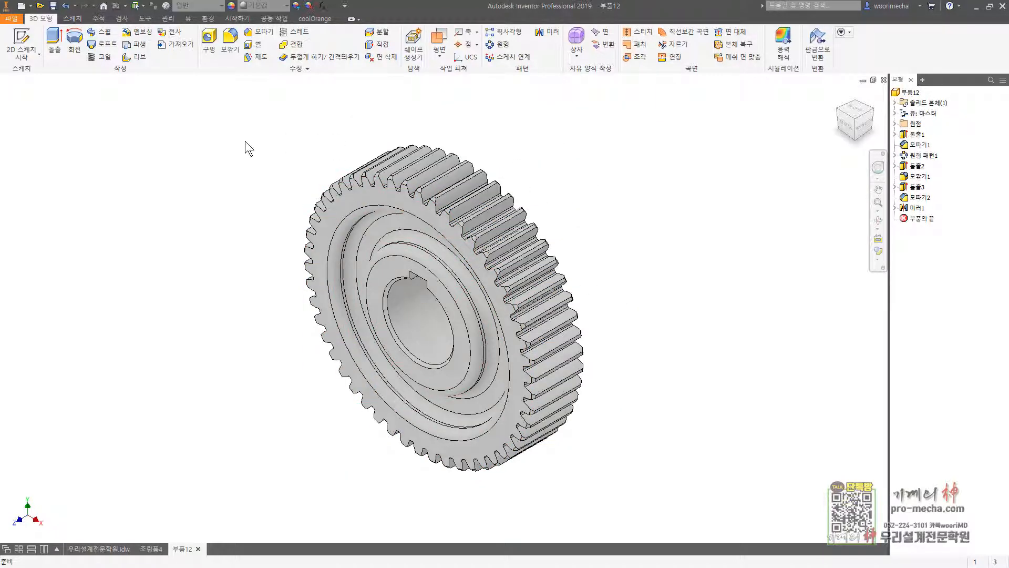
Save the gear part on the desktop under the name 스퍼기어.
{"action": "left_click", "coordinate": [11, 19]}
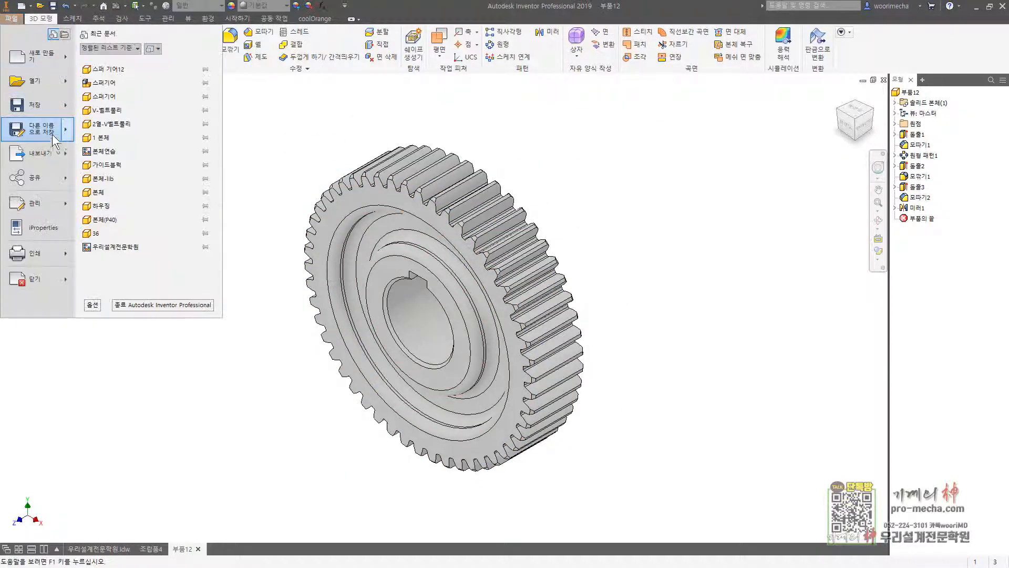
{"action": "left_click", "coordinate": [51, 136]}
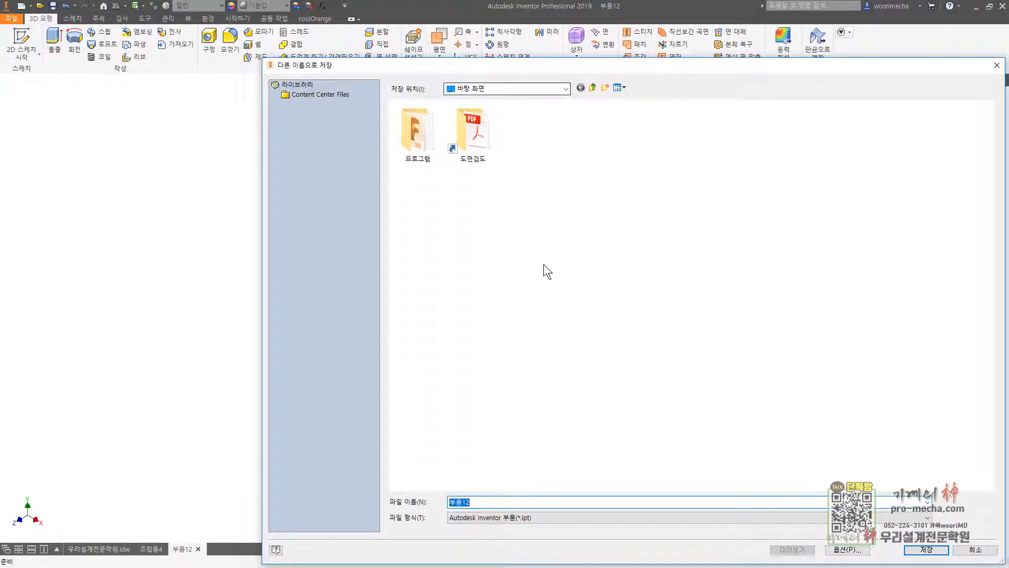
{"action": "key", "text": "Kana"}
{"action": "key", "text": "BackSpace"}
{"action": "key", "text": "BackSpace"}
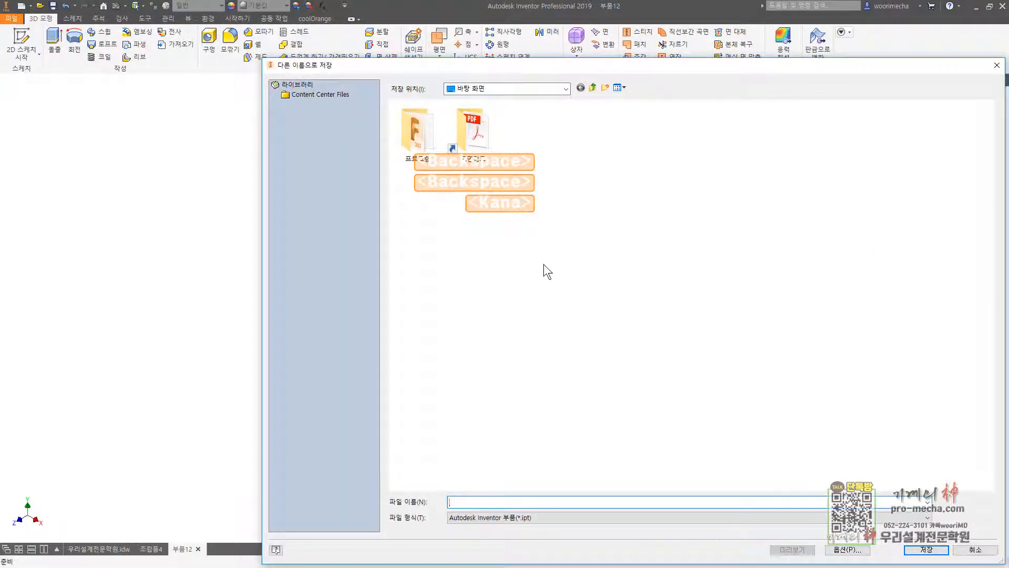
{"action": "type", "text": "스퍼기어"}
{"action": "key", "text": "Return"}
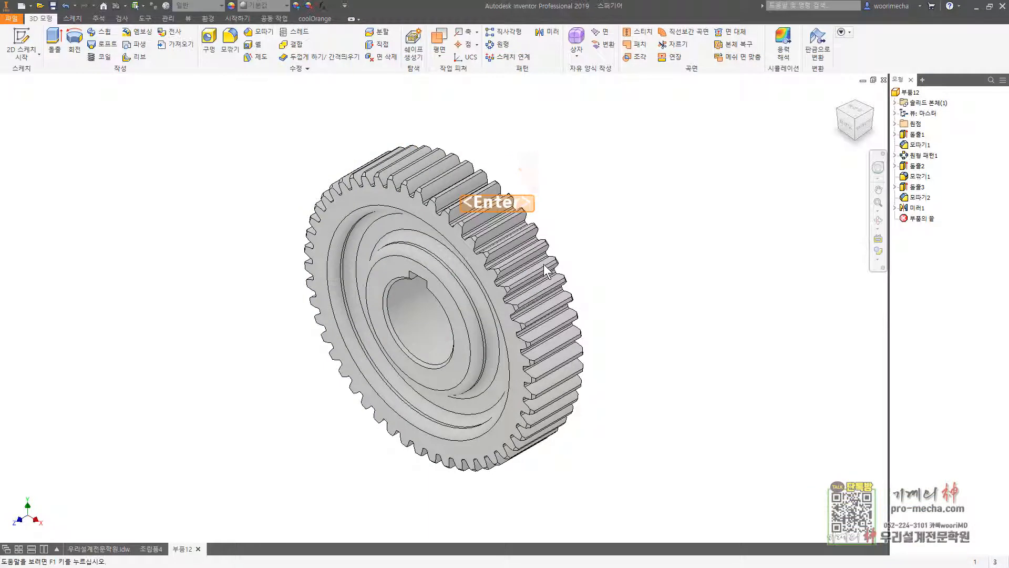
Close the empty assembly 조립품4 and create a new assembly from the Standard.iam template.
{"action": "left_click", "coordinate": [151, 550]}
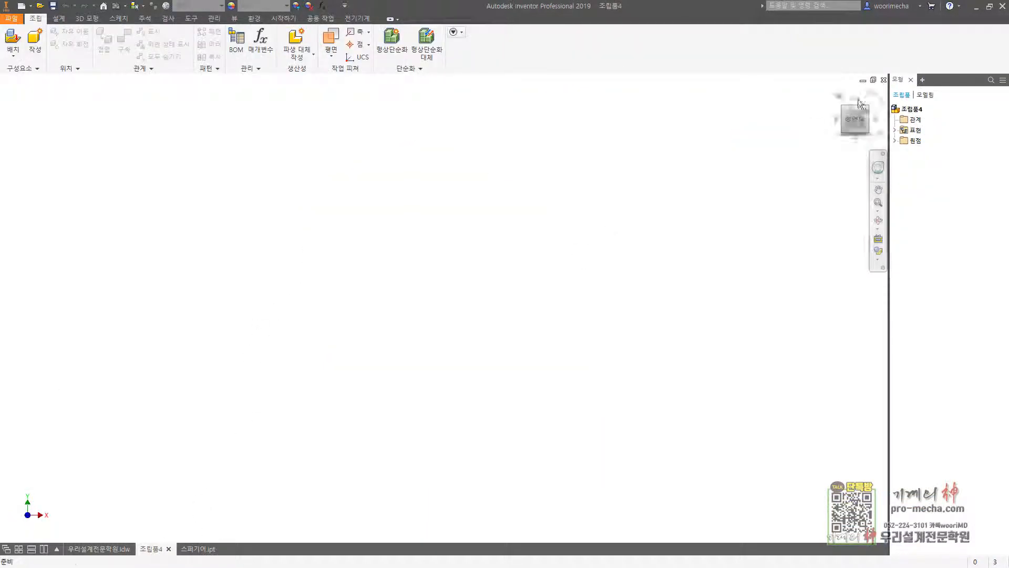
{"action": "left_click", "coordinate": [883, 80]}
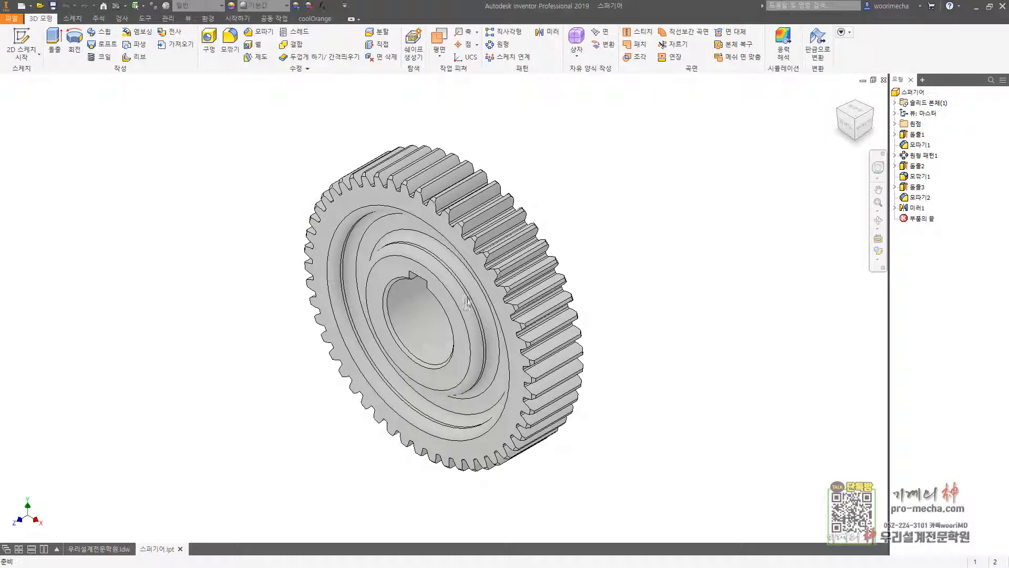
{"action": "left_click", "coordinate": [22, 7]}
{"action": "left_click", "coordinate": [364, 256]}
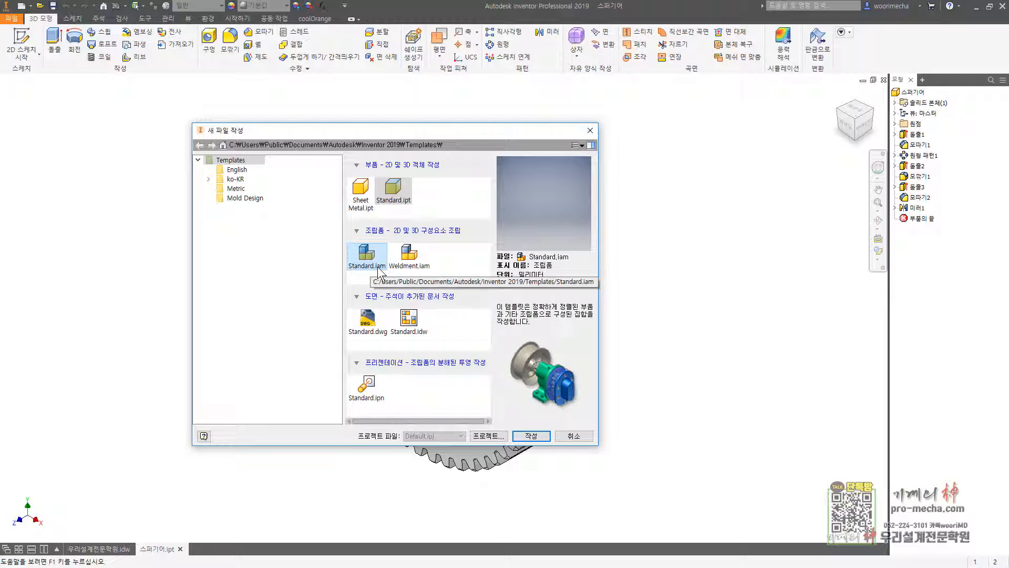
{"action": "left_click", "coordinate": [531, 435]}
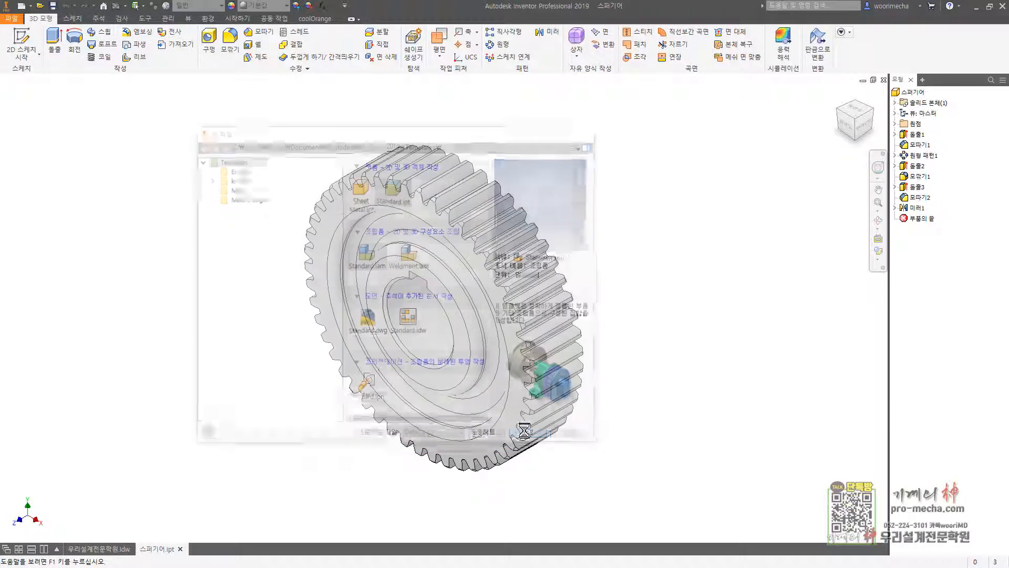
Save the new assembly on the desktop under the name 스퍼기어.
{"action": "left_click", "coordinate": [12, 18]}
{"action": "left_click", "coordinate": [58, 135]}
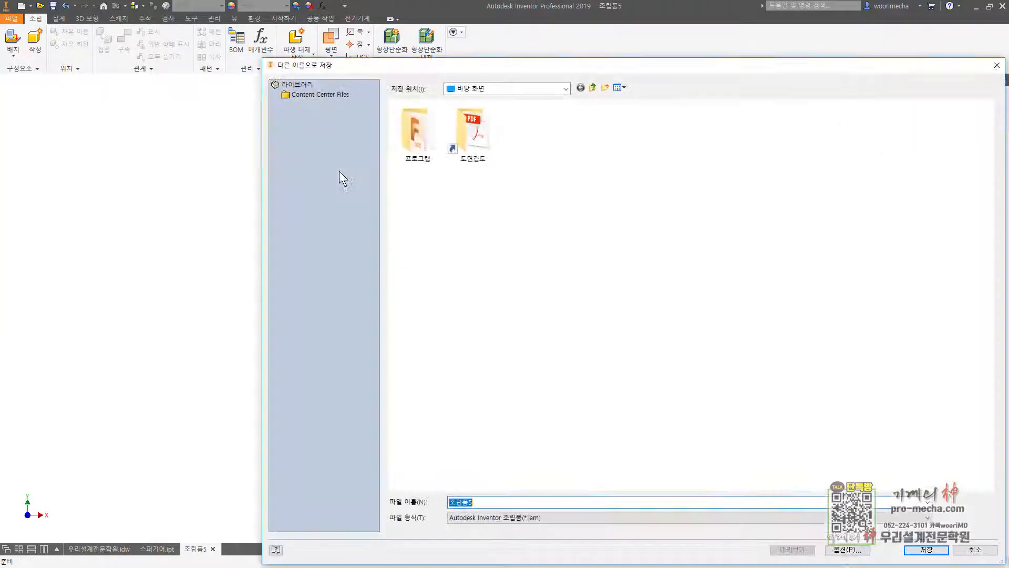
{"action": "type", "text": "스"}
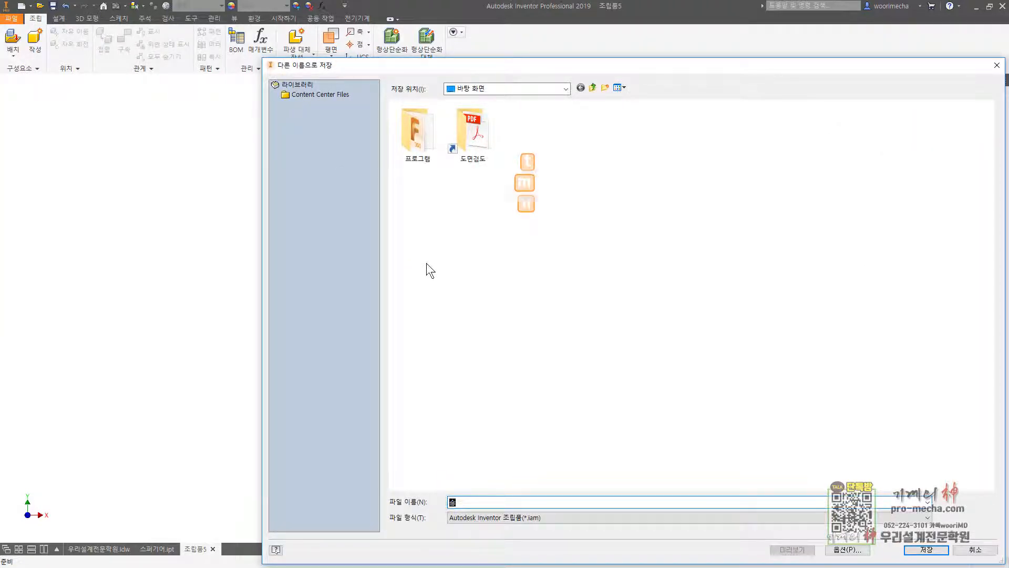
{"action": "type", "text": "퍼기어"}
{"action": "key", "text": "Return"}
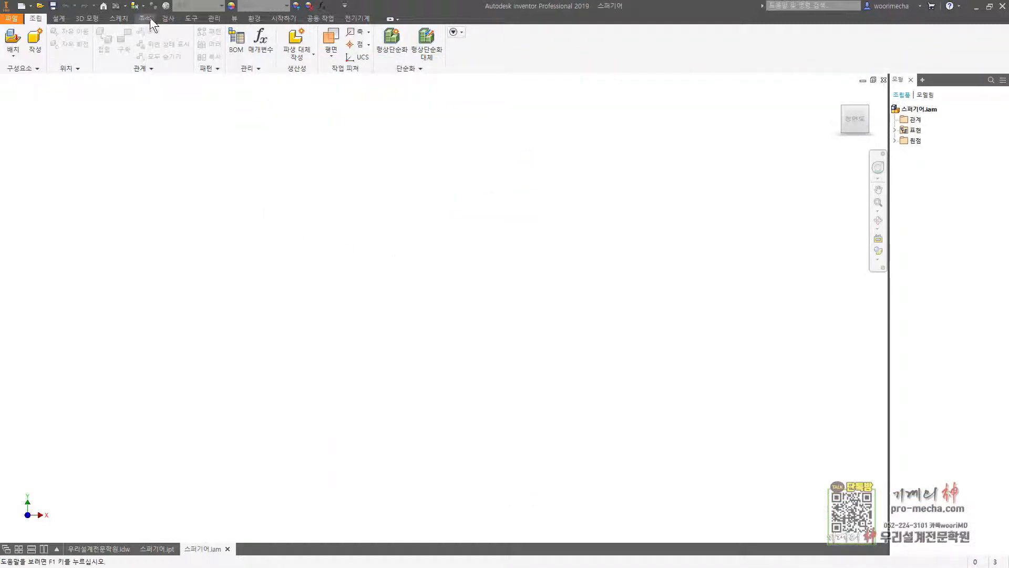
Generate and place a single spur gear with a 2 mm module, 50 teeth and a face width of 23 mm.
{"action": "left_click", "coordinate": [59, 18]}
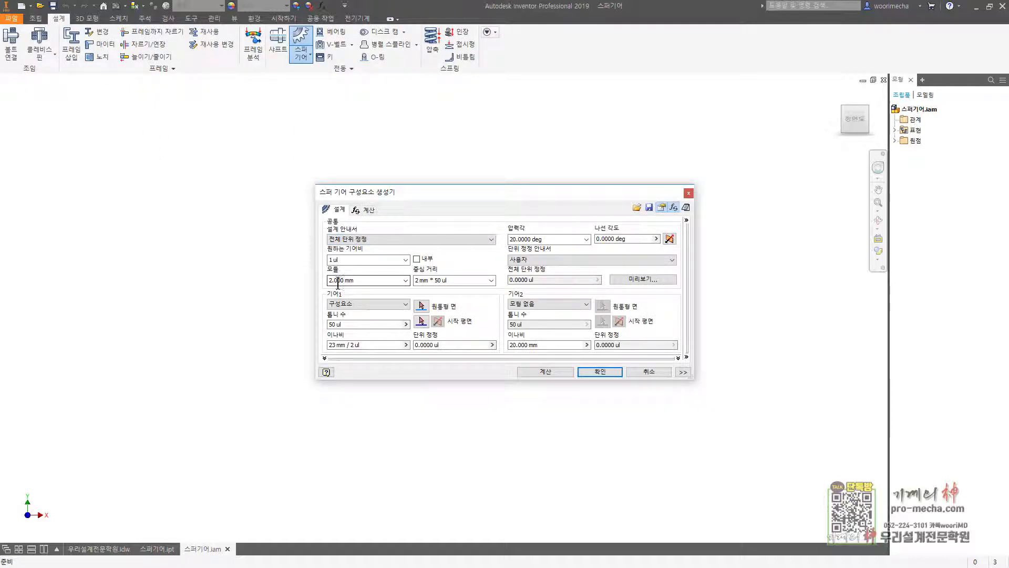
{"action": "left_click", "coordinate": [368, 282]}
{"action": "left_click", "coordinate": [432, 282]}
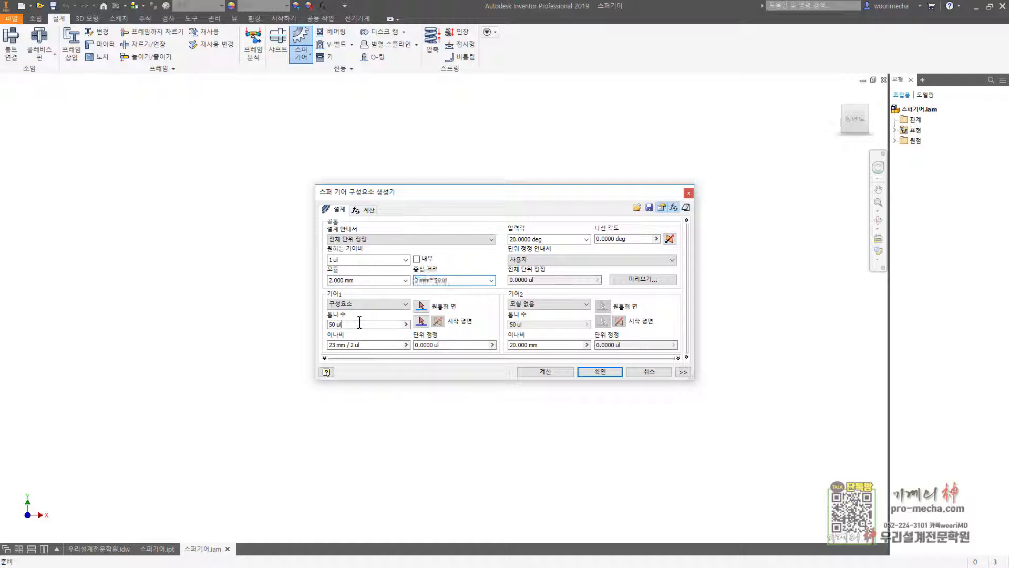
{"action": "left_click", "coordinate": [372, 344]}
{"action": "type", "text": "2"}
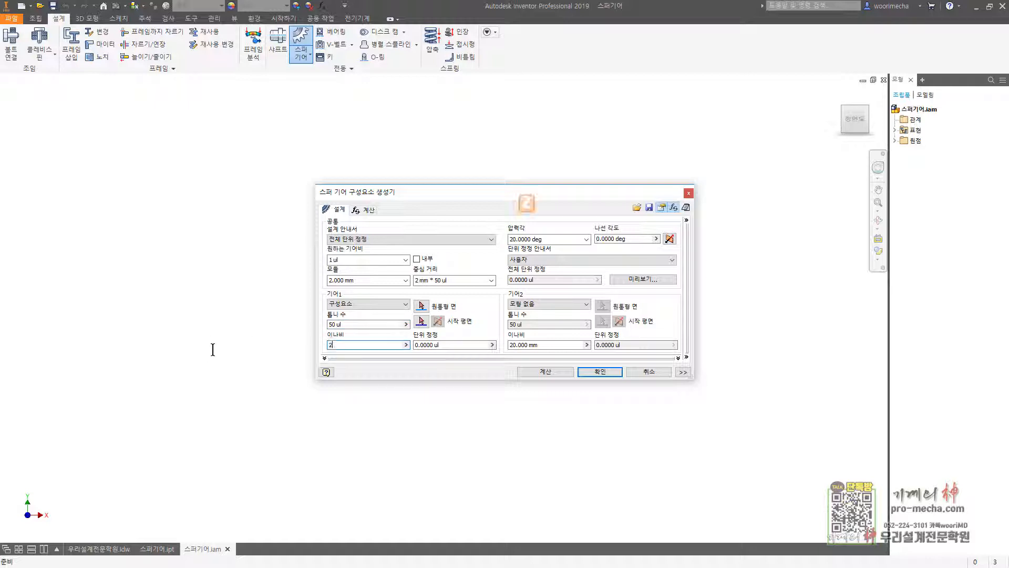
{"action": "type", "text": "3"}
{"action": "key", "text": "Tab"}
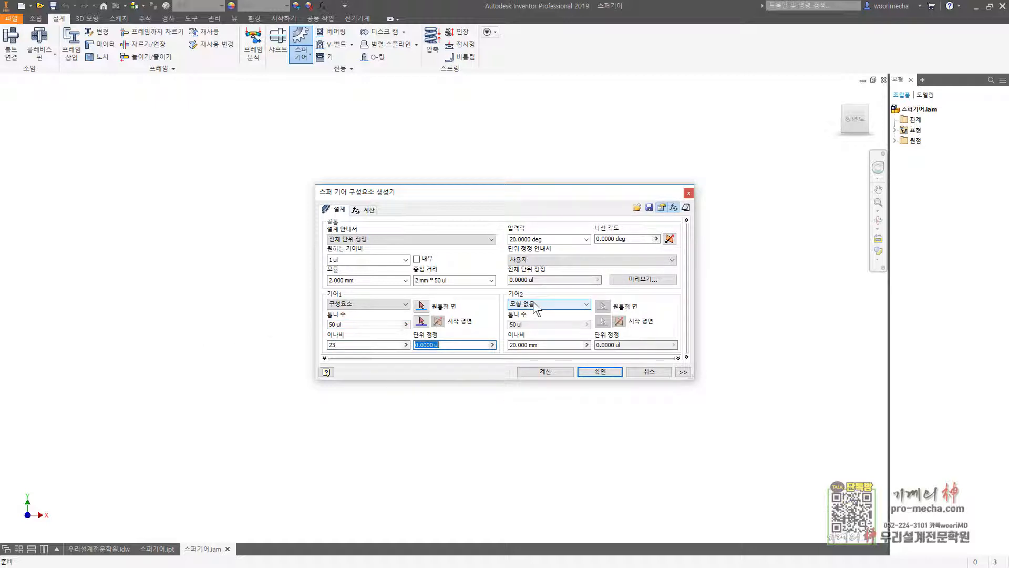
{"action": "left_click", "coordinate": [604, 371]}
{"action": "left_click", "coordinate": [593, 339]}
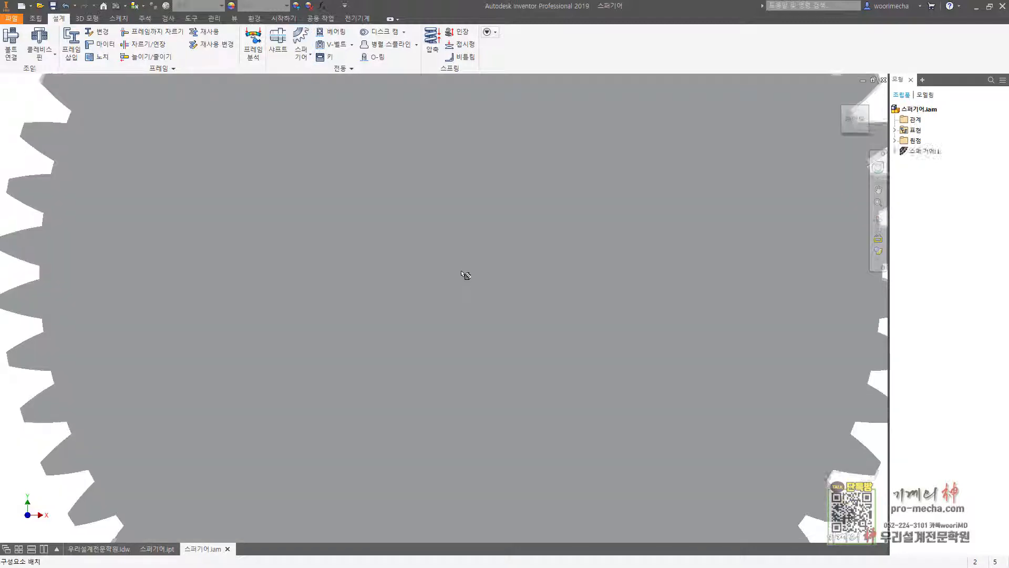
{"action": "key", "text": "Escape"}
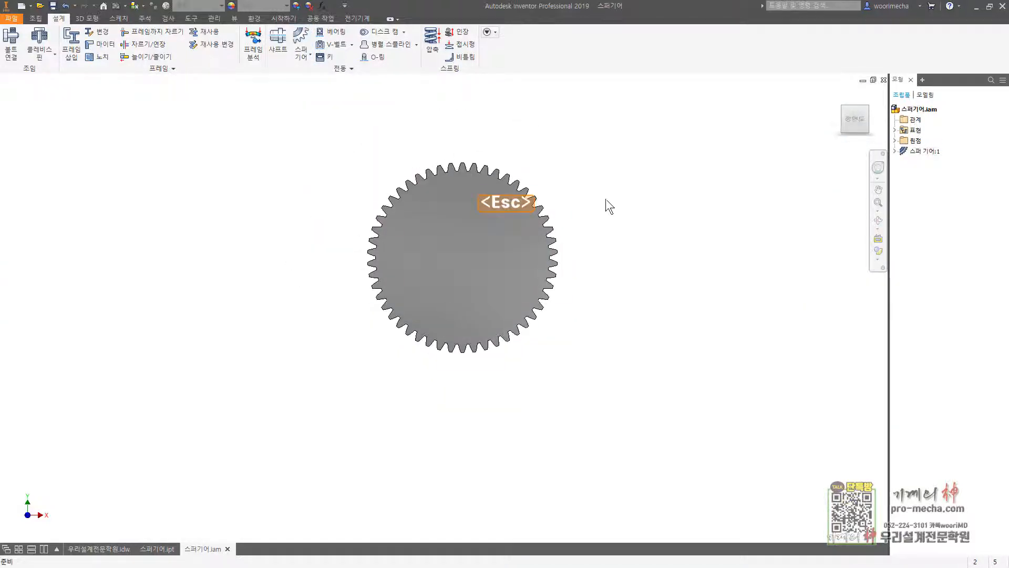
Open the generated gear part 스퍼 기어1 from the spur gear assembly in its own window.
{"action": "key", "text": "F6"}
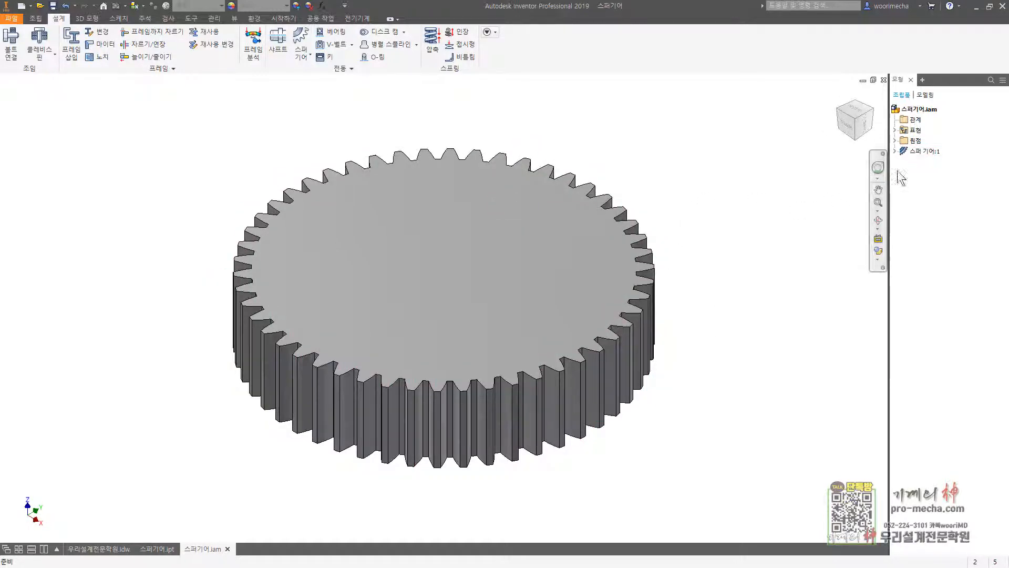
{"action": "left_click", "coordinate": [895, 151]}
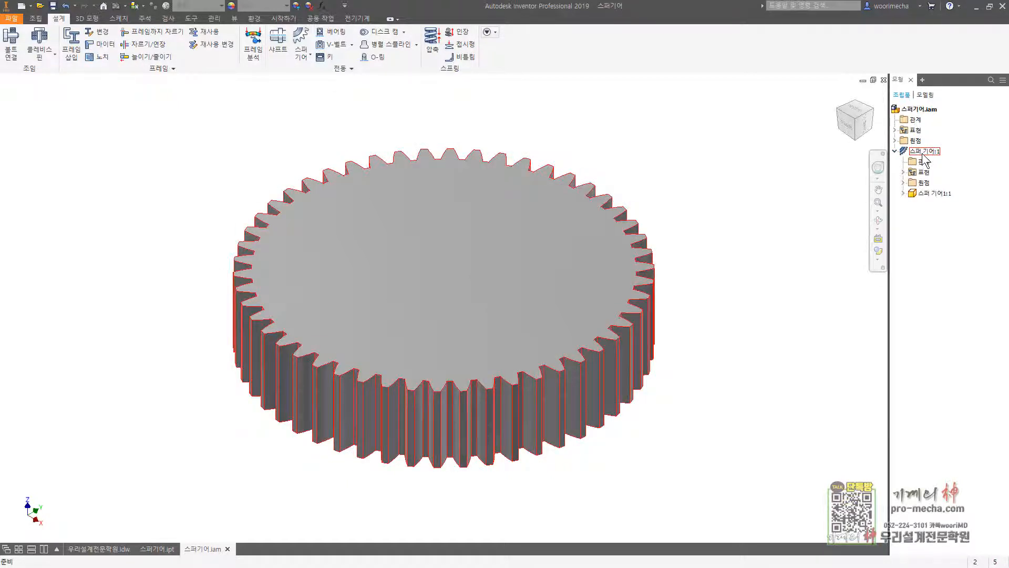
{"action": "left_click", "coordinate": [918, 194]}
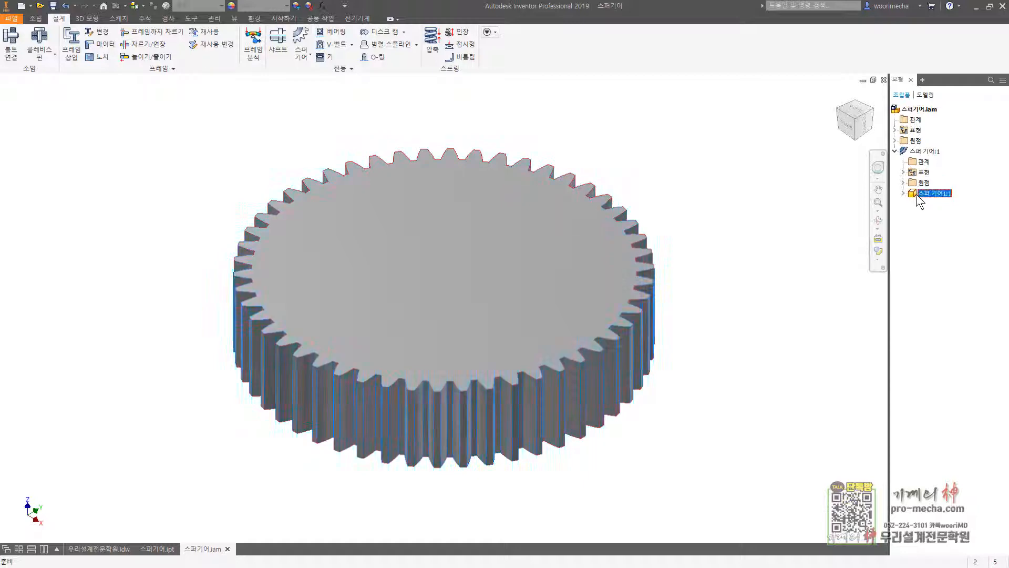
{"action": "right_click", "coordinate": [916, 192]}
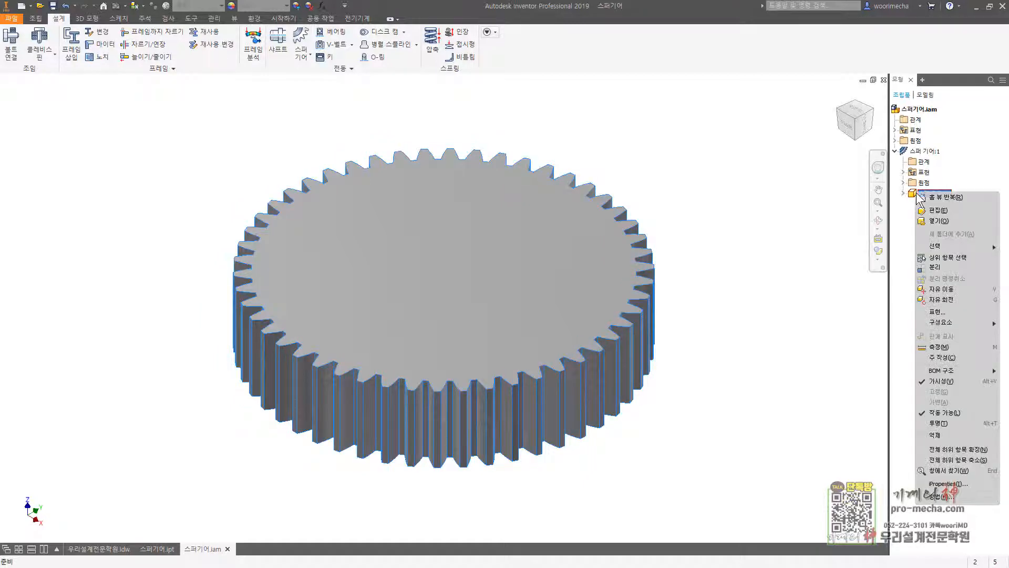
{"action": "left_click", "coordinate": [936, 219]}
Chamfer both outer circular edges of the gear blank, inserting the feature directly after the base extrusion and restoring the end-of-part marker.
{"action": "key", "text": "Home"}
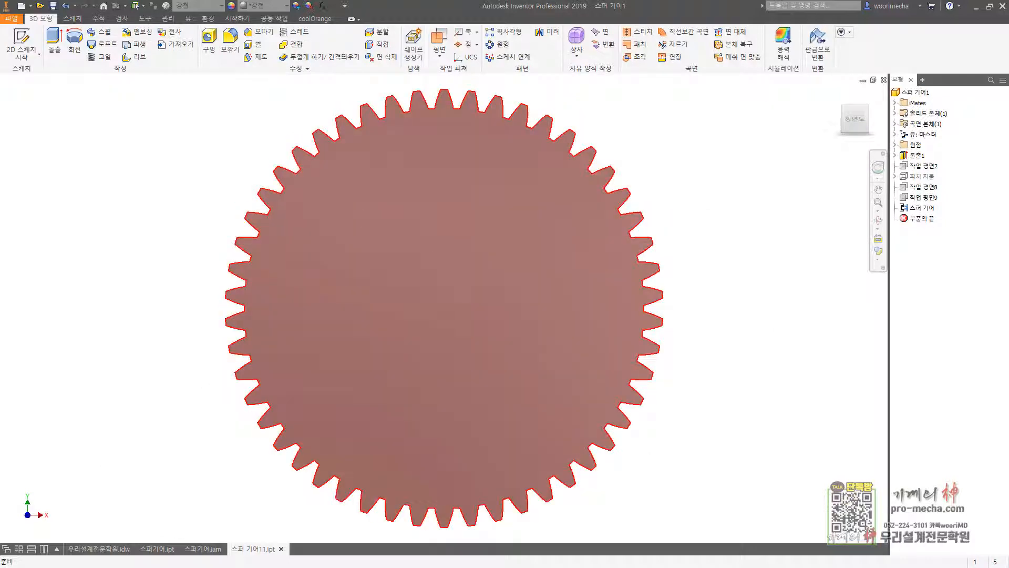
{"action": "key", "text": "F6"}
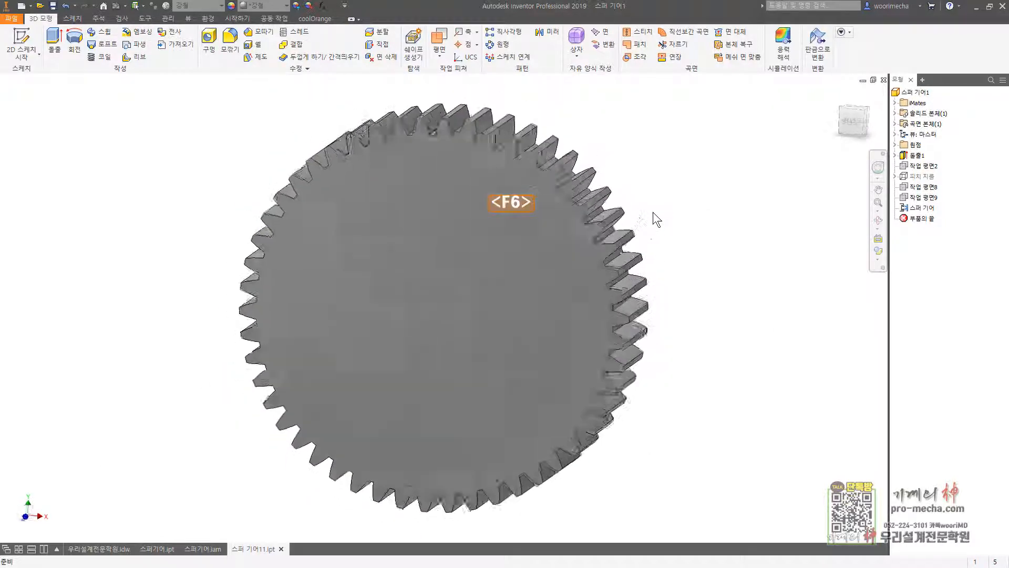
{"action": "scroll", "coordinate": [406, 184], "scroll_direction": "down", "scroll_amount": 3}
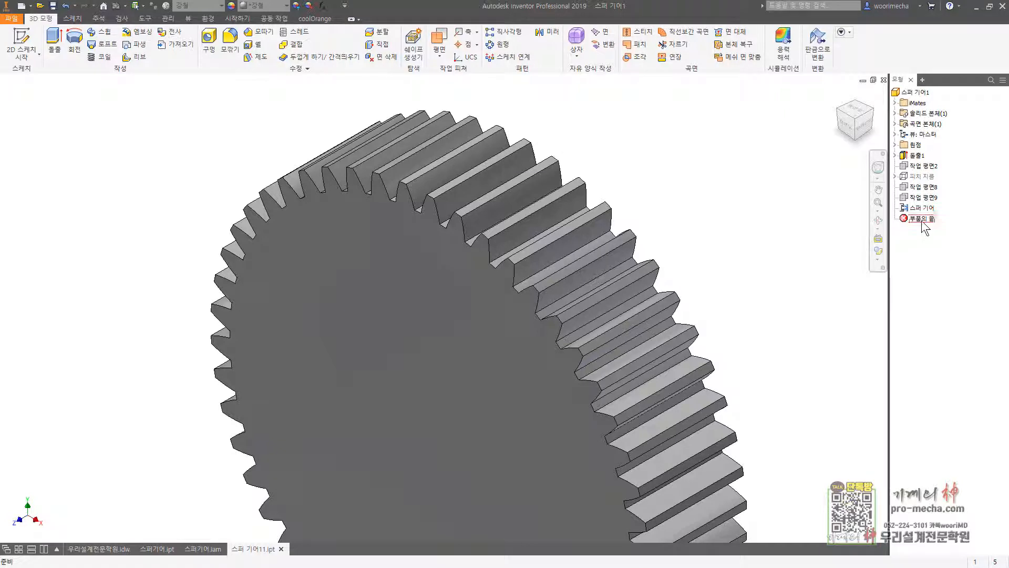
{"action": "left_click_drag", "start_coordinate": [922, 219], "coordinate": [925, 167]}
{"action": "left_click", "coordinate": [258, 32]}
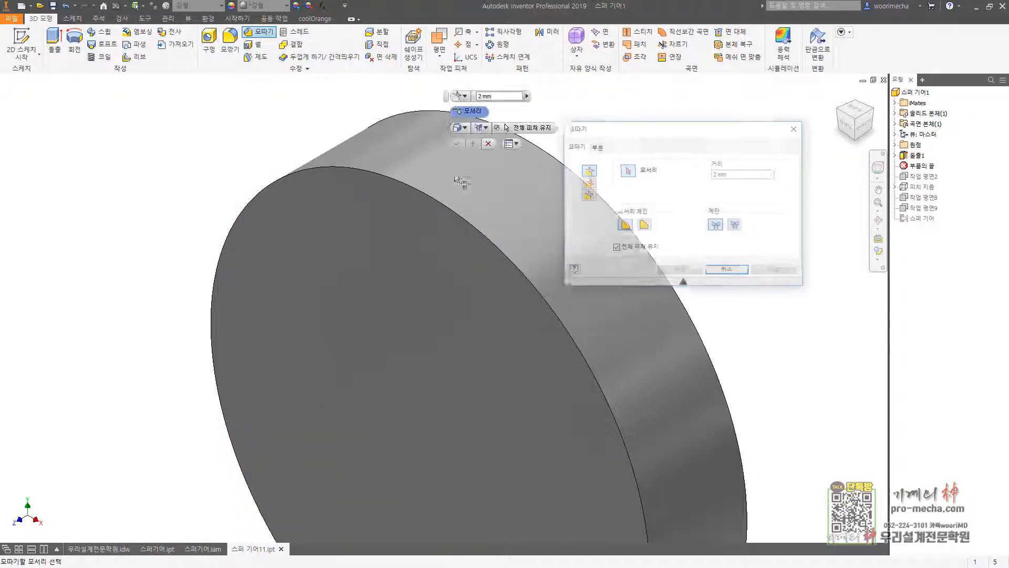
{"action": "left_click", "coordinate": [439, 202]}
{"action": "left_click", "coordinate": [527, 140]}
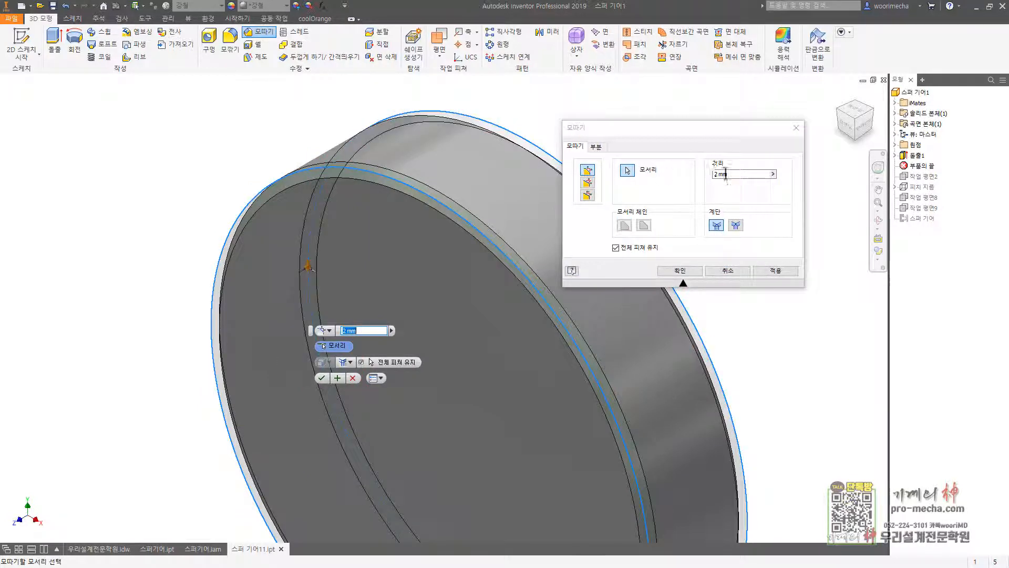
{"action": "left_click_drag", "start_coordinate": [731, 174], "coordinate": [664, 202]}
{"action": "left_click", "coordinate": [679, 271]}
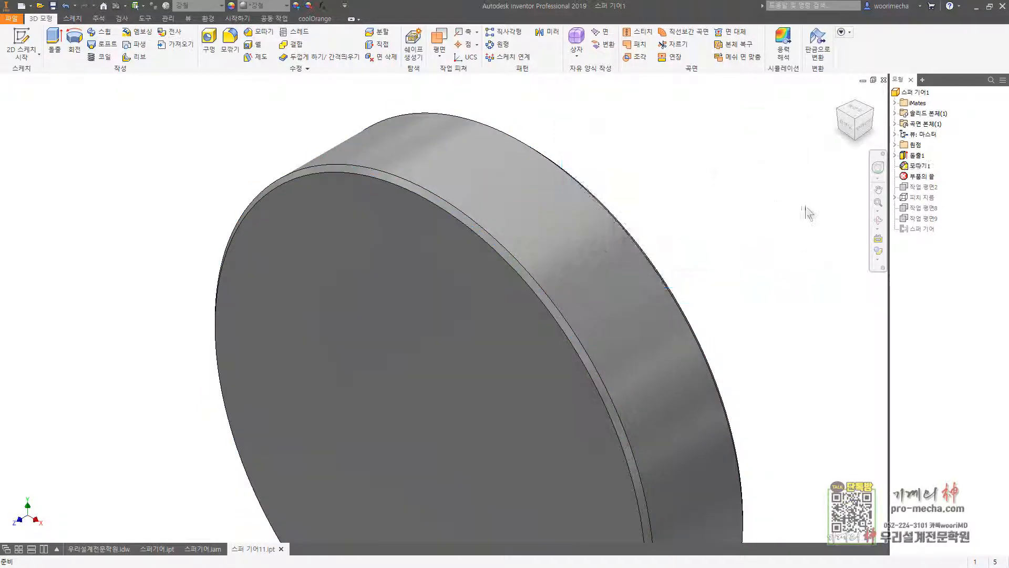
{"action": "left_click_drag", "start_coordinate": [918, 180], "coordinate": [919, 228]}
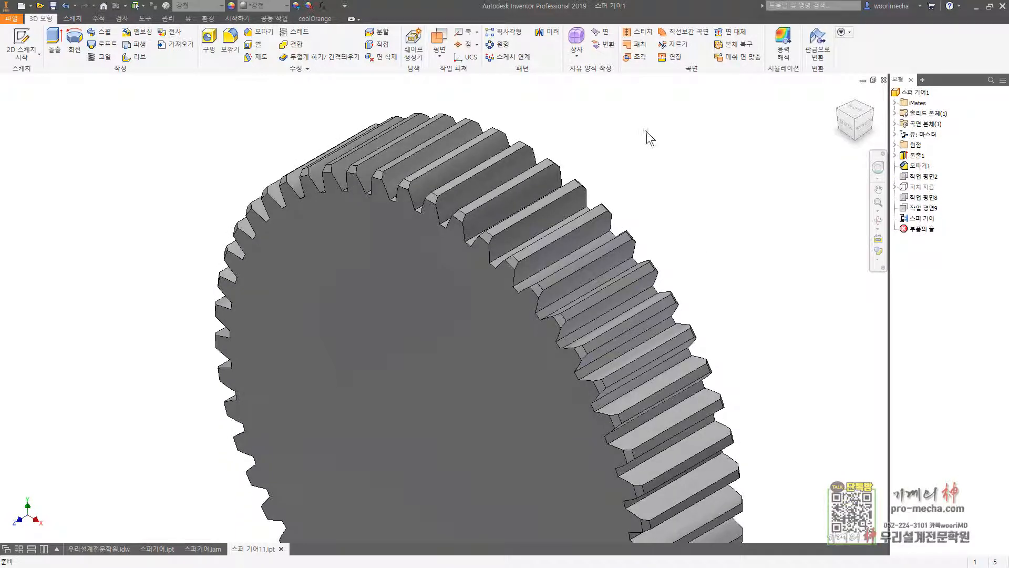
Fillet the two root edges of one tooth gap with a radius of 2/4 mm.
{"action": "middle_click_drag", "start_coordinate": [679, 146], "coordinate": [614, 135]}
{"action": "left_click", "coordinate": [227, 46]}
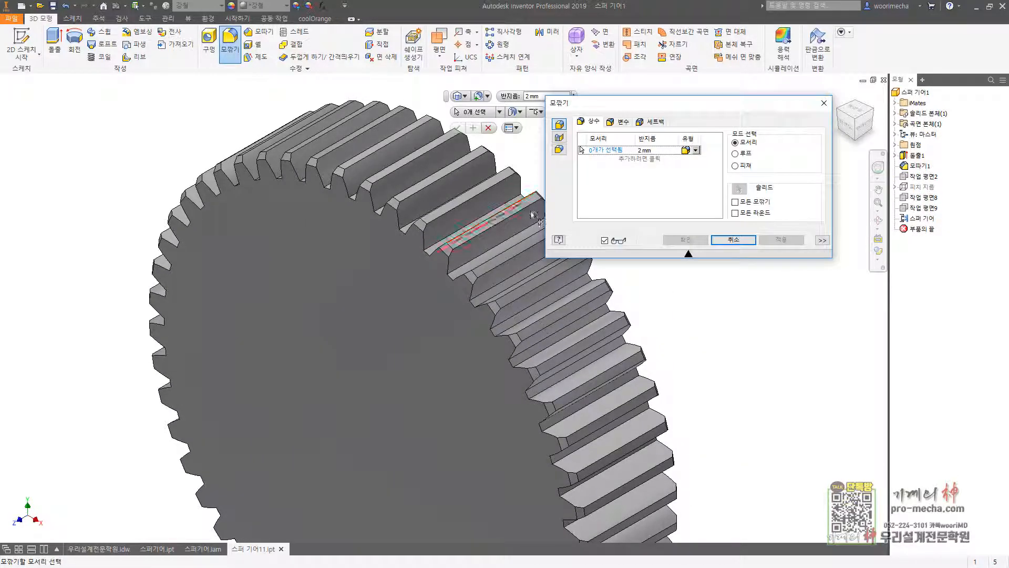
{"action": "left_click", "coordinate": [657, 152]}
{"action": "type", "text": "2"}
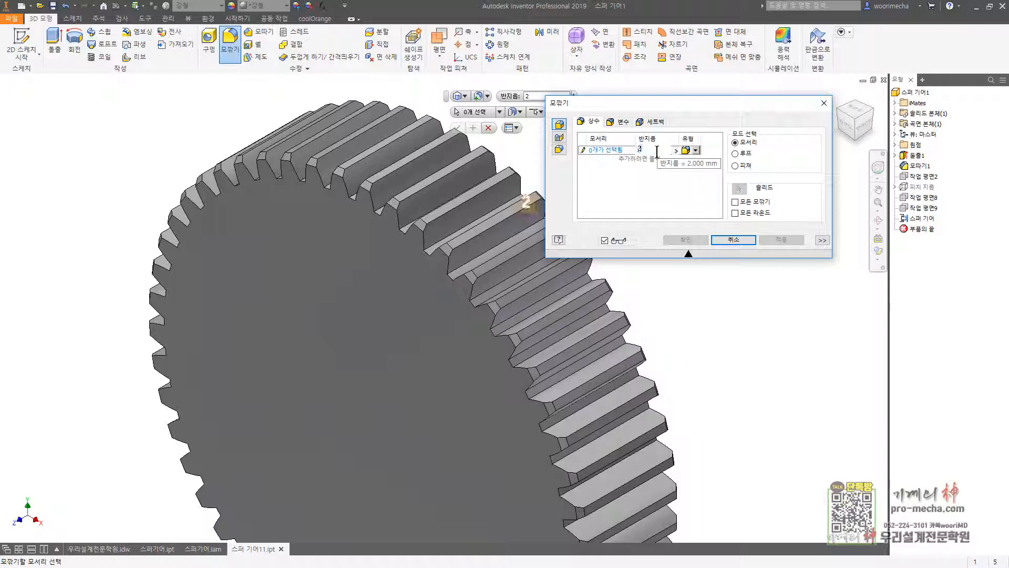
{"action": "type", "text": "/4"}
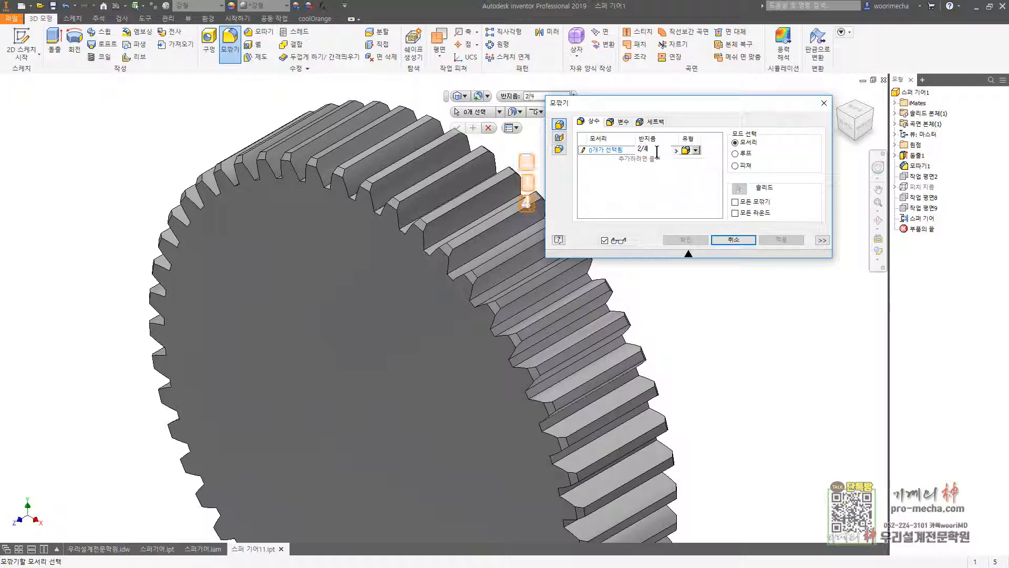
{"action": "left_click", "coordinate": [445, 240]}
{"action": "middle_click_drag", "start_coordinate": [484, 243], "coordinate": [491, 255], "text": "shift"}
{"action": "left_click", "coordinate": [491, 293]}
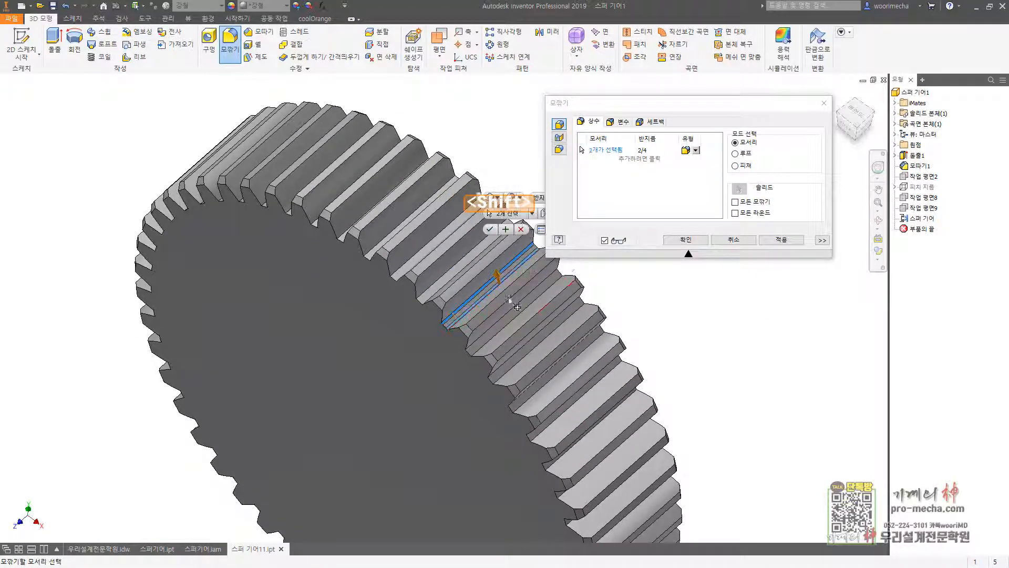
{"action": "middle_click_drag", "start_coordinate": [517, 307], "coordinate": [417, 264], "text": "shift"}
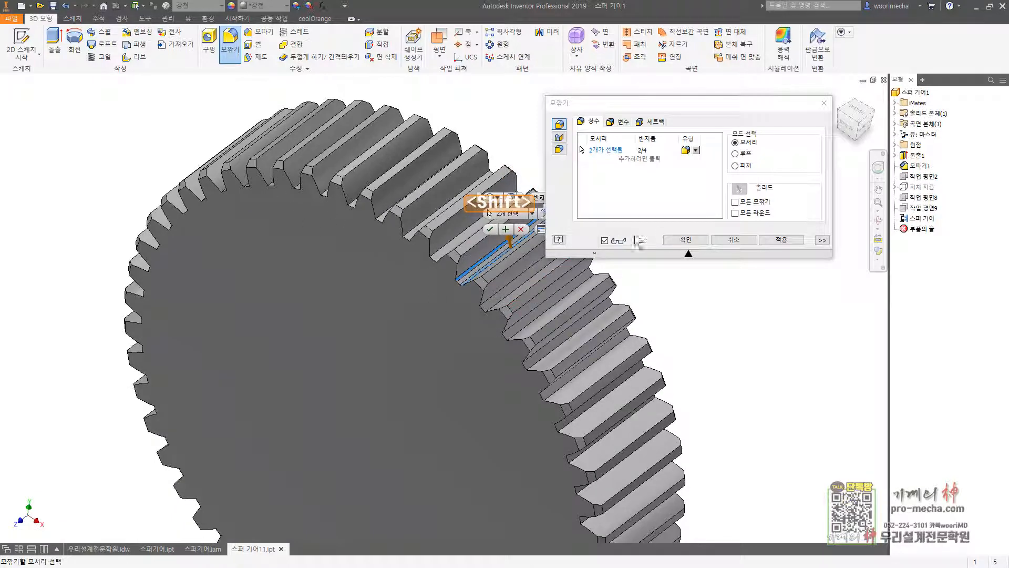
{"action": "left_click", "coordinate": [685, 239]}
Pattern the root fillet circularly about the gear's axis over 360 degrees, with one occurrence per tooth.
{"action": "key", "text": "F6"}
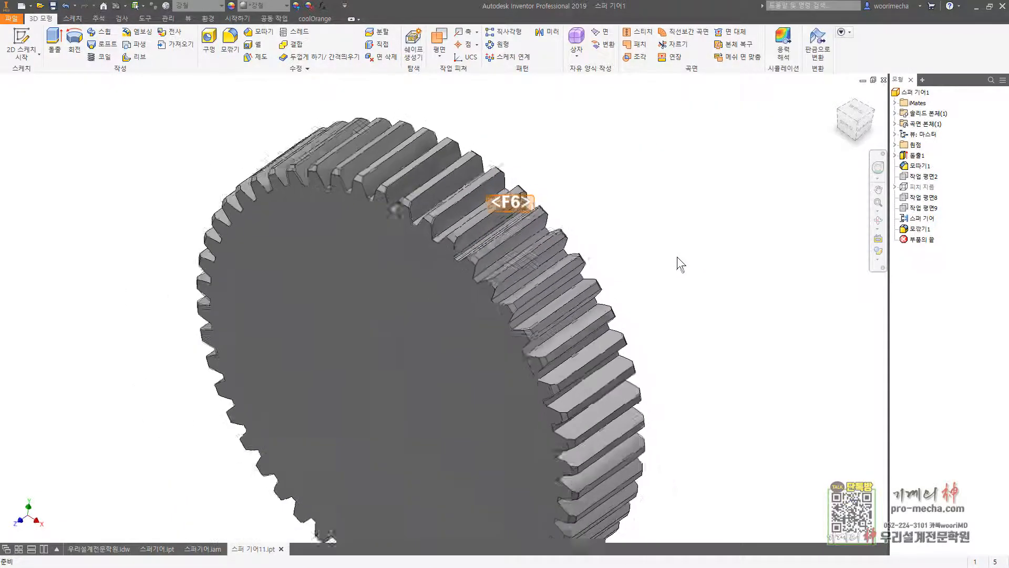
{"action": "left_click", "coordinate": [920, 229]}
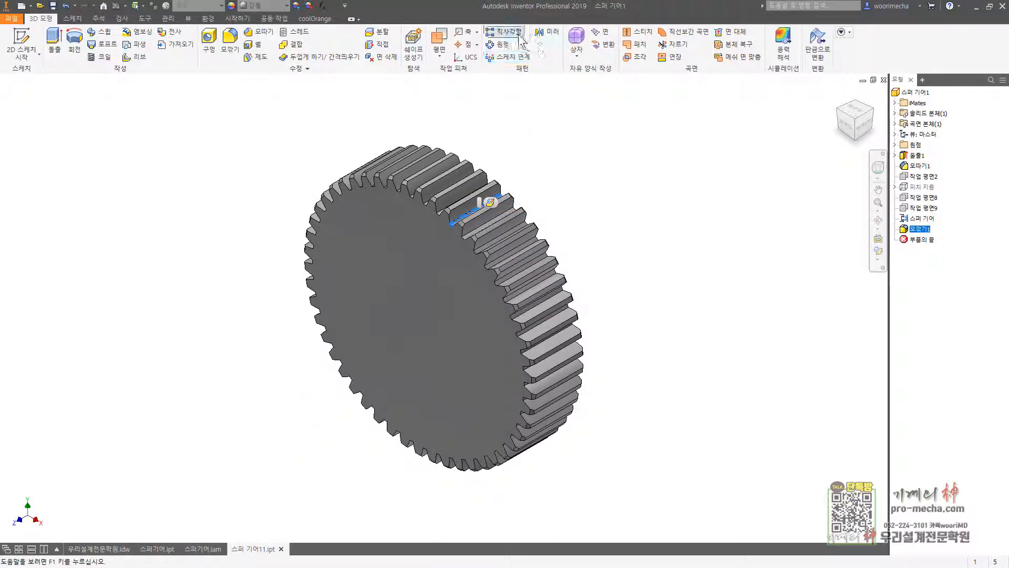
{"action": "left_click", "coordinate": [498, 44]}
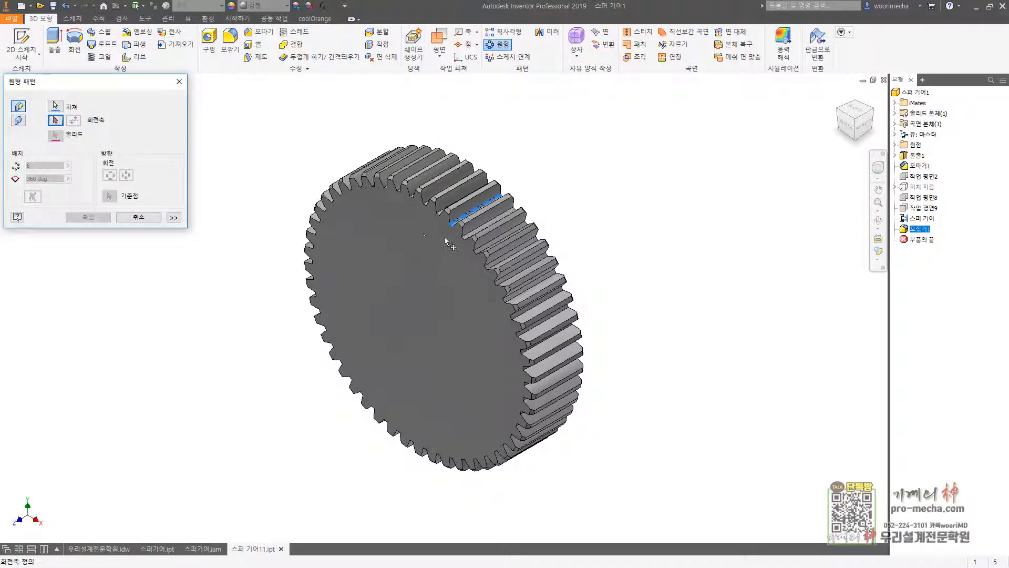
{"action": "scroll", "coordinate": [445, 241], "scroll_direction": "up", "scroll_amount": 5}
{"action": "left_click", "coordinate": [581, 239]}
{"action": "scroll", "coordinate": [465, 265], "scroll_direction": "down", "scroll_amount": 6}
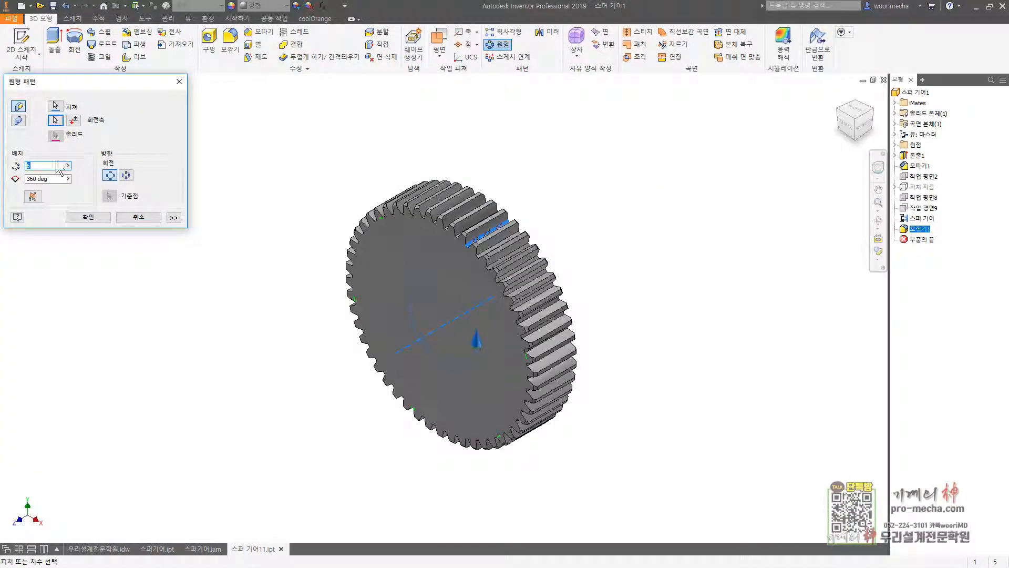
{"action": "type", "text": "48"}
{"action": "key", "text": "Return"}
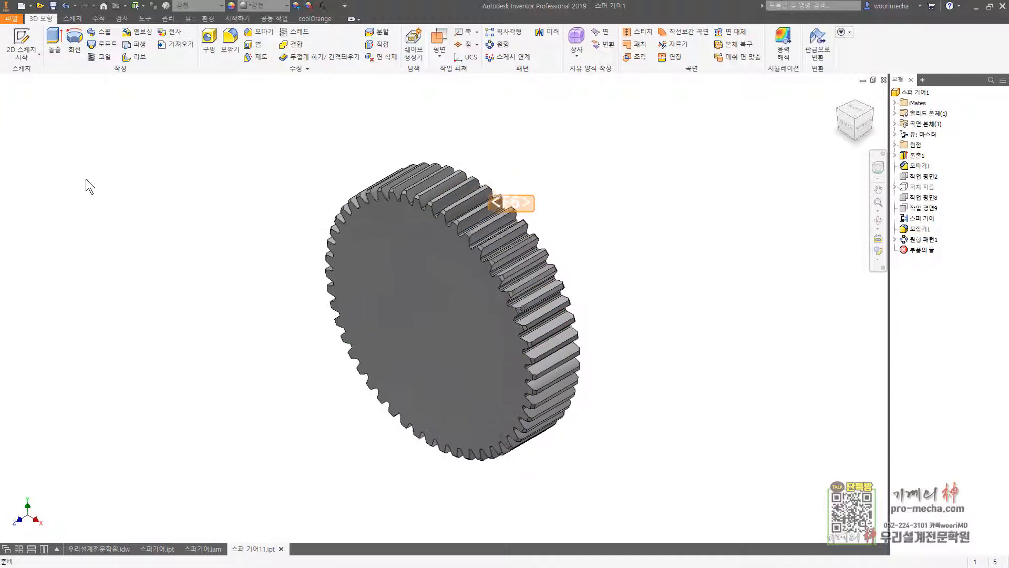
Sketch two circles of 76 mm and 53 mm diameter on the gear's face, both centred on the origin.
{"action": "key", "text": "s"}
{"action": "left_click", "coordinate": [312, 252]}
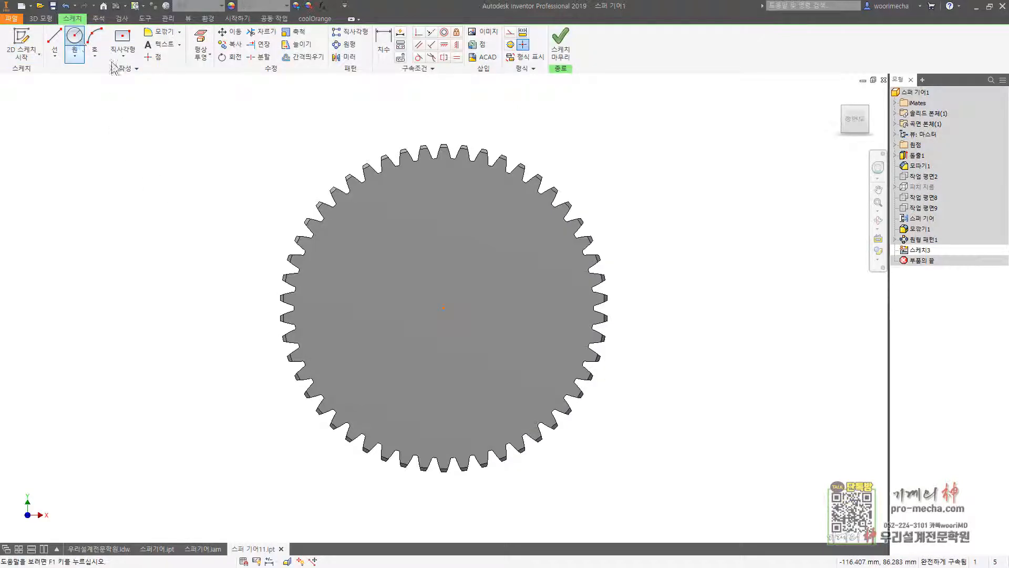
{"action": "left_click", "coordinate": [443, 307]}
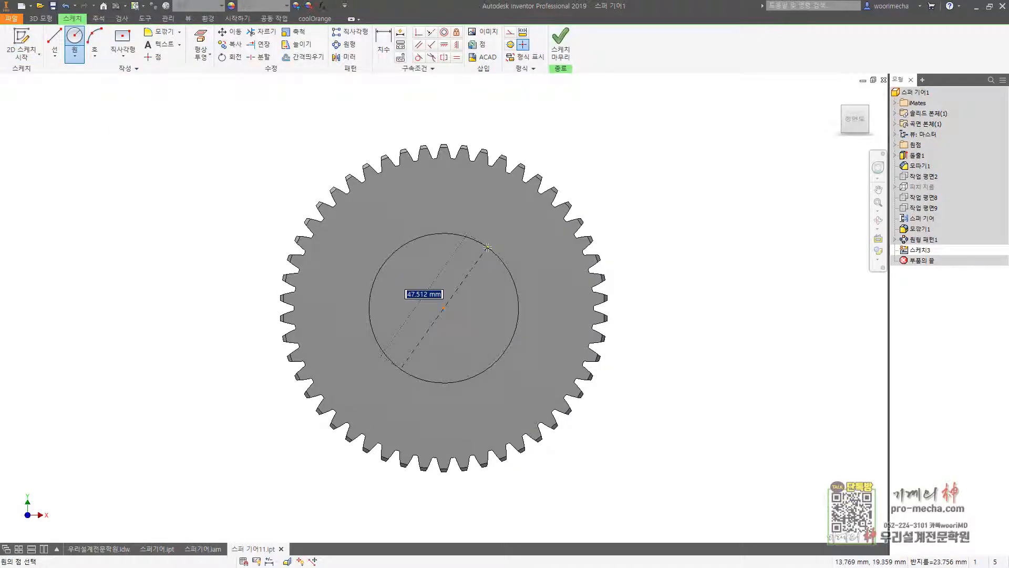
{"action": "type", "text": "76"}
{"action": "key", "text": "Return"}
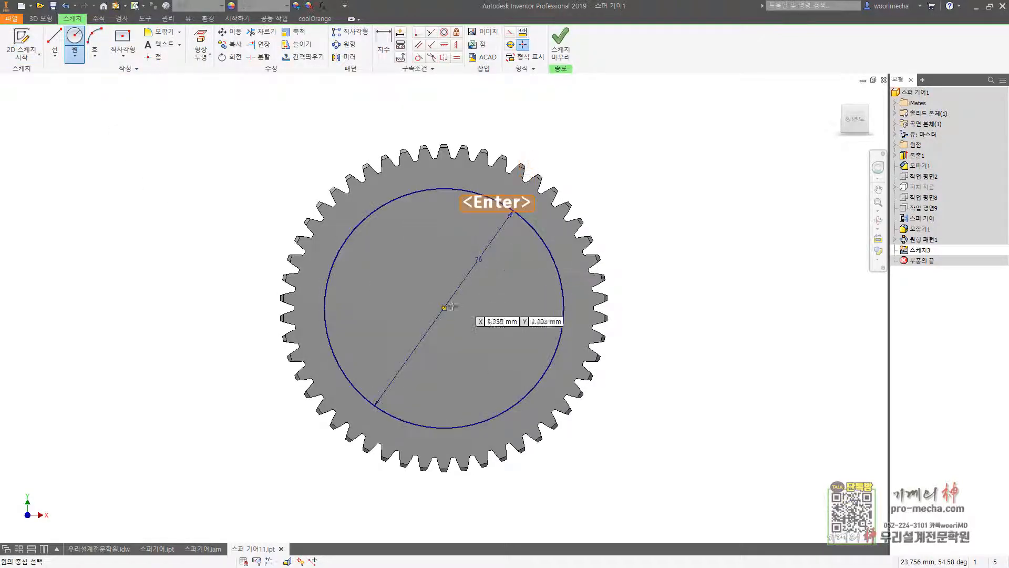
{"action": "left_click", "coordinate": [445, 308]}
{"action": "type", "text": "5"}
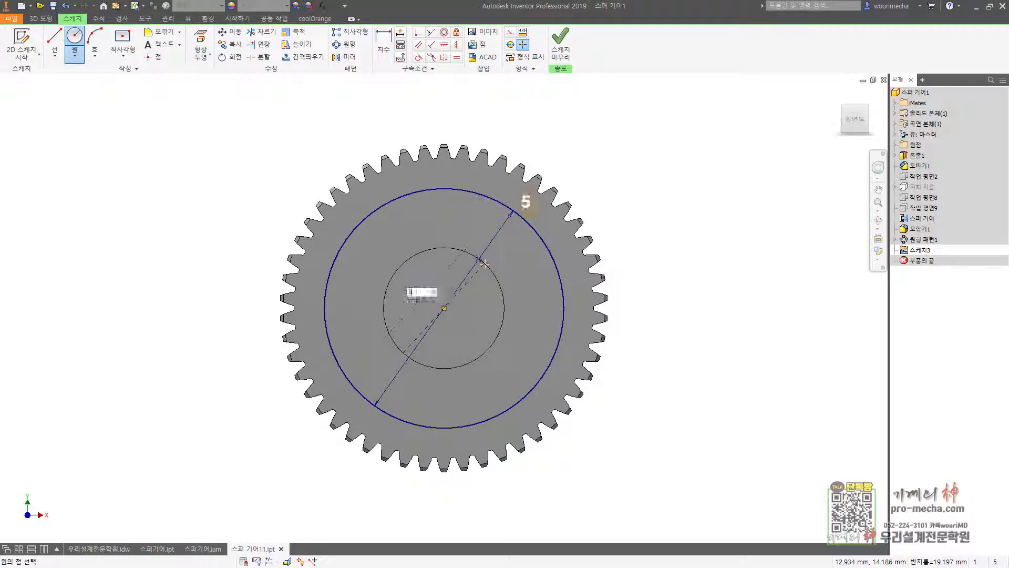
{"action": "type", "text": "3"}
{"action": "key", "text": "Return"}
{"action": "key", "text": "Escape"}
{"action": "left_click", "coordinate": [558, 41]}
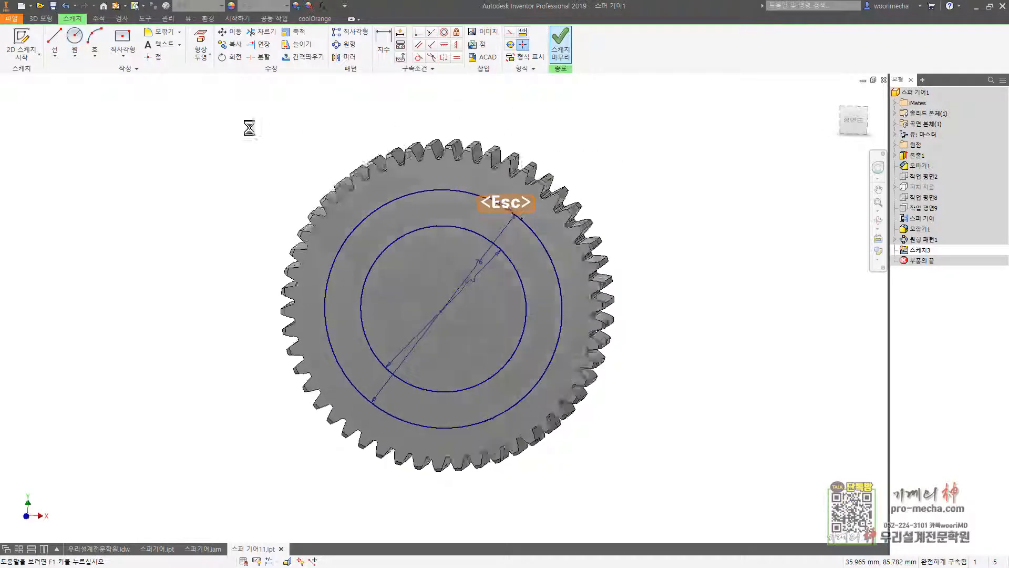
Extrude the ring between the two circles as a cut into the gear's face.
{"action": "left_click", "coordinate": [54, 45]}
{"action": "left_click", "coordinate": [403, 228]}
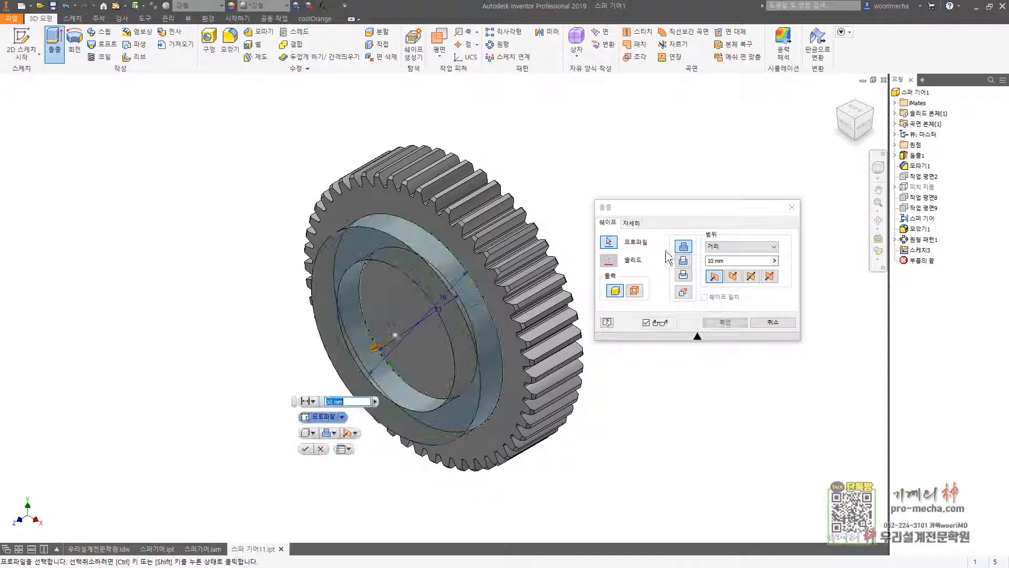
{"action": "left_click", "coordinate": [683, 261]}
{"action": "key", "text": "Return"}
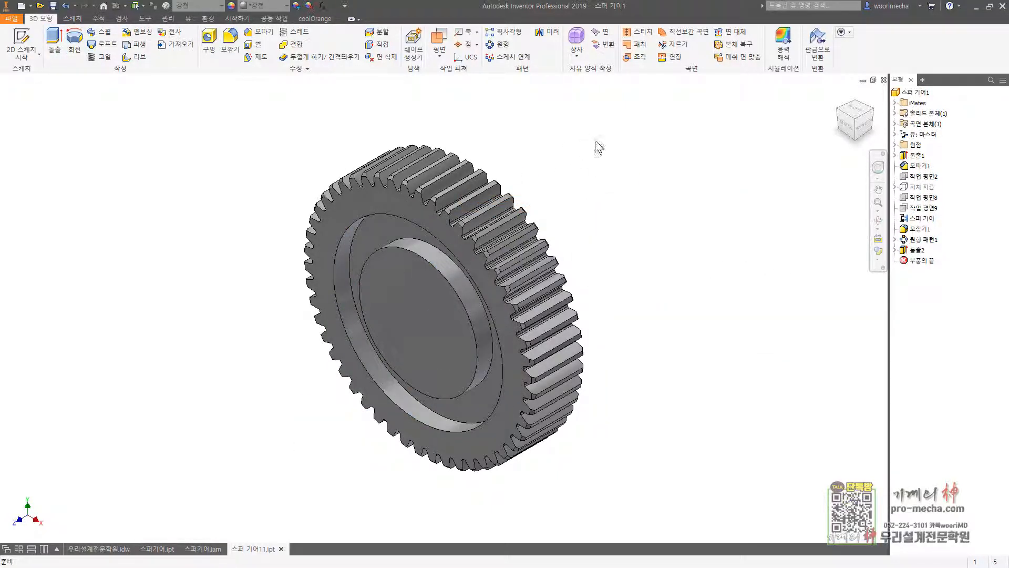
Check where the XY origin plane lies and create a work plane midway between the gear's two side faces.
{"action": "left_click", "coordinate": [895, 144]}
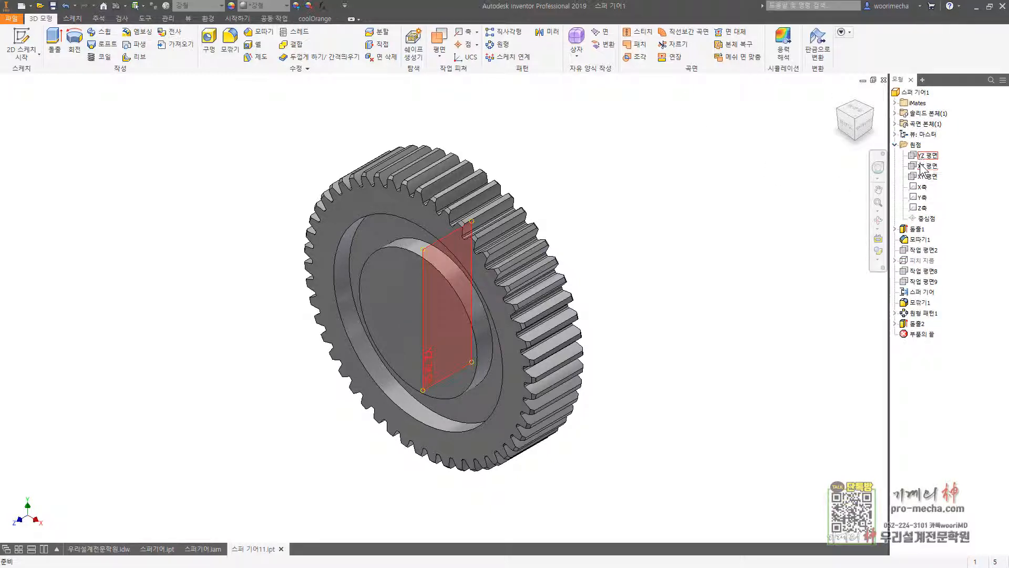
{"action": "left_click", "coordinate": [921, 177]}
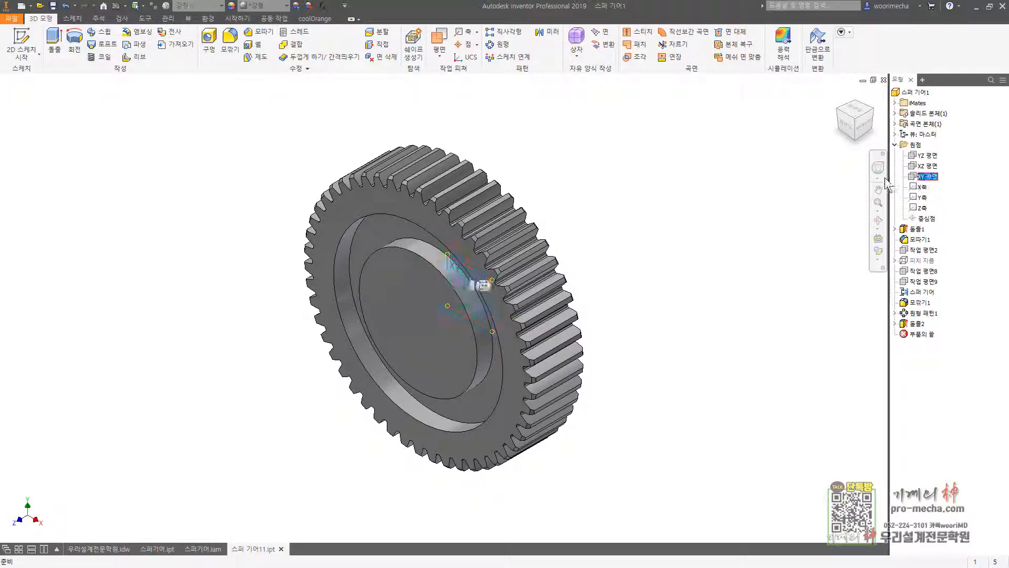
{"action": "left_click", "coordinate": [878, 238]}
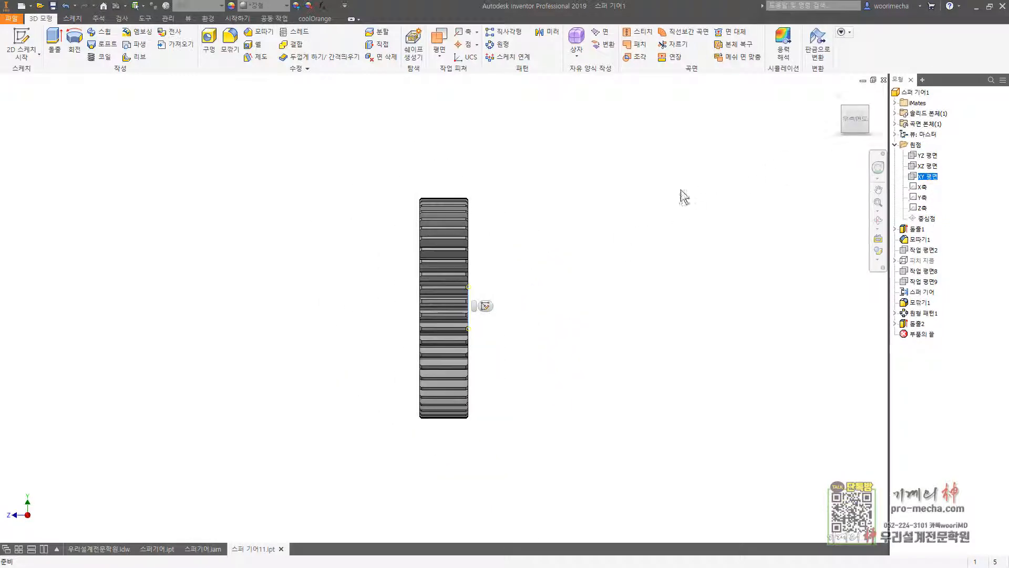
{"action": "key", "text": "Escape"}
{"action": "key", "text": "F6"}
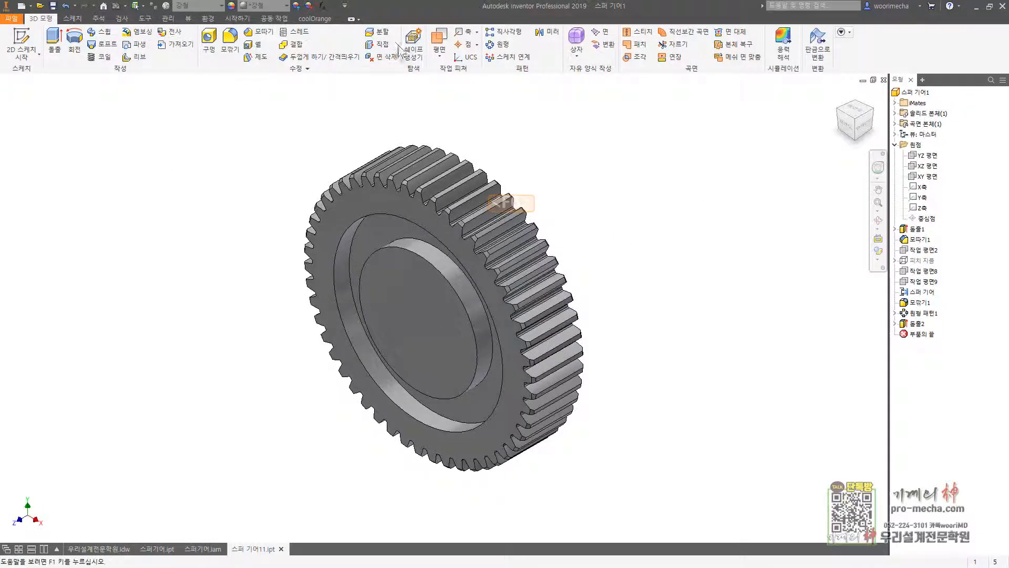
{"action": "left_click", "coordinate": [439, 38]}
{"action": "middle_click_drag", "start_coordinate": [599, 189], "coordinate": [463, 177], "text": "shift"}
{"action": "left_click", "coordinate": [424, 177]}
{"action": "key", "text": "F6"}
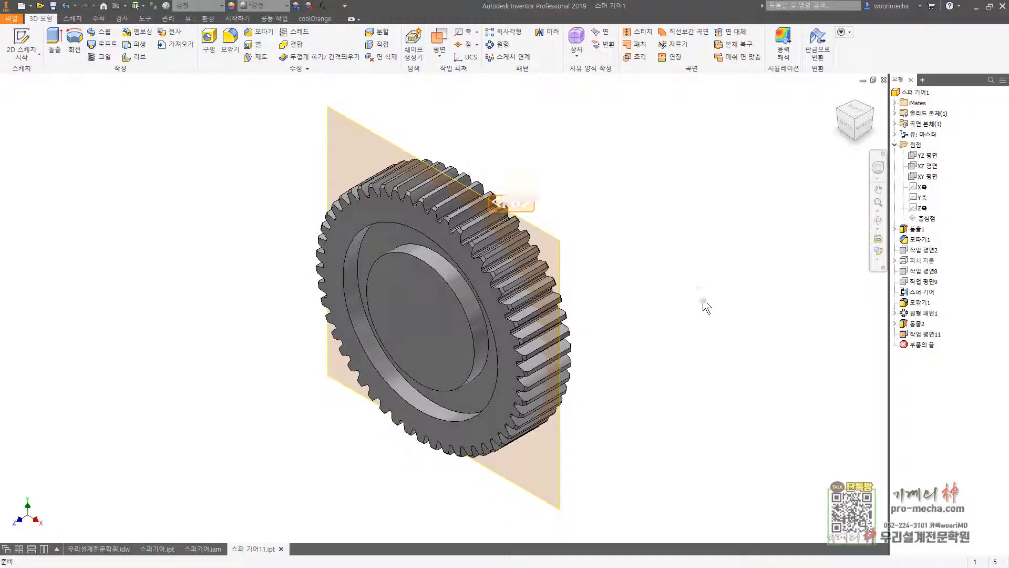
Mirror the ring-shaped recess cut across the midway work plane and hide that plane.
{"action": "left_click", "coordinate": [917, 323]}
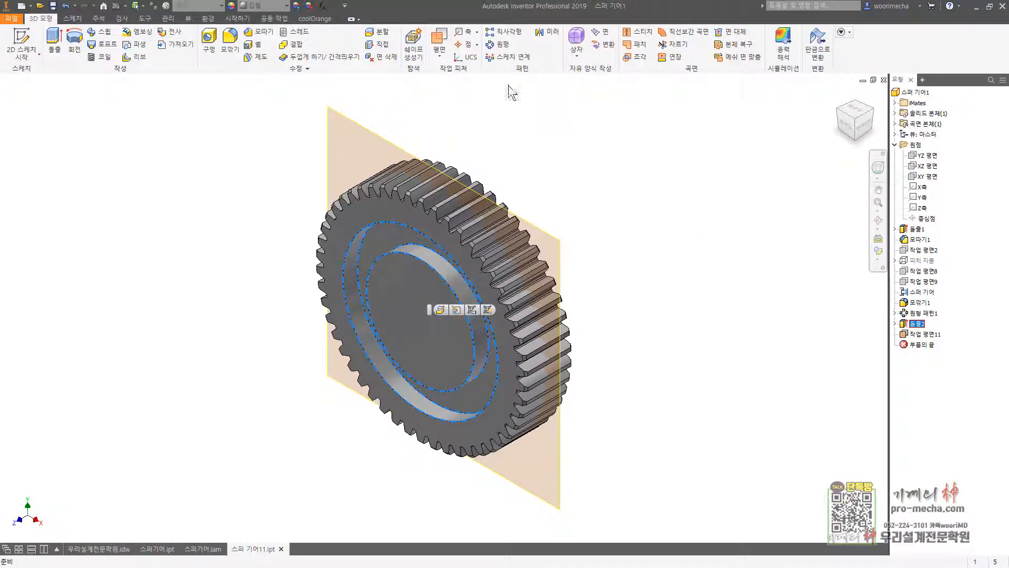
{"action": "left_click", "coordinate": [547, 32]}
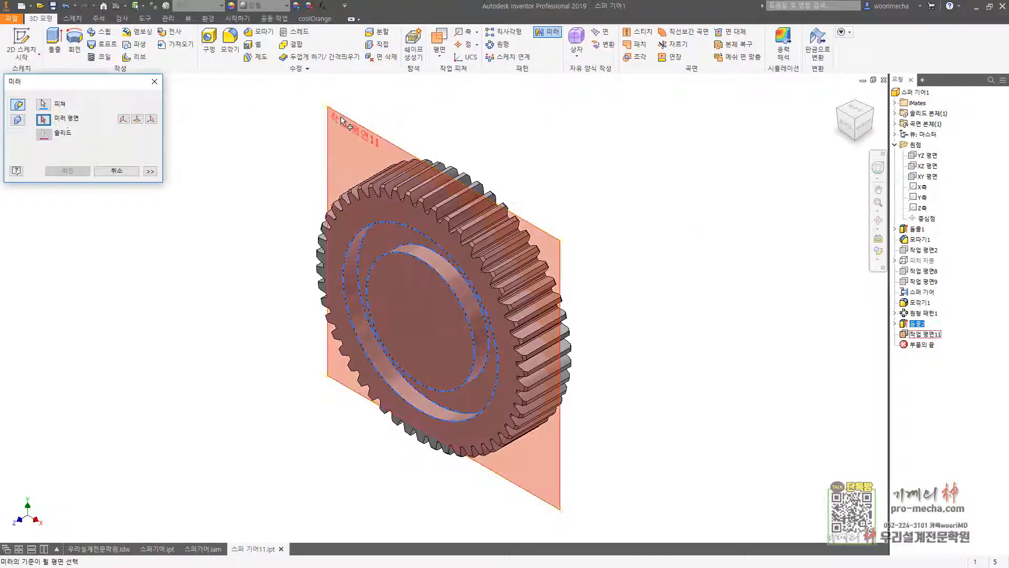
{"action": "left_click", "coordinate": [347, 153]}
{"action": "left_click", "coordinate": [79, 170]}
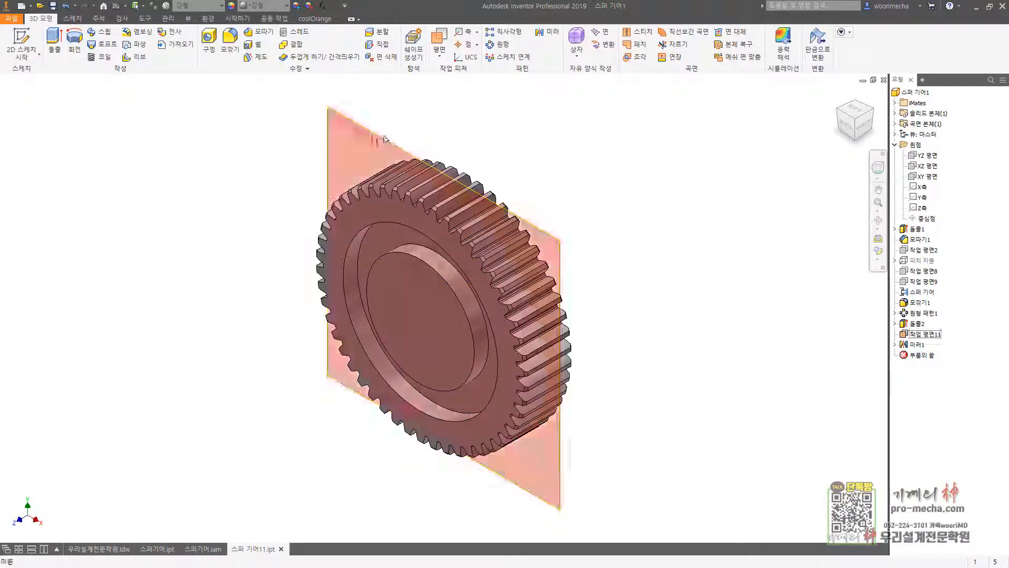
{"action": "right_click", "coordinate": [377, 136]}
{"action": "left_click", "coordinate": [413, 151]}
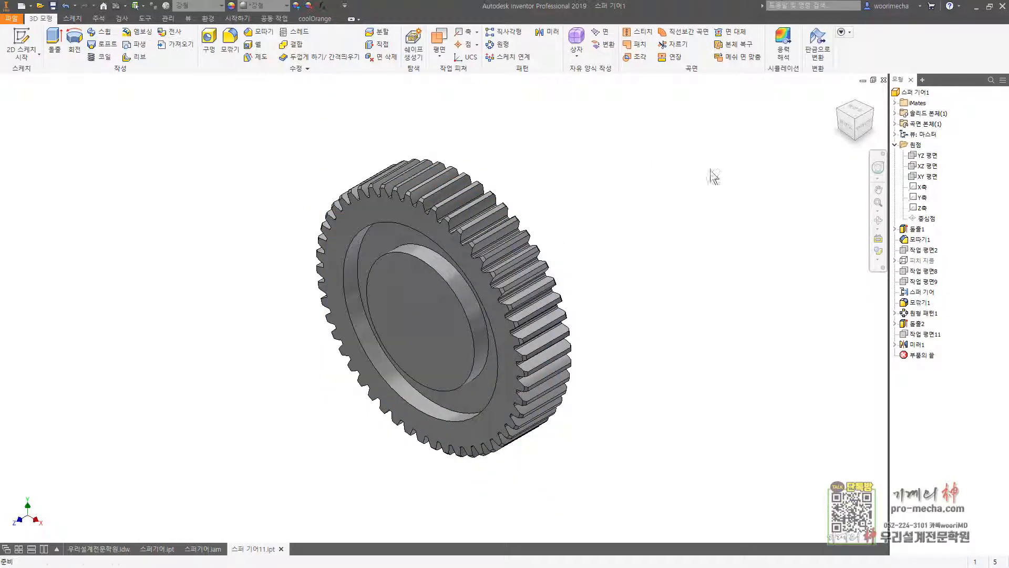
Fillet the four circular edges of the recess on the front side with a 3 mm radius.
{"action": "middle_click_drag", "start_coordinate": [712, 176], "coordinate": [212, 169], "text": "shift"}
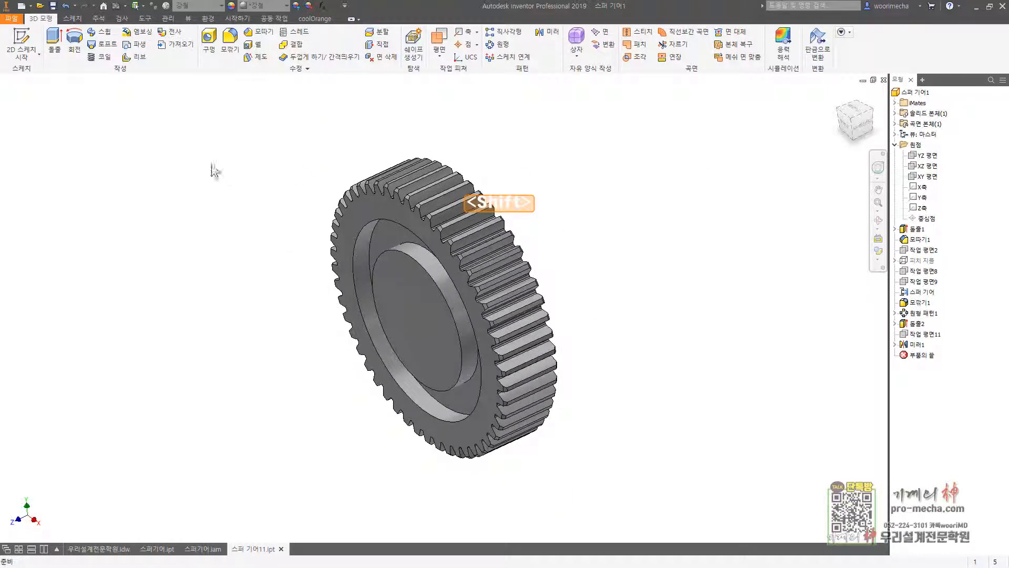
{"action": "left_click", "coordinate": [230, 42]}
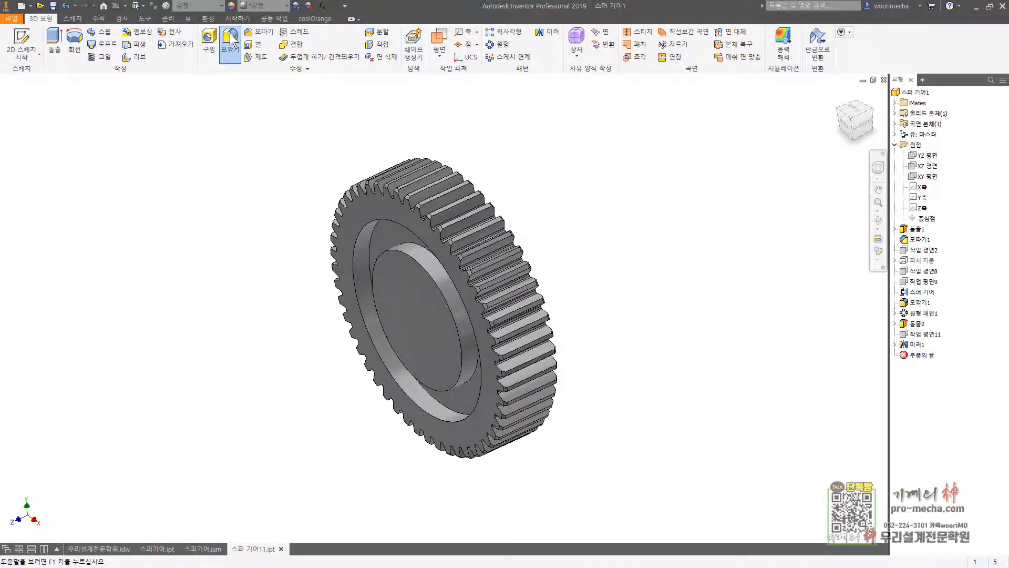
{"action": "left_click", "coordinate": [354, 245]}
{"action": "left_click", "coordinate": [372, 242]}
{"action": "left_click", "coordinate": [405, 254]}
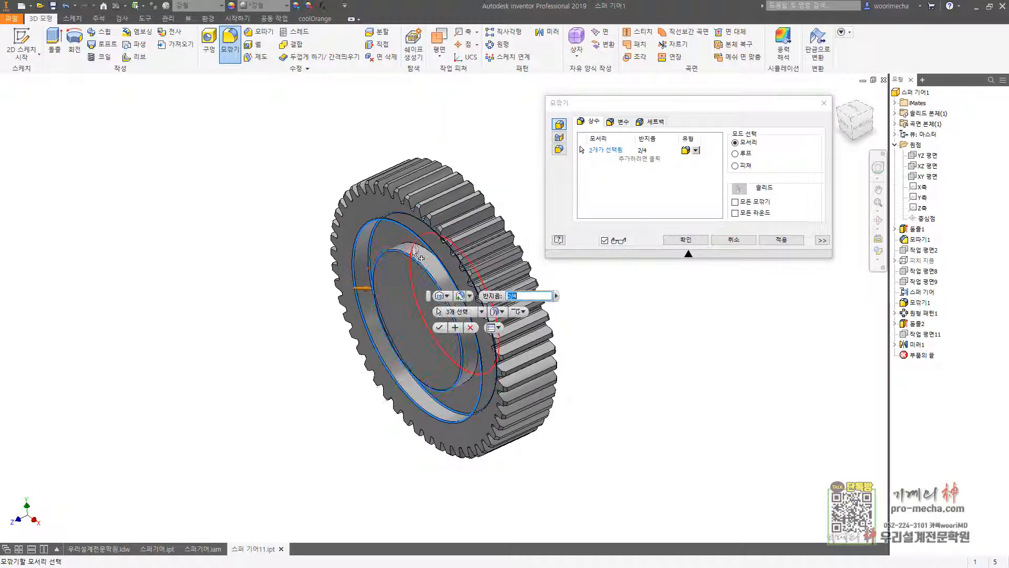
{"action": "left_click", "coordinate": [446, 241]}
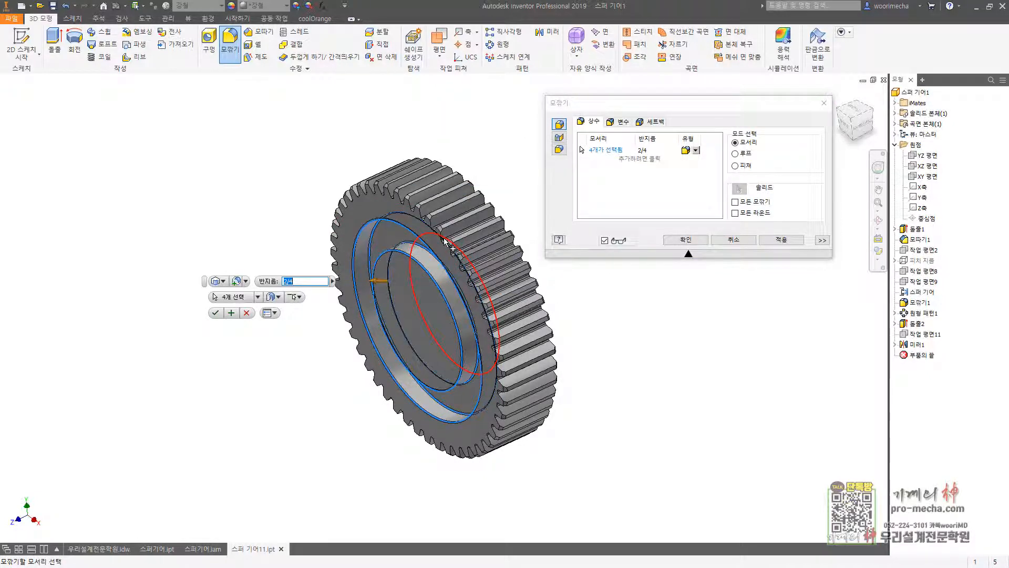
{"action": "type", "text": "3"}
{"action": "key", "text": "Return"}
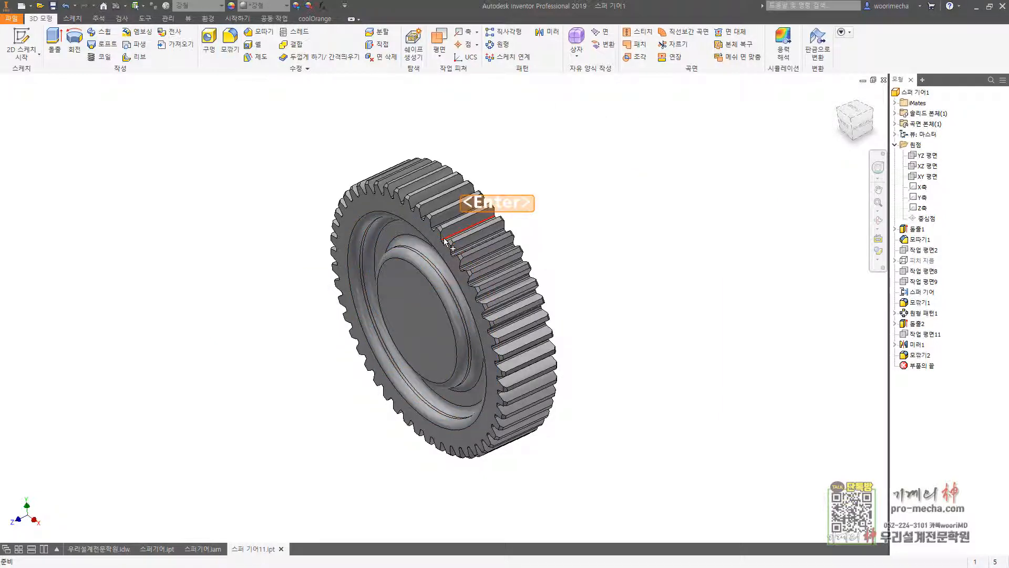
Edit the recess fillet to include the four circular edges of the mirrored recess at the same 3 mm radius.
{"action": "double_click", "coordinate": [920, 355]}
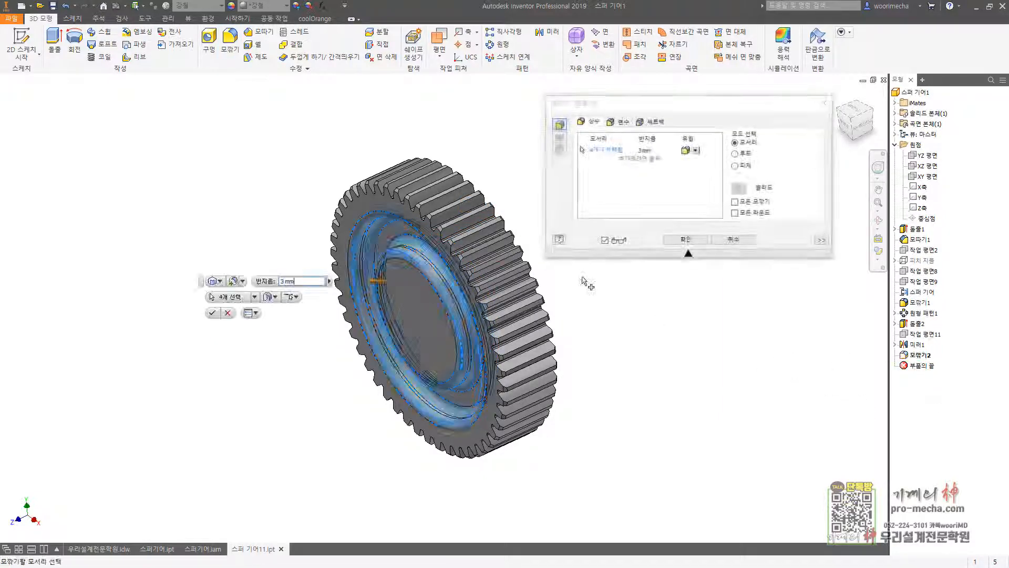
{"action": "middle_click_drag", "start_coordinate": [629, 319], "coordinate": [449, 197], "text": "shift"}
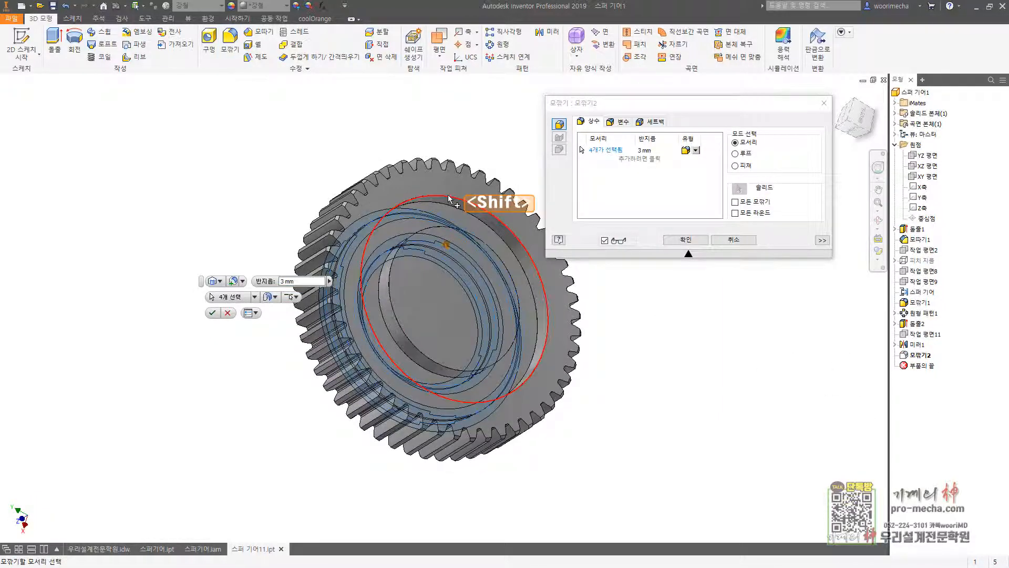
{"action": "left_click", "coordinate": [450, 198]}
{"action": "left_click", "coordinate": [457, 211]}
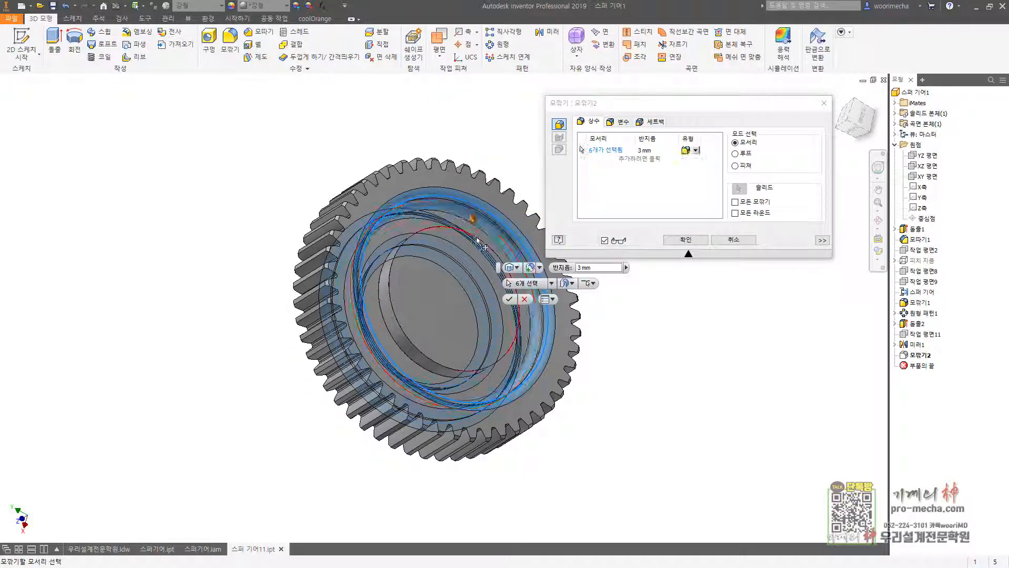
{"action": "left_click", "coordinate": [416, 239]}
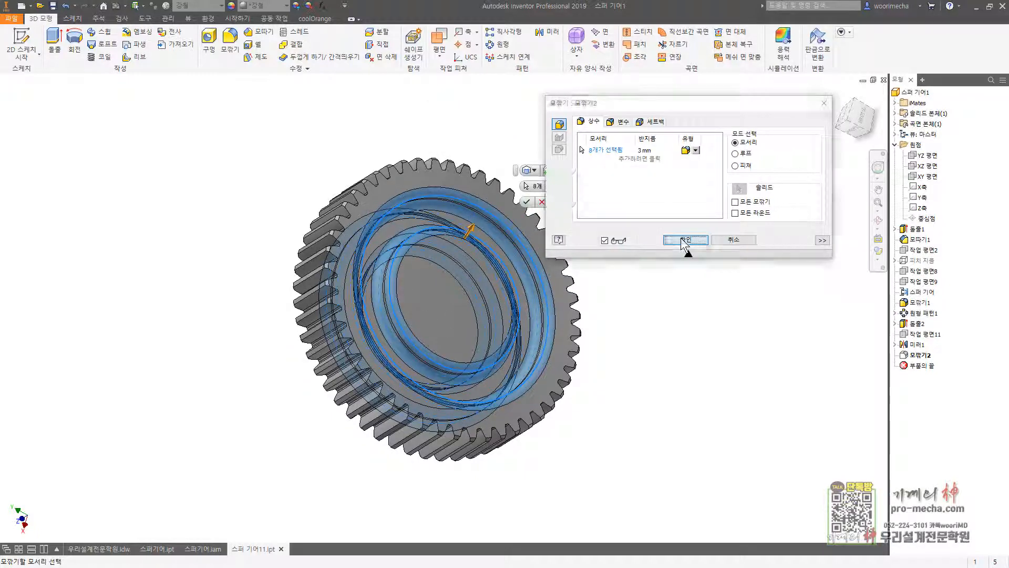
{"action": "left_click", "coordinate": [685, 241]}
{"action": "key", "text": "F6"}
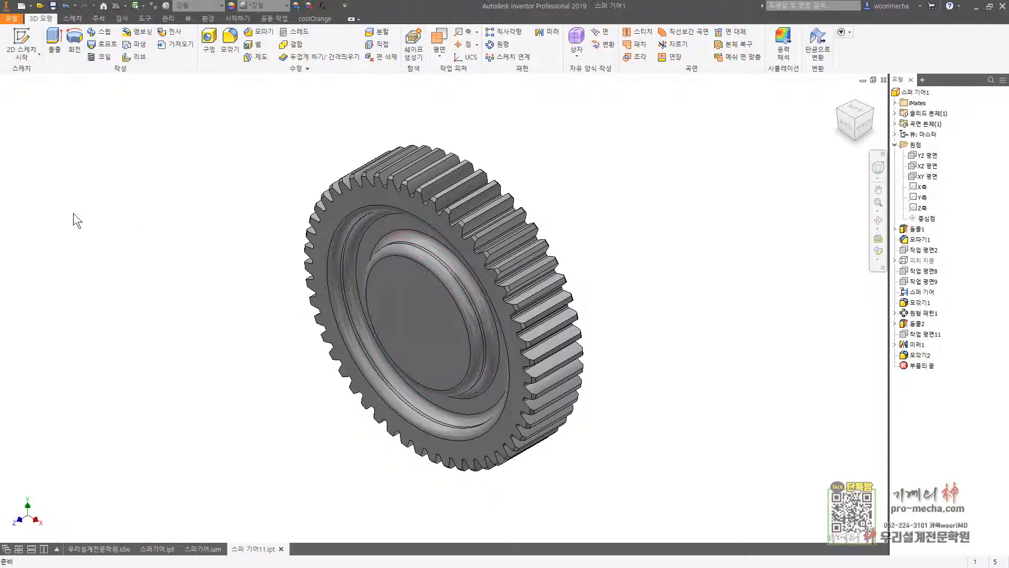
Start a sketch on the gear's hub face and draw a 30 mm diameter circle centred on the origin.
{"action": "left_click", "coordinate": [23, 47]}
{"action": "left_click", "coordinate": [417, 317]}
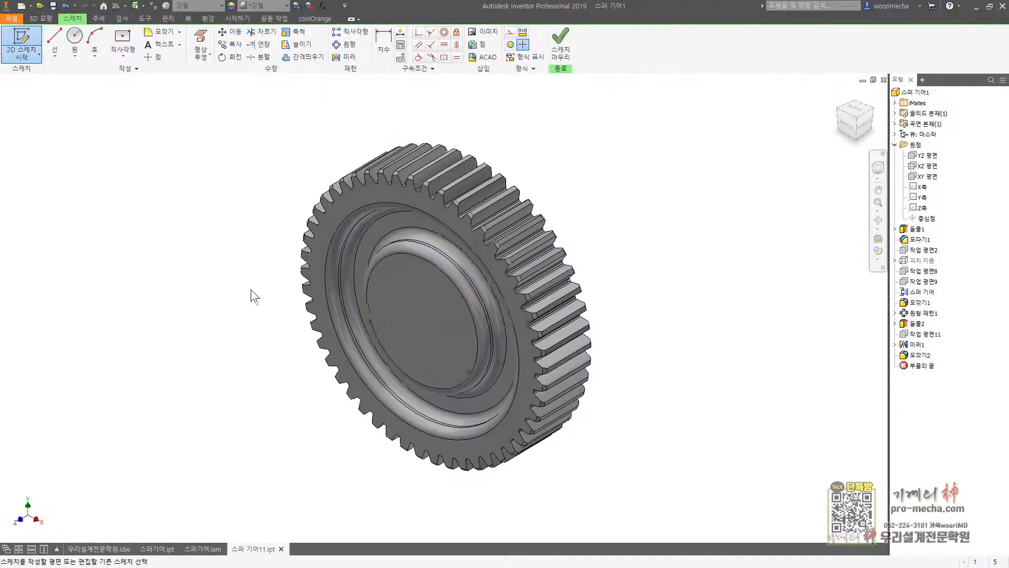
{"action": "left_click", "coordinate": [75, 35]}
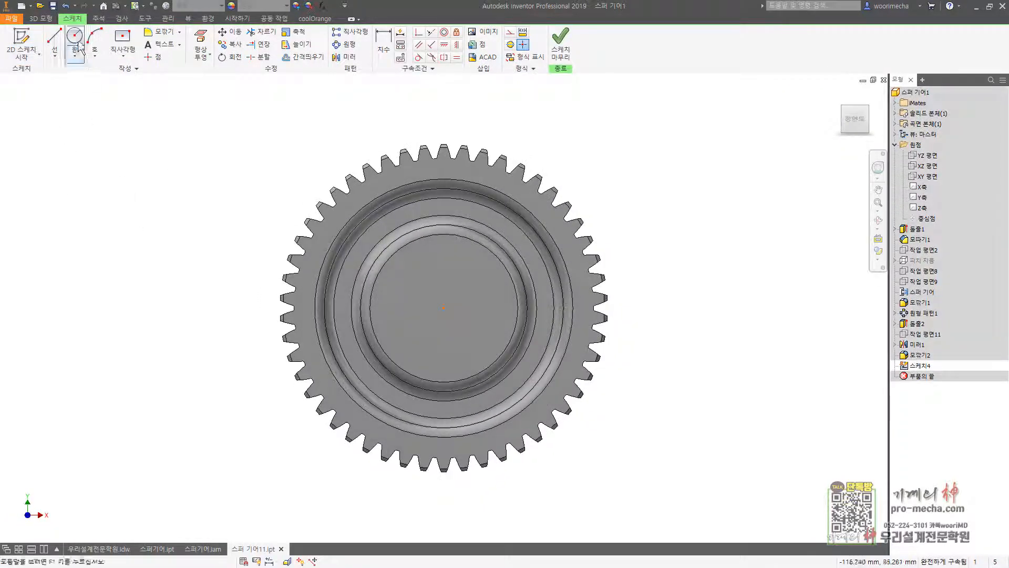
{"action": "left_click", "coordinate": [444, 307]}
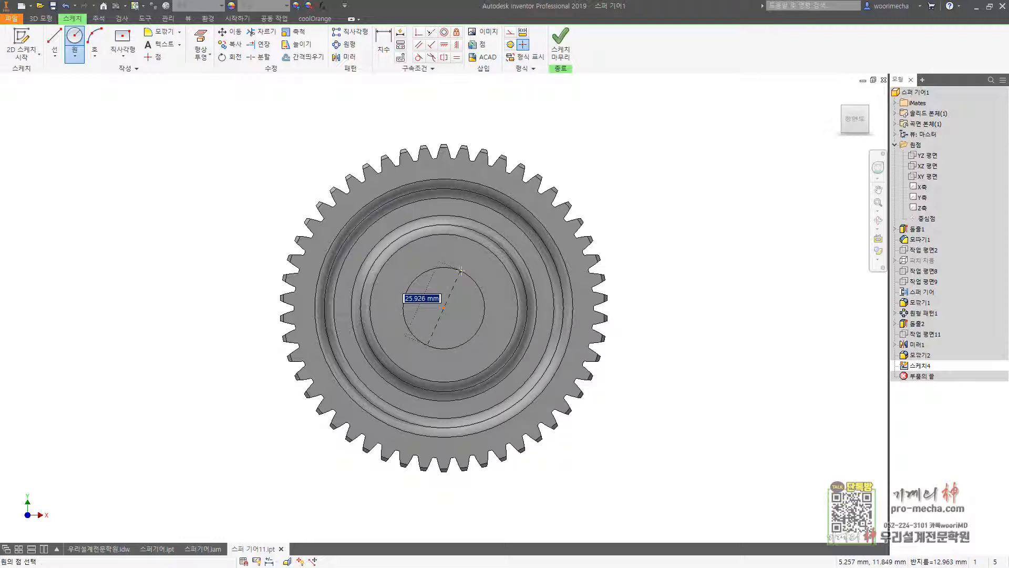
{"action": "type", "text": "30"}
{"action": "key", "text": "Return"}
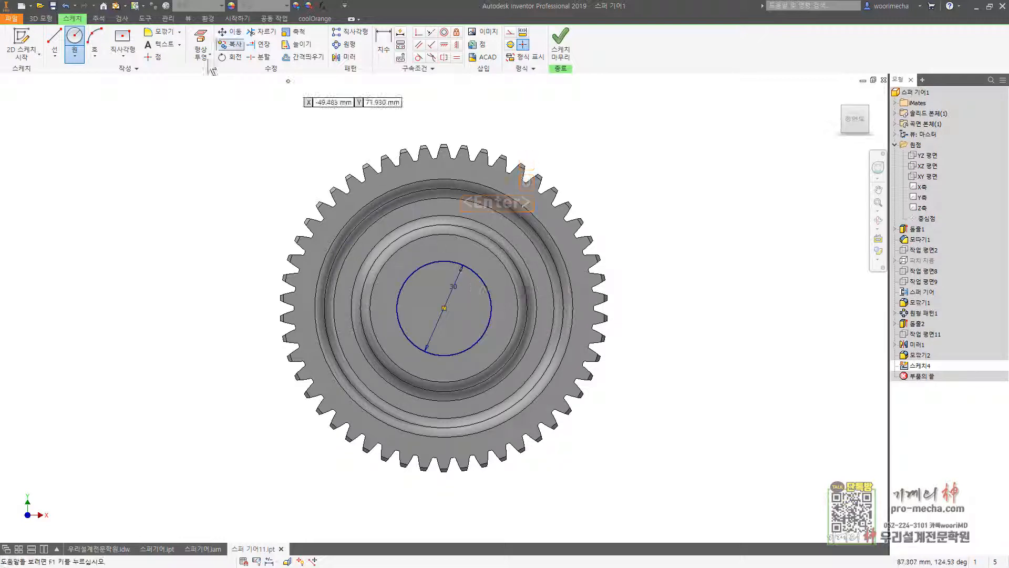
Draw an 8 mm wide keyway rectangle centred on the circle's top point and align its centre vertically with the origin.
{"action": "left_click", "coordinate": [129, 42]}
{"action": "left_click", "coordinate": [445, 261]}
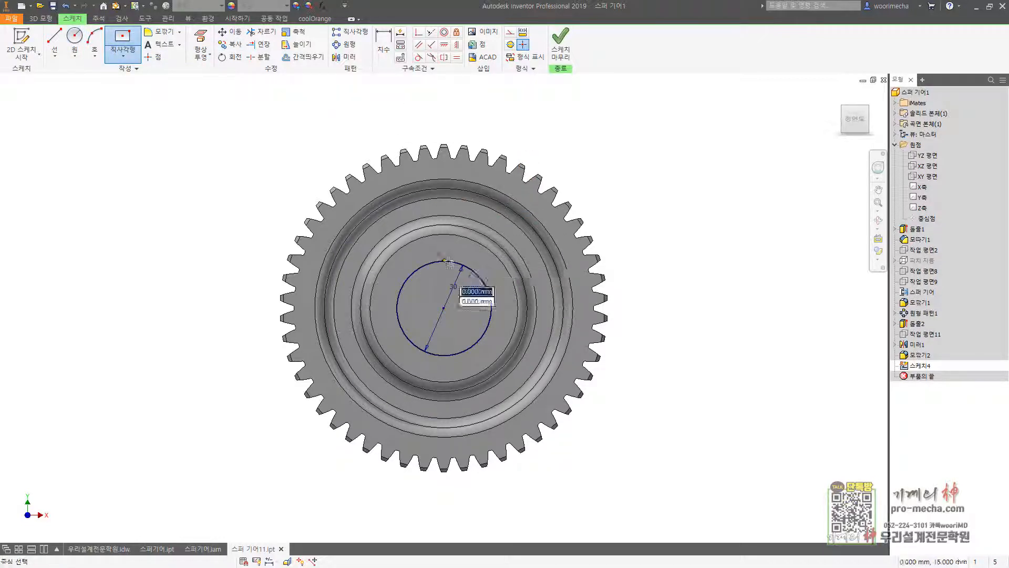
{"action": "type", "text": "8"}
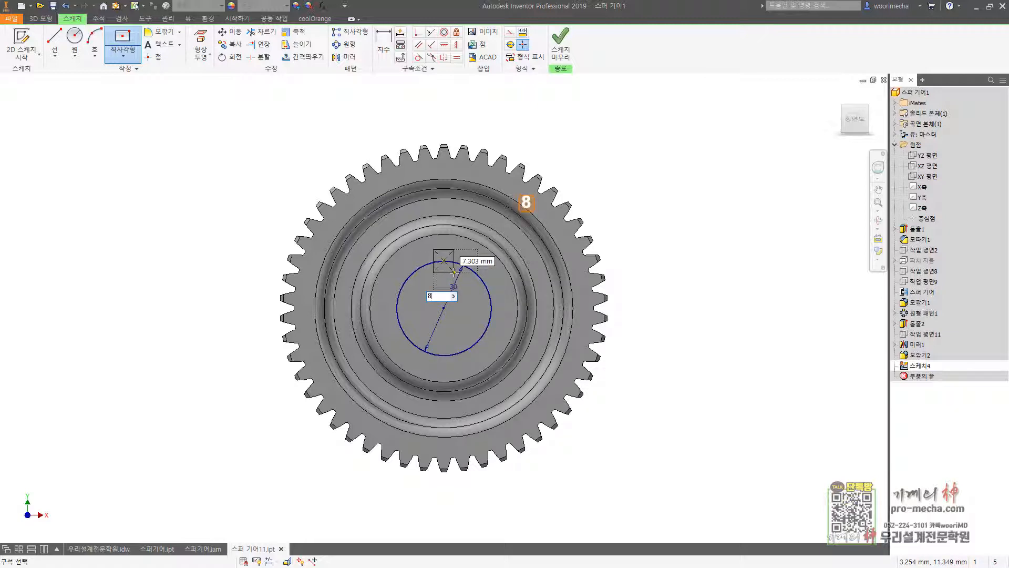
{"action": "key", "text": "Tab"}
{"action": "key", "text": "Return"}
{"action": "key", "text": "Escape"}
{"action": "left_click", "coordinate": [457, 44]}
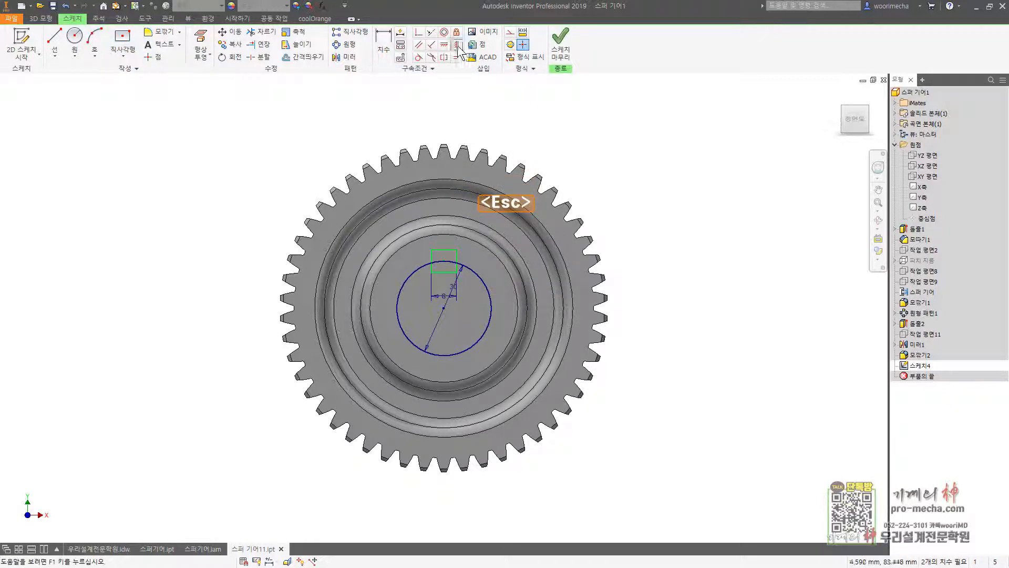
{"action": "left_click", "coordinate": [445, 309]}
Dimension the keyway's top edge to the bottom of the bore circle as 33.3 mm and finish the sketch.
{"action": "key", "text": "d"}
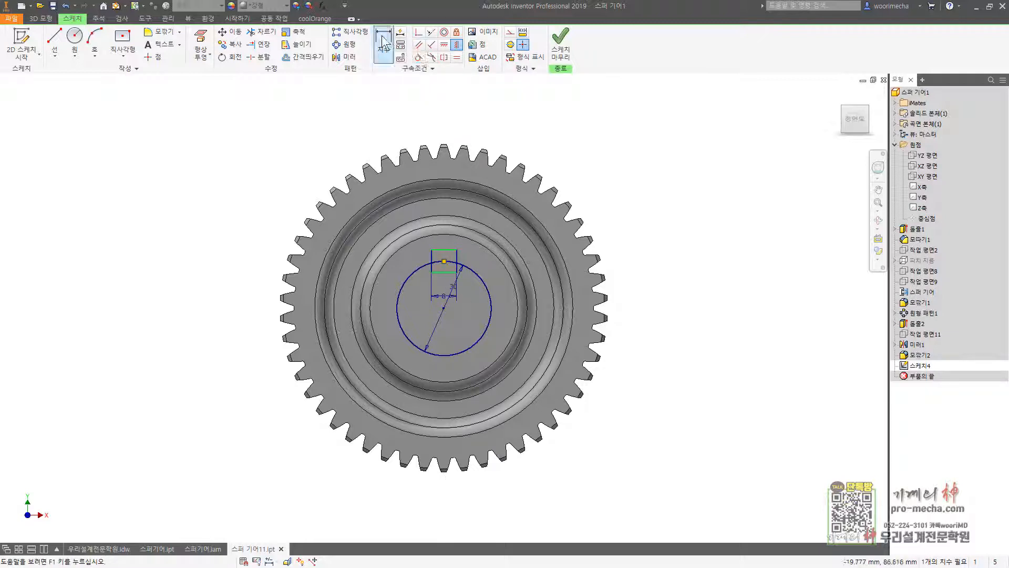
{"action": "left_click", "coordinate": [449, 250]}
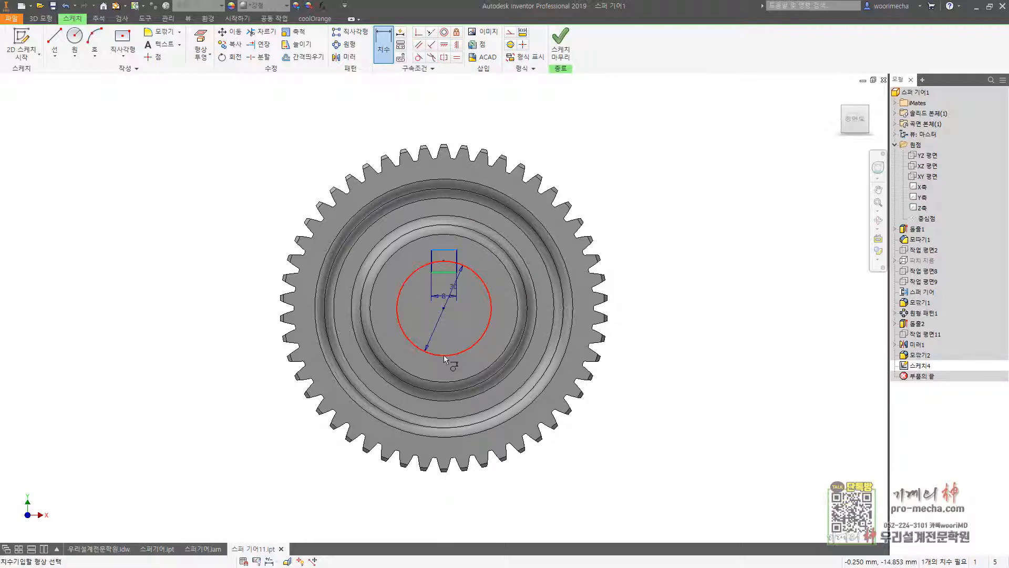
{"action": "left_click", "coordinate": [444, 355]}
{"action": "left_click", "coordinate": [712, 324]}
{"action": "type", "text": "33."}
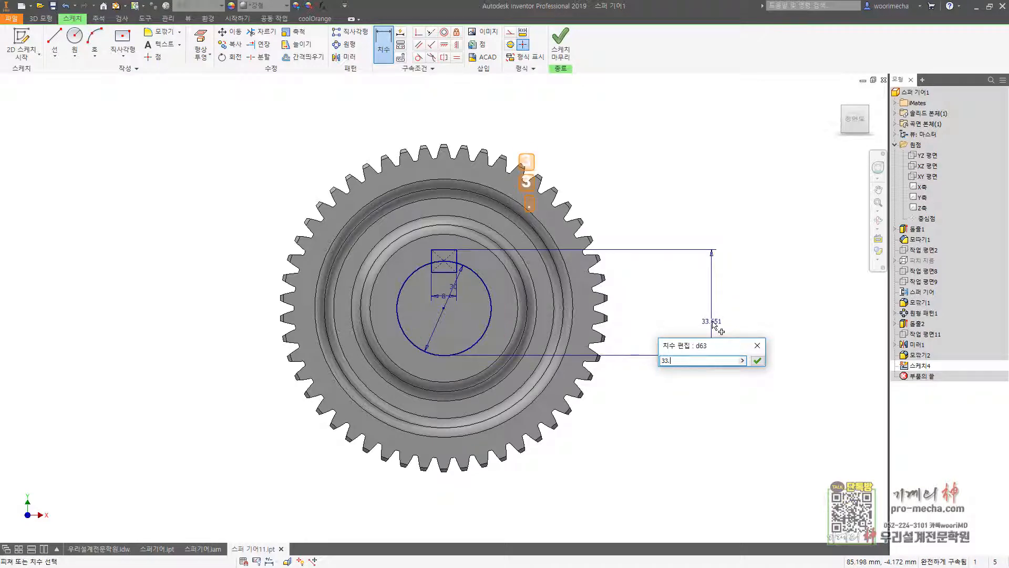
{"action": "type", "text": "3"}
{"action": "key", "text": "Return"}
{"action": "left_click", "coordinate": [560, 46]}
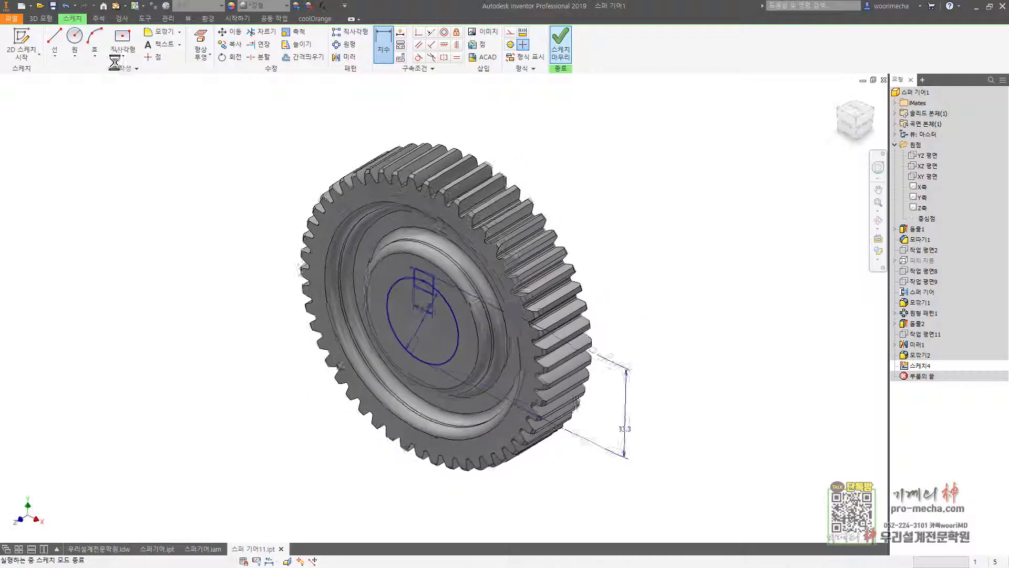
Extrude the bore circle and keyway profiles as a cut through the entire gear.
{"action": "left_click", "coordinate": [54, 47]}
{"action": "left_click", "coordinate": [416, 315]}
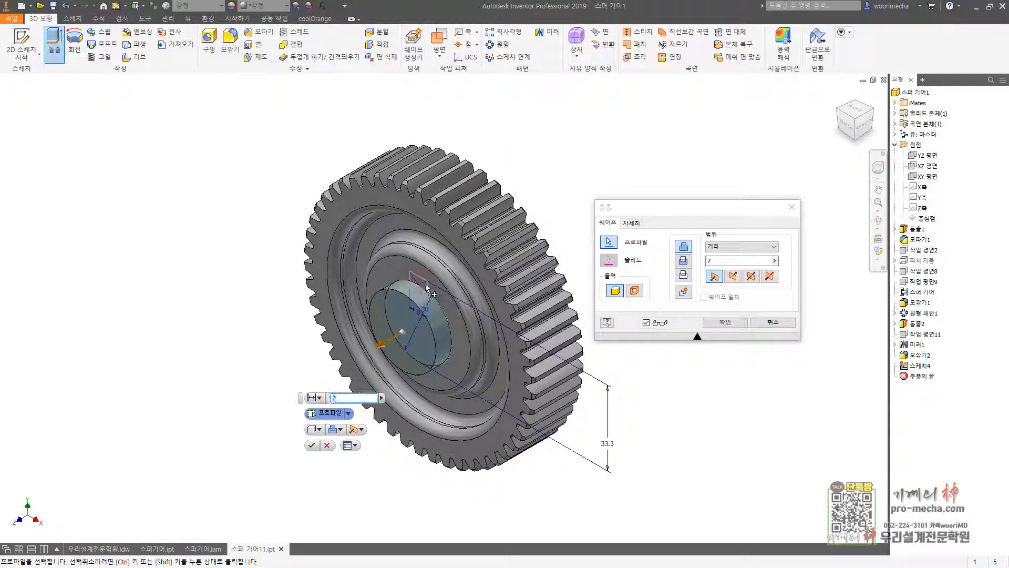
{"action": "left_click", "coordinate": [427, 288]}
{"action": "left_click", "coordinate": [683, 260]}
{"action": "left_click", "coordinate": [742, 246]}
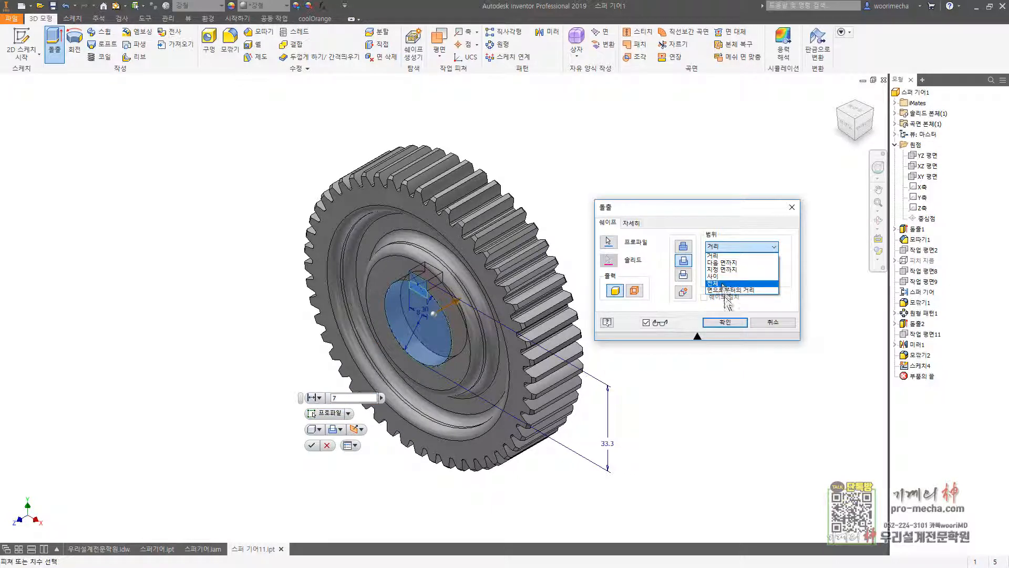
{"action": "left_click", "coordinate": [724, 284]}
{"action": "left_click", "coordinate": [726, 321]}
Chamfer the bore's circular edges on both sides of the gear by 1 mm.
{"action": "left_click", "coordinate": [258, 32]}
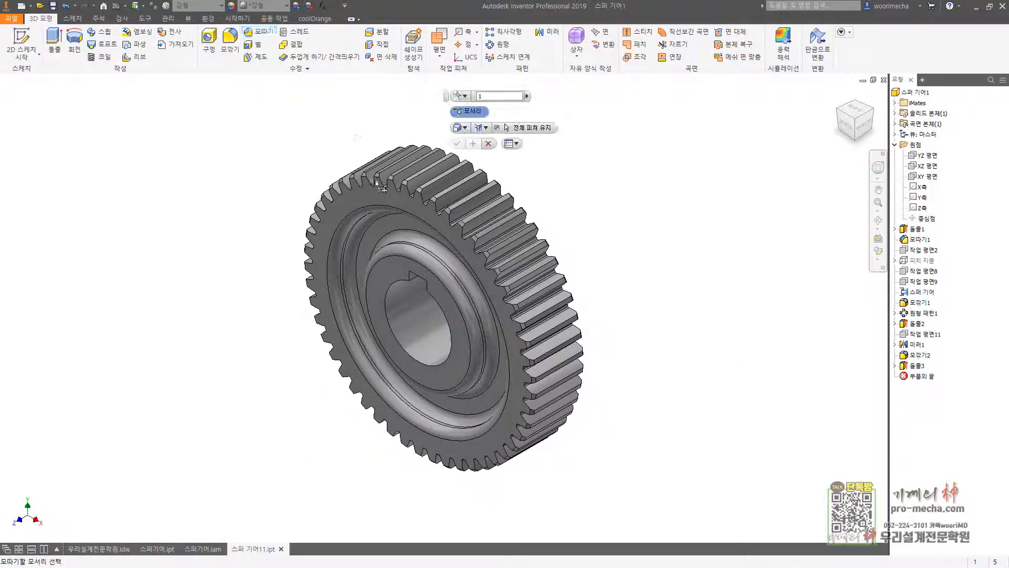
{"action": "left_click", "coordinate": [395, 286]}
{"action": "middle_click_drag", "start_coordinate": [648, 360], "coordinate": [570, 356], "text": "shift"}
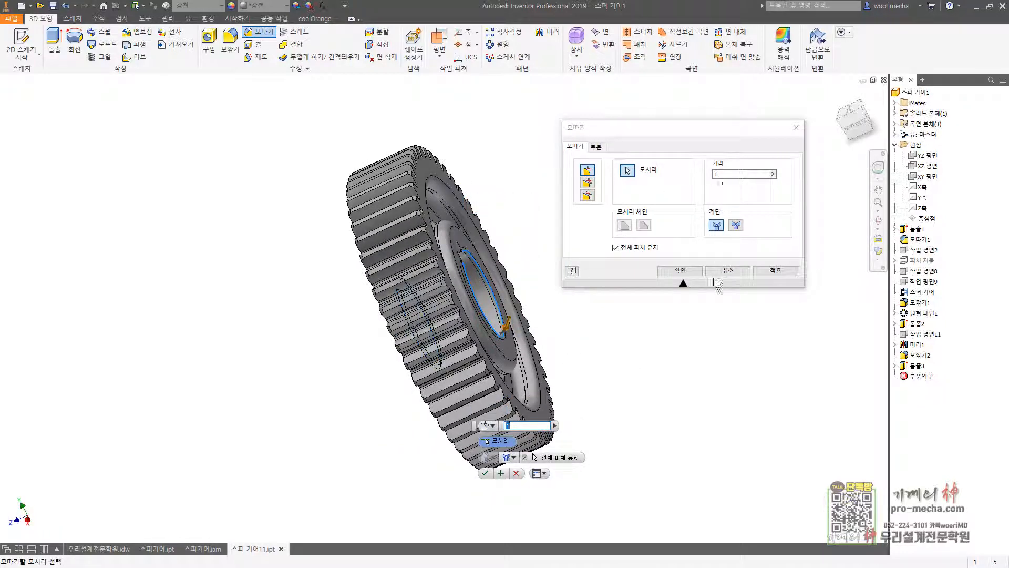
{"action": "left_click", "coordinate": [683, 272]}
{"action": "key", "text": "F6"}
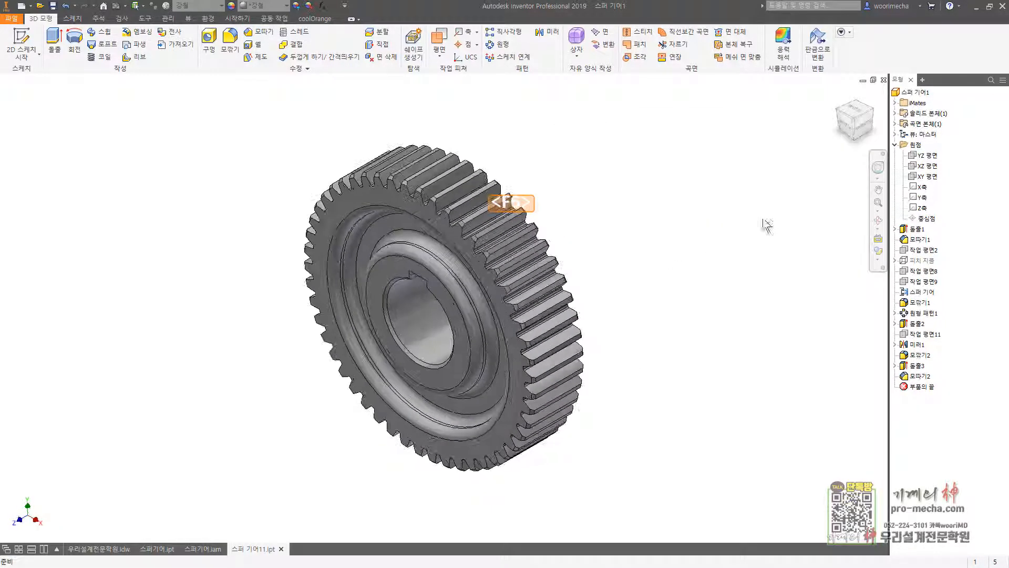
Calculate the gear part's physical properties with very high accuracy and check its mass and volume.
{"action": "right_click", "coordinate": [905, 95]}
{"action": "left_click", "coordinate": [938, 202]}
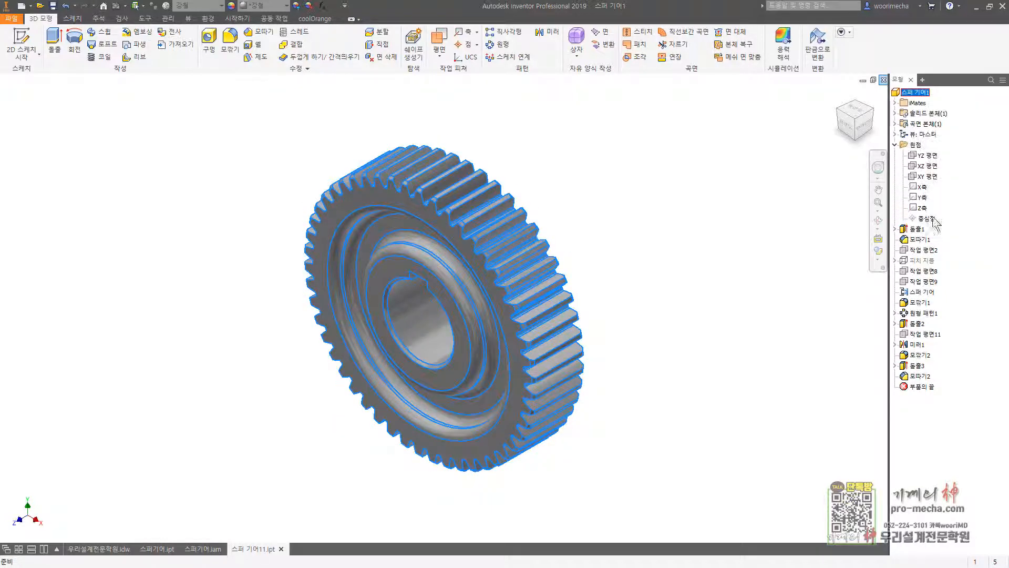
{"action": "left_click", "coordinate": [521, 151]}
{"action": "left_click", "coordinate": [496, 237]}
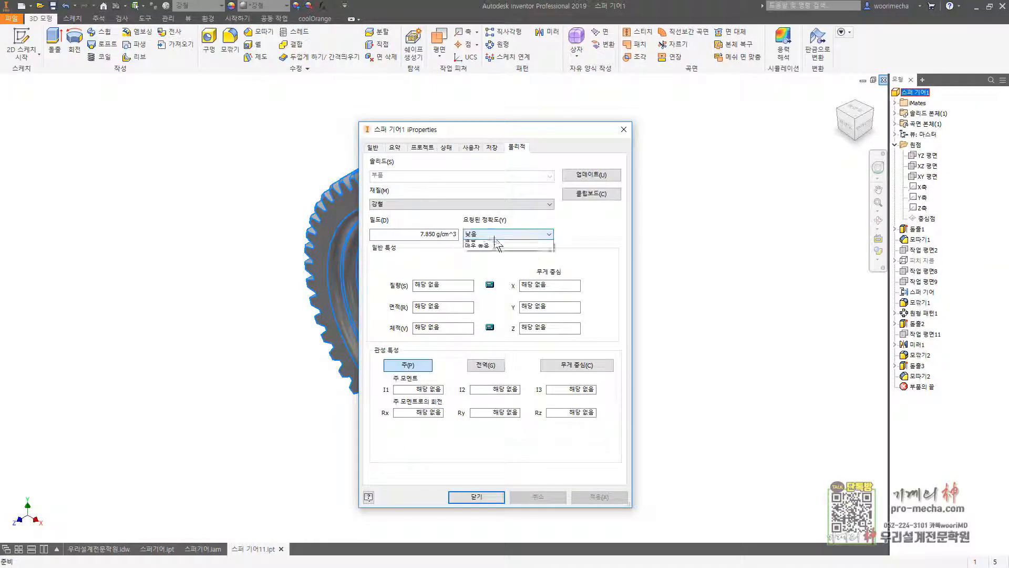
{"action": "left_click", "coordinate": [487, 266]}
{"action": "left_click", "coordinate": [585, 179]}
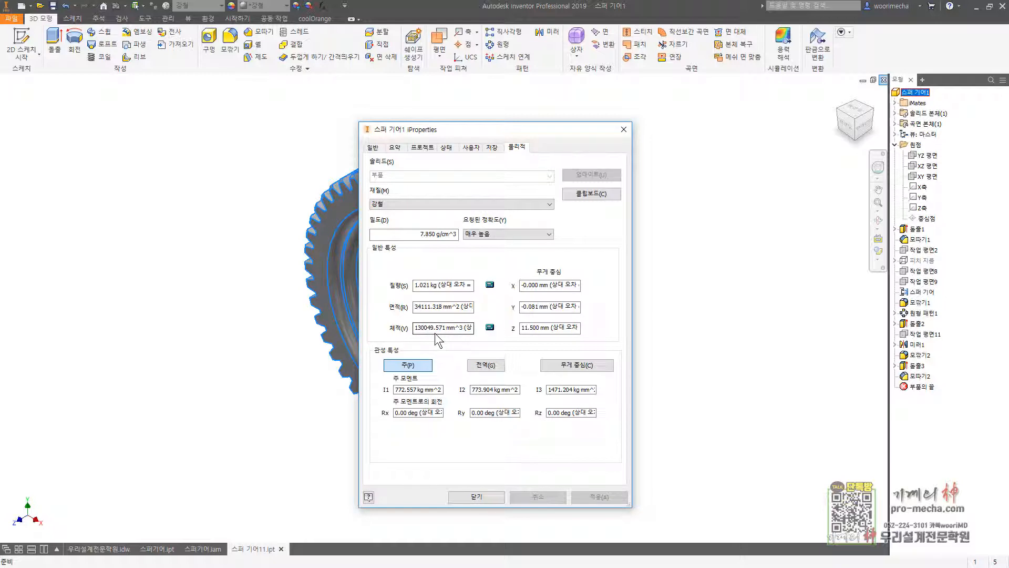
{"action": "left_click", "coordinate": [490, 497]}
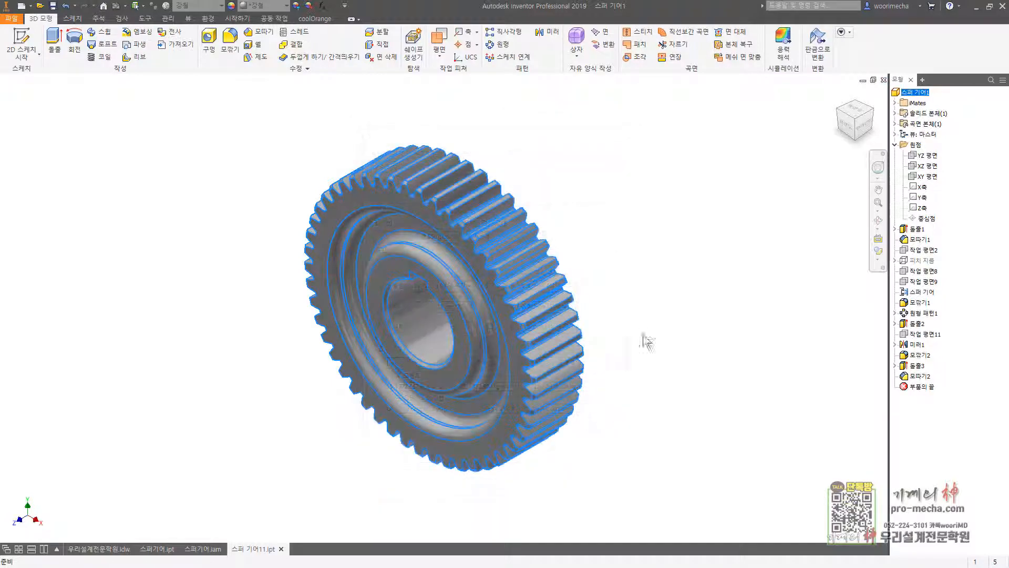
Inspect the finished gear at an angle and reopen its physical properties to review mass, area and volume.
{"action": "middle_click_drag", "start_coordinate": [613, 296], "coordinate": [707, 241], "text": "shift"}
{"action": "right_click", "coordinate": [908, 92]}
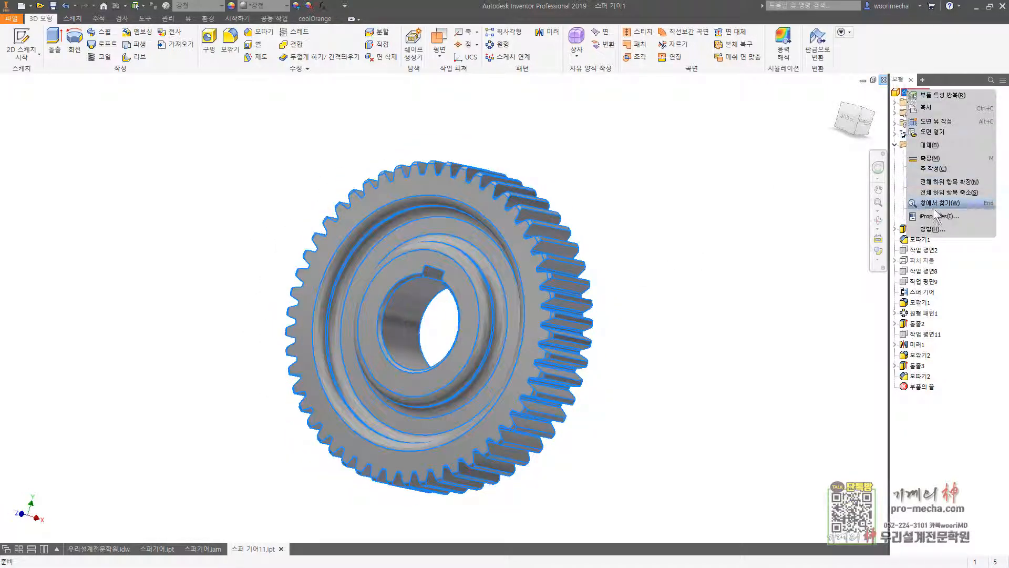
{"action": "left_click", "coordinate": [939, 216]}
{"action": "left_click", "coordinate": [517, 147]}
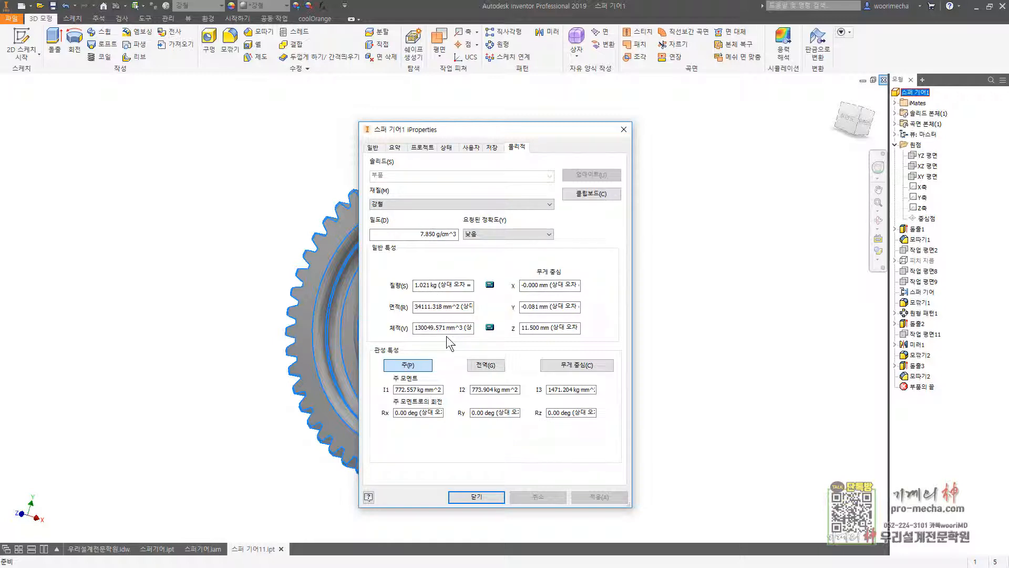
Calculate the spur gear's physical properties with the requested accuracy set to very high (매우 높음).
{"action": "left_click", "coordinate": [623, 130]}
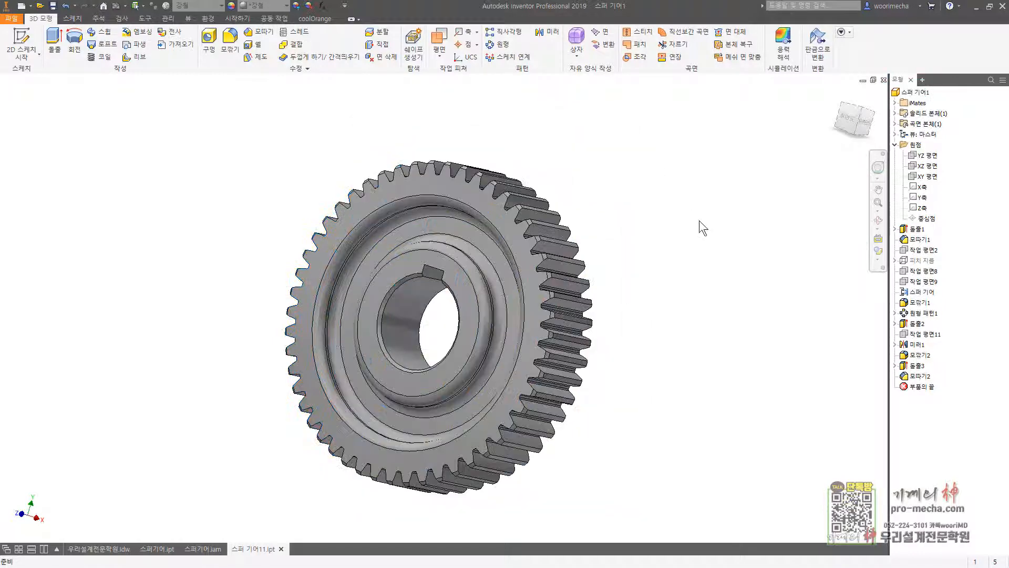
{"action": "key", "text": "F6"}
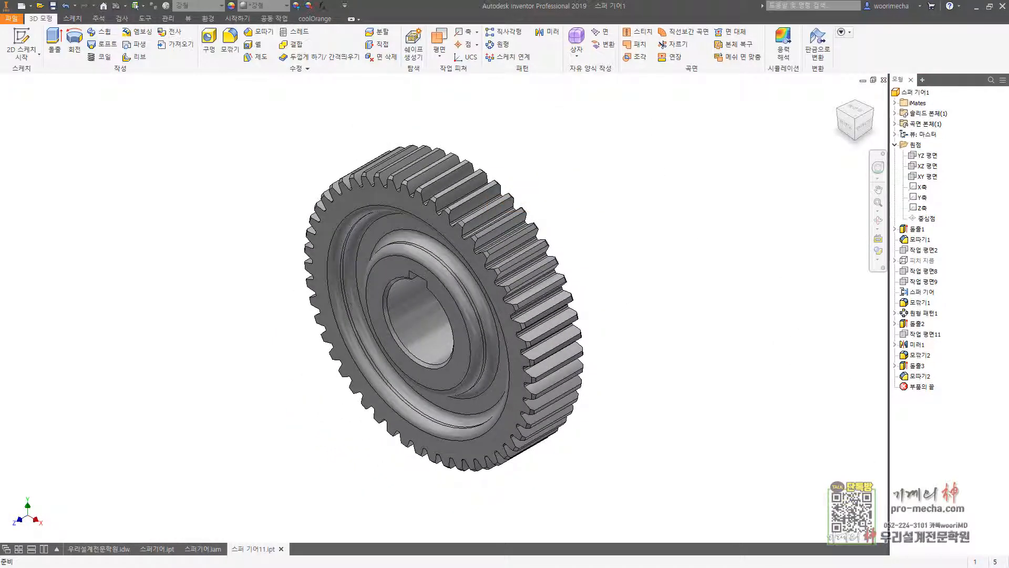
{"action": "right_click", "coordinate": [916, 92]}
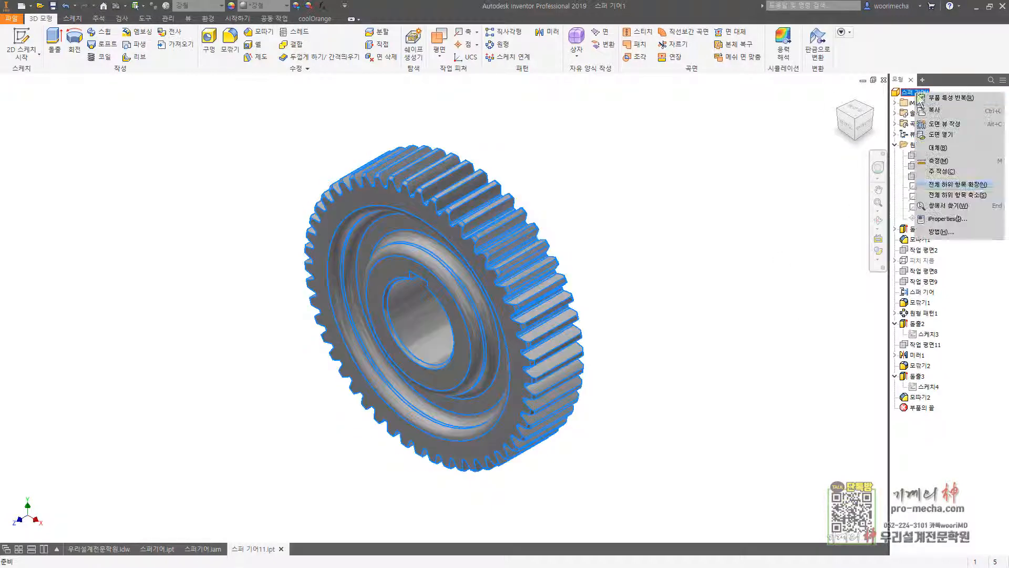
{"action": "left_click", "coordinate": [954, 220]}
{"action": "left_click", "coordinate": [750, 121]}
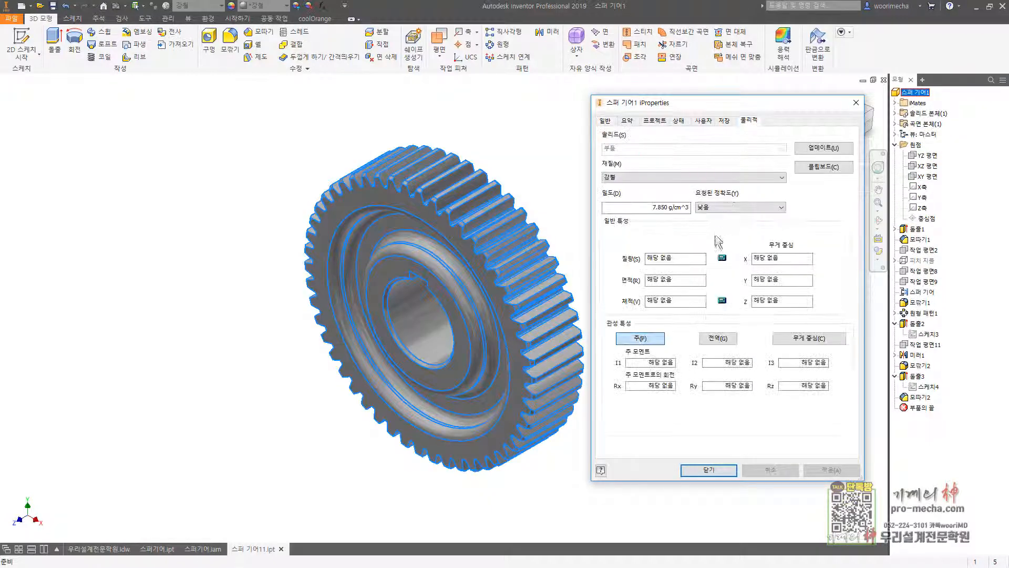
{"action": "left_click", "coordinate": [733, 207]}
{"action": "left_click", "coordinate": [734, 247]}
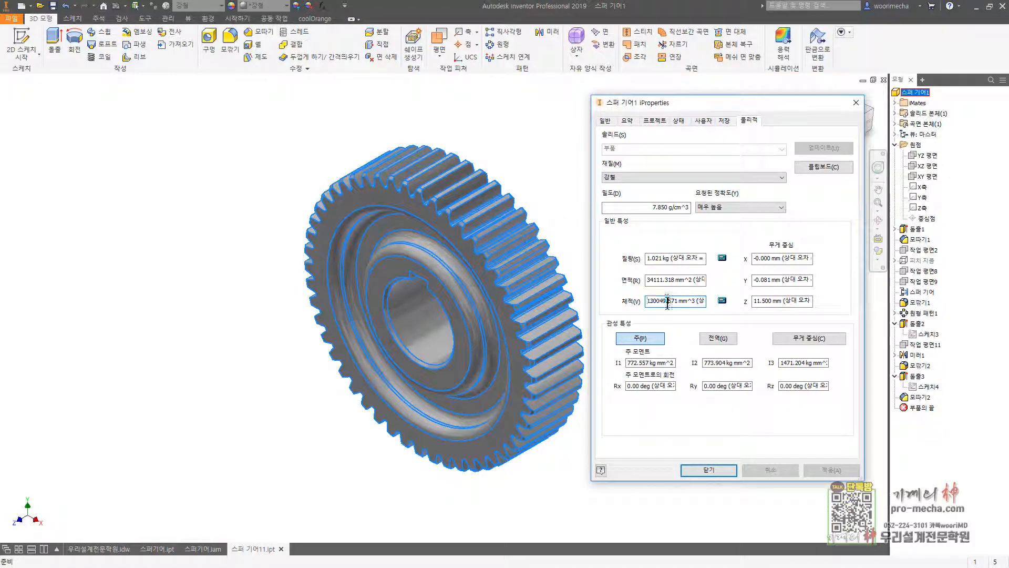
{"action": "left_click", "coordinate": [710, 470]}
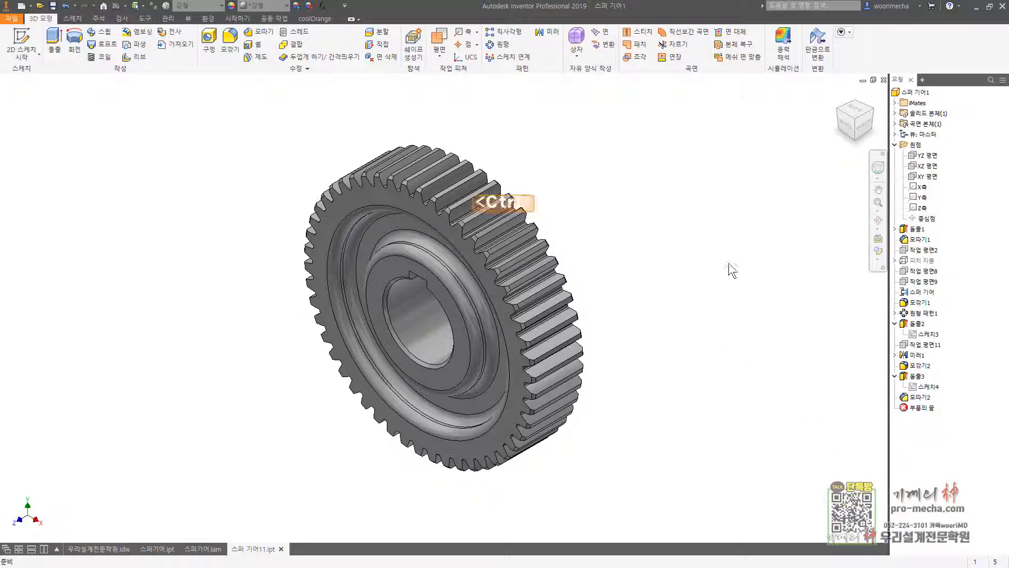
Save the spur gear part and switch to the drawing 우리설계전문학원.idw.
{"action": "key", "text": "ctrl+s"}
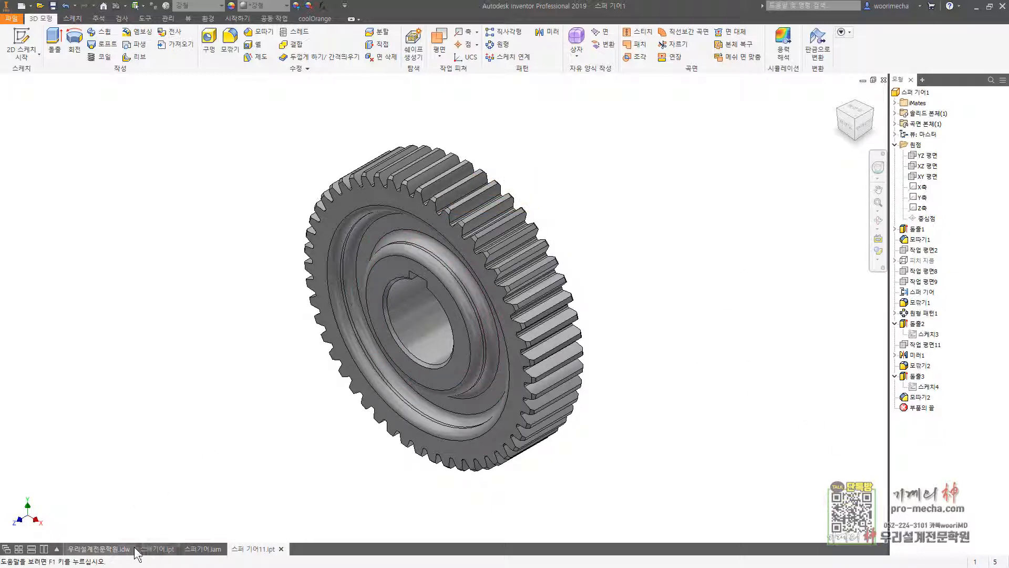
{"action": "left_click", "coordinate": [113, 548]}
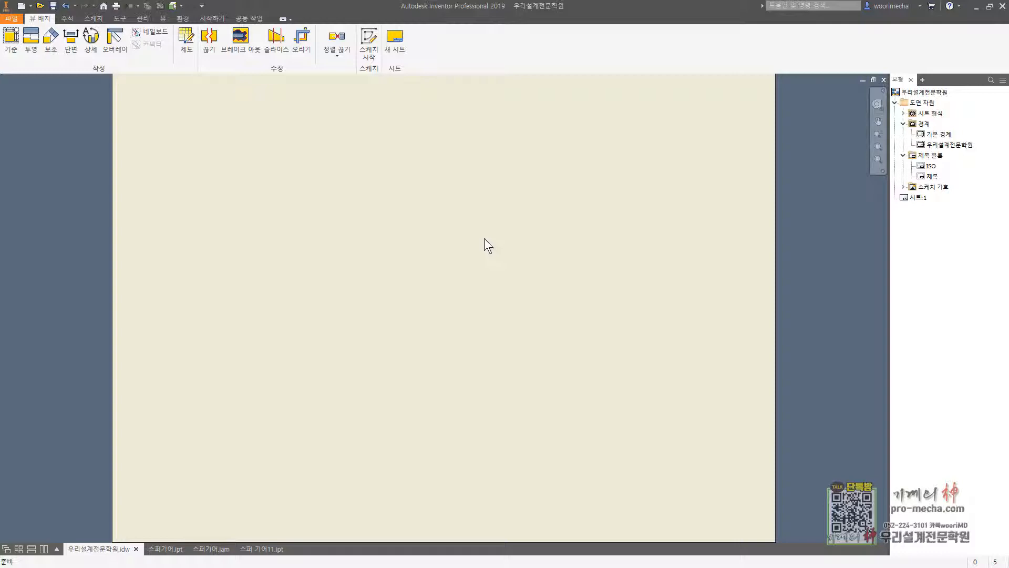
{"action": "left_click", "coordinate": [31, 39]}
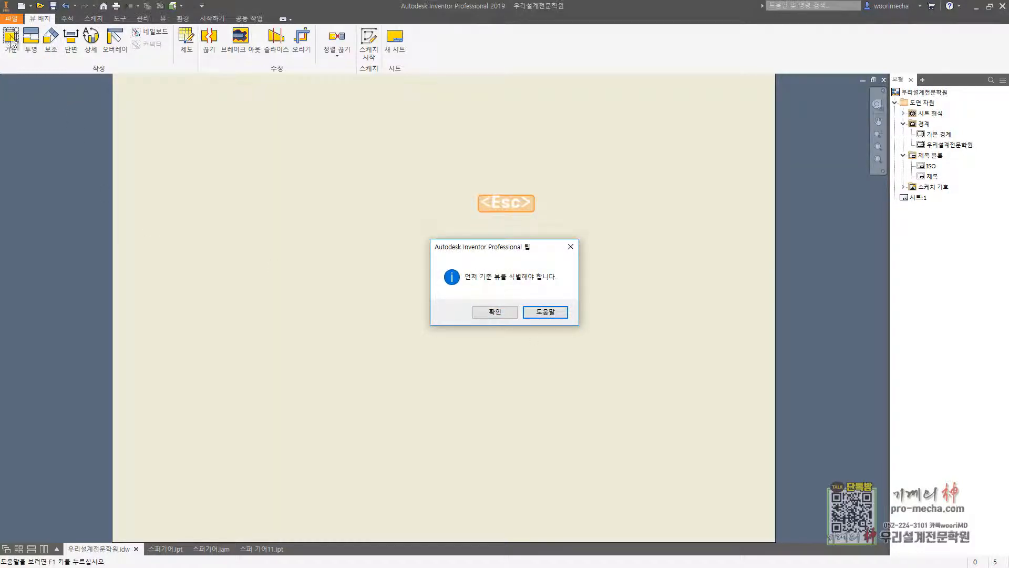
{"action": "left_click", "coordinate": [570, 247]}
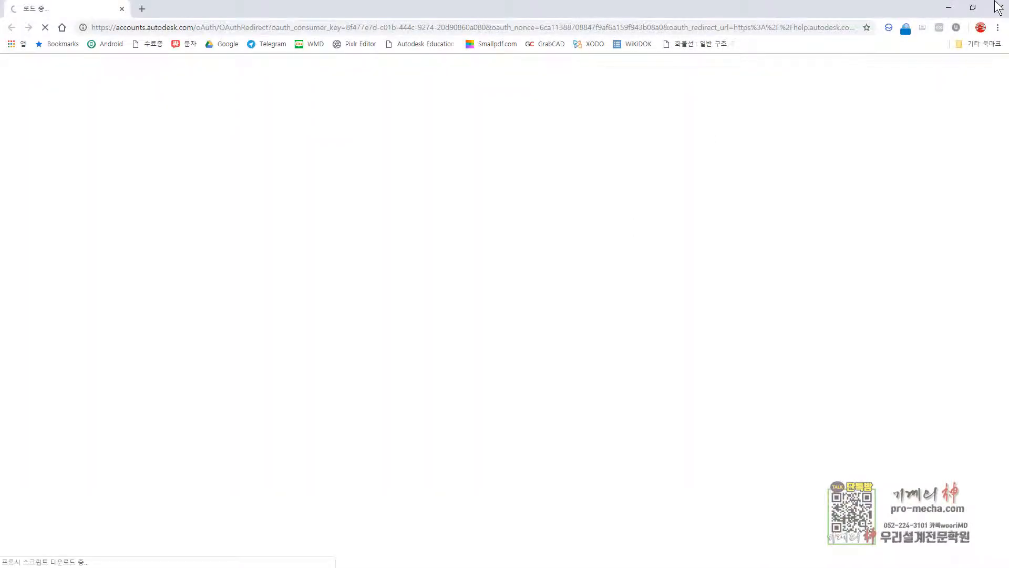
{"action": "left_click", "coordinate": [997, 7]}
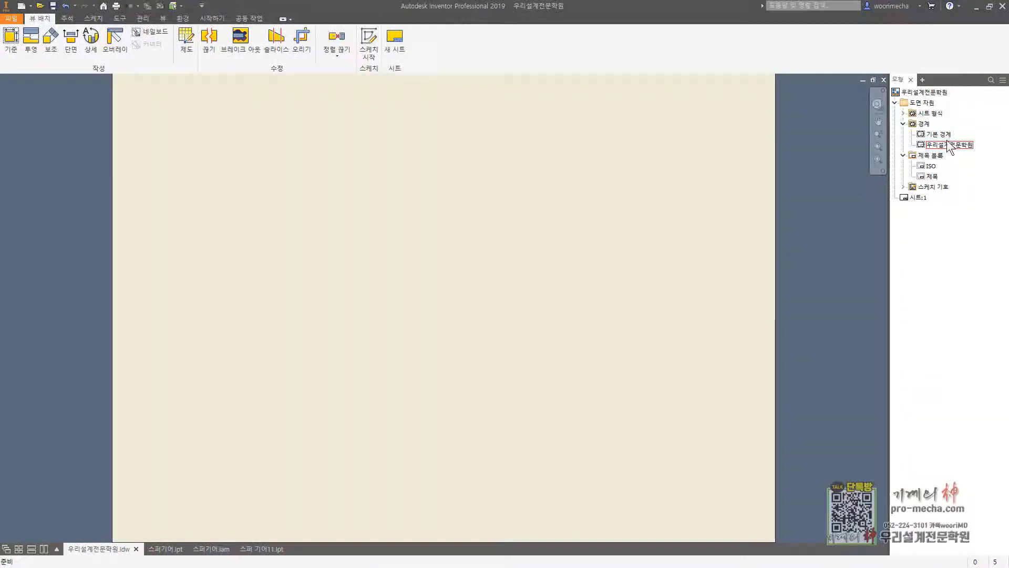
Insert the 우리설계전문학원 border on the sheet and place a front base view of the spur gear at scale 1.
{"action": "double_click", "coordinate": [929, 145]}
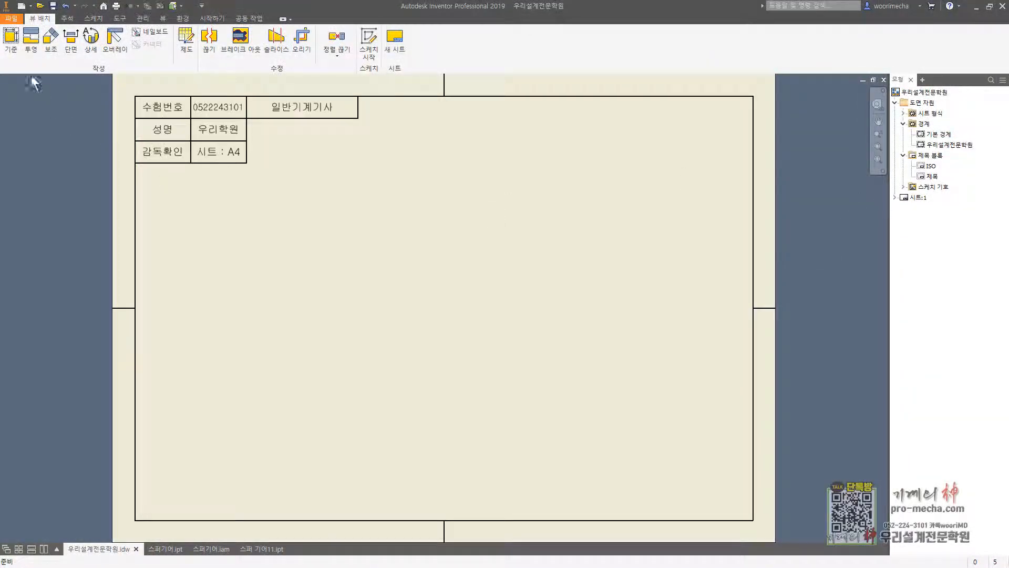
{"action": "left_click", "coordinate": [11, 41]}
{"action": "left_click", "coordinate": [925, 296]}
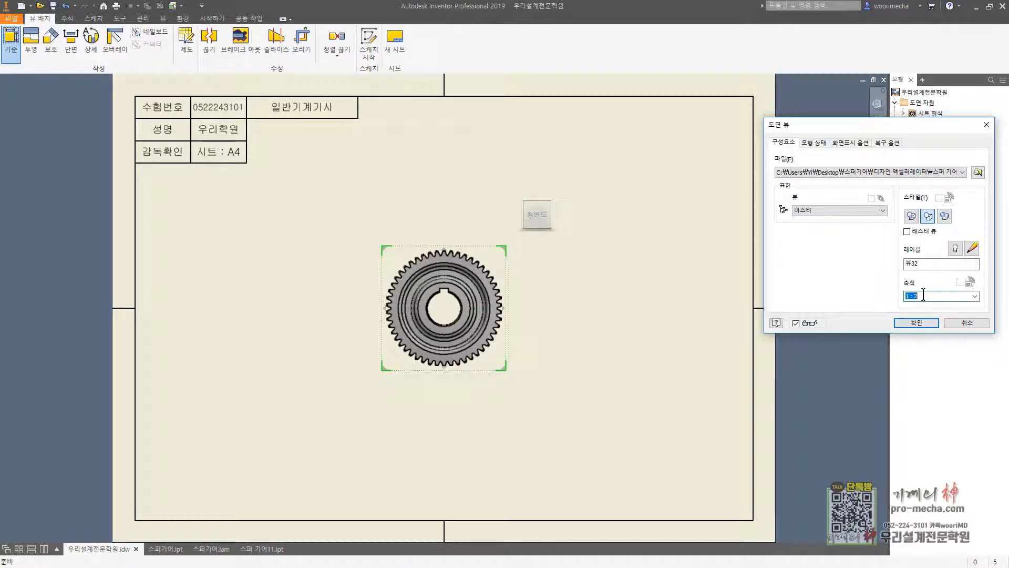
{"action": "type", "text": "1"}
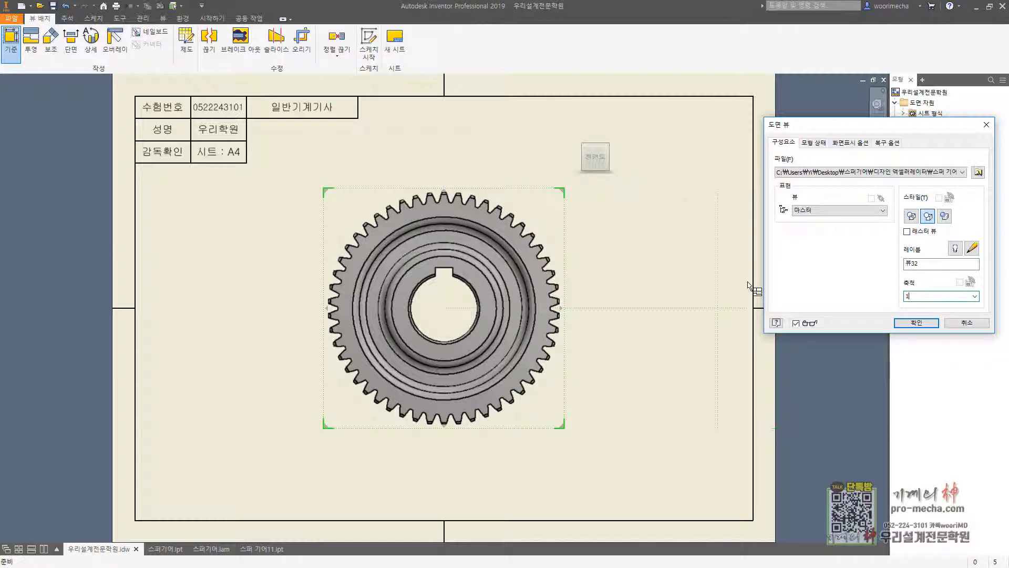
{"action": "left_click_drag", "start_coordinate": [514, 299], "coordinate": [462, 302]}
{"action": "left_click", "coordinate": [916, 322]}
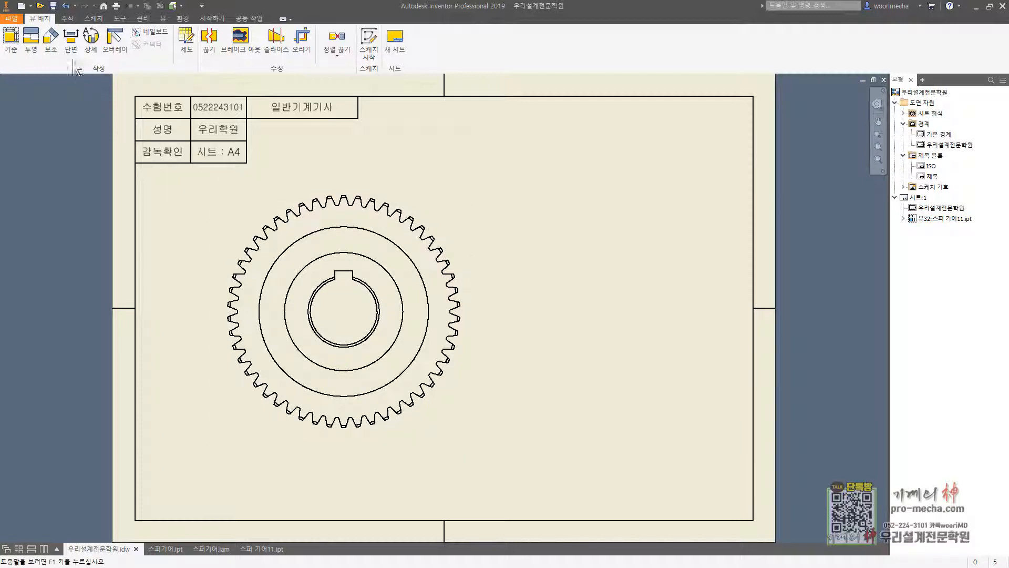
Create a section view along a vertical line through the gear's centre and place it to the right of the base view.
{"action": "left_click", "coordinate": [71, 42]}
{"action": "left_click", "coordinate": [386, 203]}
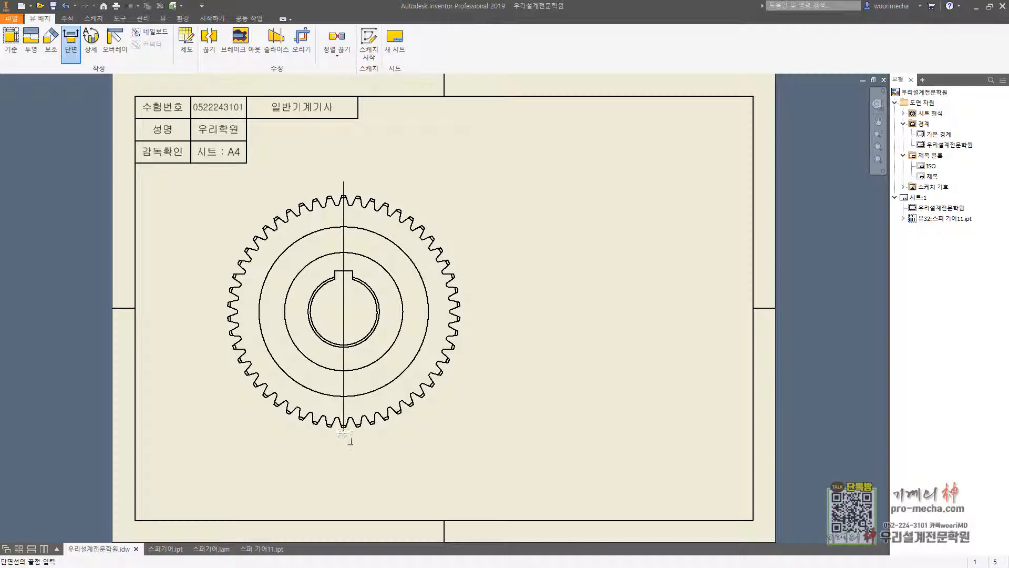
{"action": "left_click", "coordinate": [343, 447]}
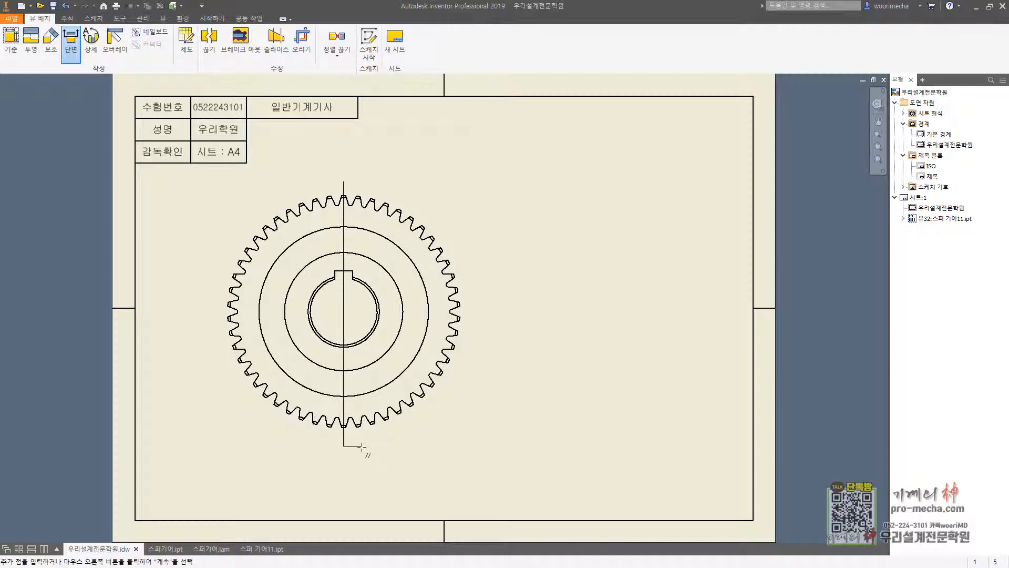
{"action": "right_click", "coordinate": [361, 446]}
{"action": "left_click", "coordinate": [398, 446]}
{"action": "left_click", "coordinate": [555, 379]}
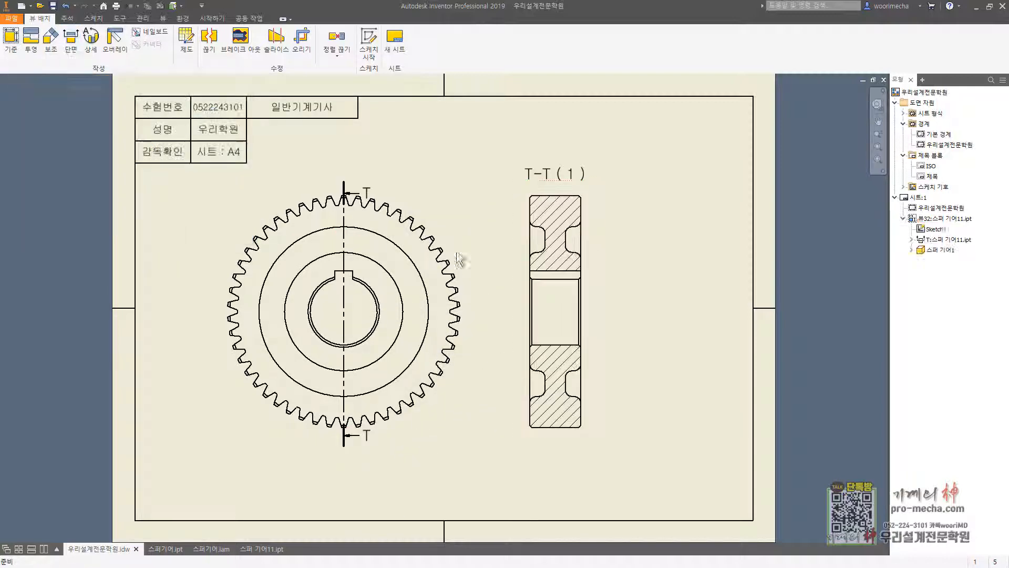
Suppress the gear's front base view so only the section view remains on the sheet.
{"action": "left_click", "coordinate": [432, 185]}
{"action": "right_click", "coordinate": [432, 185]}
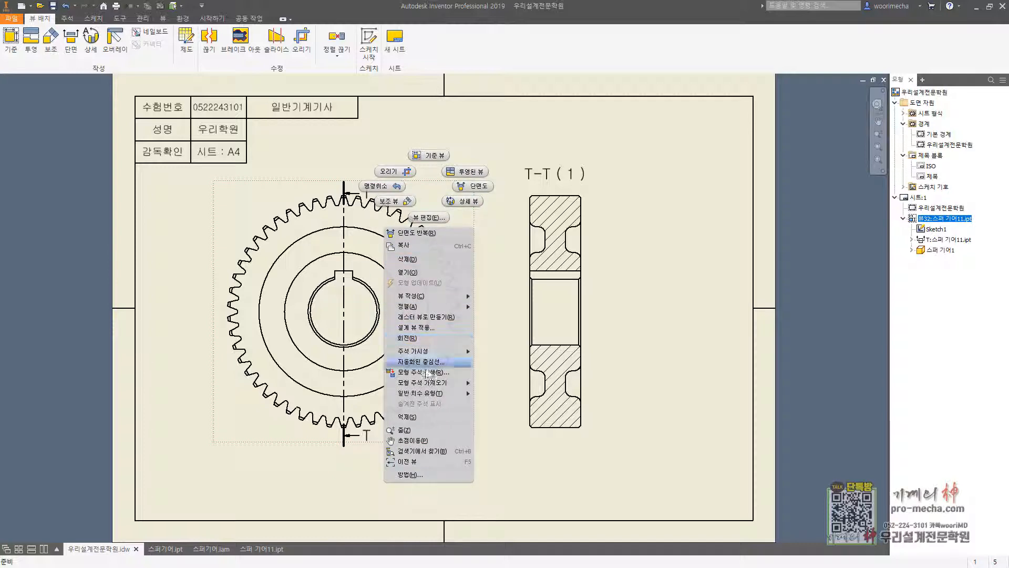
{"action": "left_click", "coordinate": [418, 415]}
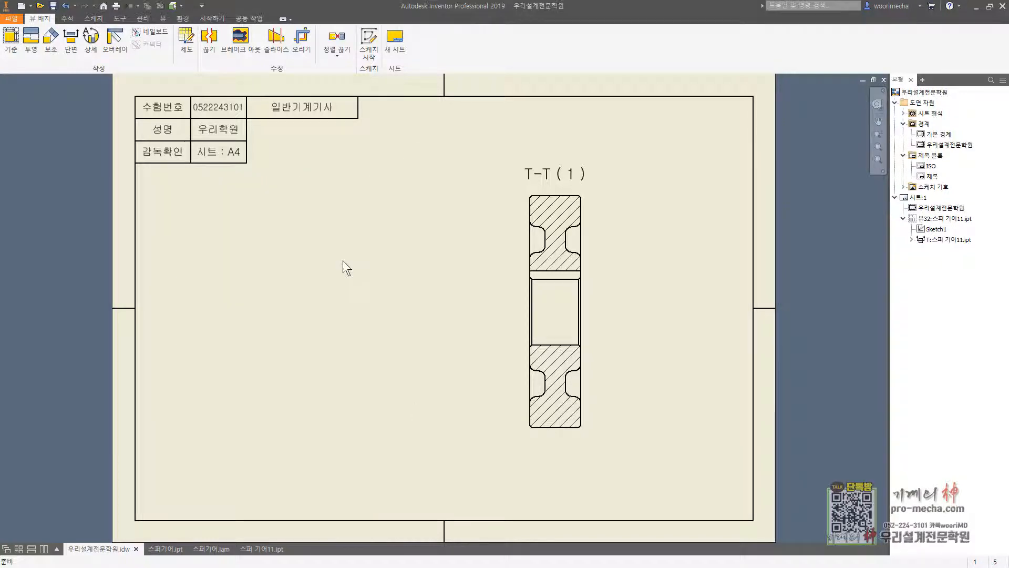
Project a front view of the gear from the section view and place it to the section's left.
{"action": "left_click", "coordinate": [31, 39]}
{"action": "left_click", "coordinate": [546, 292]}
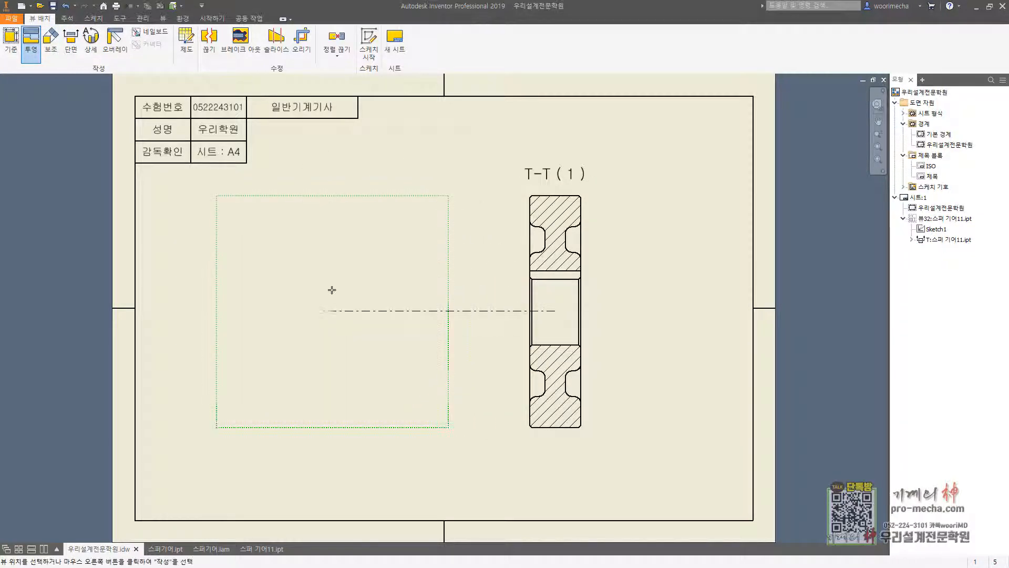
{"action": "right_click", "coordinate": [331, 290]}
{"action": "left_click", "coordinate": [312, 333]}
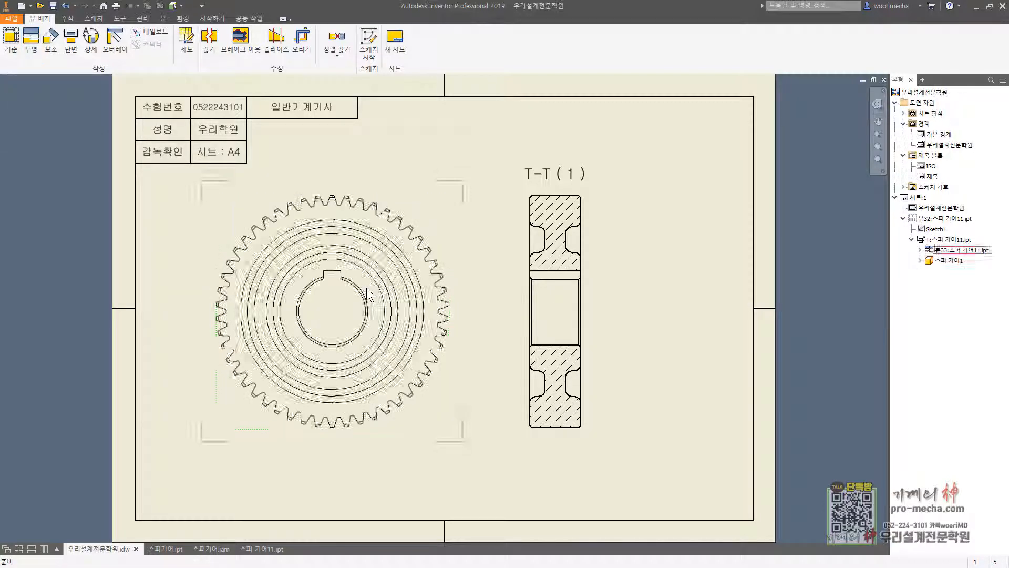
Crop the projected front view with a rectangle around the left half of the bore and keyway, ending at the bore's centre line.
{"action": "left_click", "coordinate": [302, 39]}
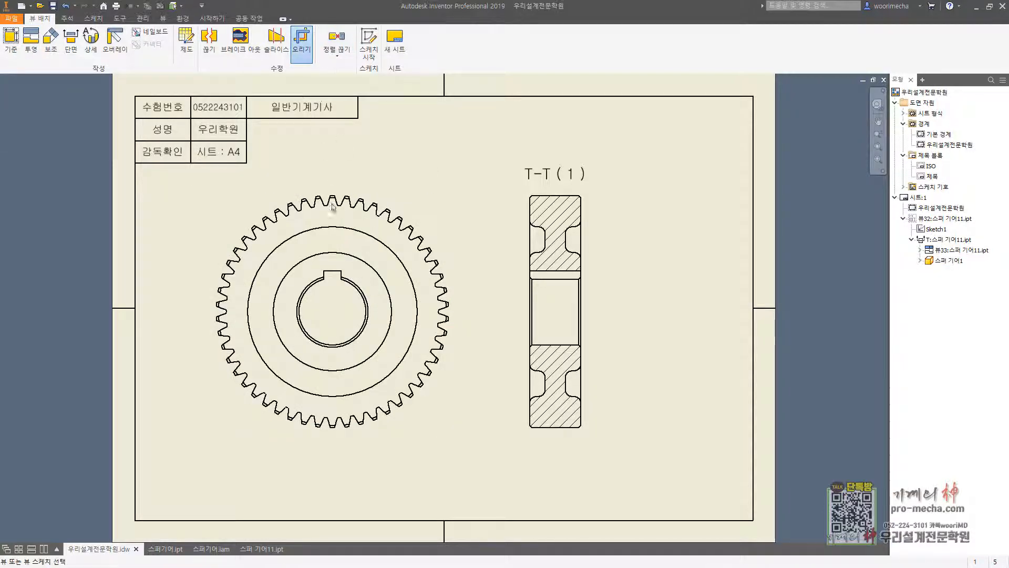
{"action": "left_click", "coordinate": [288, 254]}
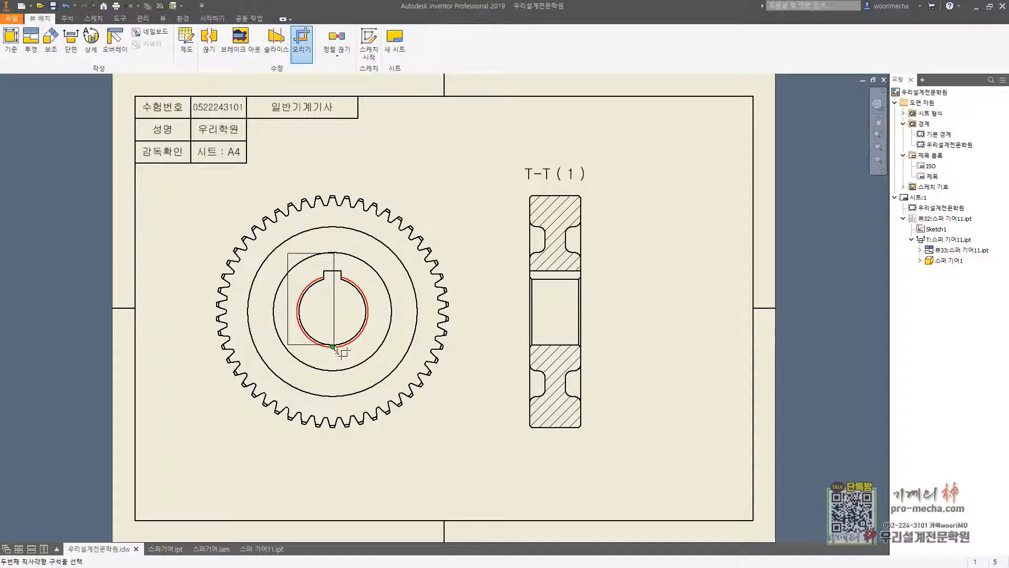
{"action": "scroll", "coordinate": [338, 347], "scroll_direction": "up", "scroll_amount": 4}
{"action": "left_click", "coordinate": [338, 342]}
{"action": "scroll", "coordinate": [379, 394], "scroll_direction": "up", "scroll_amount": 2}
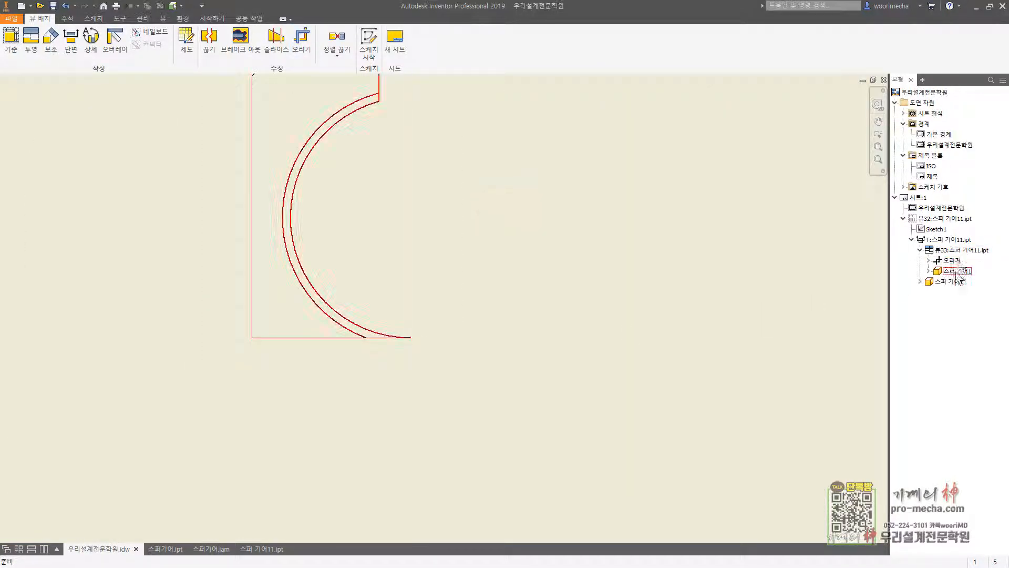
Hide the crop boundary lines, the bore's chamfer arc and the hub arc, leaving only the half bore and keyway outline.
{"action": "right_click", "coordinate": [958, 276]}
{"action": "left_click", "coordinate": [979, 290]}
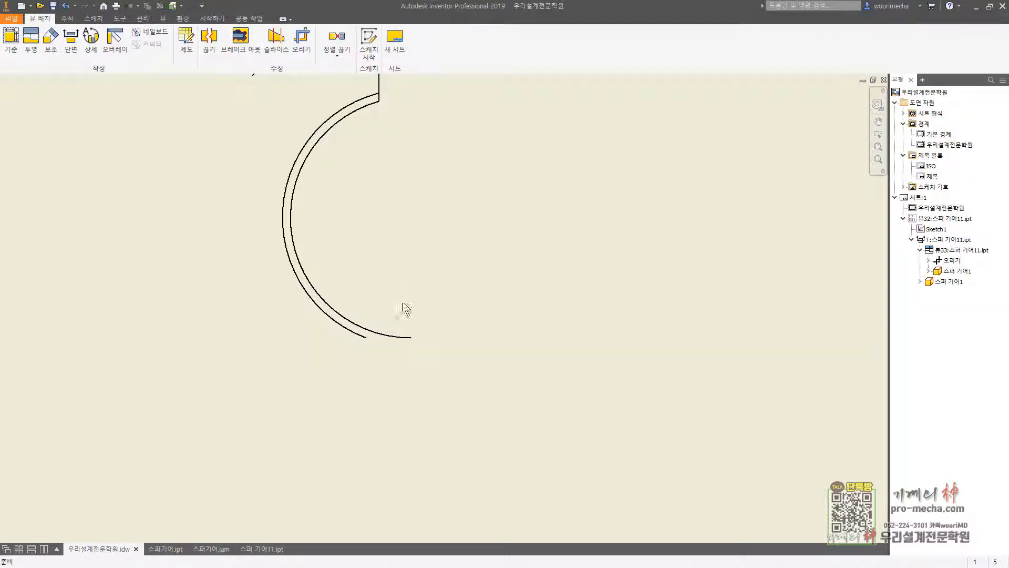
{"action": "right_click", "coordinate": [324, 313]}
{"action": "left_click", "coordinate": [367, 329]}
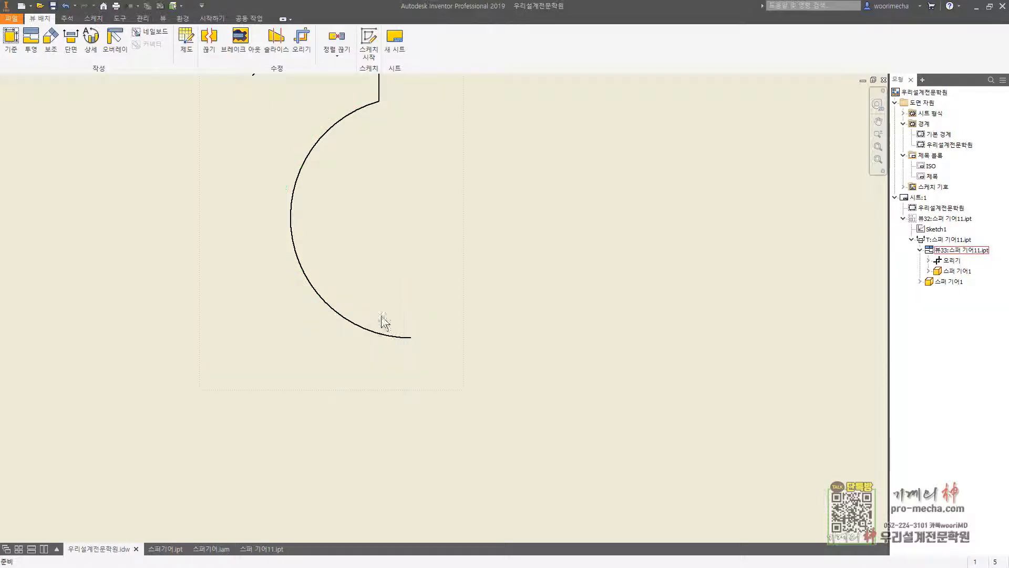
{"action": "scroll", "coordinate": [395, 256], "scroll_direction": "down", "scroll_amount": 3}
{"action": "middle_click_drag", "start_coordinate": [394, 256], "coordinate": [374, 278]}
{"action": "right_click", "coordinate": [358, 205]}
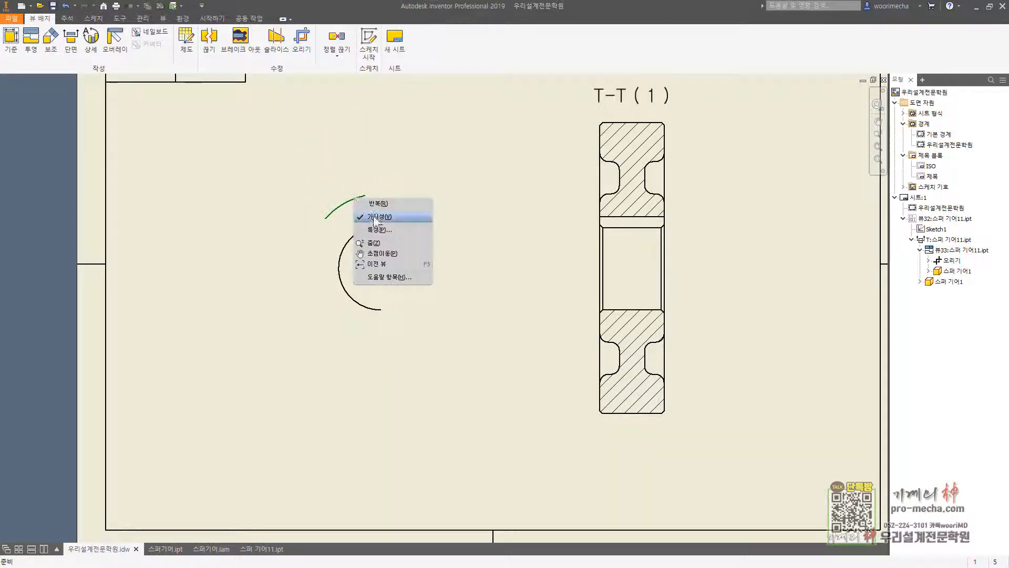
{"action": "left_click", "coordinate": [399, 220]}
Add a center mark to the bore arc in the cropped view.
{"action": "left_click", "coordinate": [67, 18]}
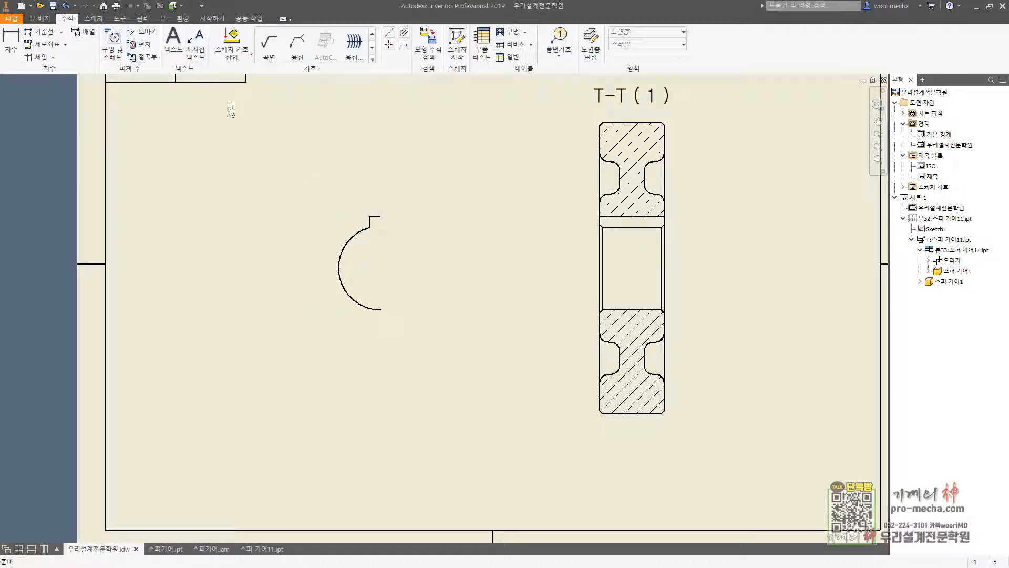
{"action": "left_click", "coordinate": [389, 45]}
{"action": "left_click", "coordinate": [390, 256]}
{"action": "key", "text": "Escape"}
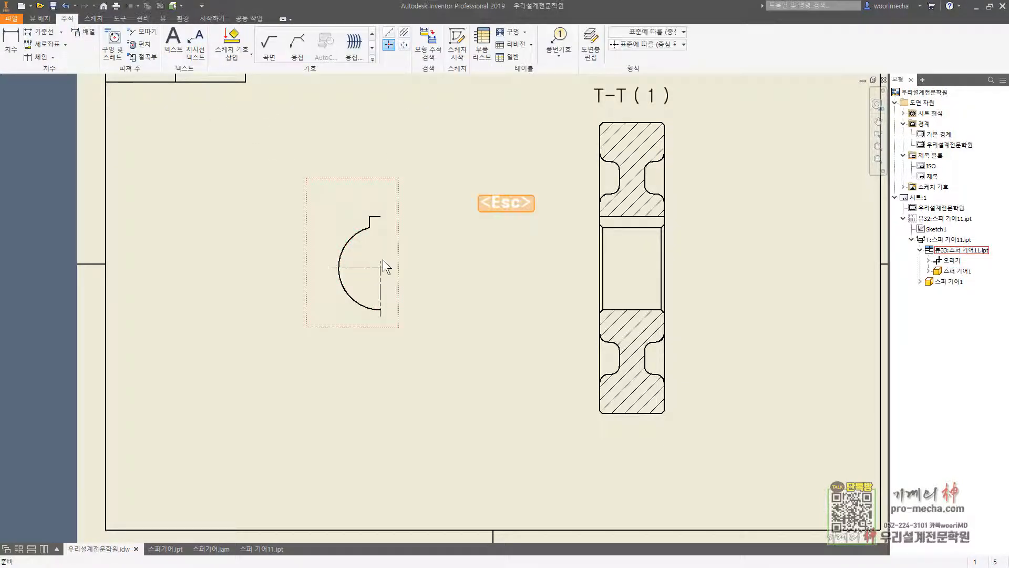
{"action": "key", "text": "Escape"}
Hide the hatching in the gear's section view.
{"action": "mouse_move", "coordinate": [571, 240]}
{"action": "middle_mouse_down"}
{"action": "mouse_move", "coordinate": [487, 270]}
{"action": "mouse_move", "coordinate": [405, 279]}
{"action": "middle_mouse_up"}
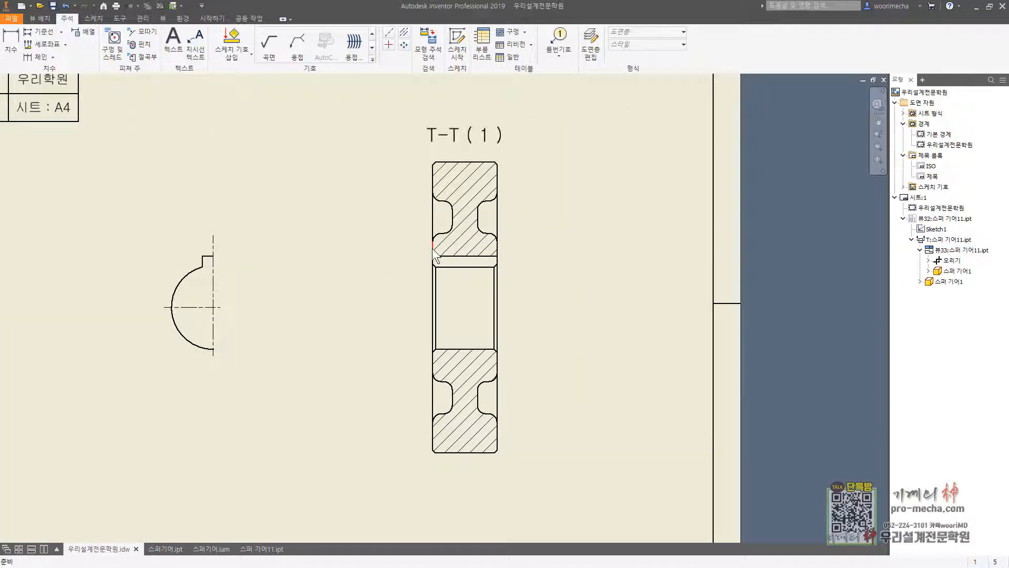
{"action": "right_click", "coordinate": [468, 184]}
{"action": "left_click", "coordinate": [496, 228]}
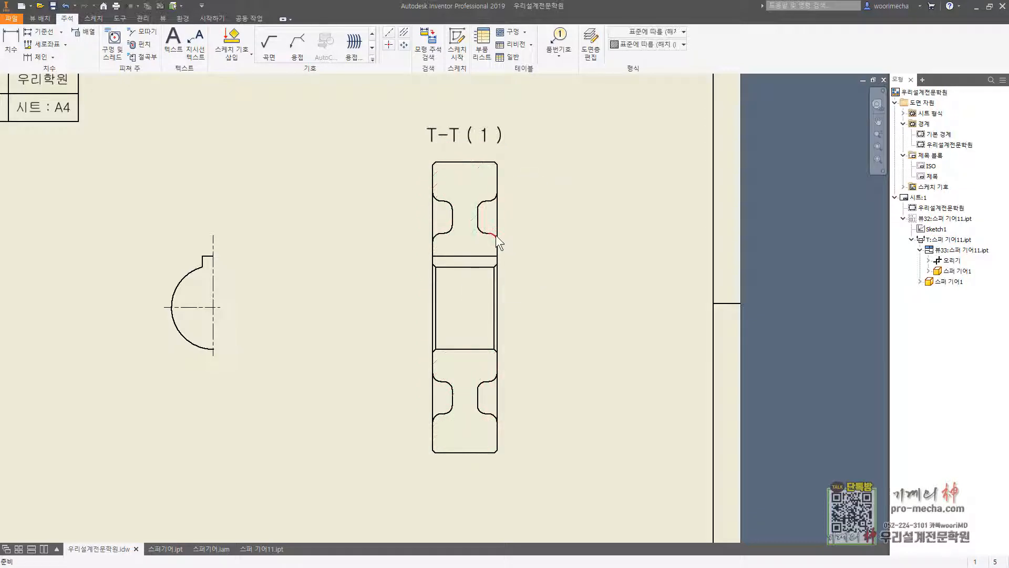
Delete all the text of the section view's label.
{"action": "double_click", "coordinate": [475, 150]}
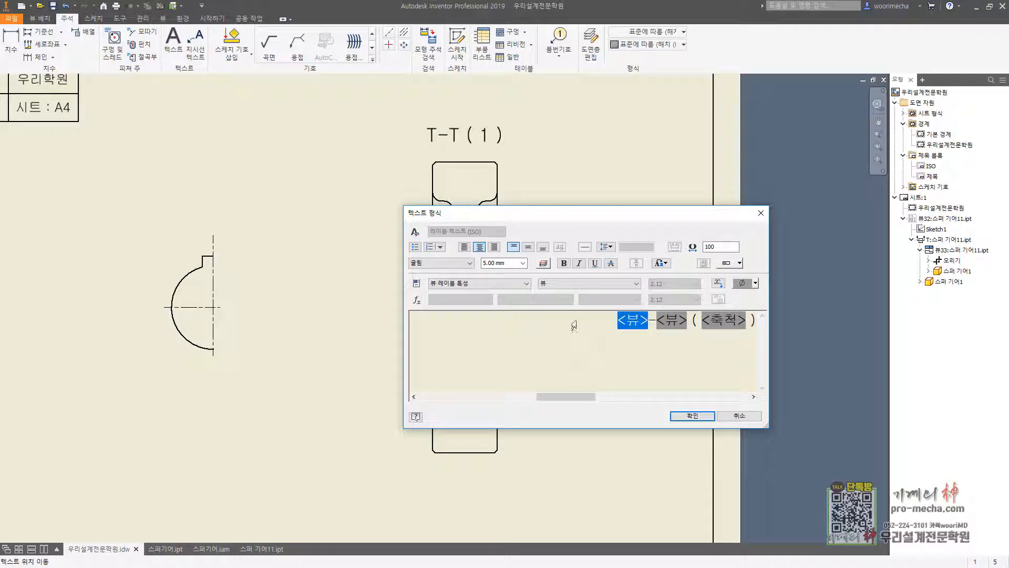
{"action": "key", "text": "ctrl+a"}
{"action": "key", "text": "Delete"}
{"action": "left_click", "coordinate": [690, 416]}
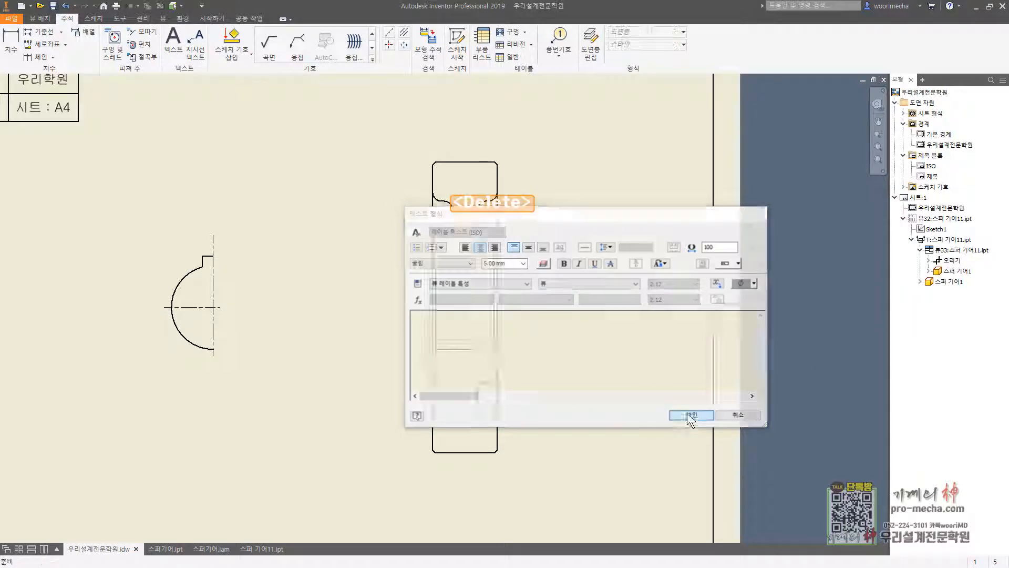
In a new sketch on the gear's section view, draw a horizontal line across the tooth area just below the upper edge.
{"action": "left_click", "coordinate": [457, 46]}
{"action": "left_click", "coordinate": [495, 153]}
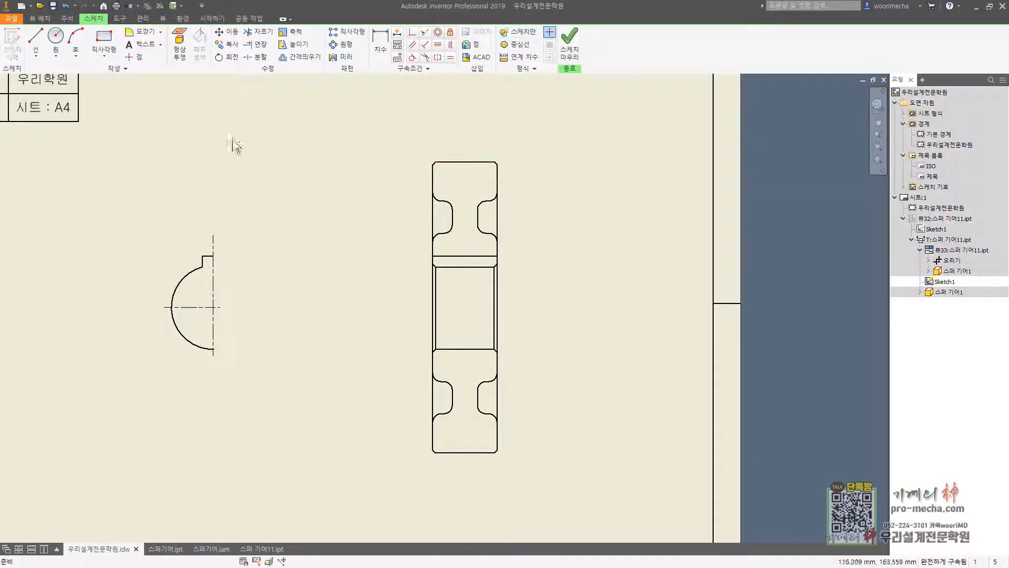
{"action": "left_click", "coordinate": [35, 43]}
{"action": "scroll", "coordinate": [424, 158], "scroll_direction": "up", "scroll_amount": 3}
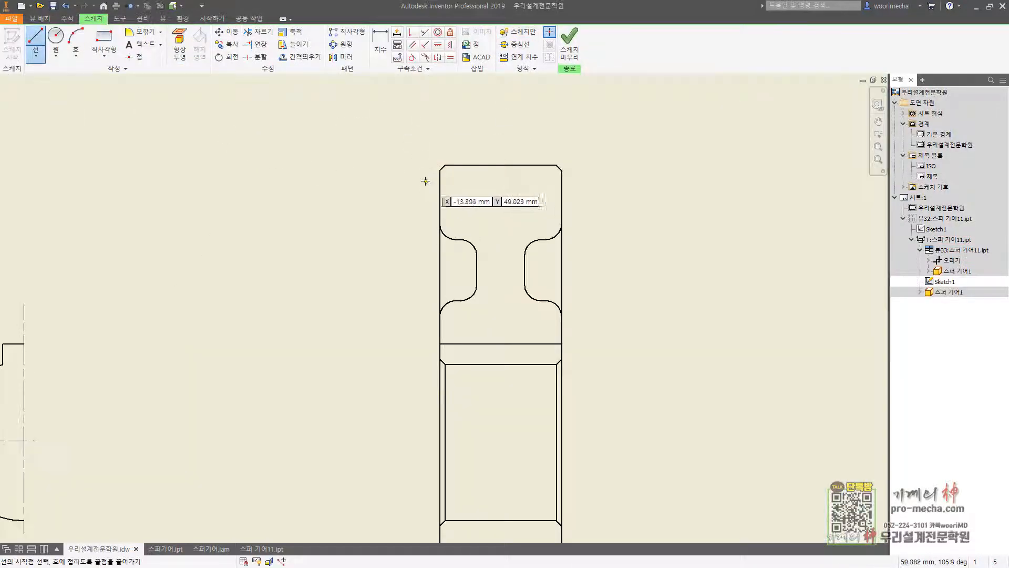
{"action": "left_click", "coordinate": [425, 180]}
{"action": "left_click", "coordinate": [583, 180]}
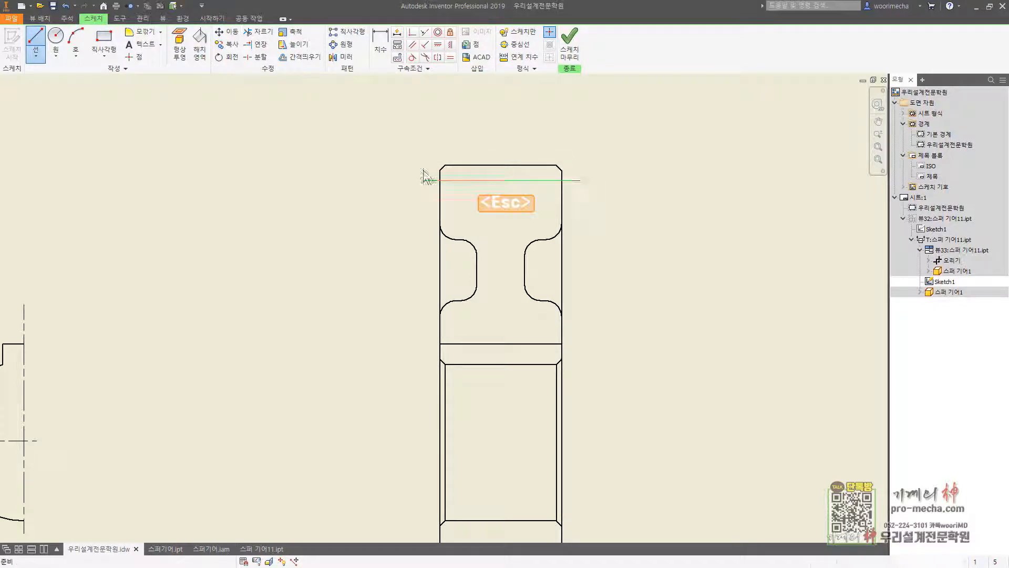
{"action": "key", "text": "Escape"}
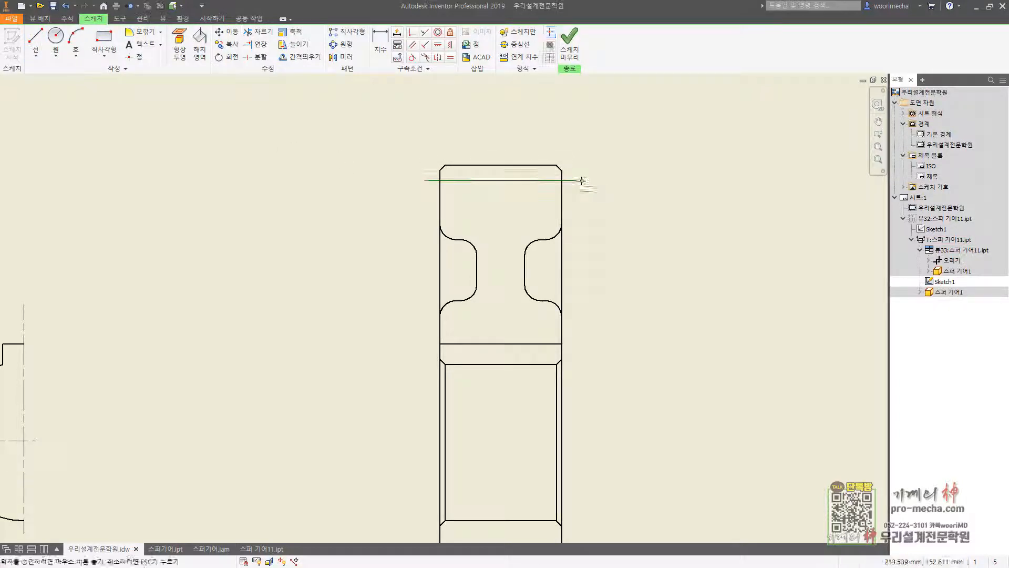
Draw a second horizontal line across the gear a little below the first, overhanging both sides.
{"action": "left_click", "coordinate": [35, 42]}
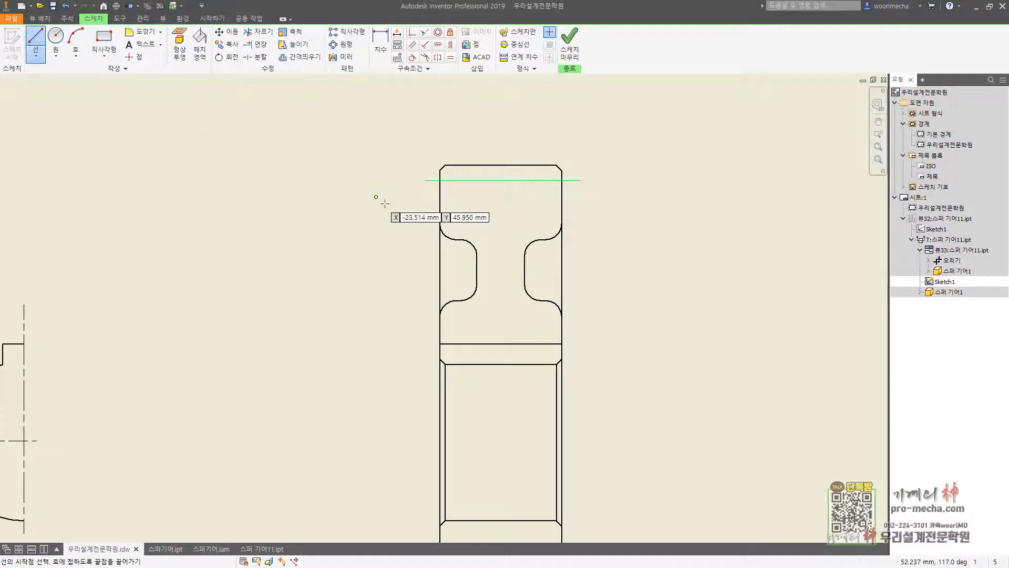
{"action": "left_click", "coordinate": [418, 196]}
{"action": "left_click", "coordinate": [592, 195]}
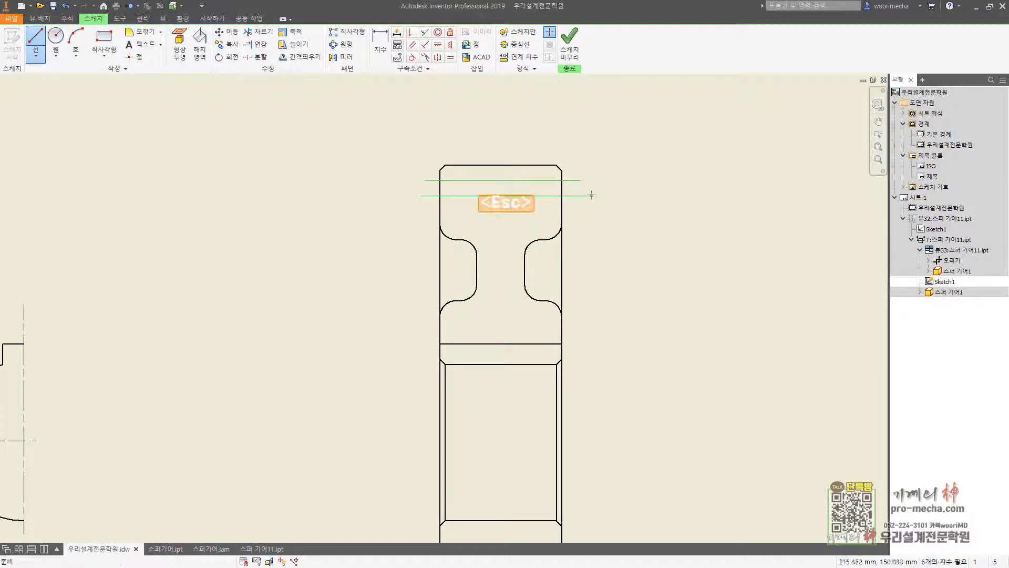
{"action": "key", "text": "Escape"}
Project the edges of the gear's upper section into the sketch and dimension the lower line 4.5 mm below the top edge.
{"action": "left_click", "coordinate": [179, 45]}
{"action": "left_click_drag", "start_coordinate": [289, 126], "coordinate": [643, 350]}
{"action": "left_click", "coordinate": [380, 45]}
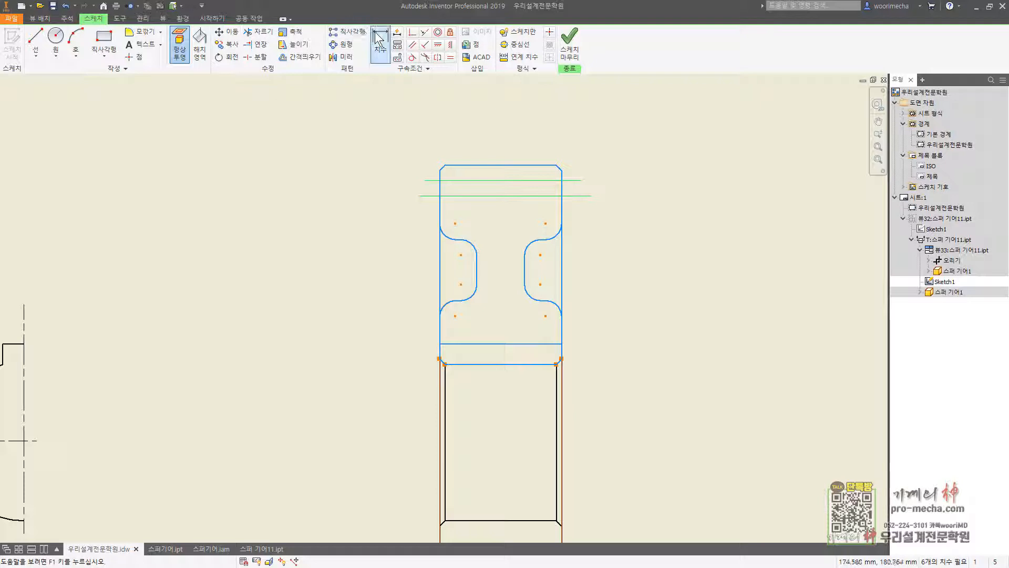
{"action": "left_click", "coordinate": [498, 196]}
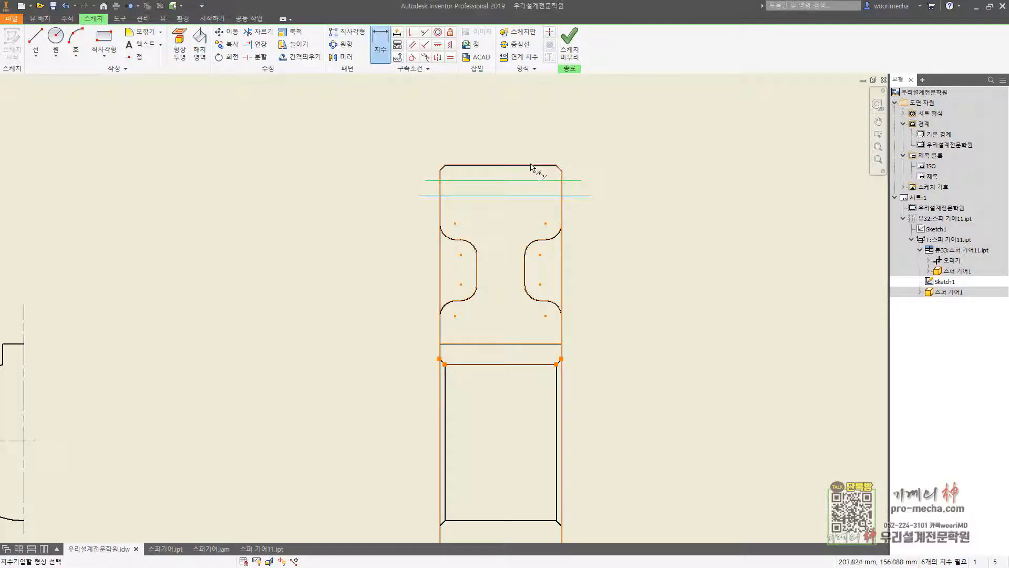
{"action": "left_click", "coordinate": [531, 166]}
{"action": "left_click", "coordinate": [675, 187]}
{"action": "type", "text": "4.5"}
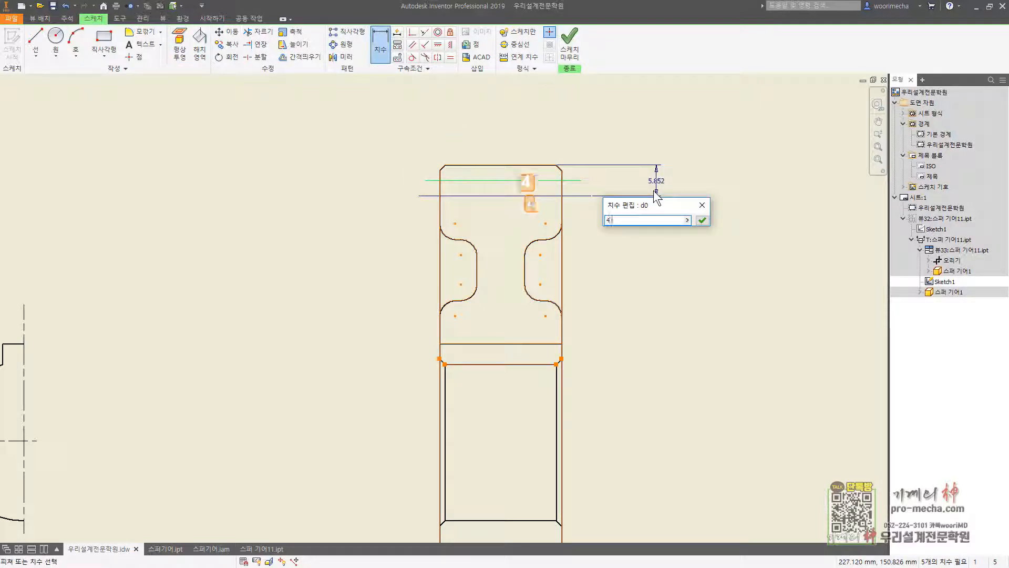
{"action": "key", "text": "Return"}
Dimension the upper sketch line 2 mm below the gear's top edge.
{"action": "left_click", "coordinate": [548, 180]}
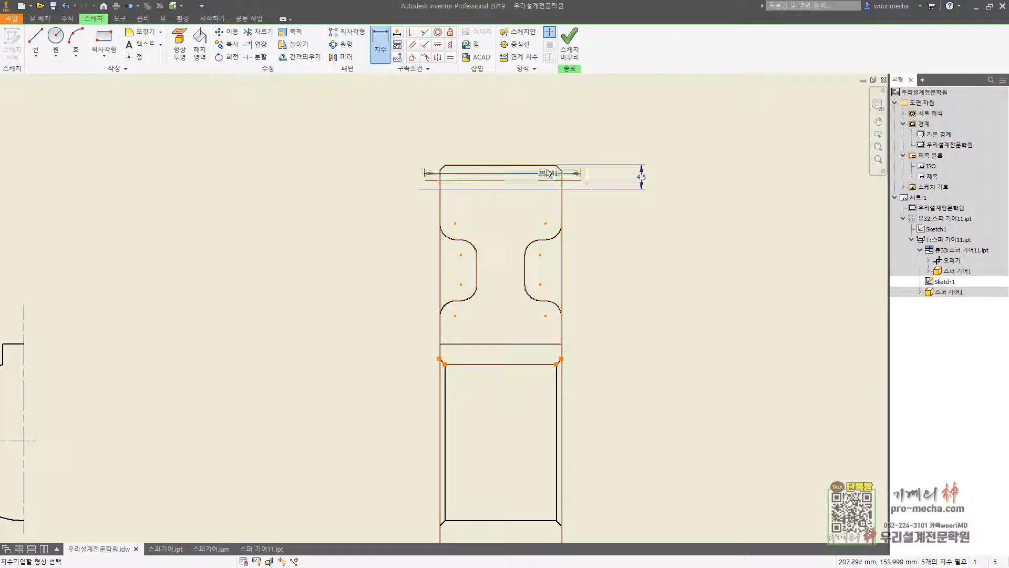
{"action": "left_click", "coordinate": [548, 165]}
{"action": "left_click", "coordinate": [559, 131]}
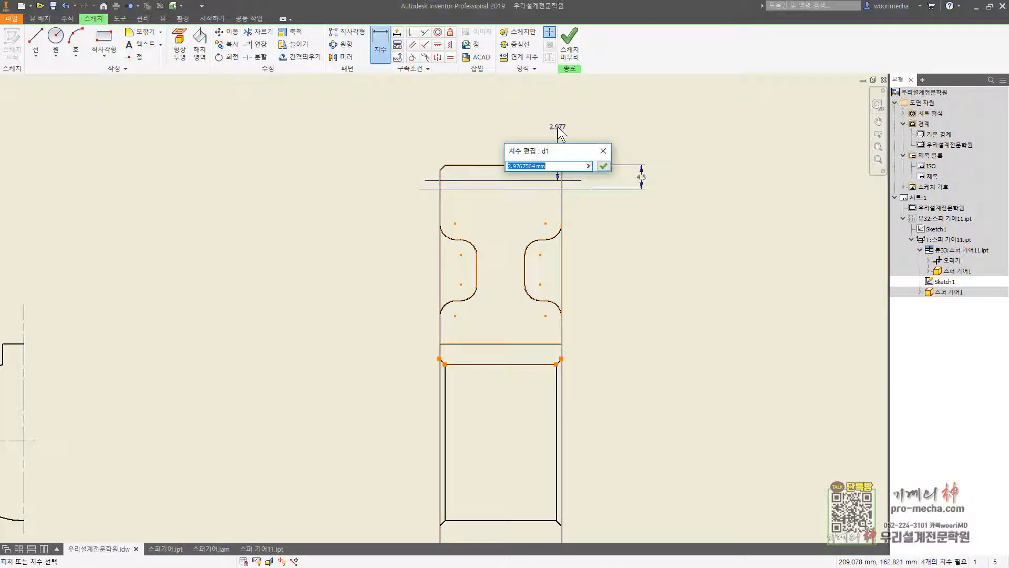
{"action": "type", "text": "2"}
{"action": "key", "text": "Return"}
{"action": "key", "text": "Escape"}
Change the upper sketch line's line type to chain (체인).
{"action": "right_click", "coordinate": [576, 176]}
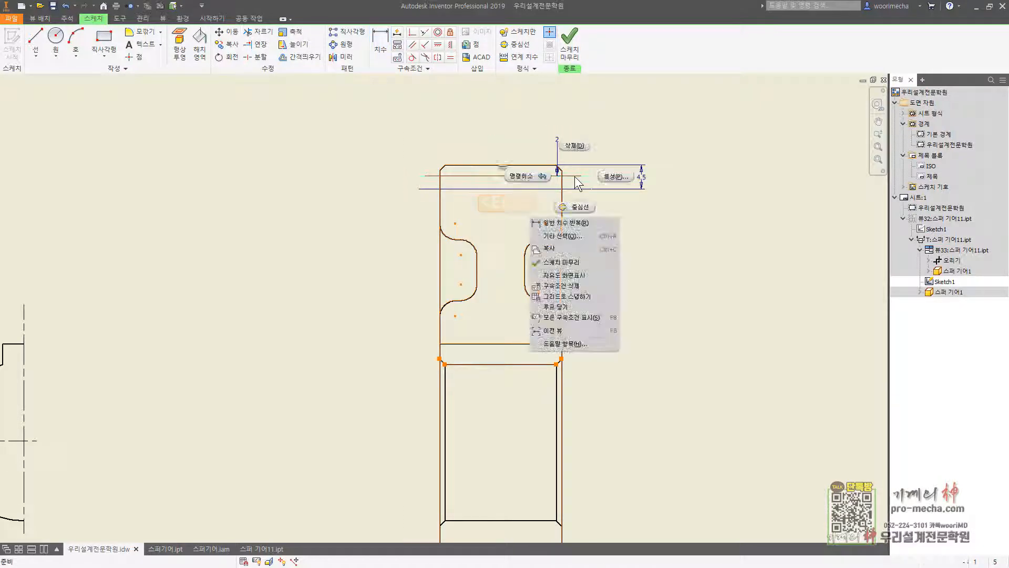
{"action": "left_click", "coordinate": [614, 178]}
{"action": "left_click", "coordinate": [106, 108]}
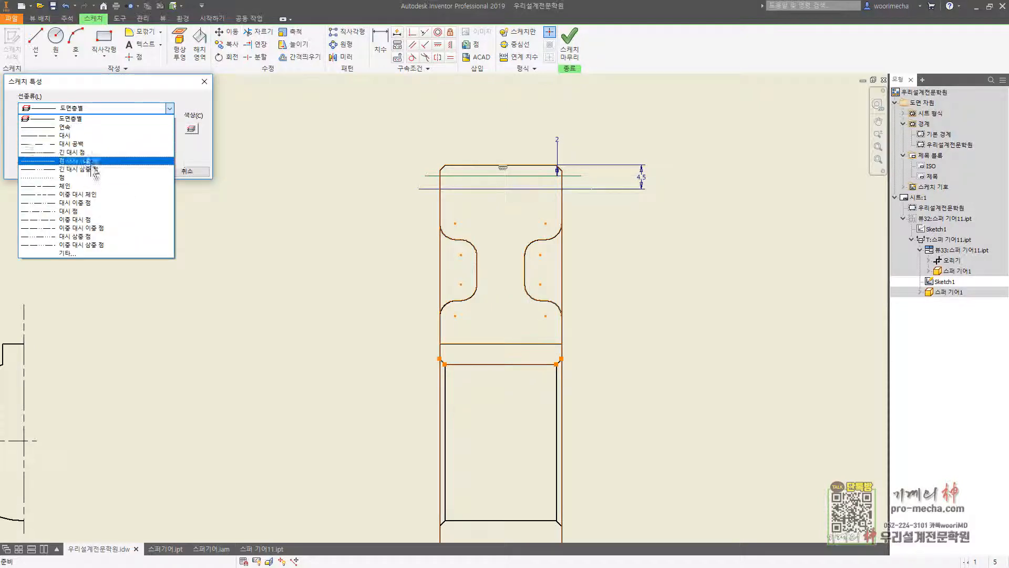
{"action": "left_click", "coordinate": [117, 188]}
{"action": "left_click", "coordinate": [132, 172]}
{"action": "key", "text": "Escape"}
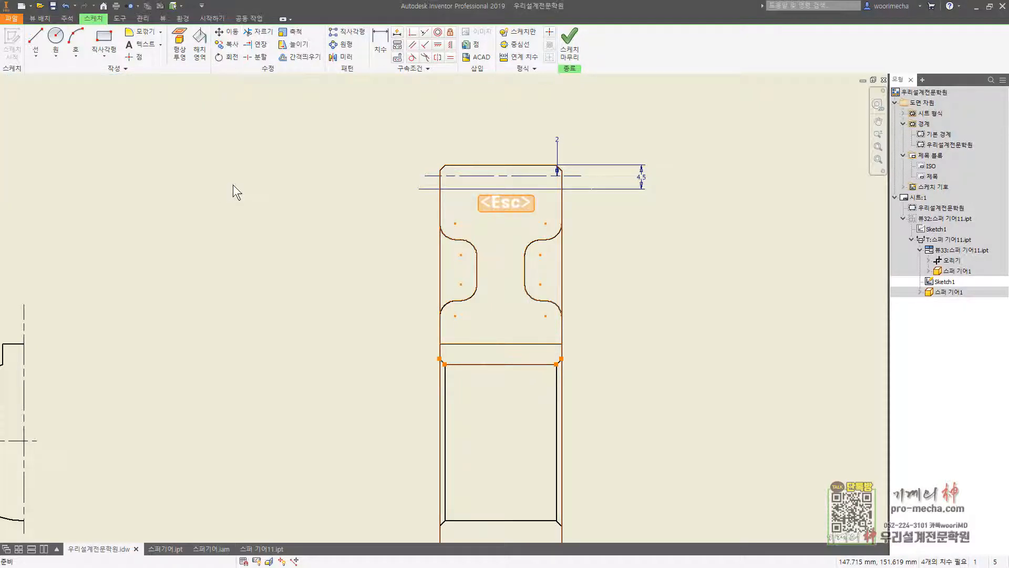
Trim the overhanging ends of the lower sketch line back to the gear's side edges.
{"action": "left_click", "coordinate": [258, 31]}
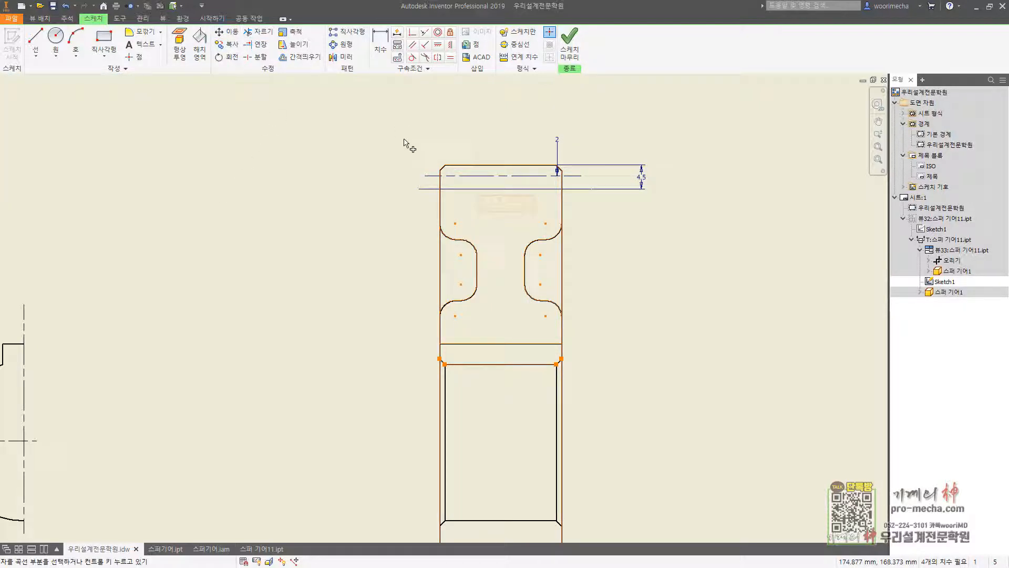
{"action": "left_click", "coordinate": [596, 198]}
{"action": "key", "text": "Escape"}
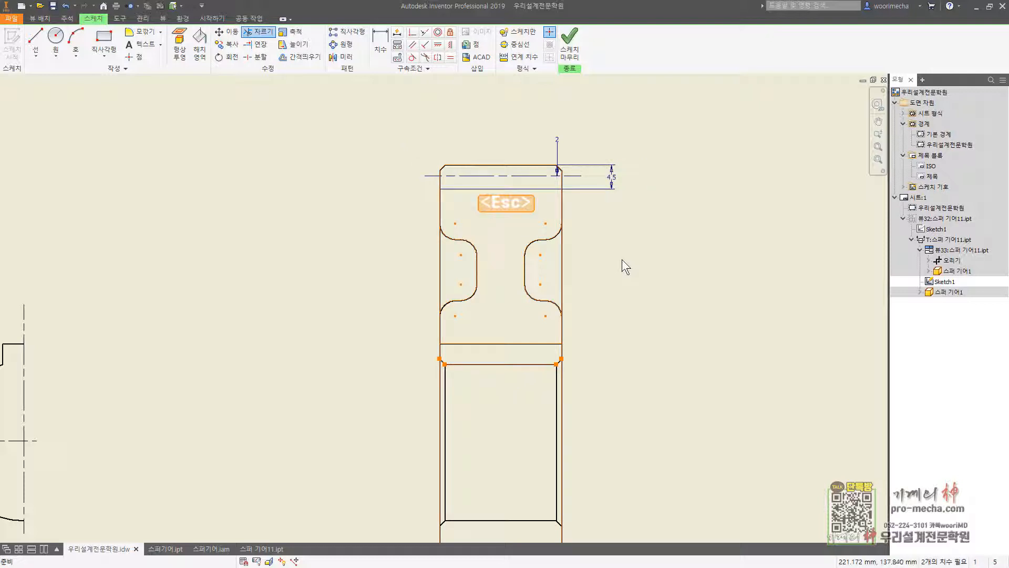
Hatch the web region between the lower line and the keyway edge with ANSI 31 at 45 degrees and scale 1.000, and finish the sketch.
{"action": "left_click", "coordinate": [200, 46]}
{"action": "left_click", "coordinate": [480, 226]}
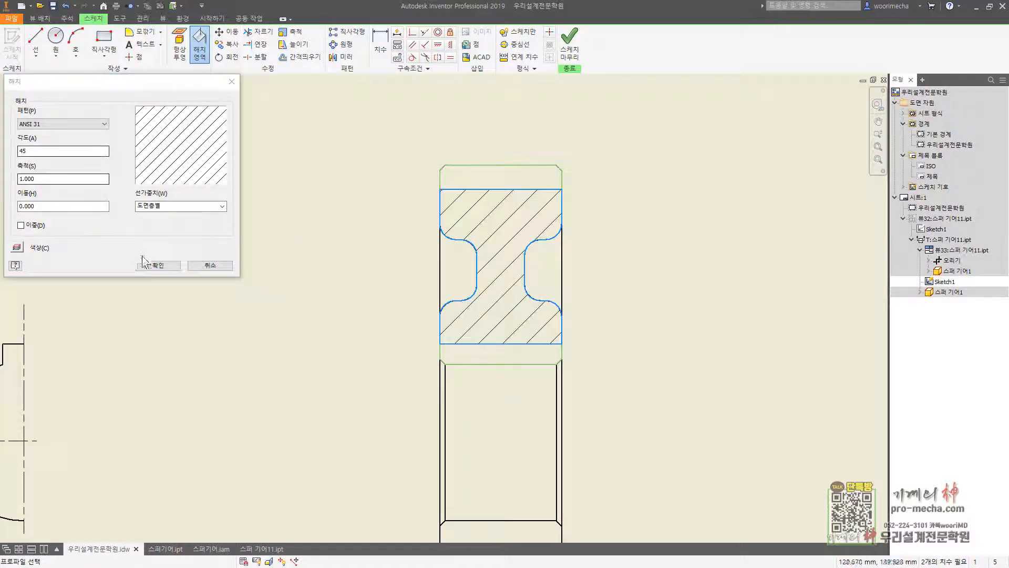
{"action": "left_click", "coordinate": [158, 265]}
{"action": "left_click", "coordinate": [581, 65]}
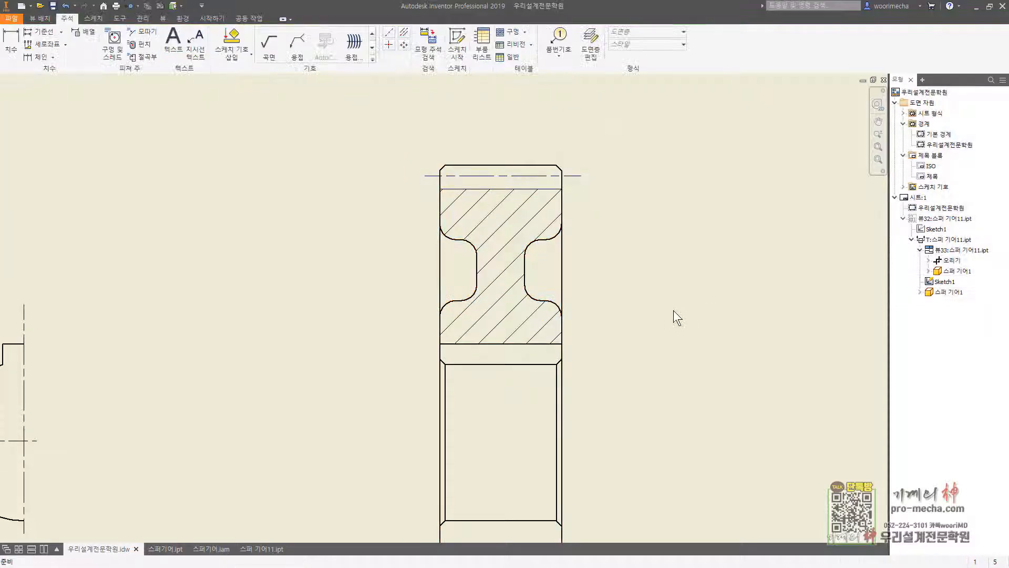
{"action": "scroll", "coordinate": [667, 307], "scroll_direction": "down", "scroll_amount": 5}
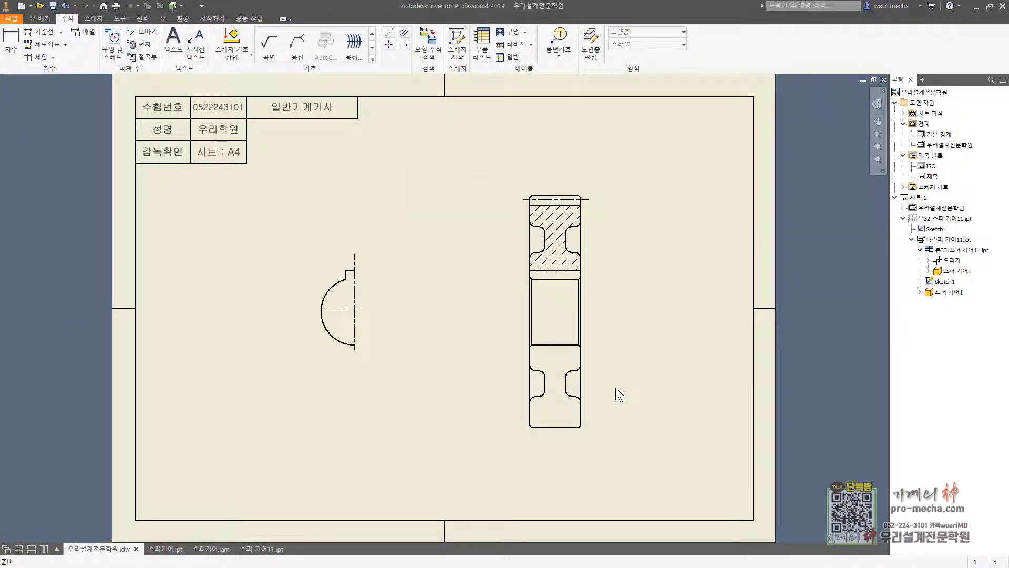
{"action": "left_click", "coordinate": [403, 32]}
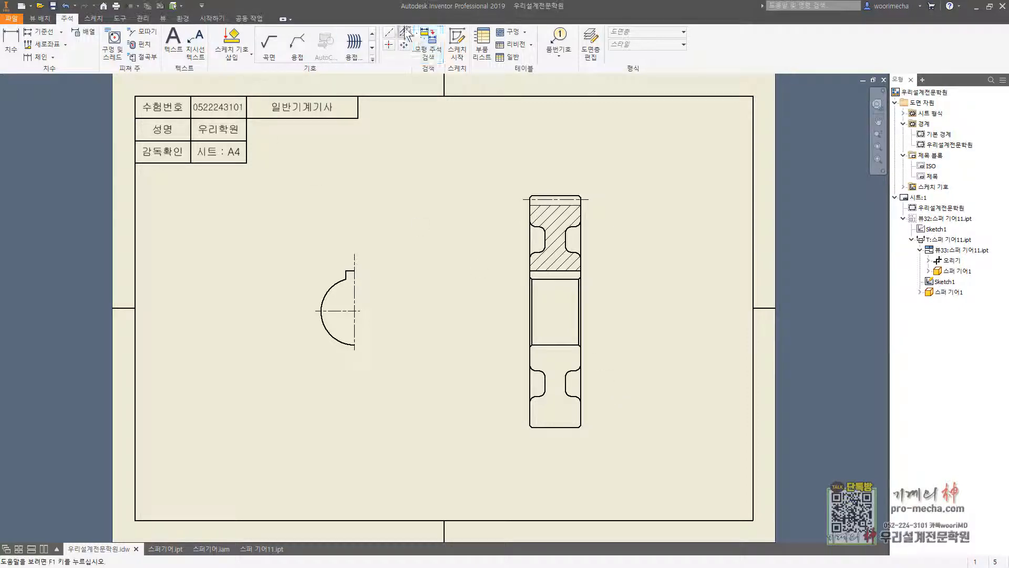
{"action": "scroll", "coordinate": [575, 223], "scroll_direction": "up", "scroll_amount": 2}
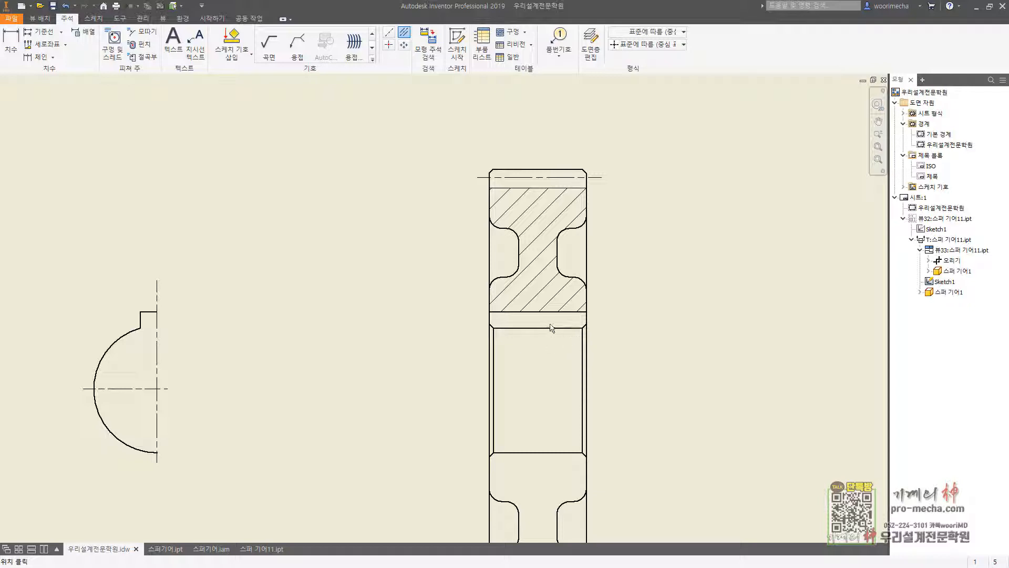
{"action": "scroll", "coordinate": [581, 299], "scroll_direction": "up", "scroll_amount": 4}
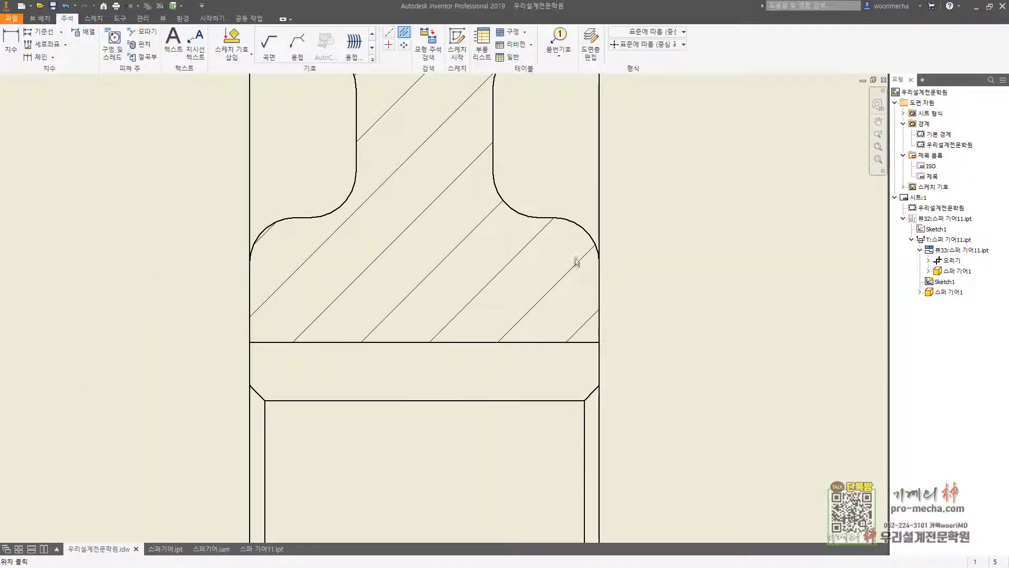
{"action": "scroll", "coordinate": [576, 262], "scroll_direction": "down", "scroll_amount": 5}
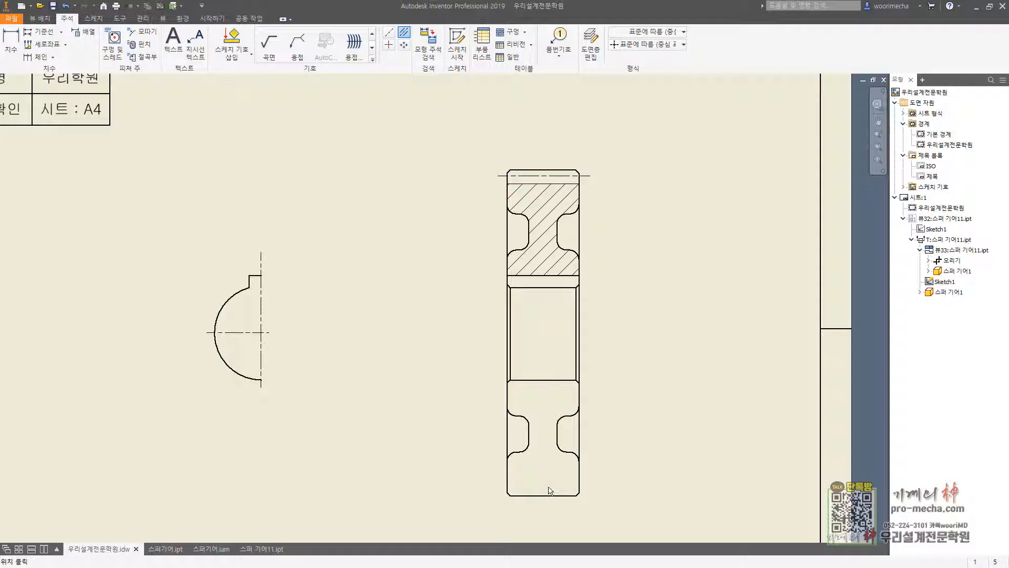
Add a horizontal centerline through the middle of the bore, between the midpoints of the gear's side edges.
{"action": "left_click", "coordinate": [389, 32]}
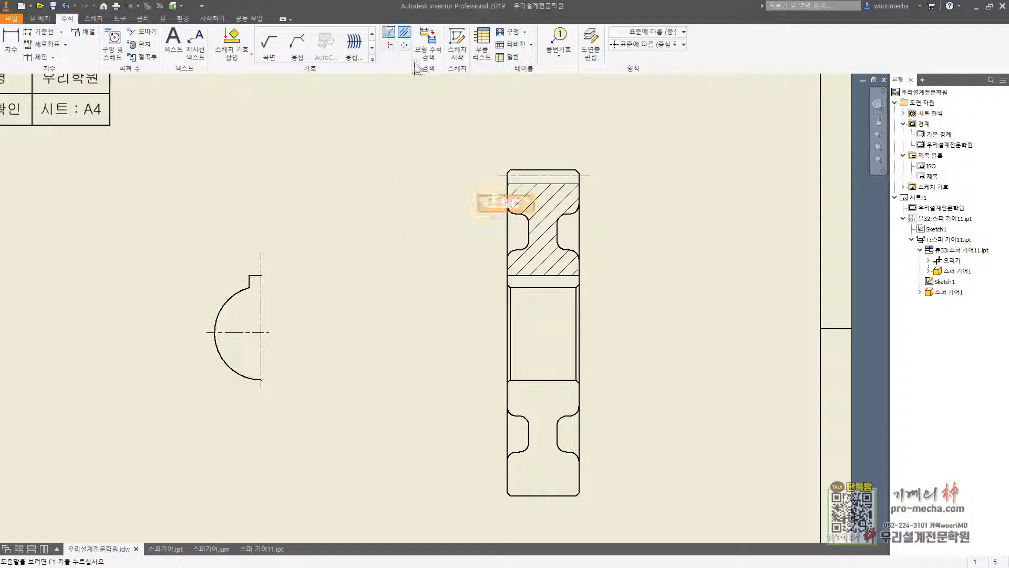
{"action": "left_click", "coordinate": [506, 332]}
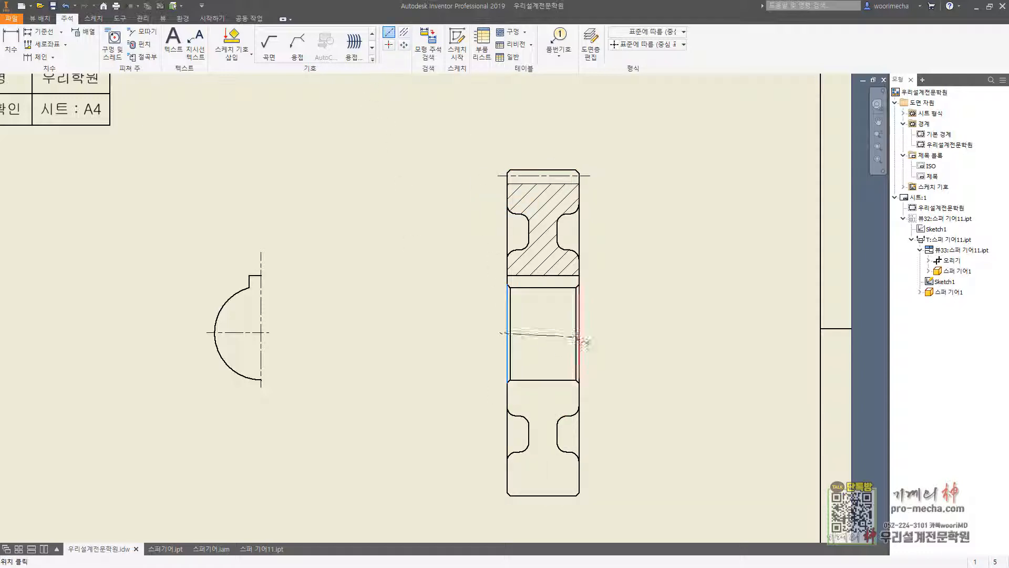
{"action": "right_click", "coordinate": [639, 338]}
{"action": "left_click", "coordinate": [677, 340]}
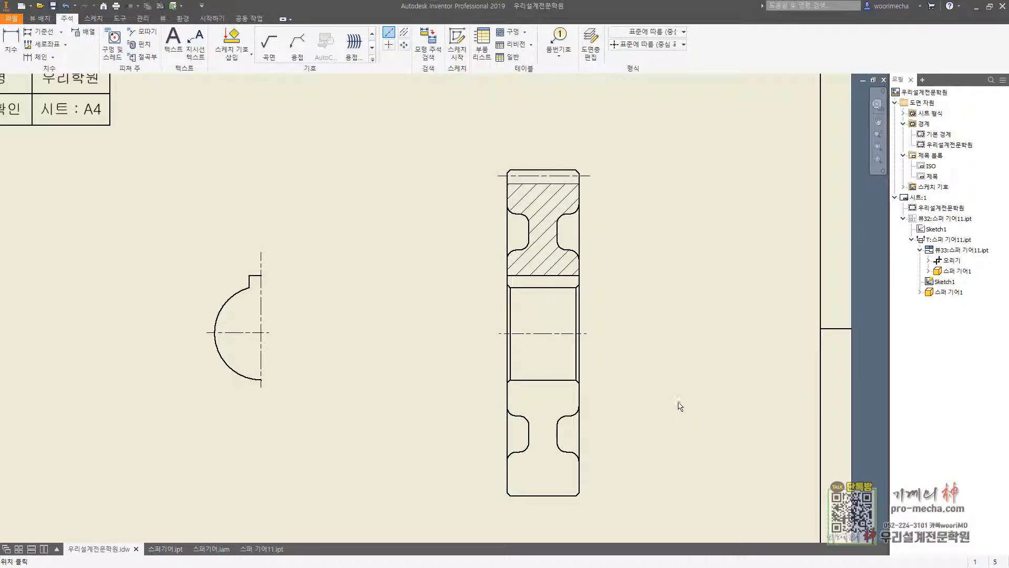
In a second sketch on the section view, draw a horizontal line just above the gear, spanning roughly its face width.
{"action": "mouse_move", "coordinate": [678, 405]}
{"action": "middle_mouse_down"}
{"action": "mouse_move", "coordinate": [613, 349]}
{"action": "mouse_move", "coordinate": [607, 315]}
{"action": "middle_mouse_up"}
{"action": "middle_click_drag", "start_coordinate": [582, 225], "coordinate": [582, 335]}
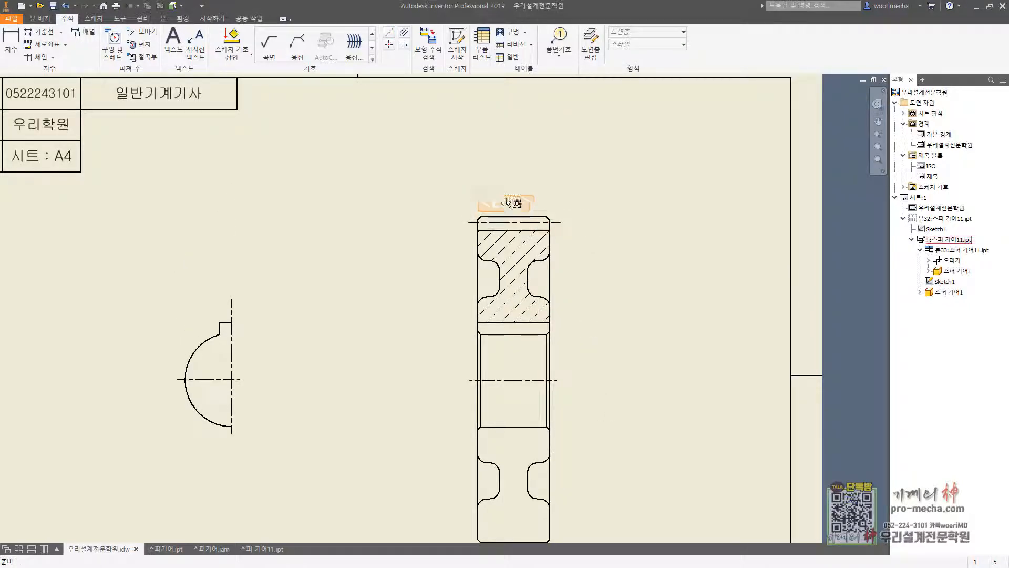
{"action": "left_click", "coordinate": [499, 206]}
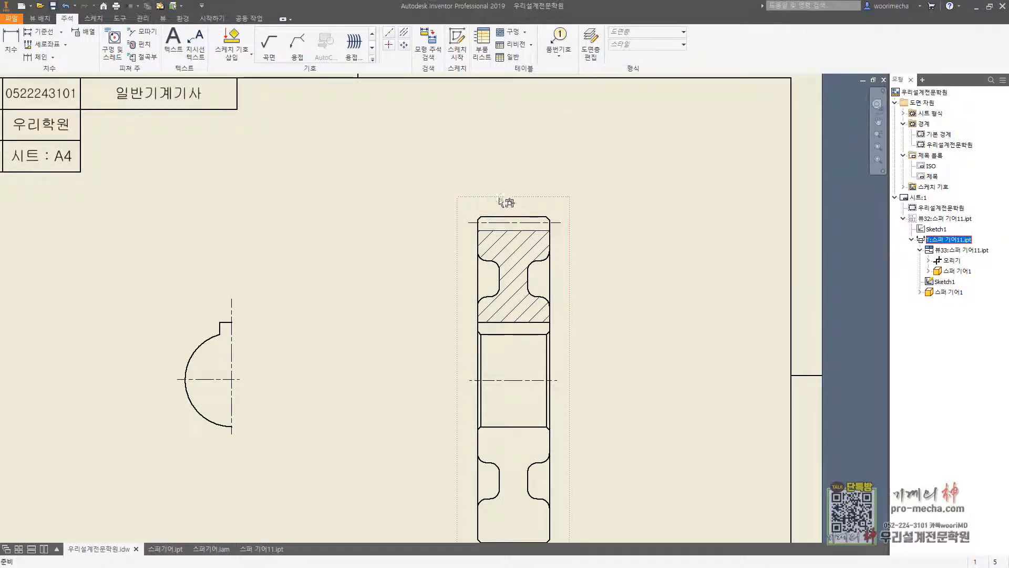
{"action": "left_click", "coordinate": [457, 50]}
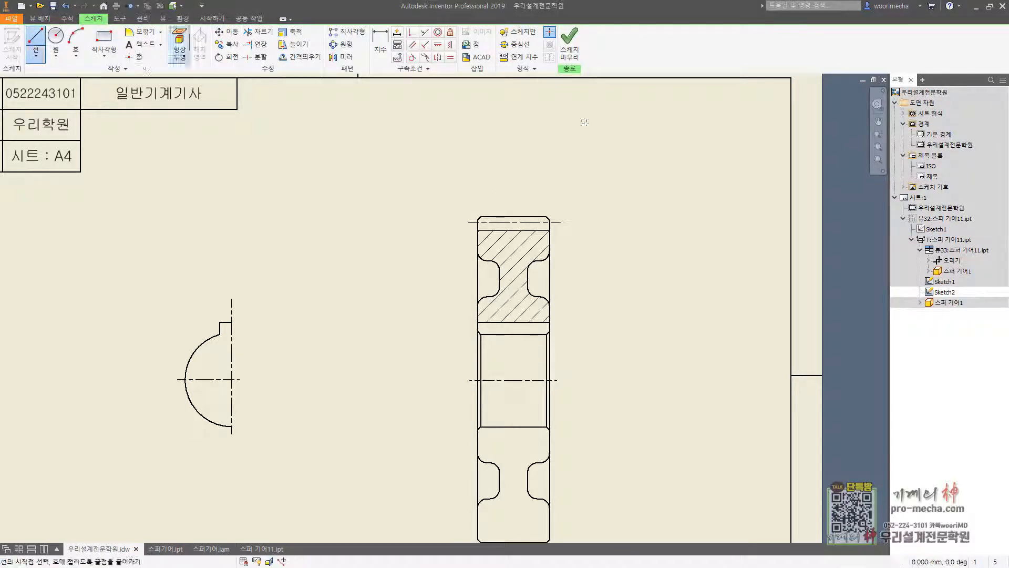
{"action": "left_click", "coordinate": [480, 199]}
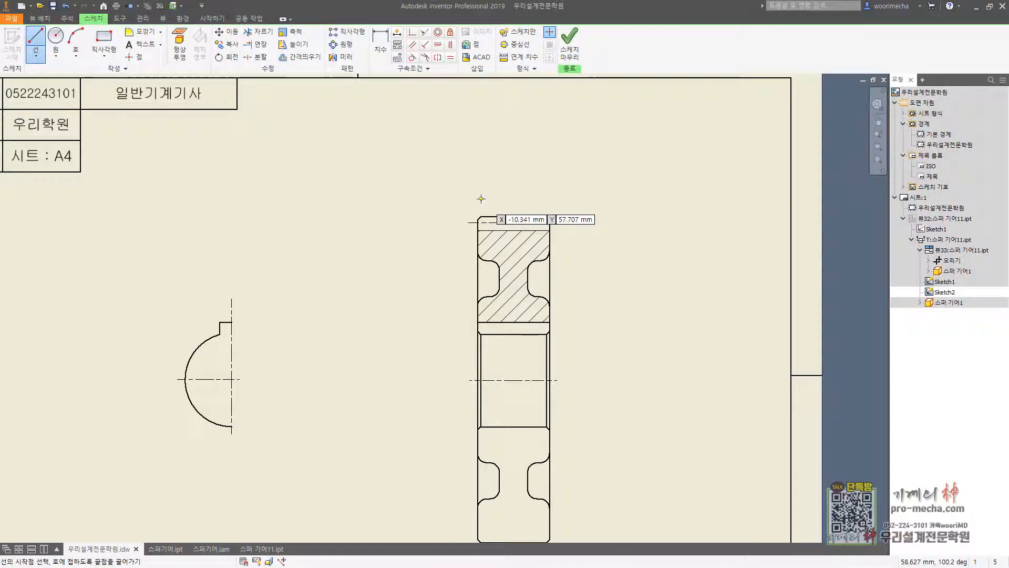
{"action": "left_click", "coordinate": [547, 199]}
{"action": "key", "text": "Escape"}
Format the line above the gear as a 0.50 mm chain line at scale 1.00, move it closer to the gear, and finish the sketch.
{"action": "right_click", "coordinate": [542, 201]}
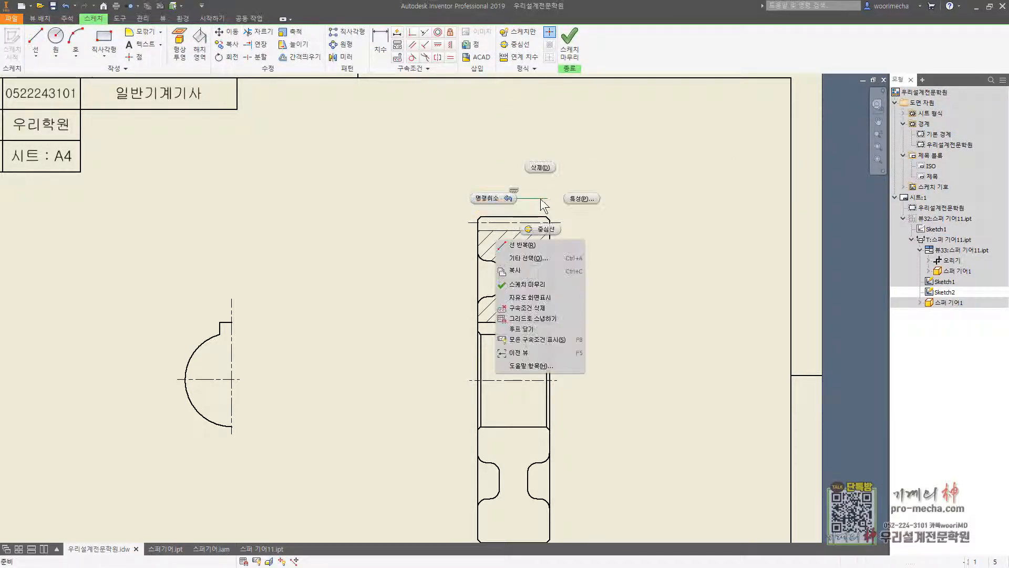
{"action": "left_click", "coordinate": [575, 199]}
{"action": "left_click", "coordinate": [110, 105]}
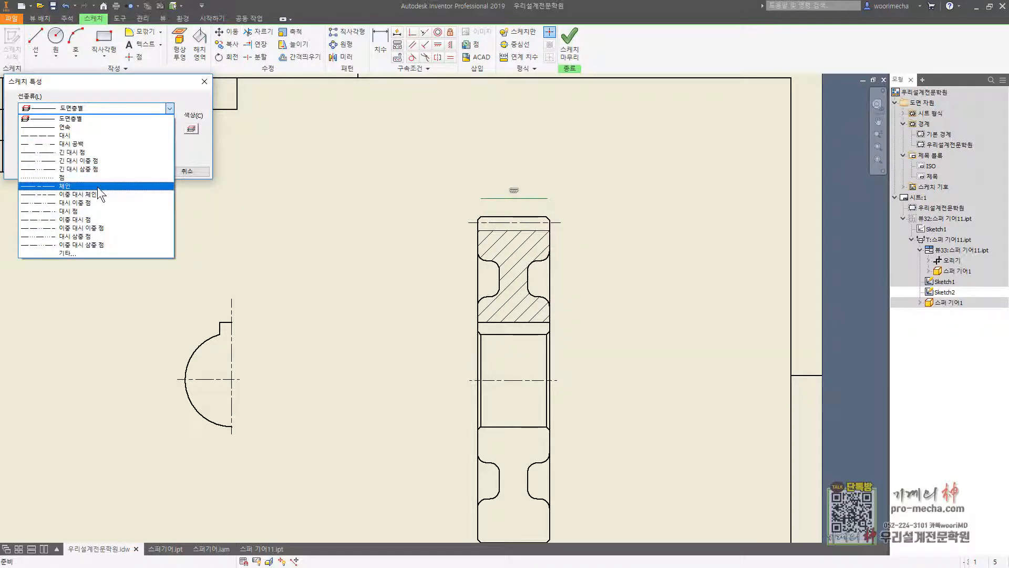
{"action": "left_click", "coordinate": [97, 186]}
{"action": "left_click", "coordinate": [105, 131]}
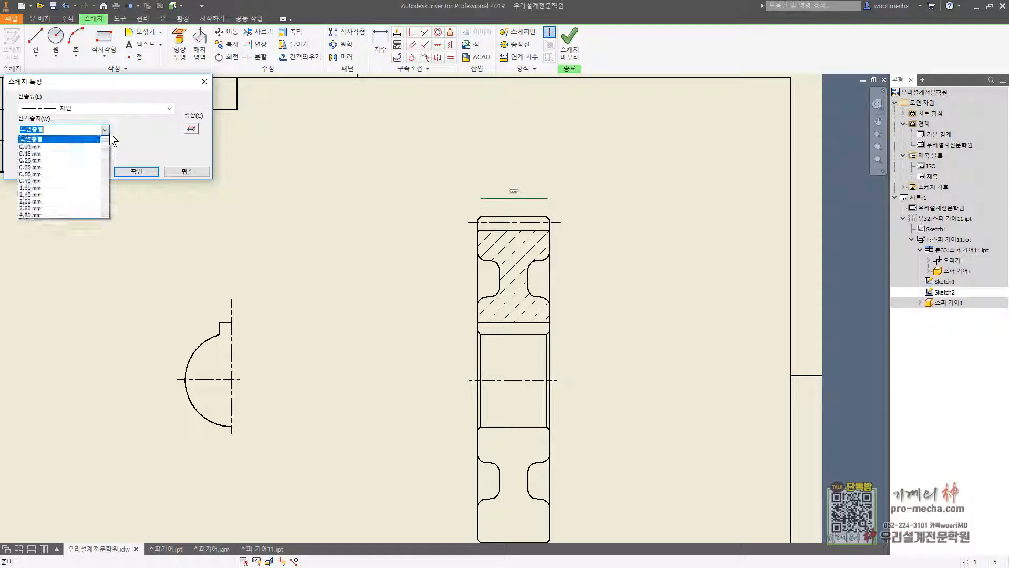
{"action": "left_click", "coordinate": [84, 174]}
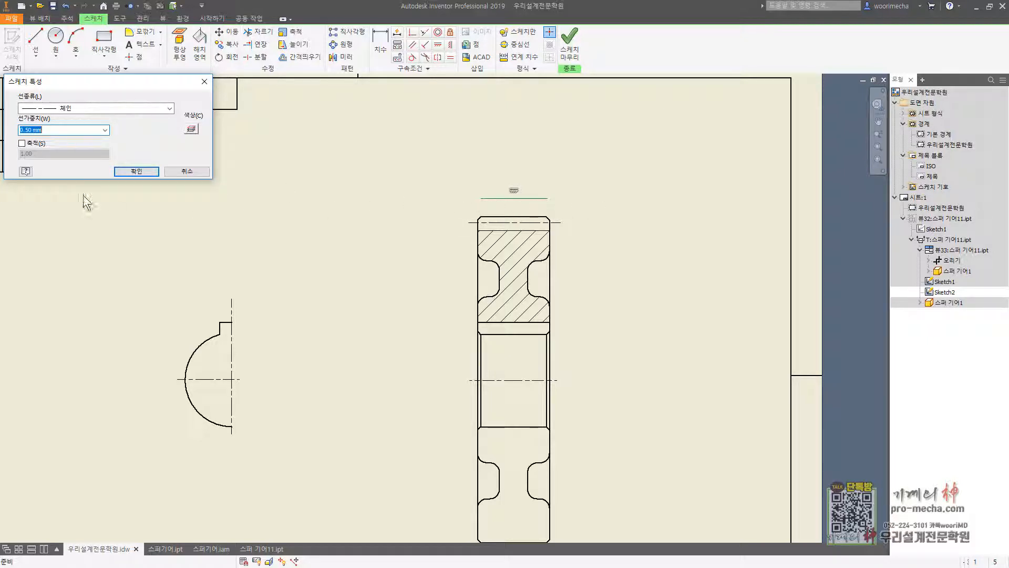
{"action": "left_click", "coordinate": [26, 144]}
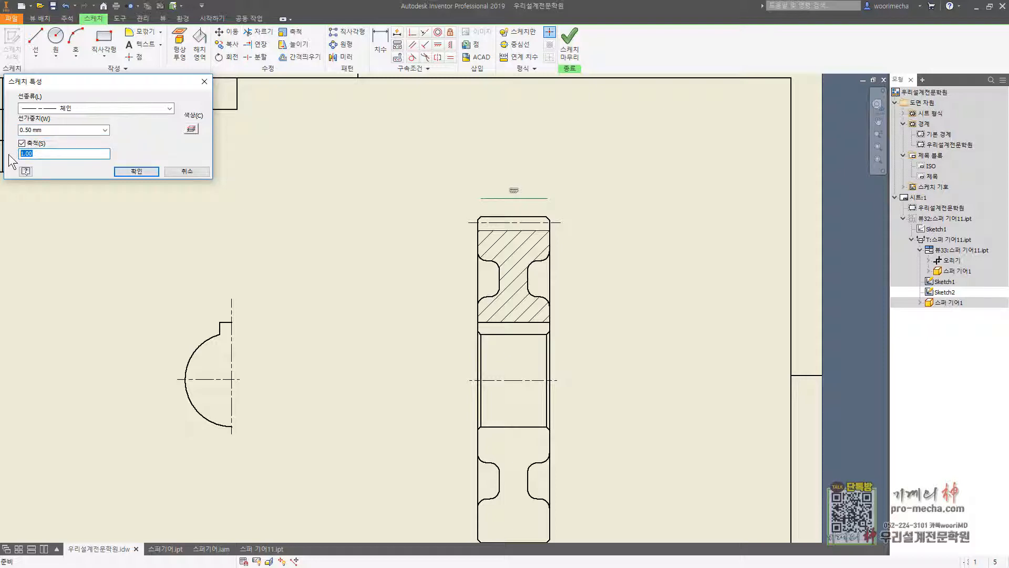
{"action": "left_click", "coordinate": [145, 174]}
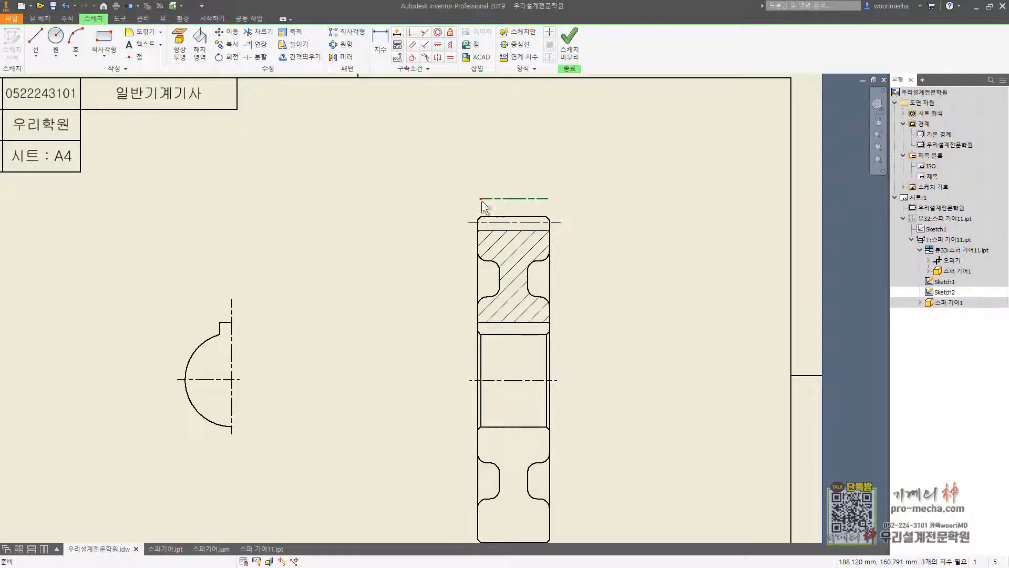
{"action": "left_click_drag", "start_coordinate": [481, 199], "coordinate": [521, 204]}
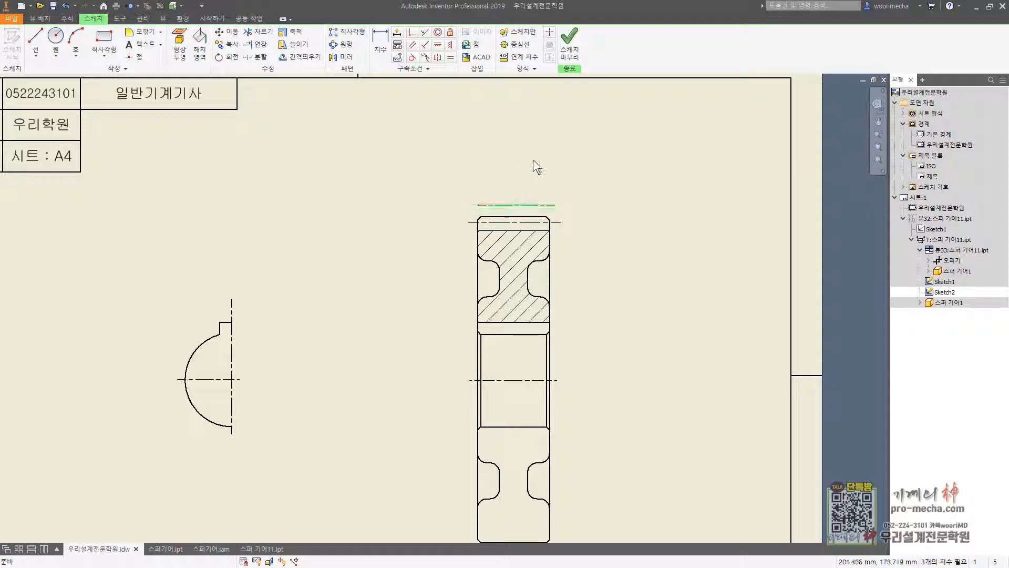
{"action": "left_click", "coordinate": [570, 41]}
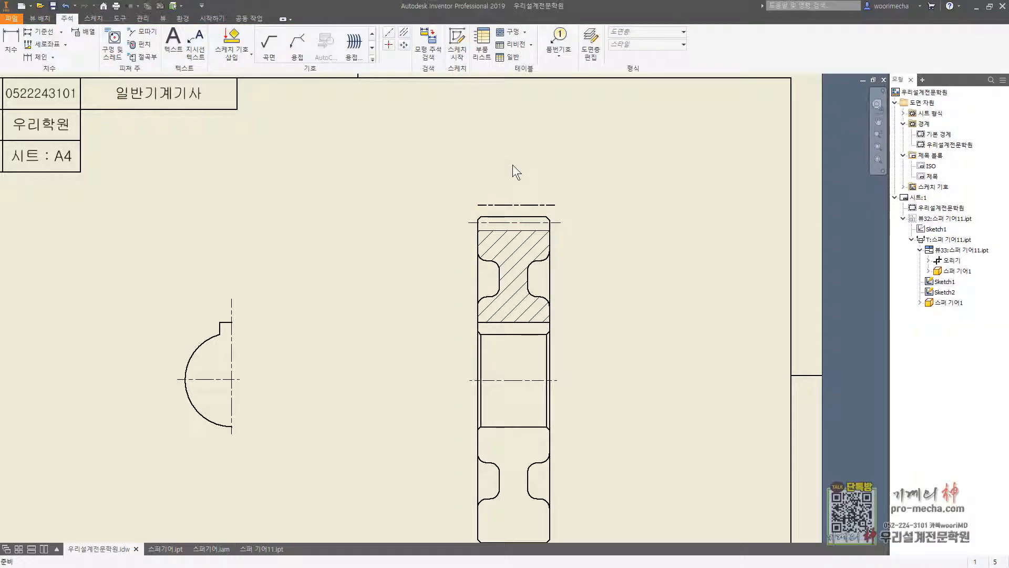
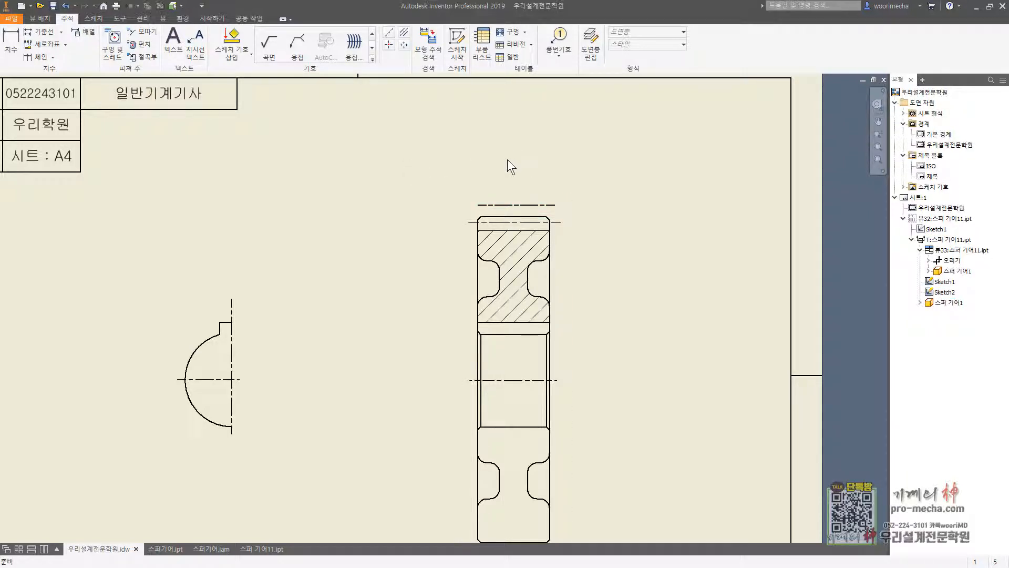
Move the gear section view horizontally closer to the cropped bore view.
{"action": "middle_click_drag", "start_coordinate": [524, 205], "coordinate": [475, 165]}
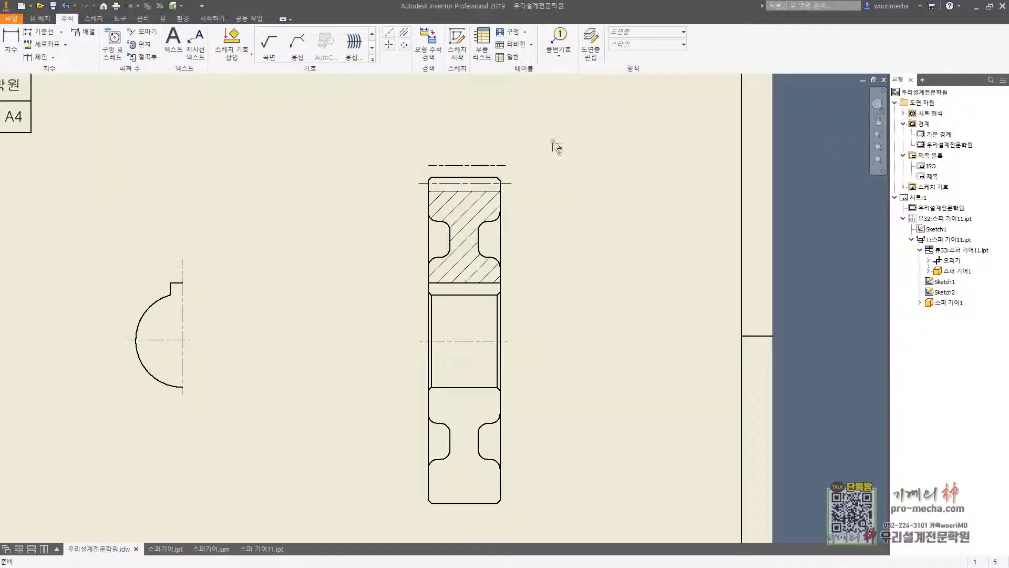
{"action": "scroll", "coordinate": [556, 233], "scroll_direction": "up", "scroll_amount": 5}
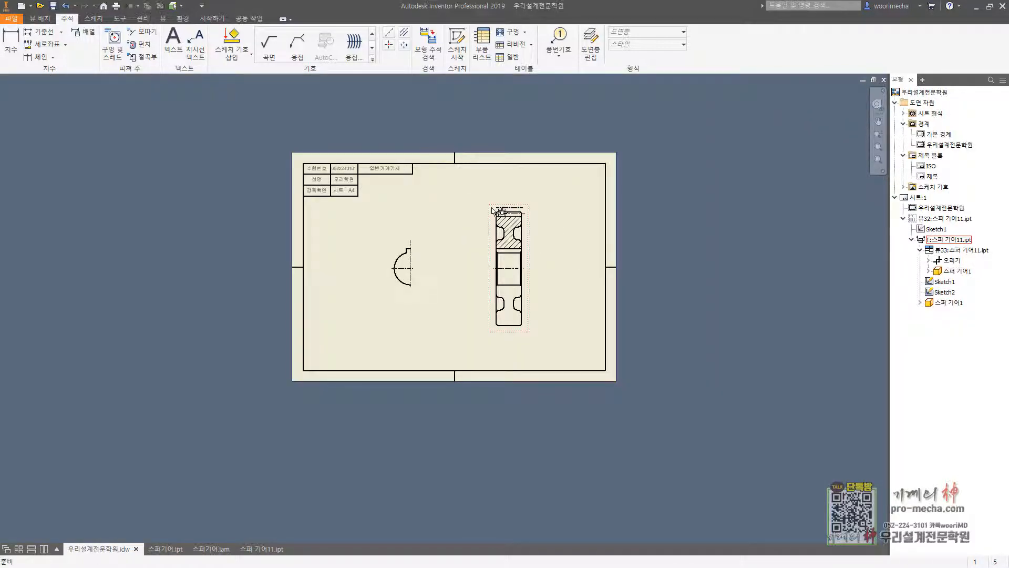
{"action": "left_click_drag", "start_coordinate": [464, 209], "coordinate": [440, 207]}
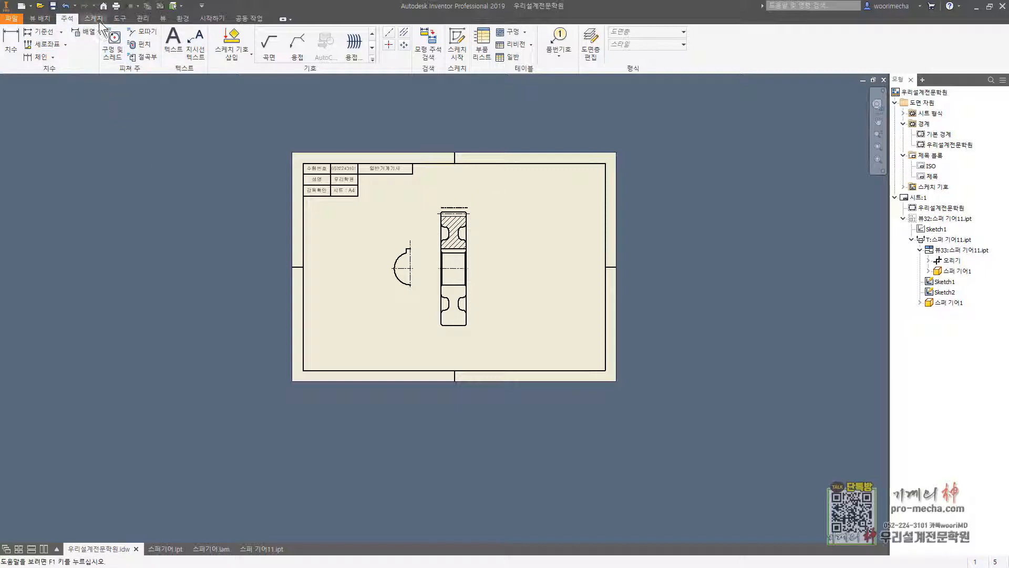
Start a sheet sketch and draw a 50 by 10 mm rectangle in the empty area beside the section view.
{"action": "left_click", "coordinate": [456, 45]}
{"action": "left_click", "coordinate": [528, 191]}
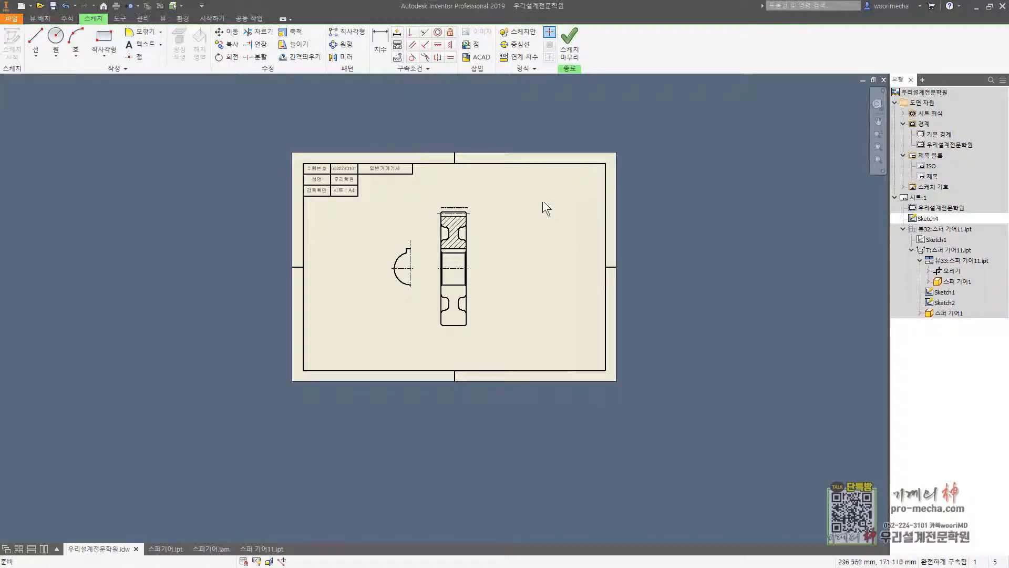
{"action": "left_click", "coordinate": [104, 42]}
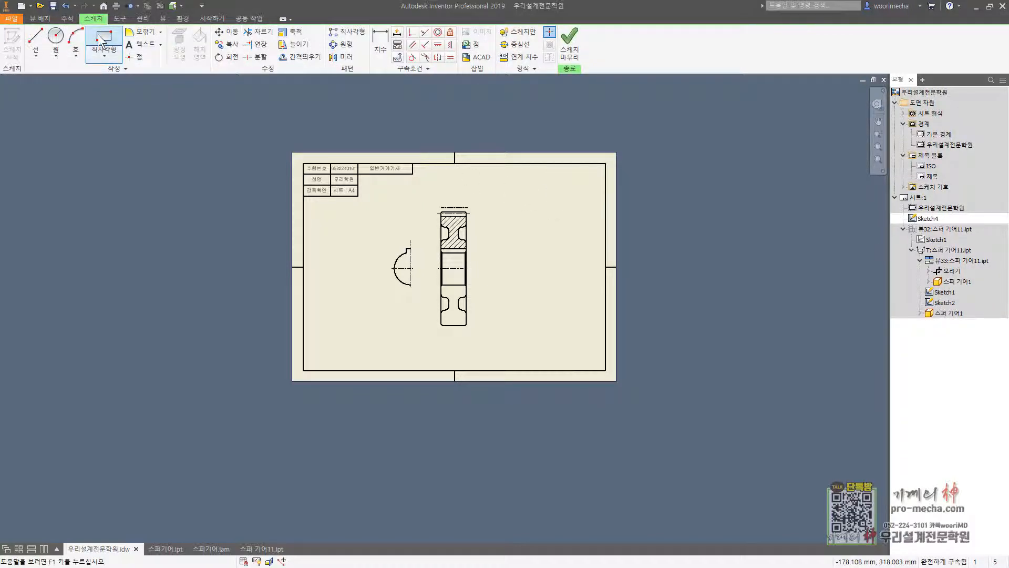
{"action": "left_click", "coordinate": [499, 189]}
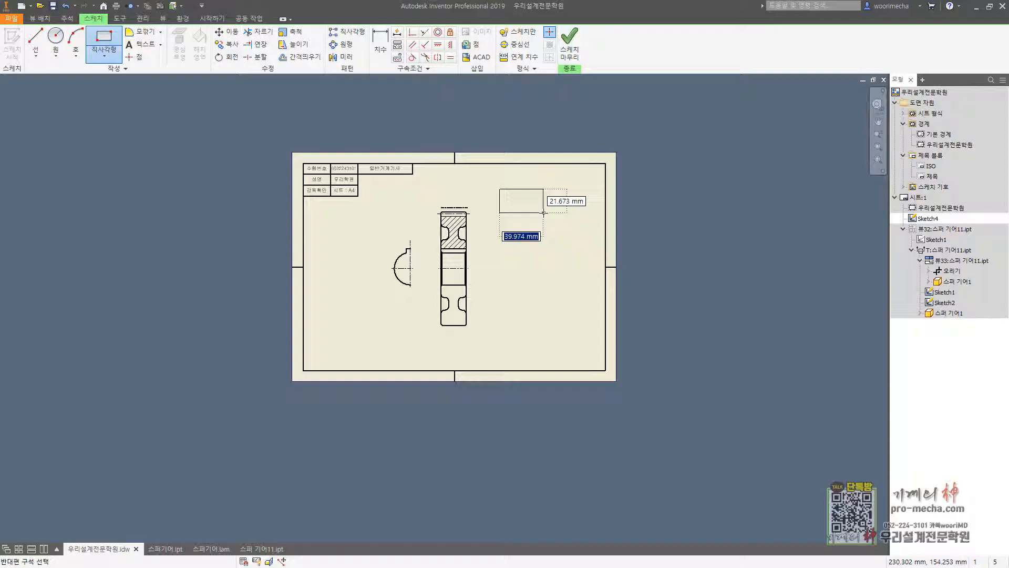
{"action": "type", "text": "50"}
{"action": "key", "text": "Tab"}
{"action": "type", "text": "10"}
{"action": "key", "text": "Return"}
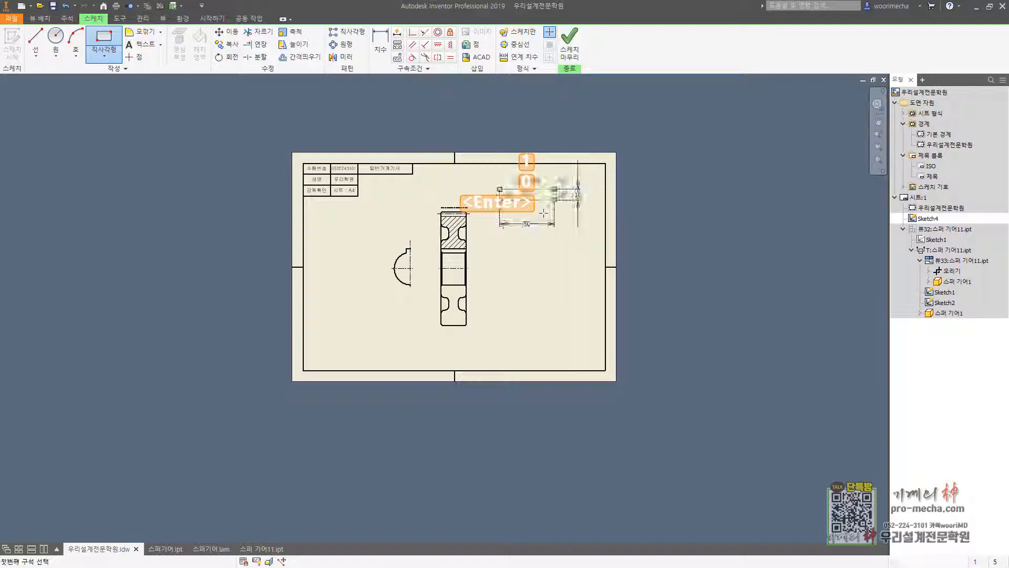
Draw a diagonal from the rectangle's upper-left corner to its lower-right corner and make it sketch-only.
{"action": "key", "text": "l"}
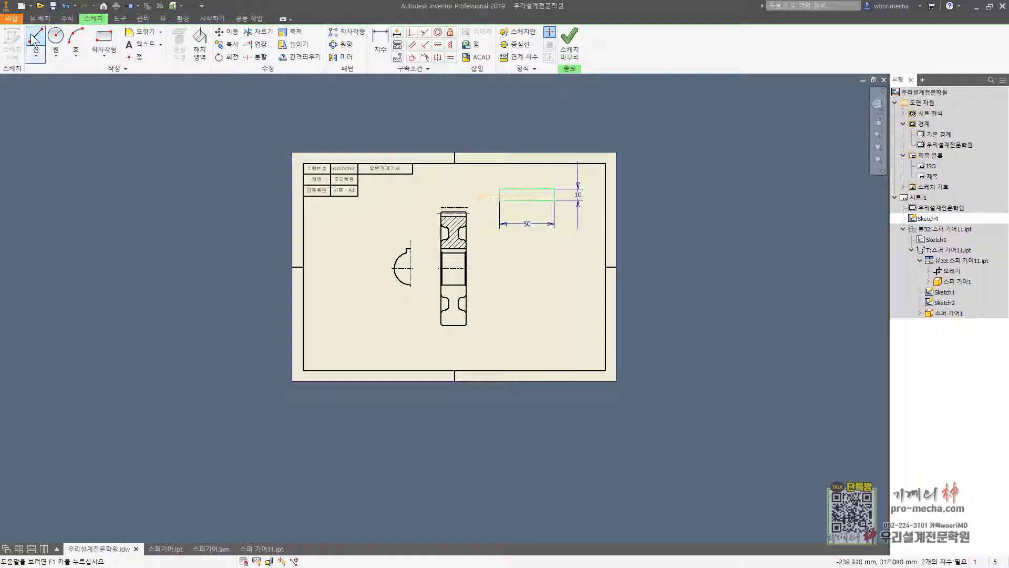
{"action": "scroll", "coordinate": [584, 221], "scroll_direction": "down", "scroll_amount": 3}
{"action": "left_click", "coordinate": [499, 189]}
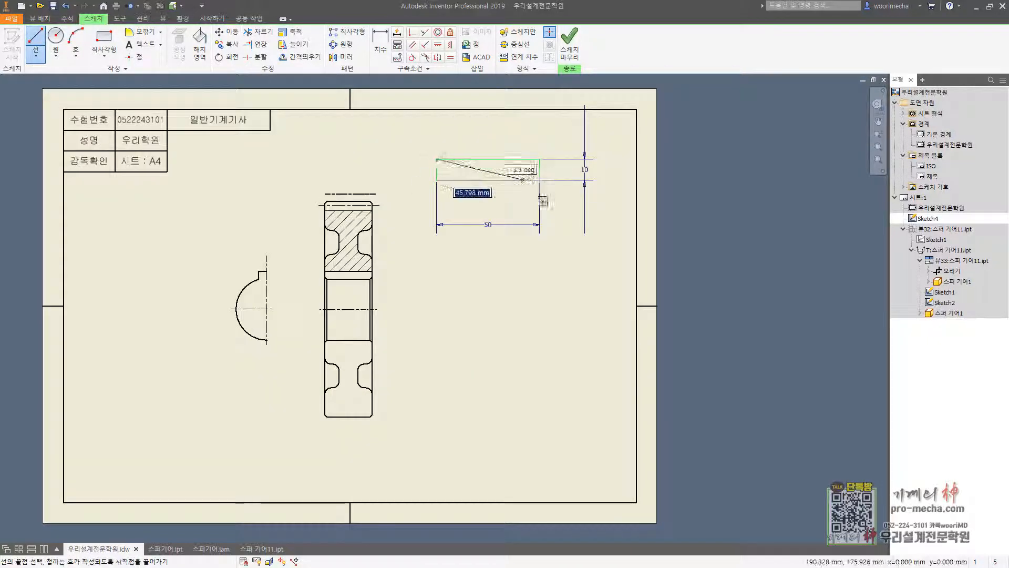
{"action": "left_click", "coordinate": [539, 180]}
{"action": "key", "text": "Escape"}
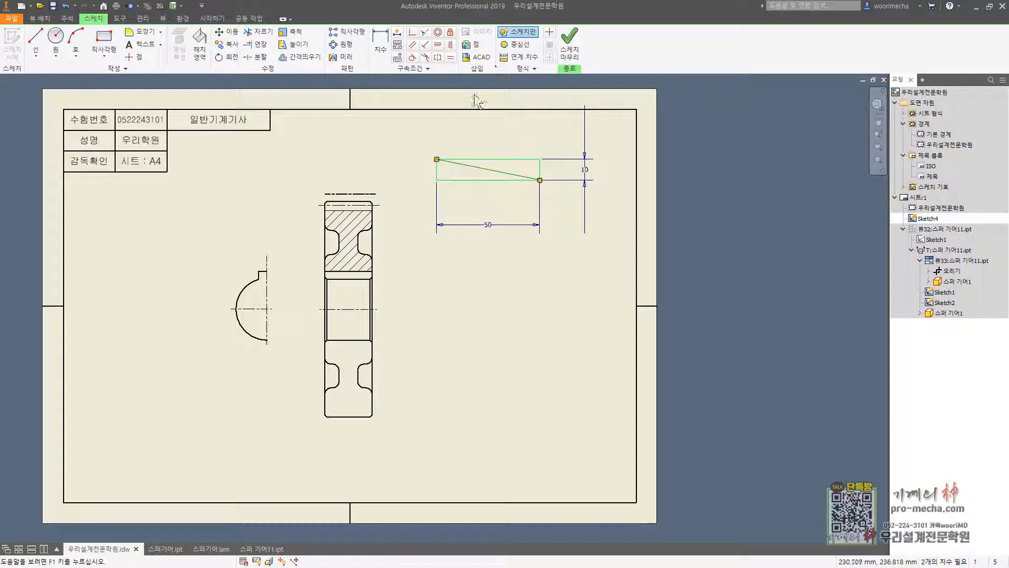
{"action": "key", "text": "Escape"}
Shift the rectangle up and left, and set up a rectangular pattern of it with 2 columns spaced 50 mm apart.
{"action": "mouse_move", "coordinate": [436, 159]}
{"action": "left_mouse_down"}
{"action": "mouse_move", "coordinate": [407, 143]}
{"action": "mouse_move", "coordinate": [489, 178]}
{"action": "mouse_move", "coordinate": [520, 174]}
{"action": "left_mouse_up"}
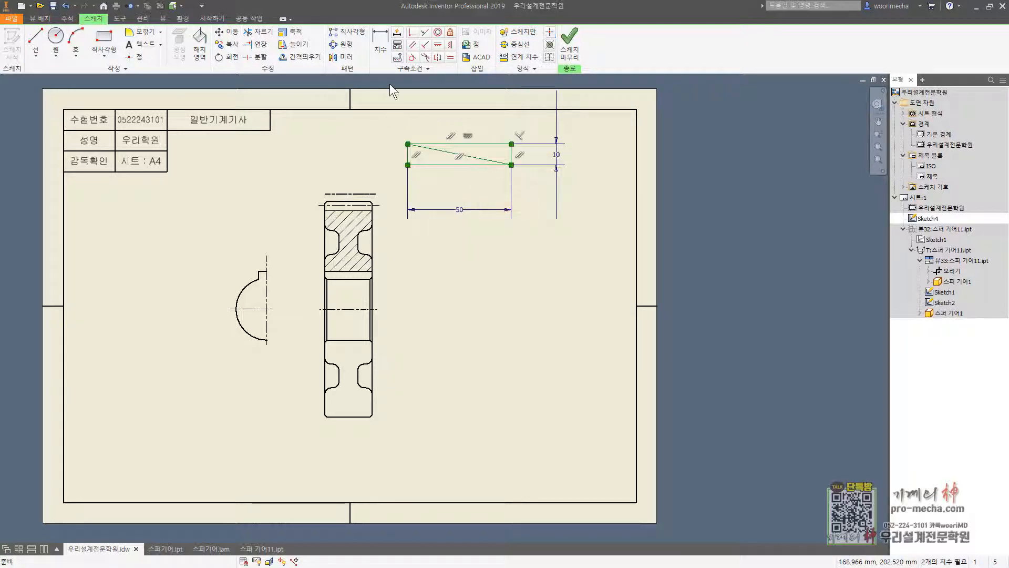
{"action": "left_click", "coordinate": [347, 31]}
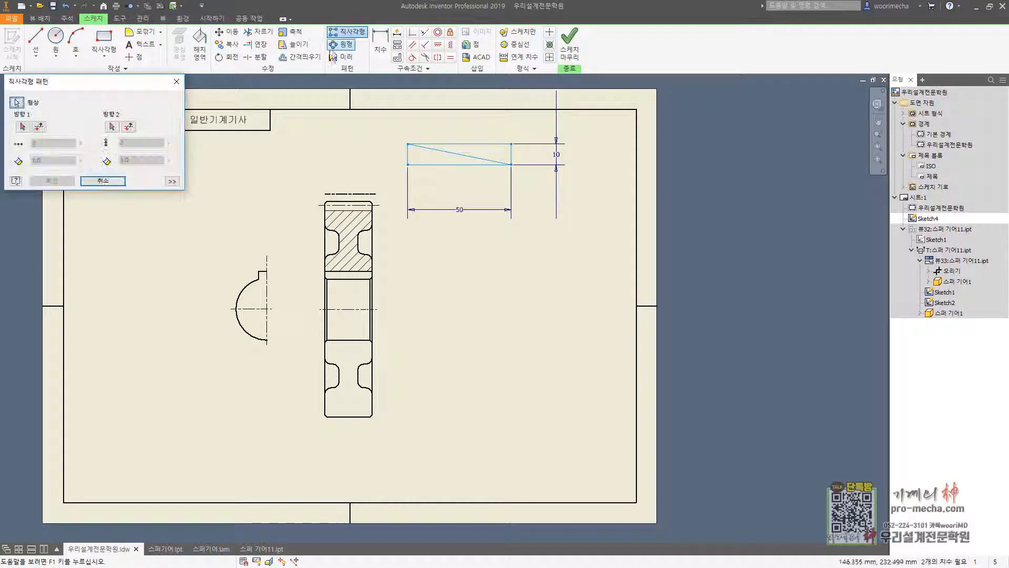
{"action": "left_click", "coordinate": [486, 144]}
{"action": "double_click", "coordinate": [50, 160]}
{"action": "type", "text": "50"}
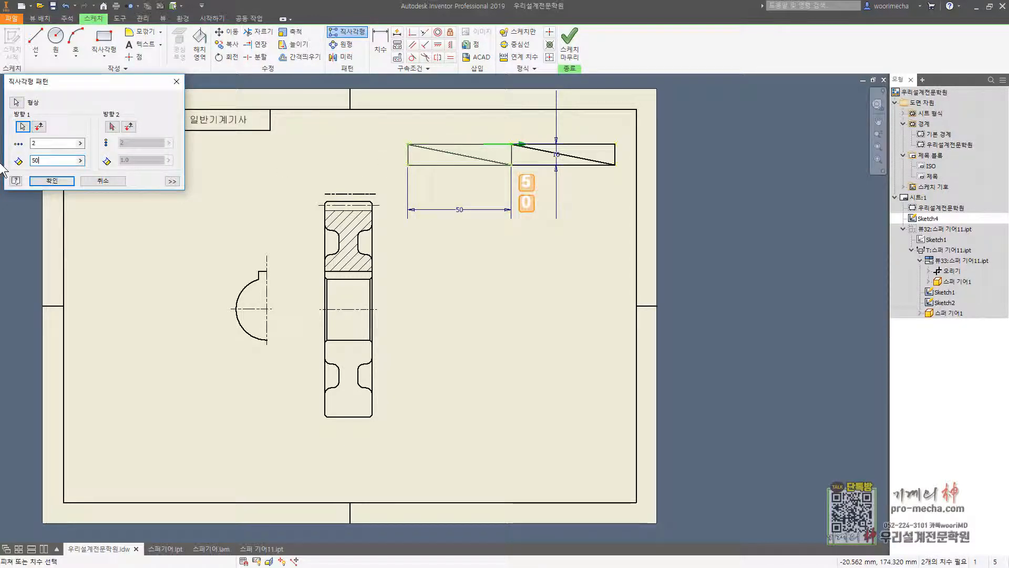
Add a downward second pattern direction with 11 rows spaced 10 mm apart, apply the pattern and finish the sketch.
{"action": "left_click", "coordinate": [112, 126]}
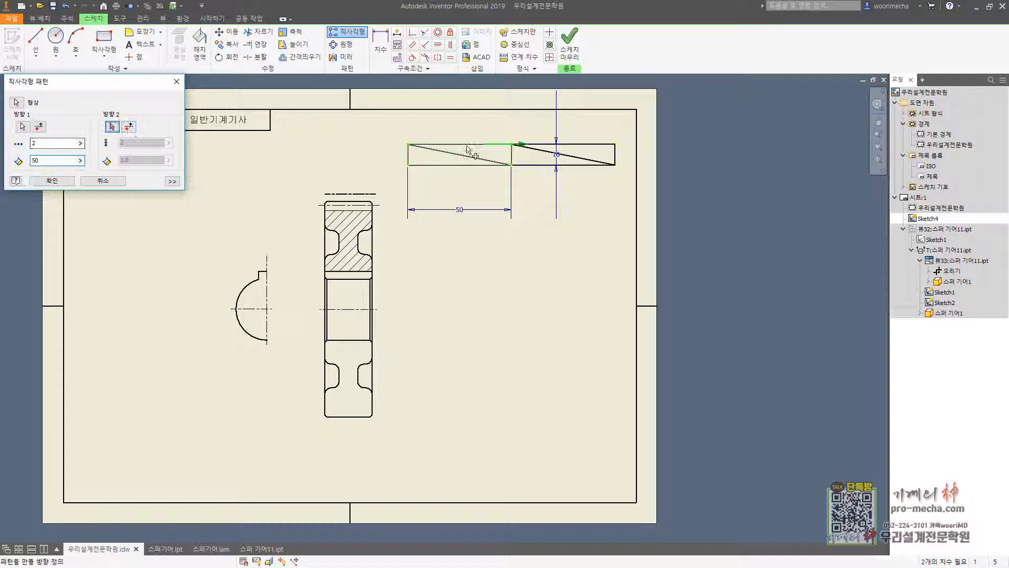
{"action": "left_click", "coordinate": [412, 160]}
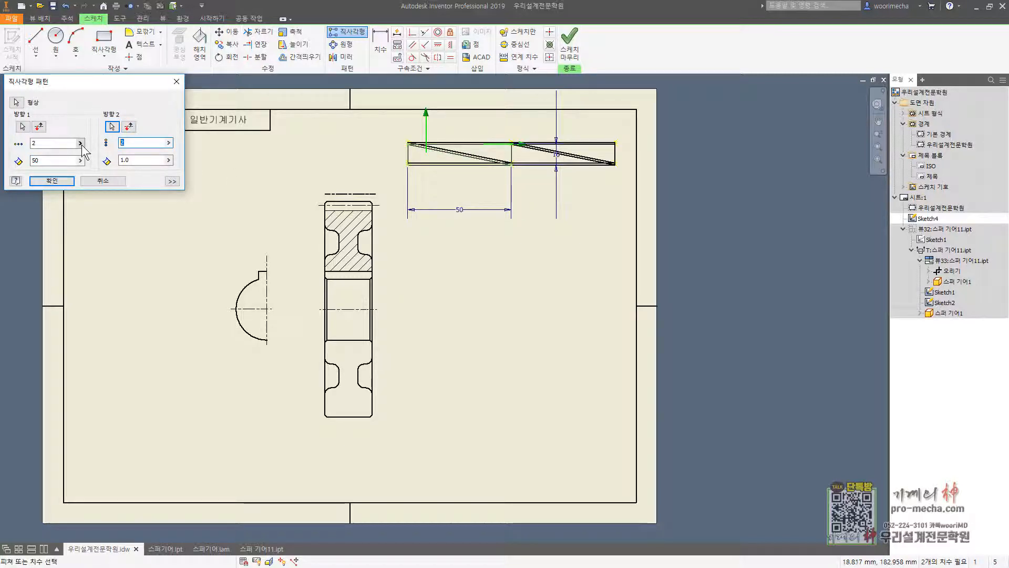
{"action": "type", "text": "11"}
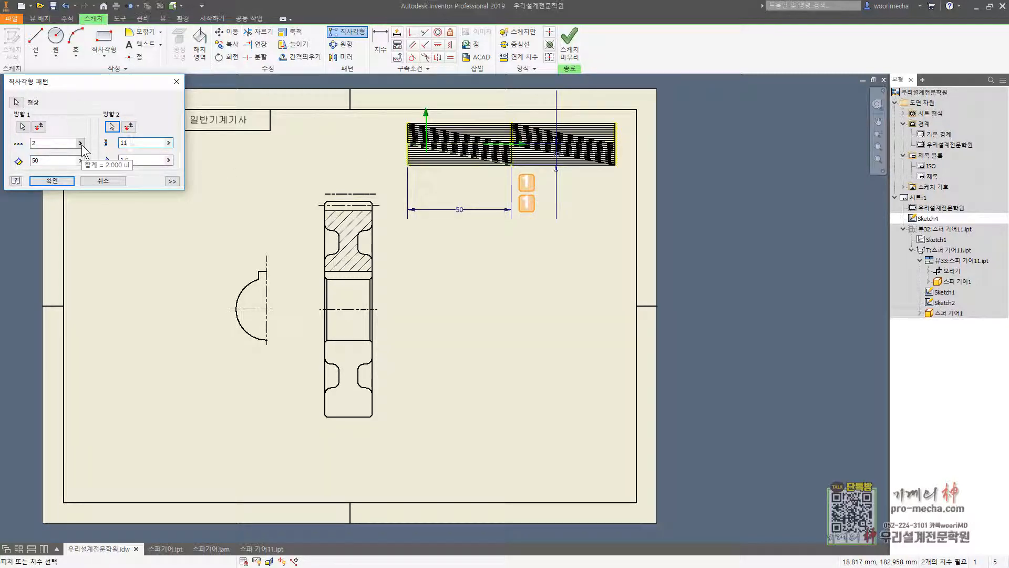
{"action": "left_click", "coordinate": [129, 126]}
{"action": "left_click_drag", "start_coordinate": [143, 160], "coordinate": [13, 160]}
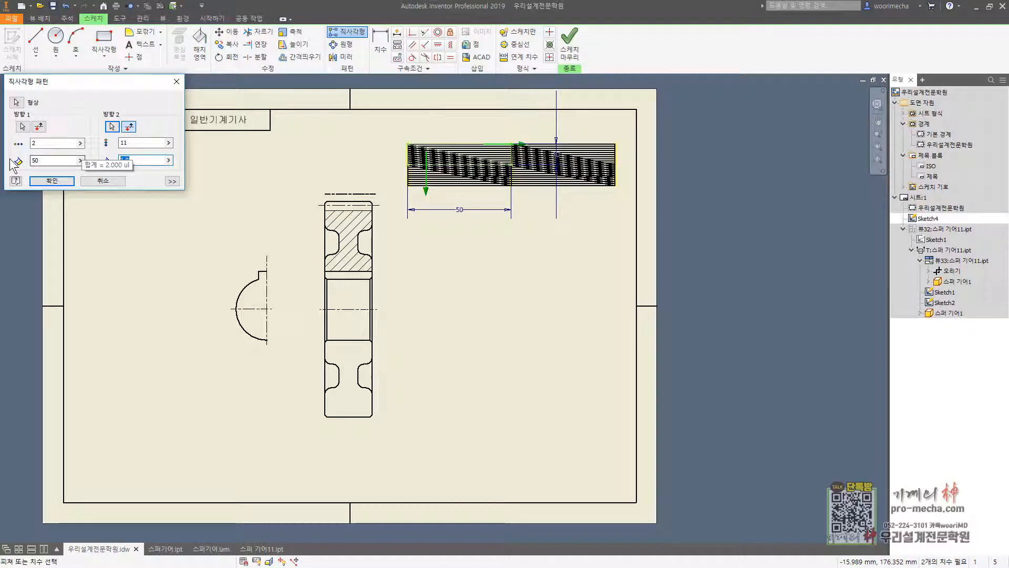
{"action": "type", "text": "10"}
{"action": "left_click", "coordinate": [62, 181]}
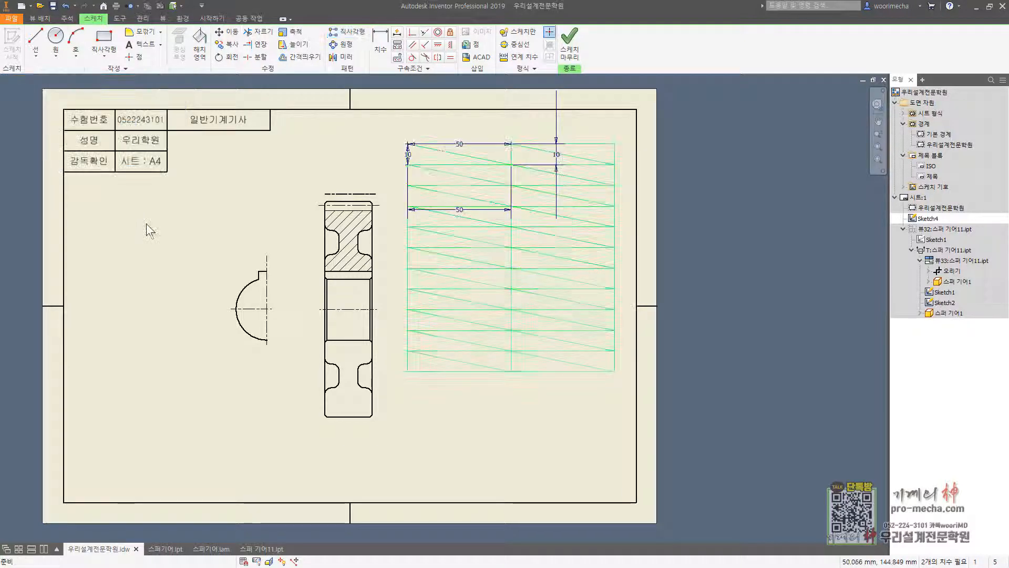
{"action": "key", "text": "Escape"}
{"action": "left_click", "coordinate": [566, 37]}
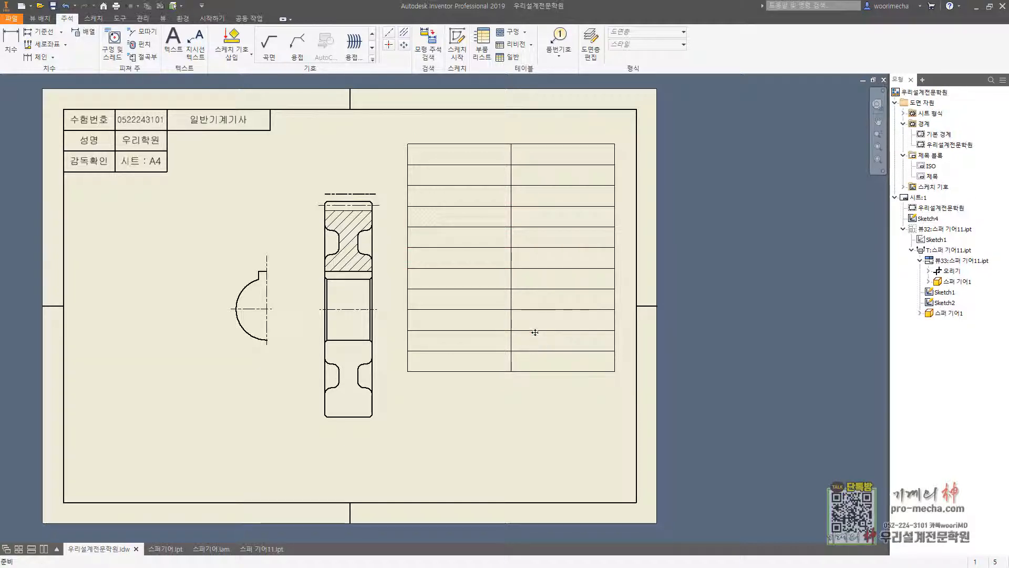
{"action": "key", "text": "ctrl+2"}
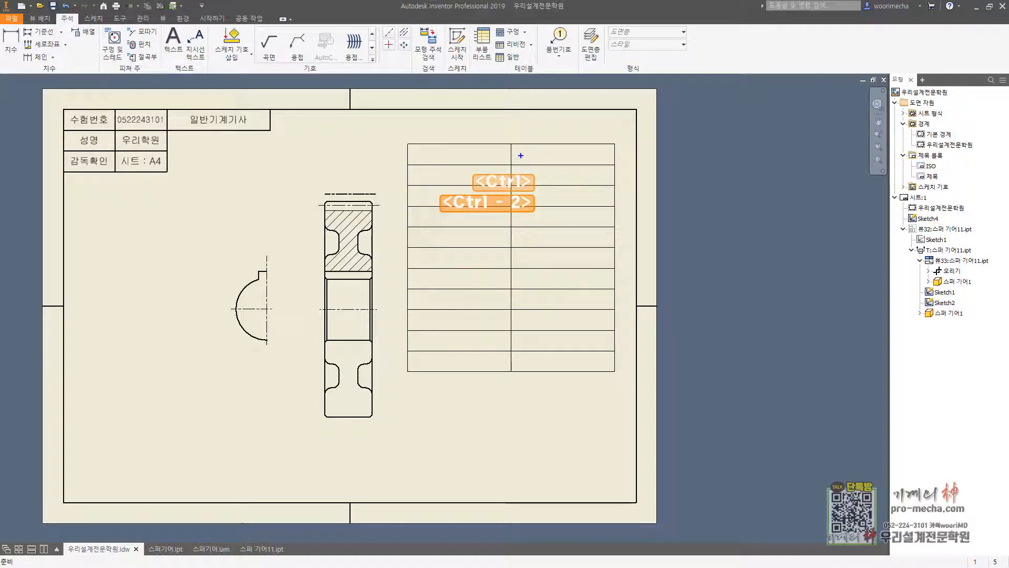
{"action": "left_click_drag", "start_coordinate": [522, 155], "coordinate": [486, 160]}
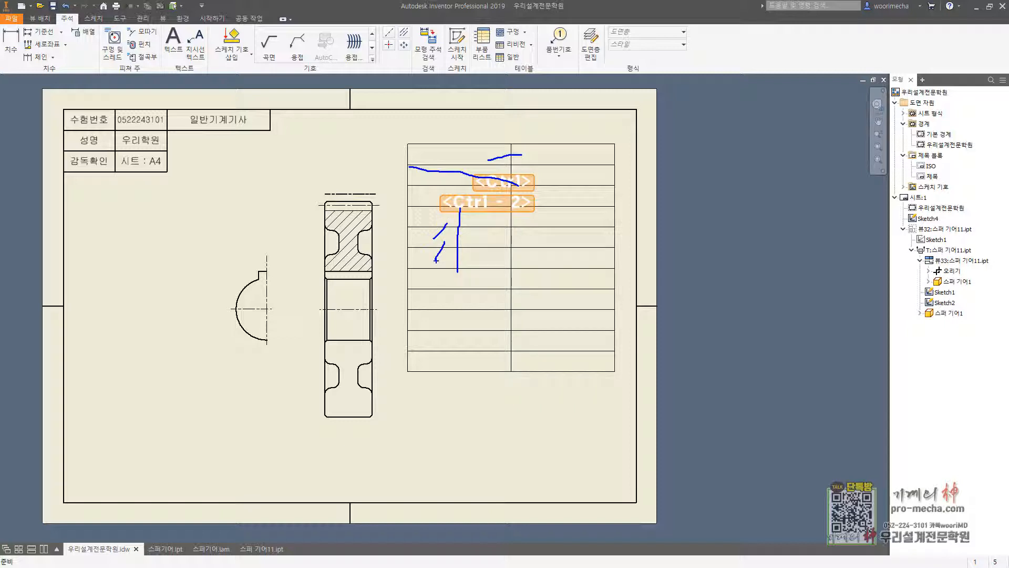
{"action": "key", "text": "Escape"}
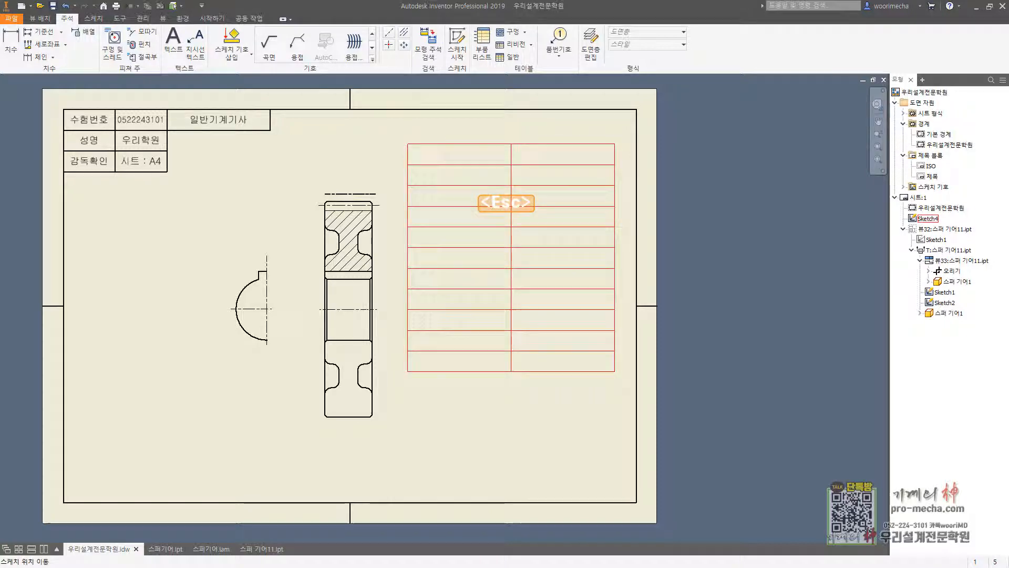
Reopen the table sketch and make the vertical segment dividing the top row sketch-only.
{"action": "double_click", "coordinate": [552, 371]}
{"action": "left_click", "coordinate": [511, 154]}
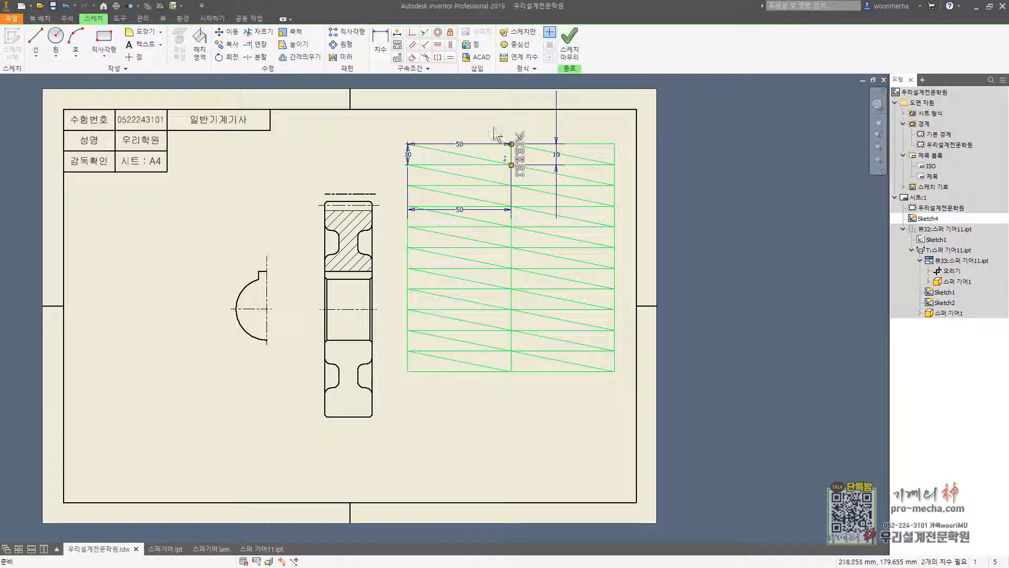
{"action": "left_click", "coordinate": [517, 34]}
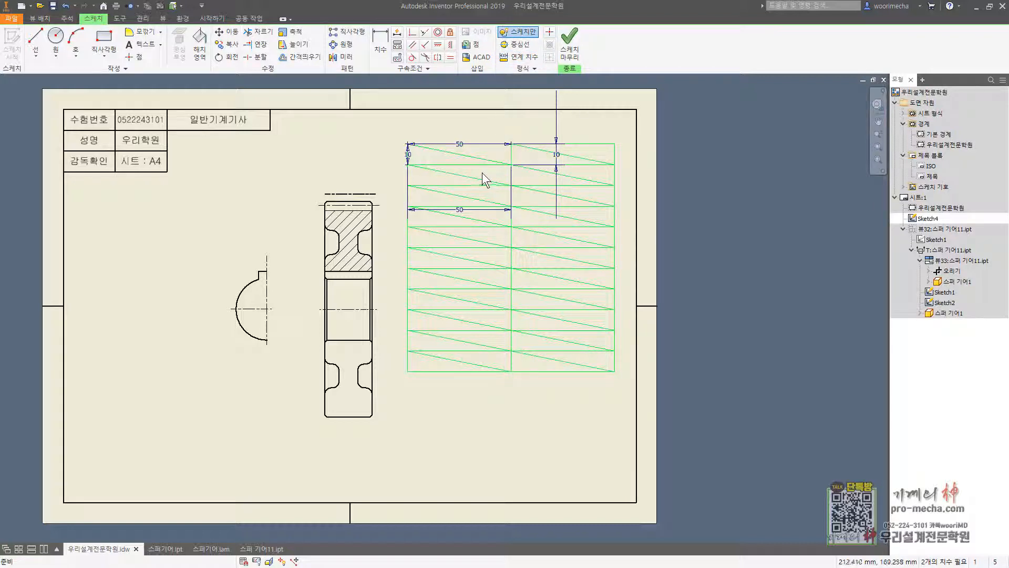
{"action": "left_click", "coordinate": [457, 175]}
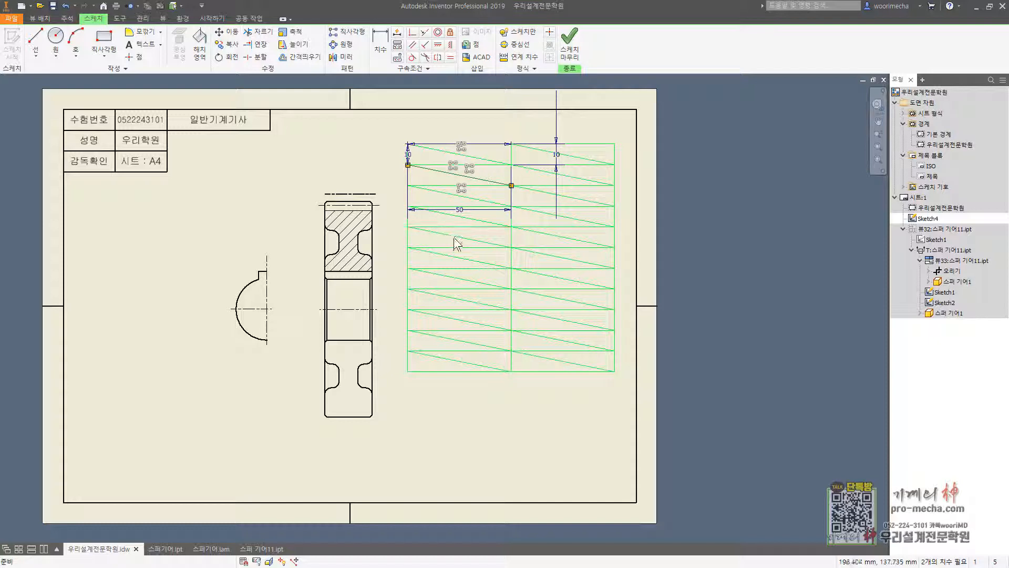
{"action": "key", "text": "Escape"}
{"action": "key", "text": "Escape"}
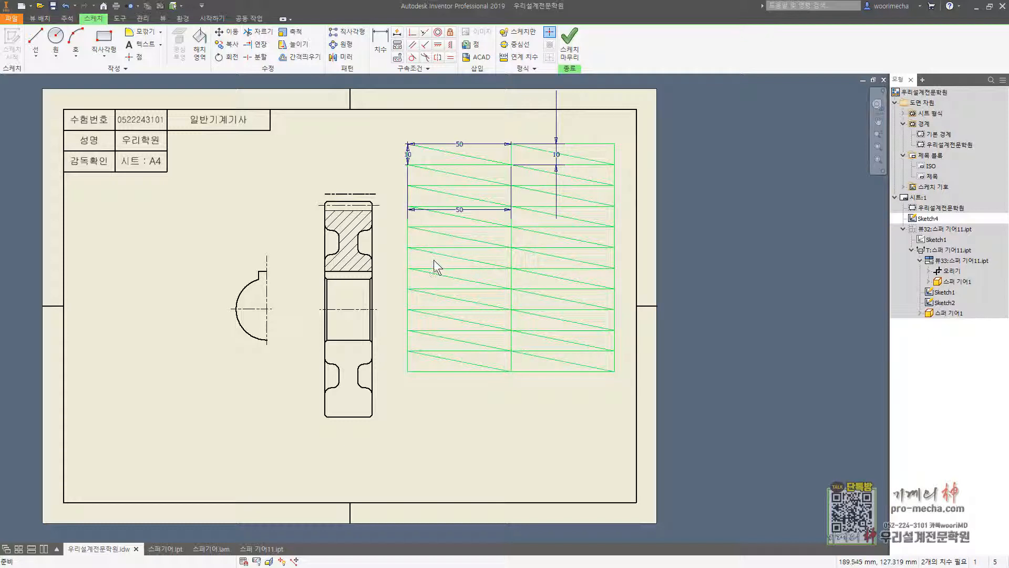
Draw a vertical line down the middle of the table's left column through rows four to six, and finish the sketch.
{"action": "left_click", "coordinate": [451, 247]}
{"action": "key", "text": "ctrl"}
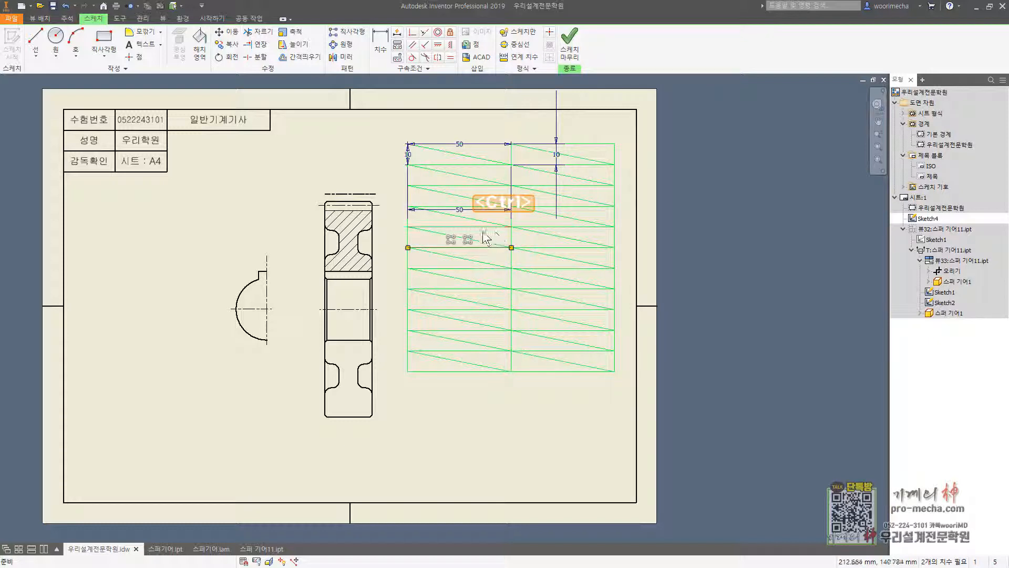
{"action": "left_click", "coordinate": [466, 227], "text": "ctrl"}
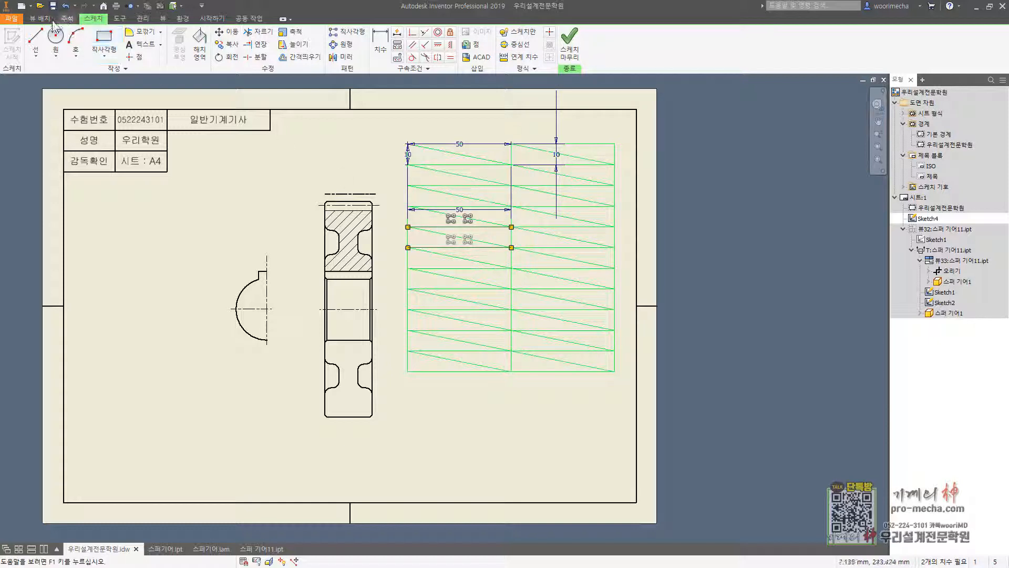
{"action": "left_click", "coordinate": [35, 42]}
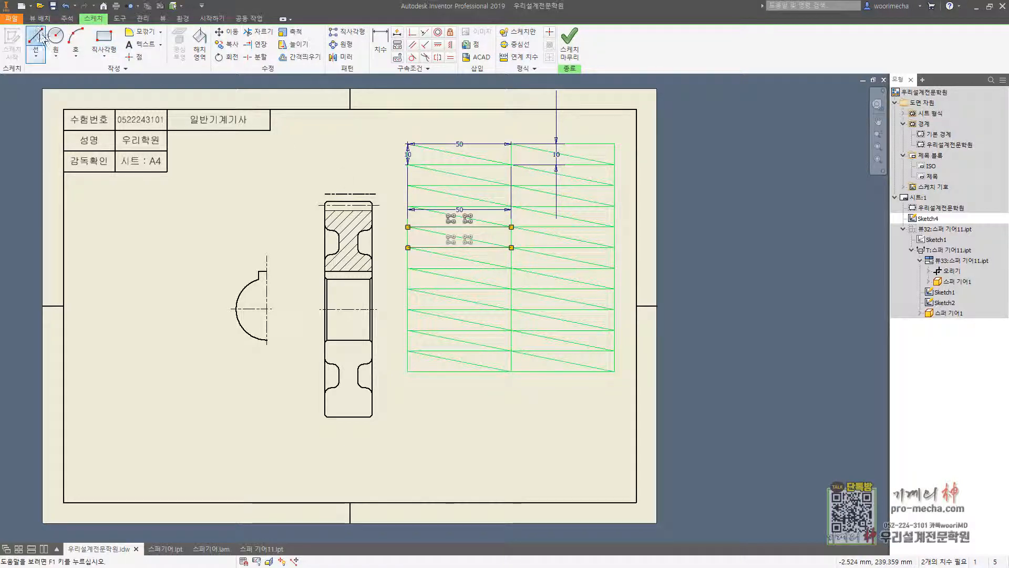
{"action": "left_click", "coordinate": [460, 207]}
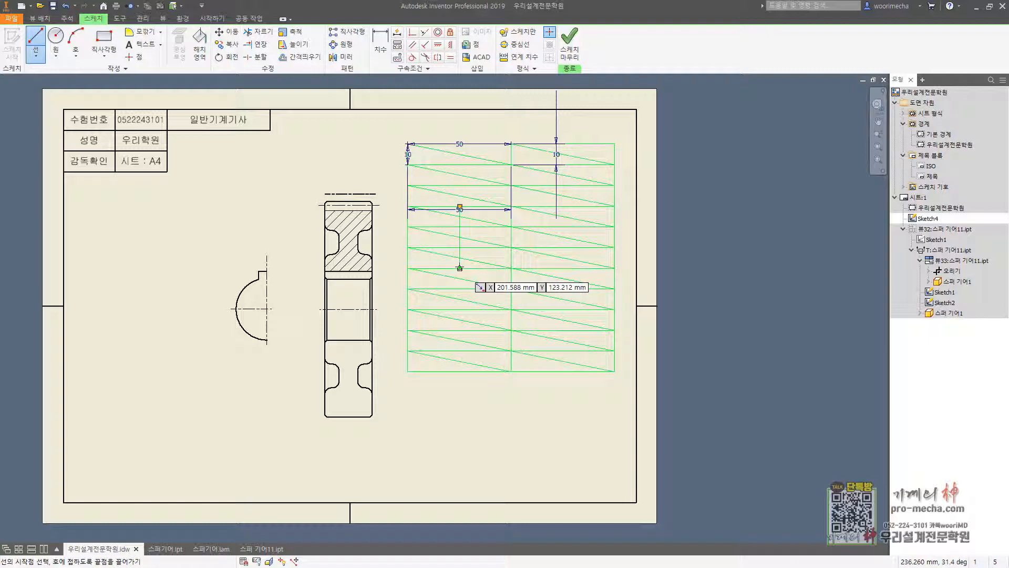
{"action": "key", "text": "Escape"}
{"action": "left_click", "coordinate": [570, 49]}
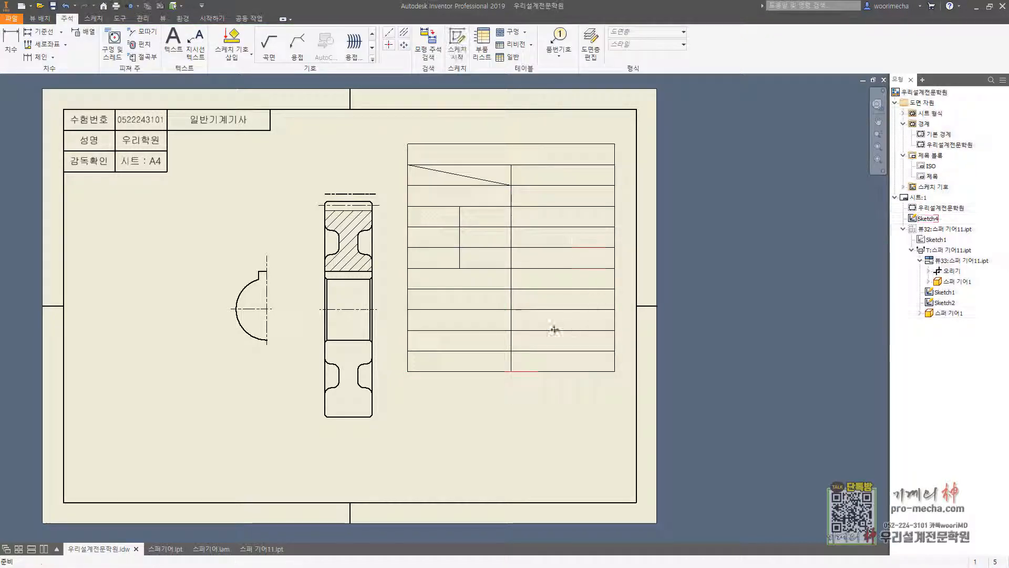
Reopen the table sketch, make the two row lines inside the left column between rows four and six sketch-only, and finish the sketch.
{"action": "double_click", "coordinate": [441, 243]}
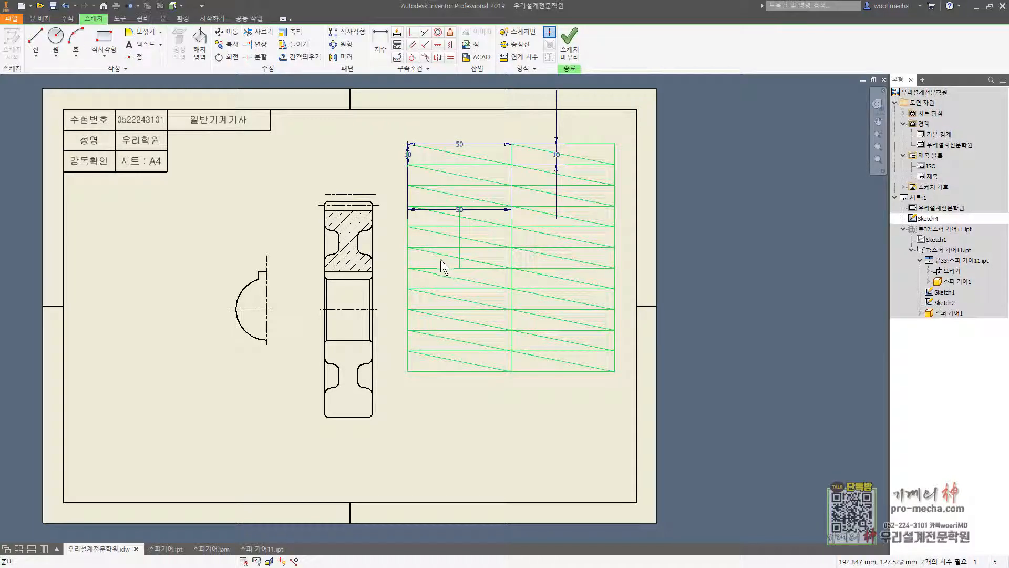
{"action": "left_click_drag", "start_coordinate": [442, 261], "coordinate": [410, 213]}
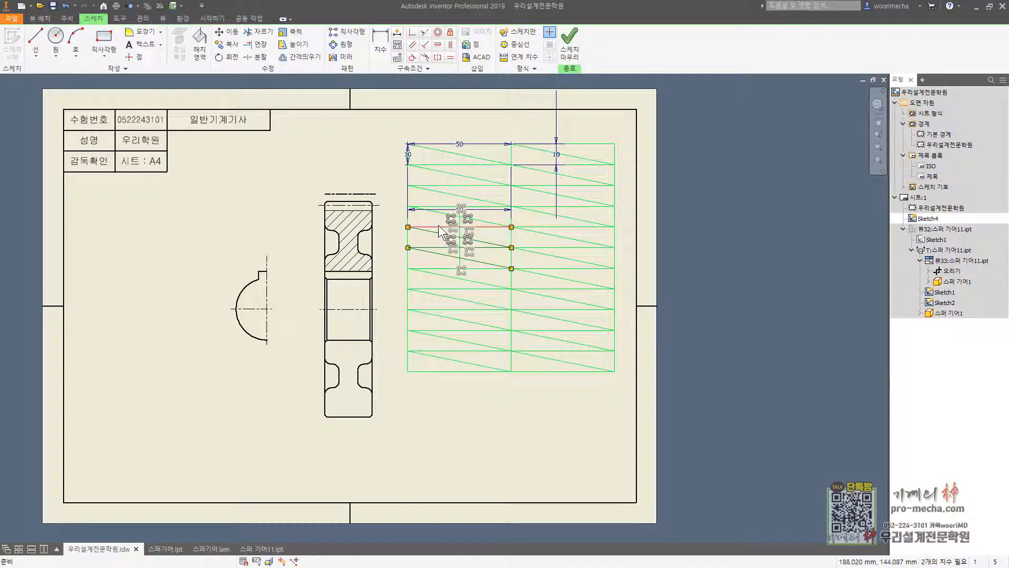
{"action": "left_click", "coordinate": [567, 68]}
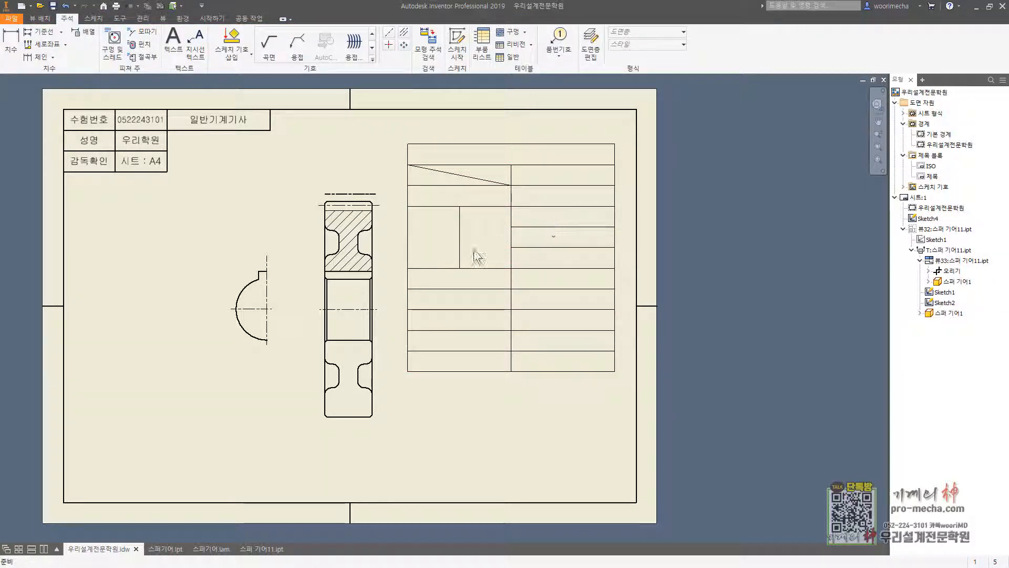
Draw two horizontal lines from the new vertical line to the column divider, separating rows four, five and six, and finish the sketch.
{"action": "left_click_drag", "start_coordinate": [475, 209], "coordinate": [475, 209]}
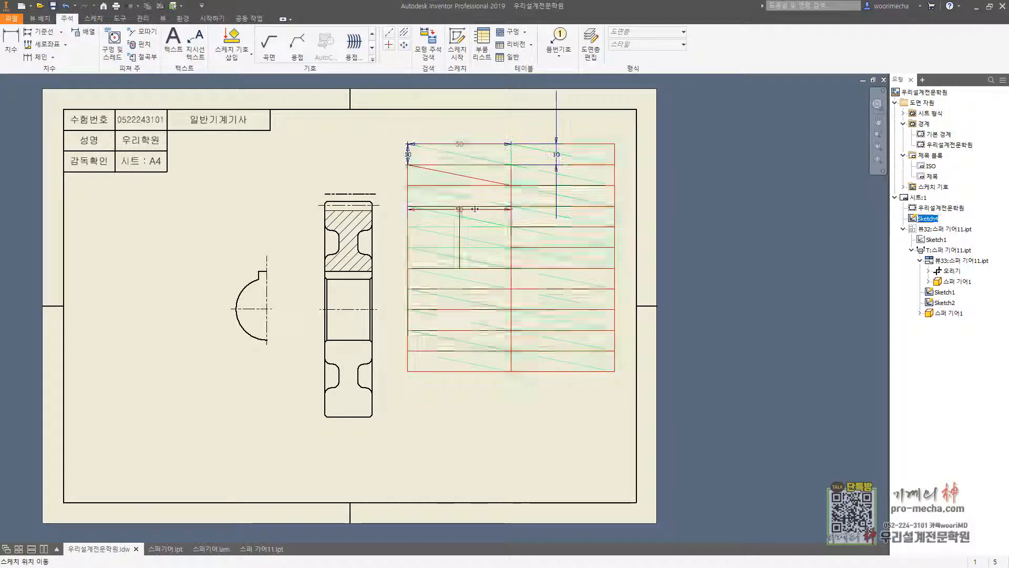
{"action": "double_click", "coordinate": [474, 210]}
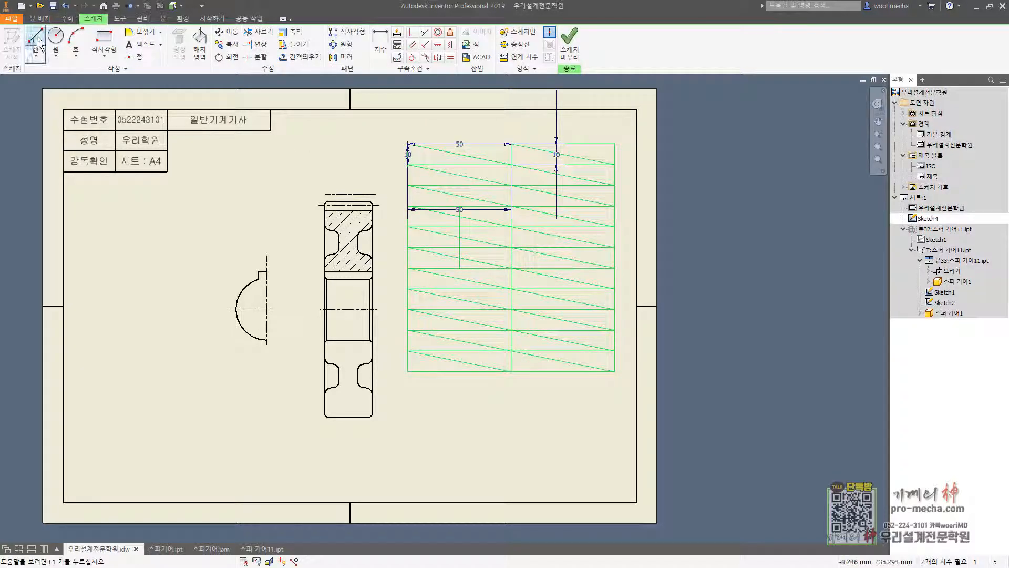
{"action": "left_click", "coordinate": [460, 227]}
{"action": "left_click", "coordinate": [511, 227]}
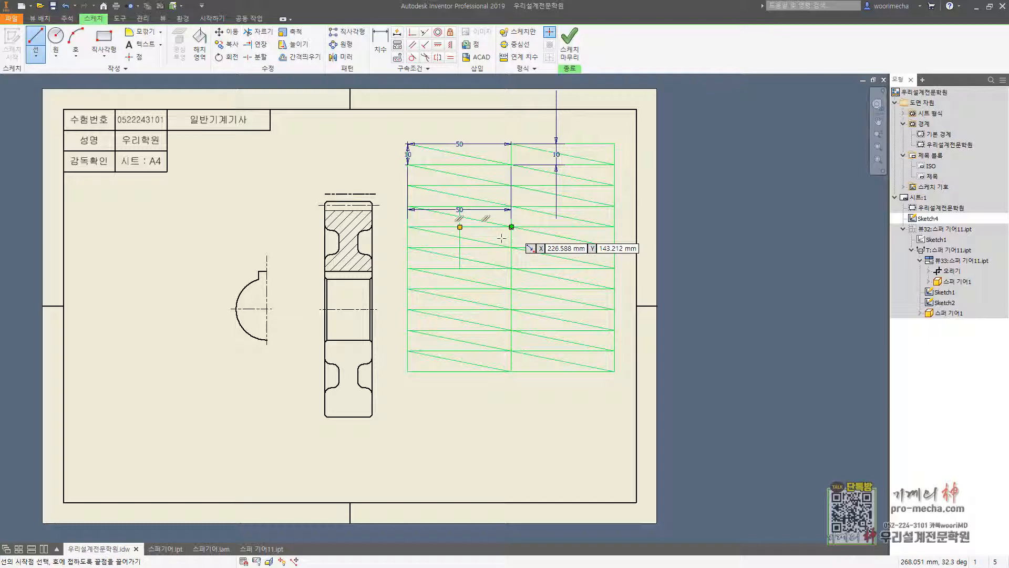
{"action": "left_click", "coordinate": [460, 247]}
{"action": "left_click", "coordinate": [511, 247]}
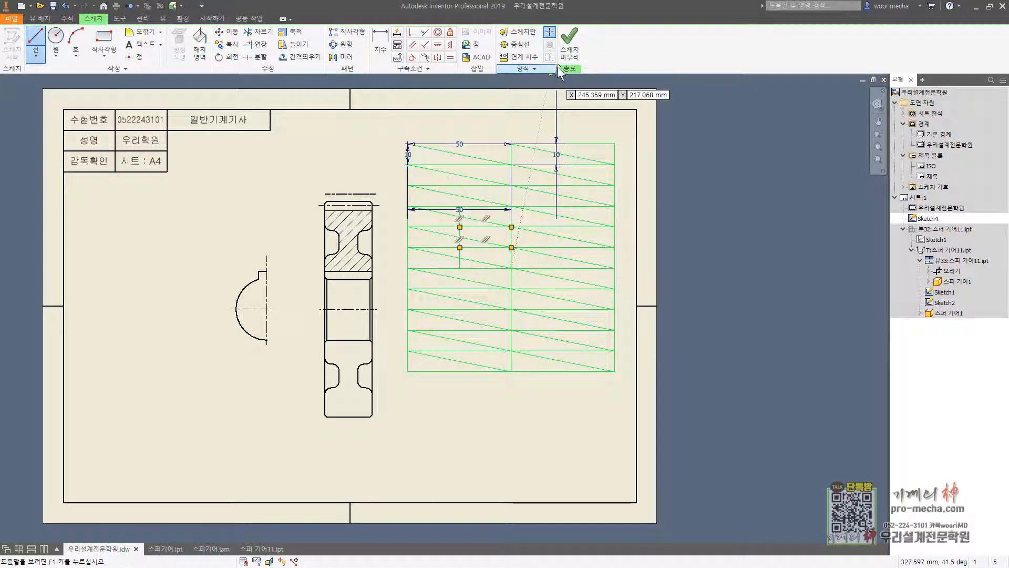
{"action": "left_click", "coordinate": [564, 55]}
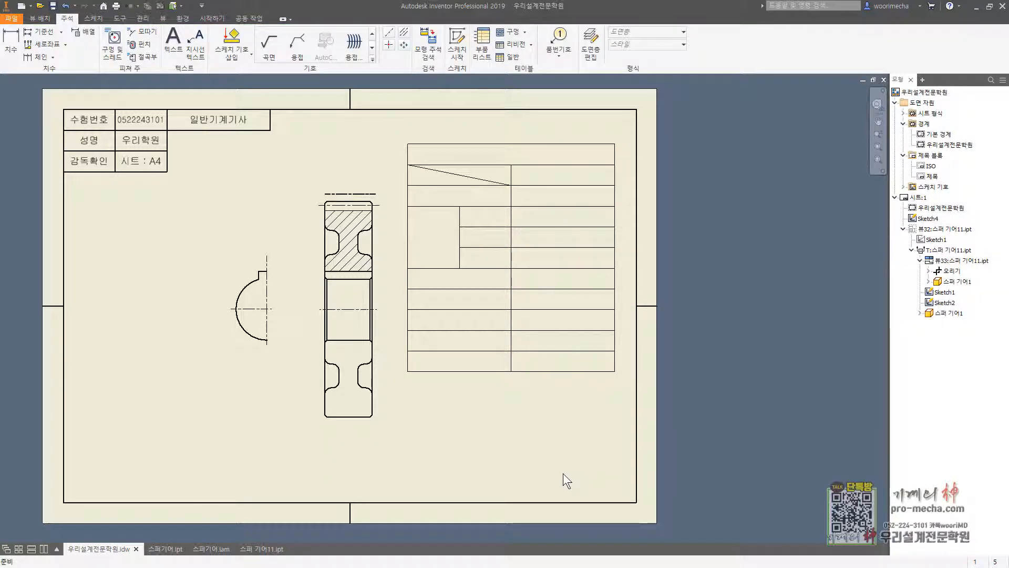
Reopen the table sketch and place the text "우리설계전문학원" below the table.
{"action": "double_click", "coordinate": [489, 371]}
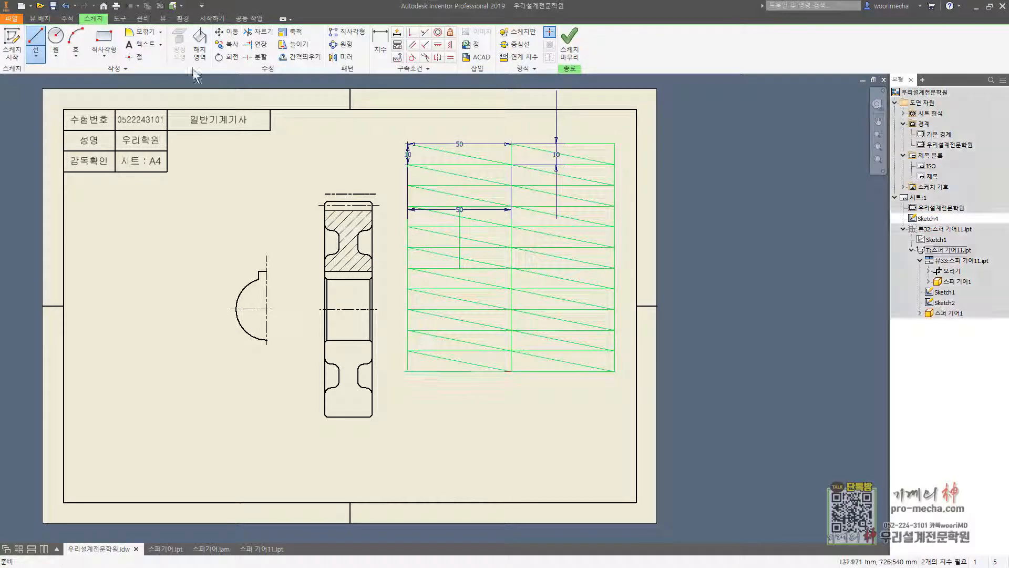
{"action": "left_click", "coordinate": [131, 44]}
{"action": "left_click", "coordinate": [532, 421]}
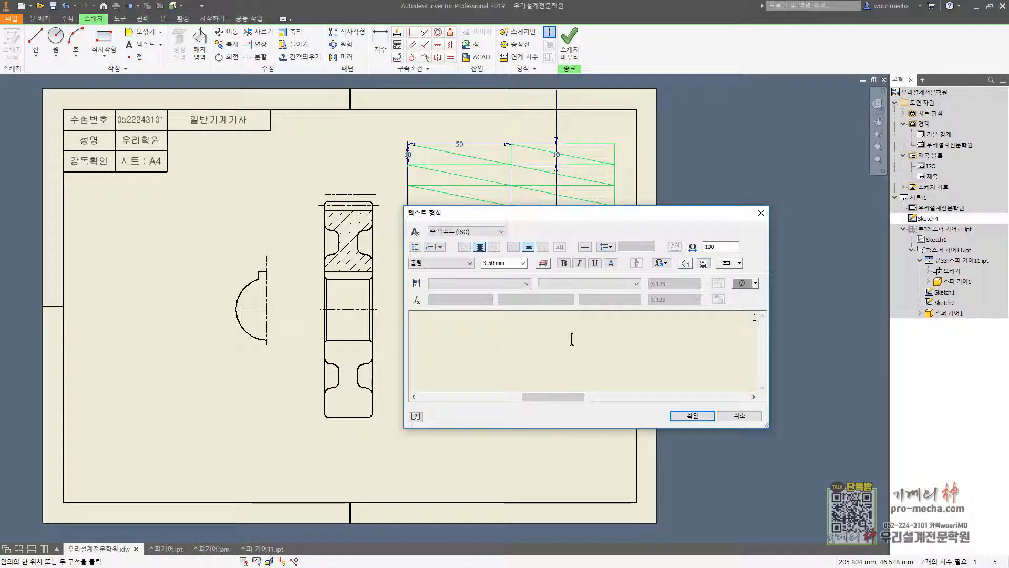
{"action": "key", "text": "BackSpace"}
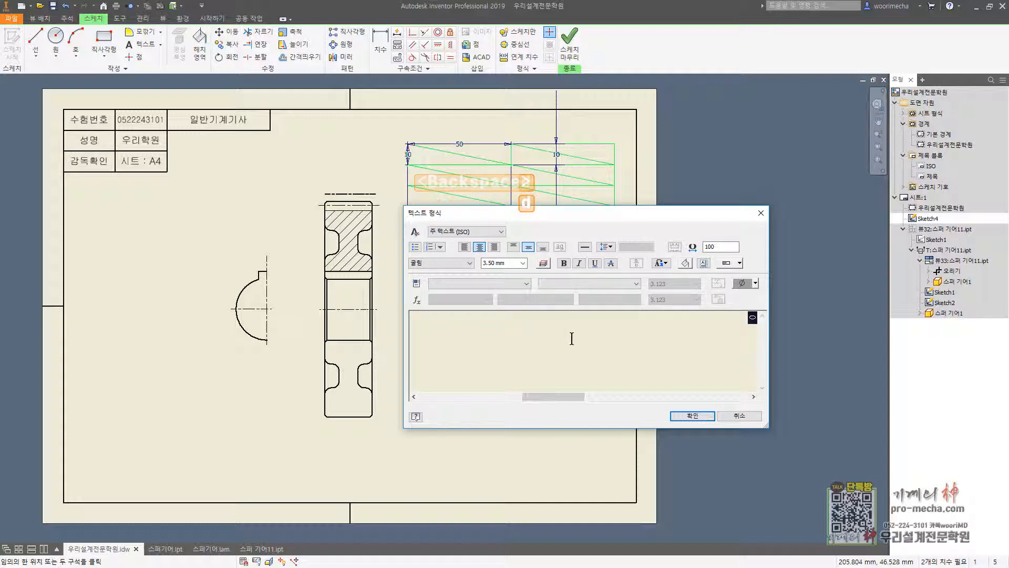
{"action": "type", "text": "우리설계전"}
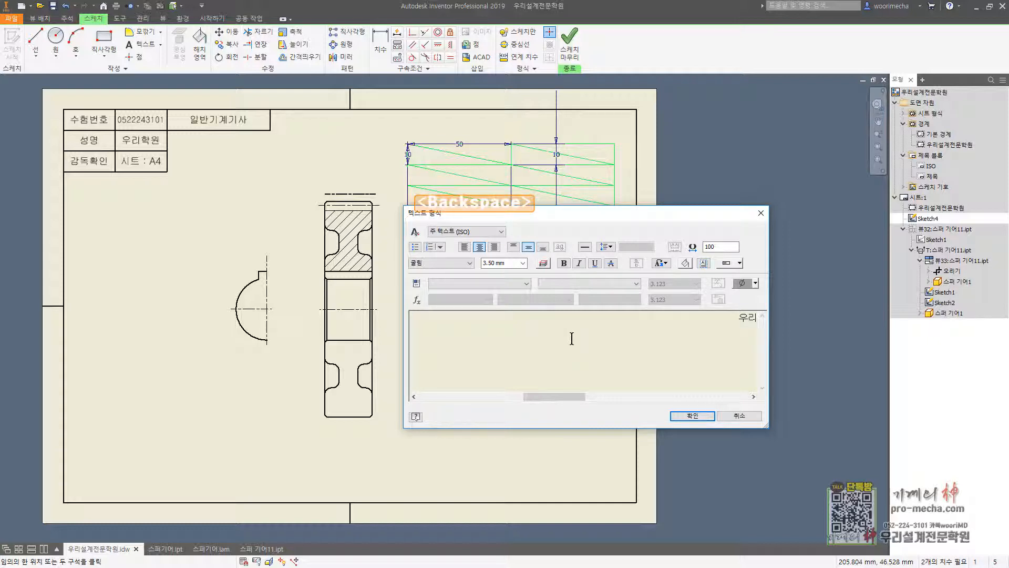
{"action": "type", "text": "문학원"}
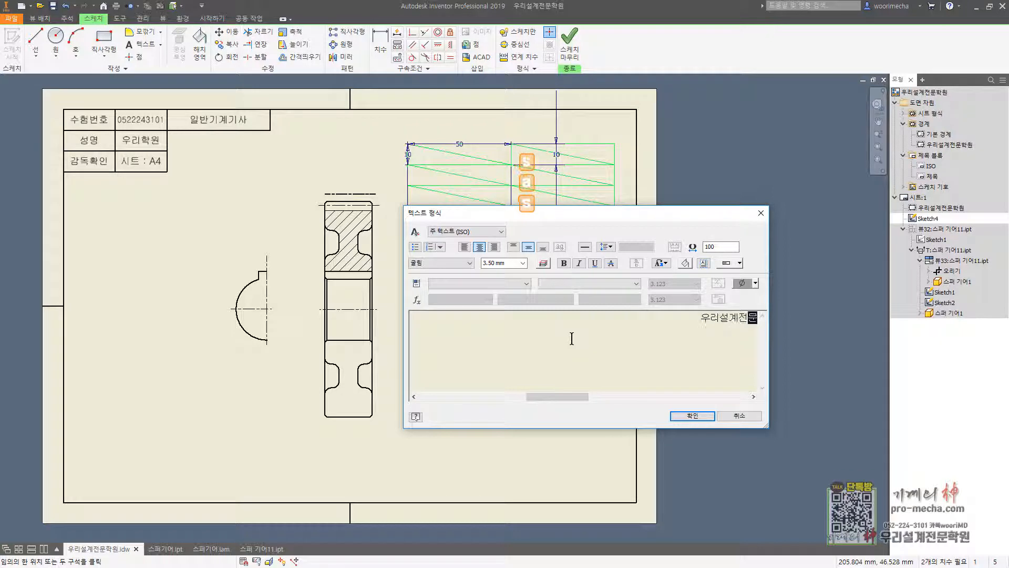
{"action": "left_click", "coordinate": [692, 416]}
{"action": "key", "text": "Escape"}
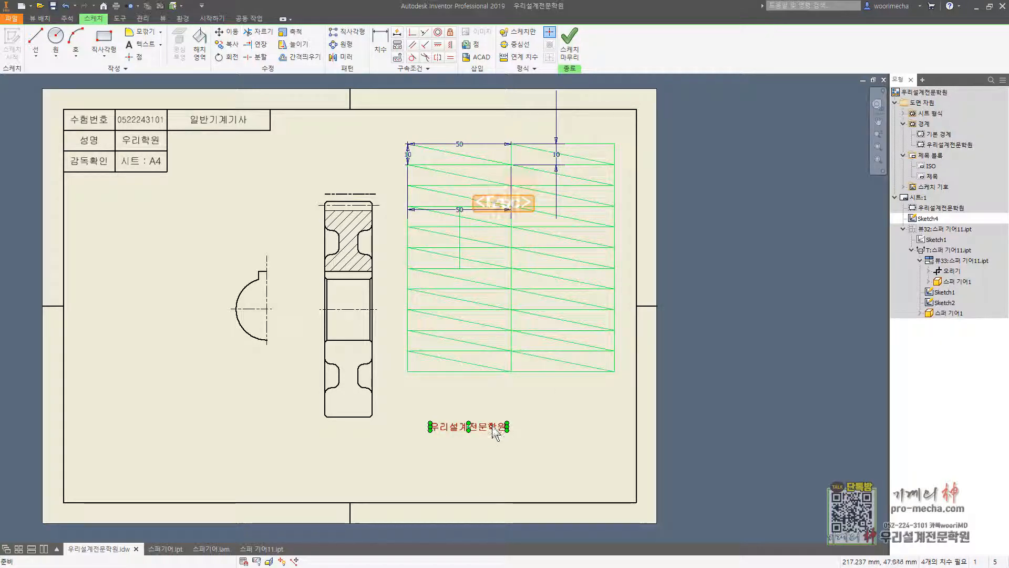
Copy the text below the table and paste a stack of duplicates for filling the cells.
{"action": "key", "text": "ctrl+c"}
{"action": "key", "text": "ctrl+v"}
{"action": "key", "text": "ctrl+v"}
{"action": "key", "text": "ctrl+v"}
{"action": "key", "text": "ctrl+v"}
{"action": "key", "text": "ctrl+v"}
{"action": "key", "text": "ctrl+v"}
{"action": "key", "text": "ctrl+v"}
{"action": "key", "text": "ctrl+v"}
{"action": "key", "text": "ctrl+v"}
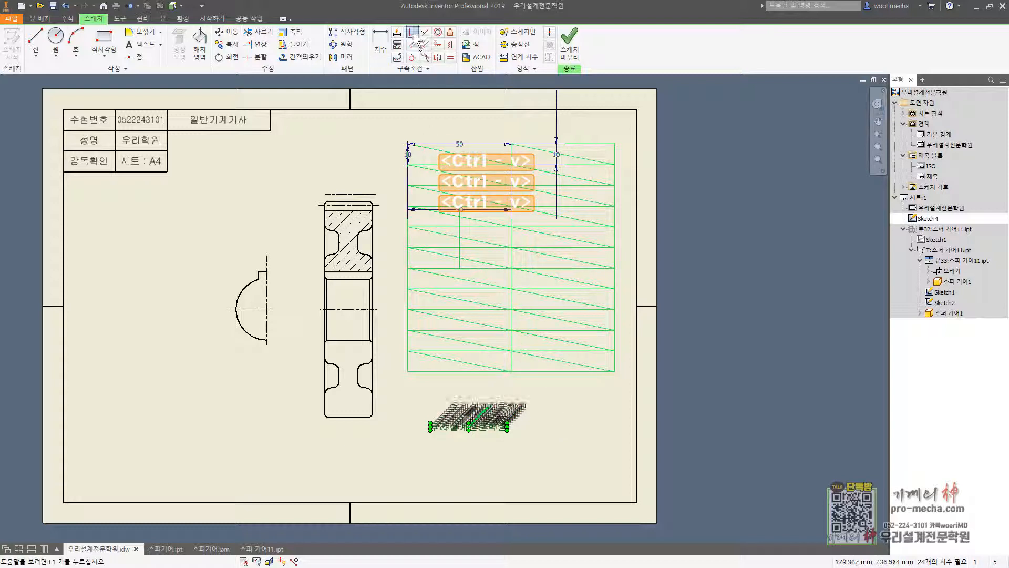
Constrain three text copies coincident with the centre of the top row and the centres of both cells in row two.
{"action": "left_click", "coordinate": [412, 32]}
{"action": "left_click", "coordinate": [490, 412]}
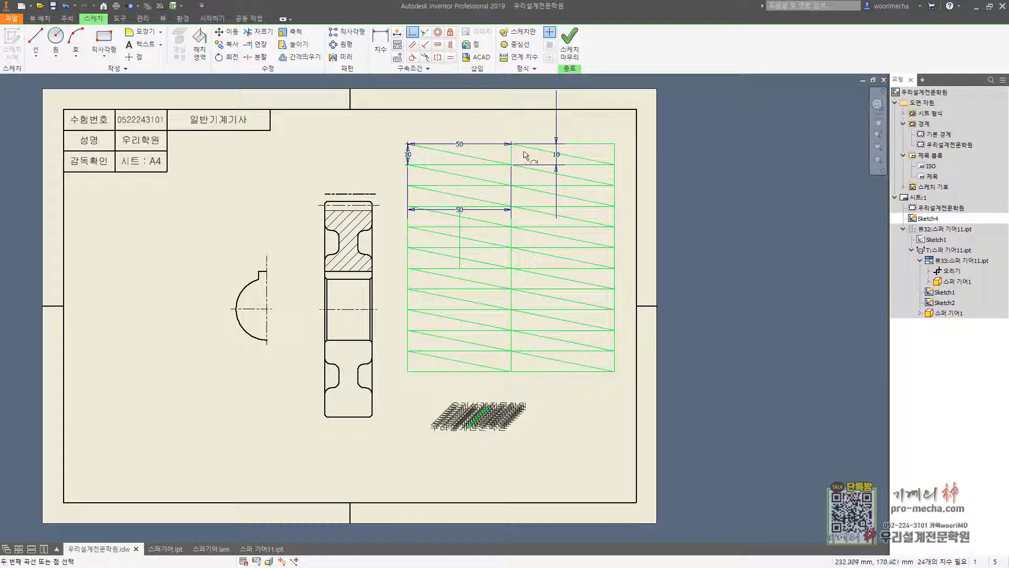
{"action": "left_click", "coordinate": [511, 154]}
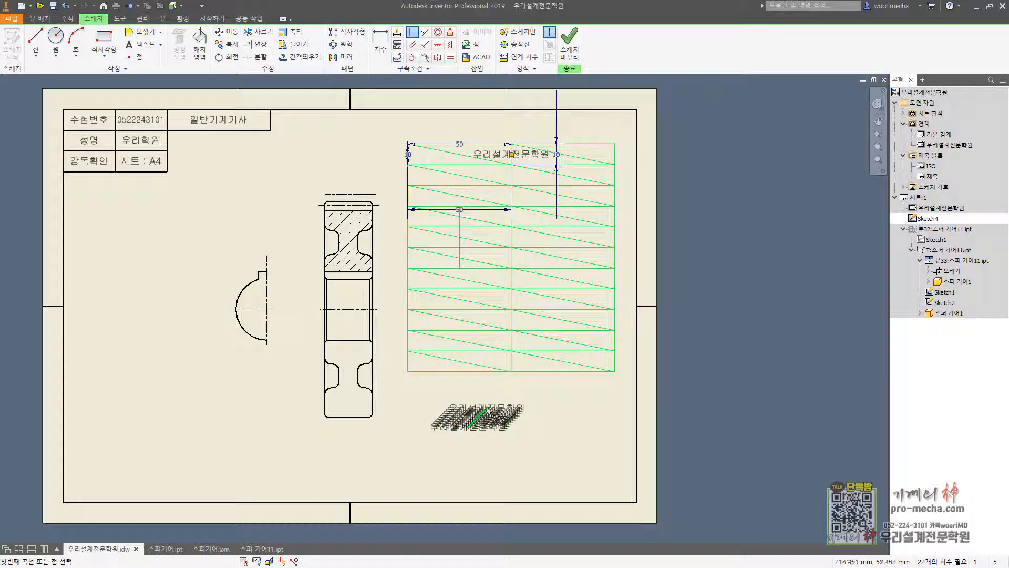
{"action": "left_click", "coordinate": [490, 411]}
{"action": "left_click", "coordinate": [460, 175]}
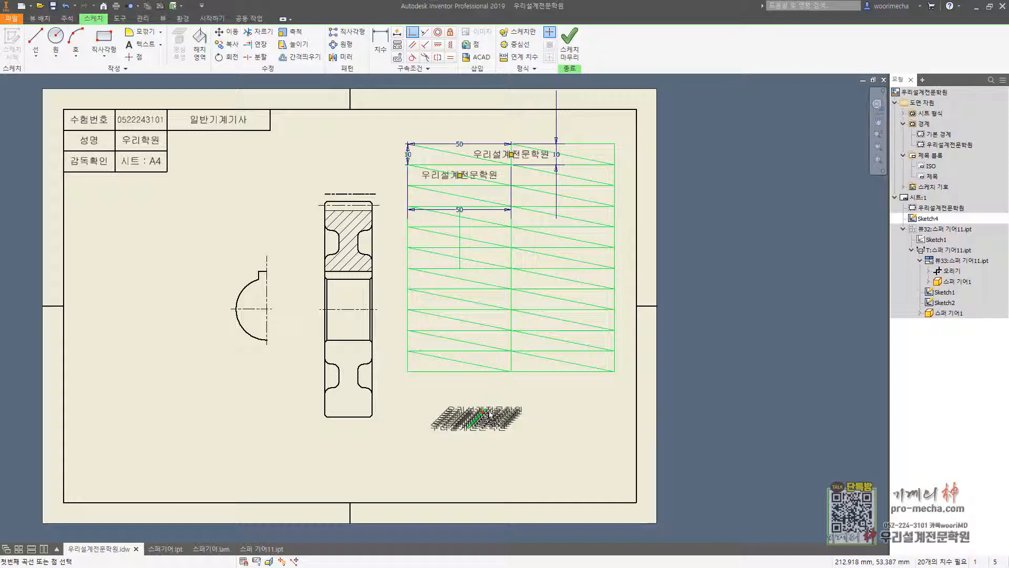
{"action": "left_click", "coordinate": [484, 411]}
{"action": "left_click", "coordinate": [563, 176]}
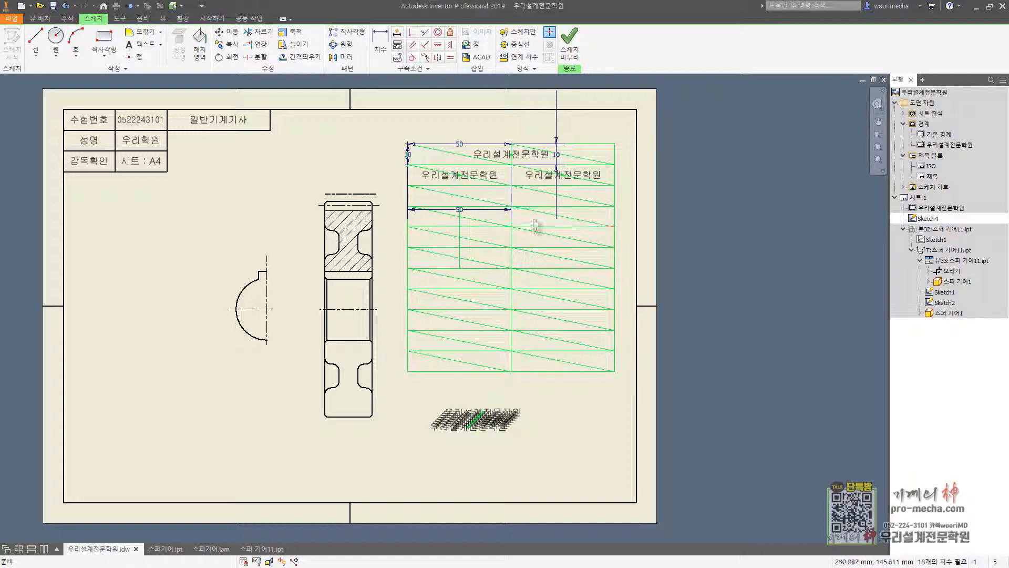
Delete the text in row two's left cell and move two text copies, one under the other, above the gear section view.
{"action": "left_click", "coordinate": [478, 179]}
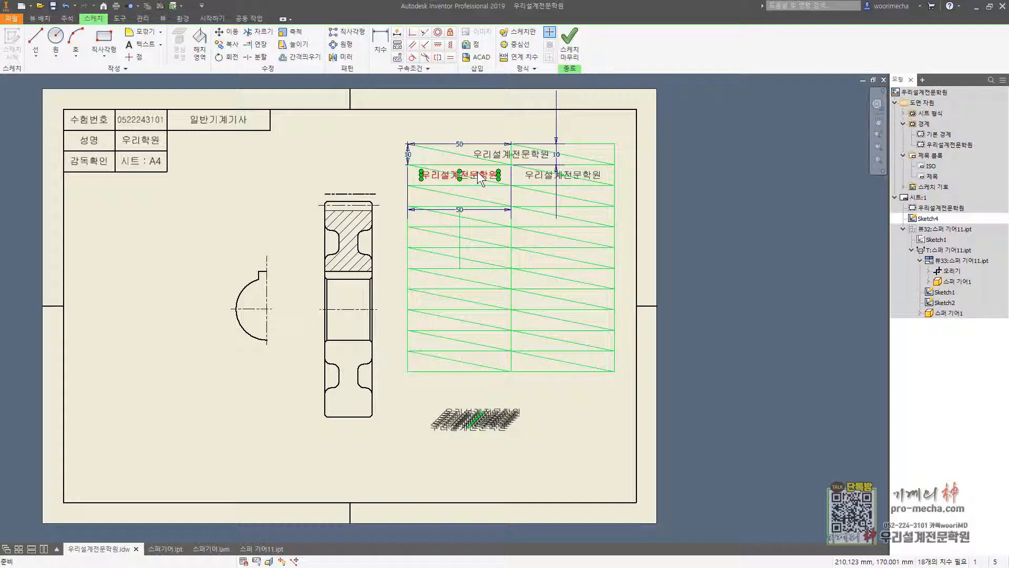
{"action": "key", "text": "Delete"}
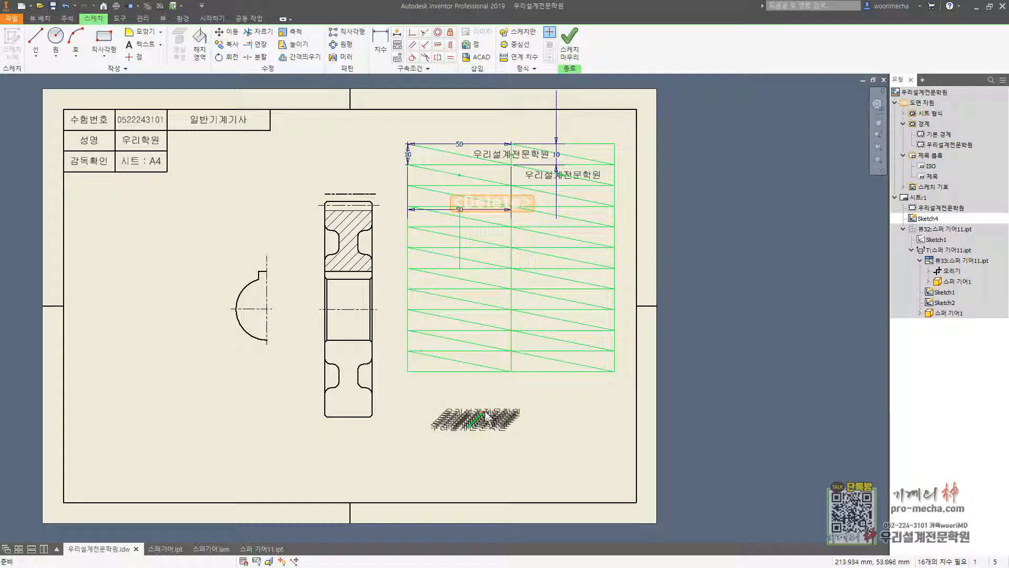
{"action": "left_click_drag", "start_coordinate": [483, 411], "coordinate": [313, 156]}
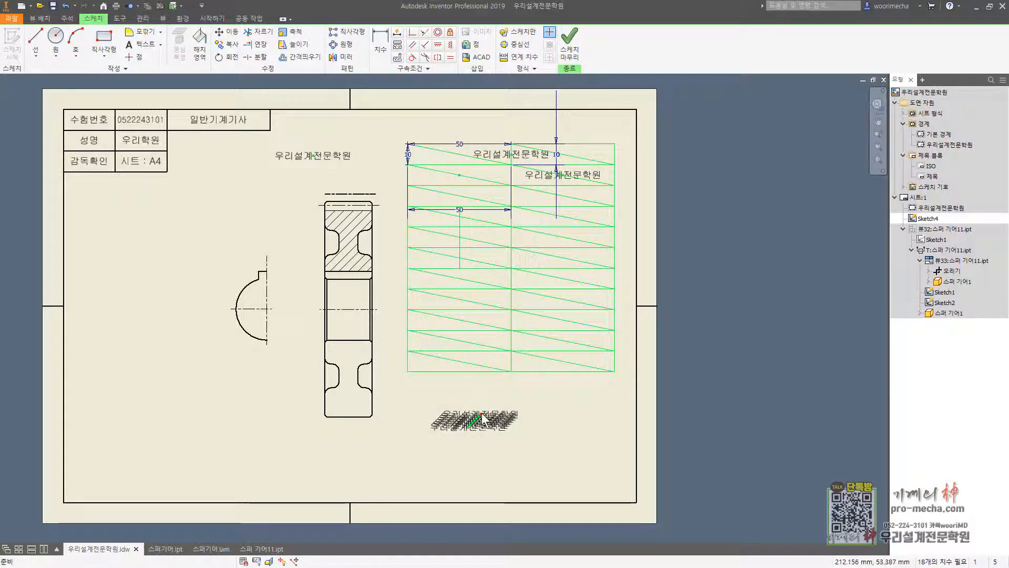
{"action": "left_click_drag", "start_coordinate": [481, 412], "coordinate": [314, 175]}
Change the upper text above the gear section view to "구분".
{"action": "double_click", "coordinate": [335, 160]}
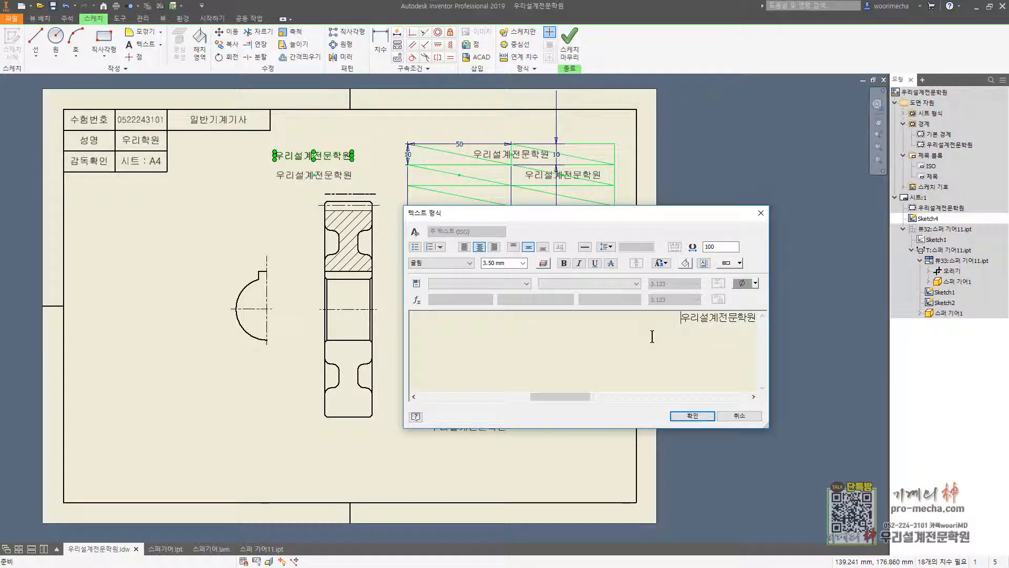
{"action": "key", "text": "ctrl+a"}
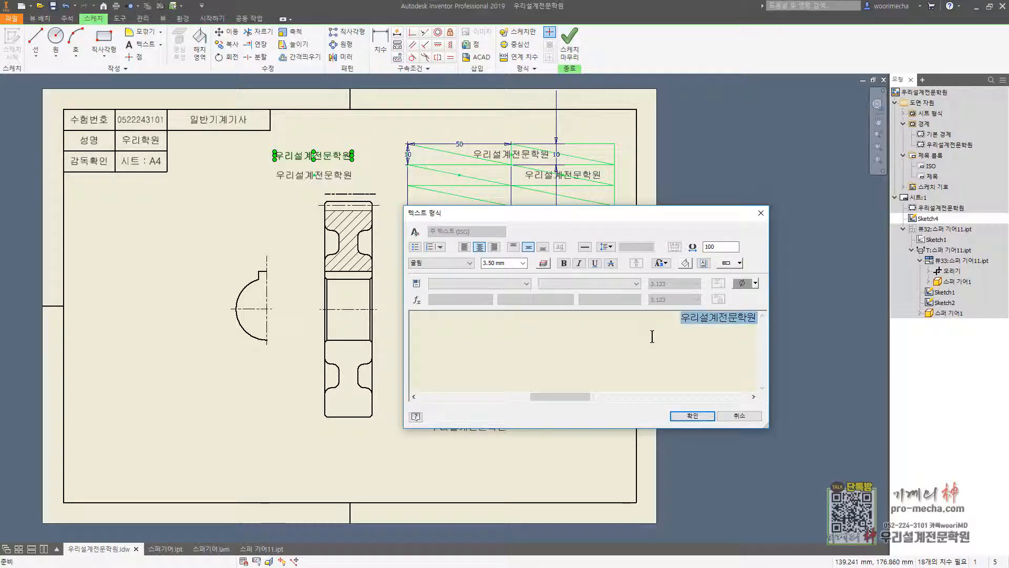
{"action": "type", "text": "구분"}
{"action": "left_click", "coordinate": [702, 416]}
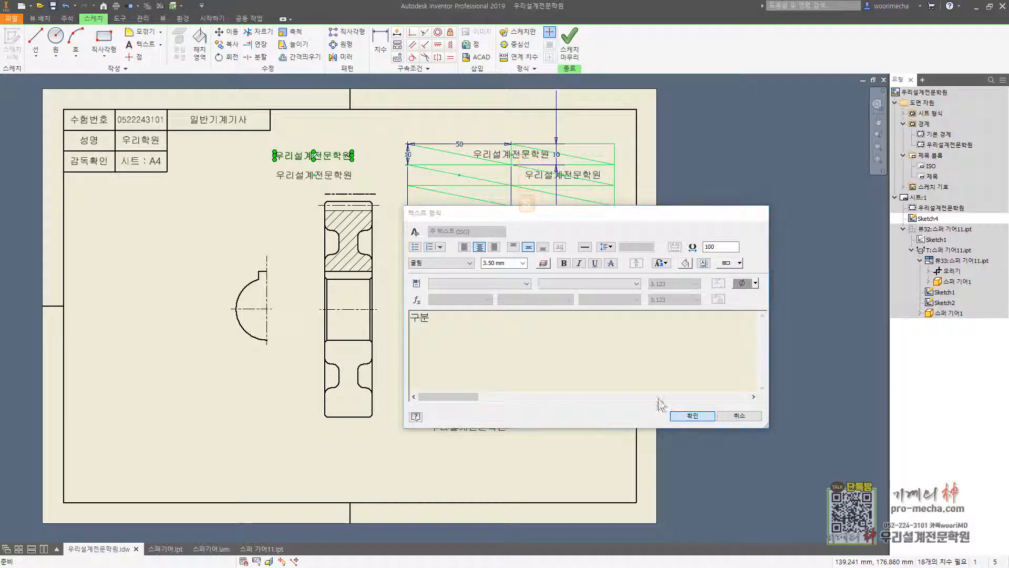
Change the lower text above the gear section view to "품번".
{"action": "double_click", "coordinate": [339, 175]}
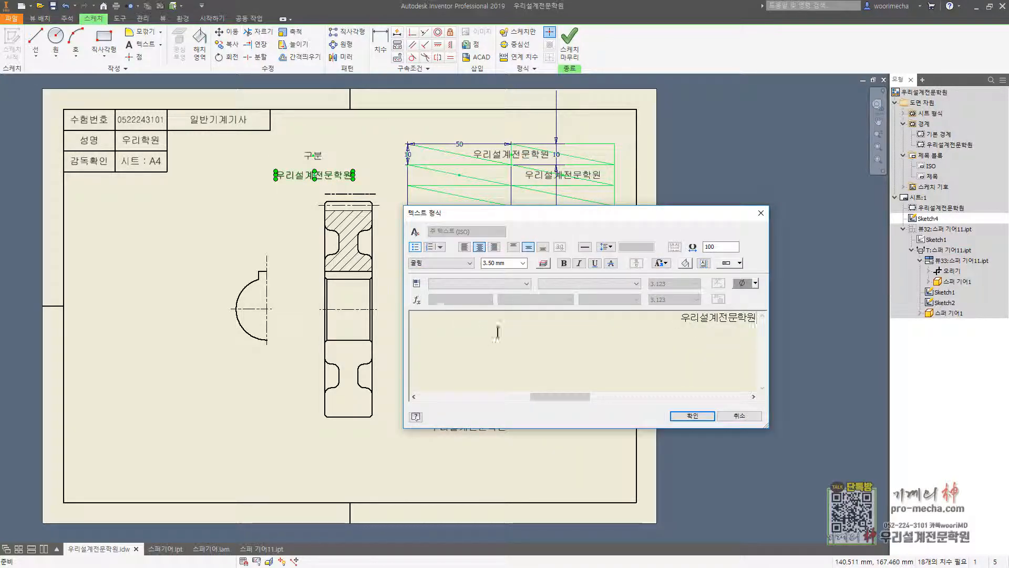
{"action": "key", "text": "ctrl+a"}
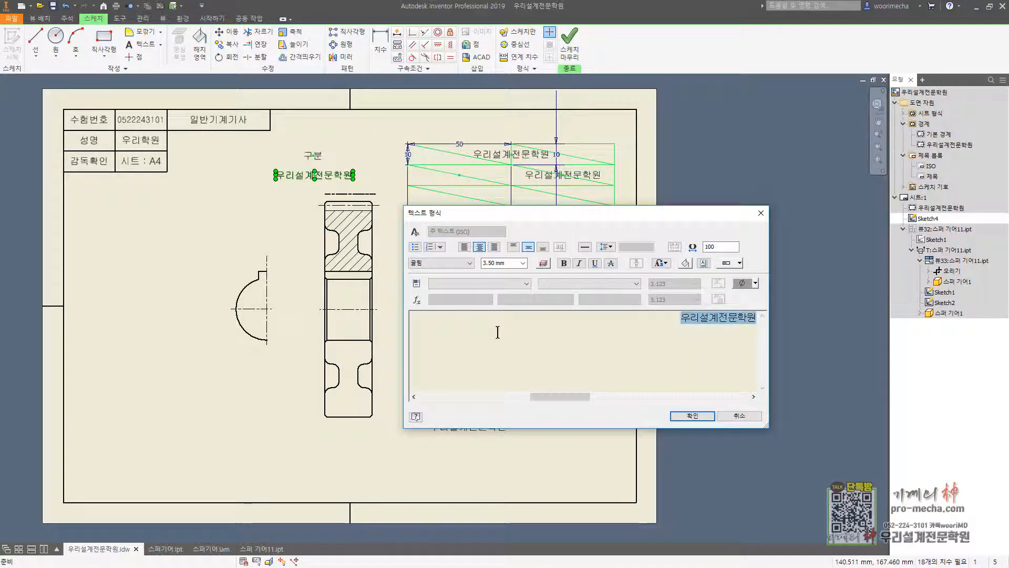
{"action": "type", "text": "품ㅂ"}
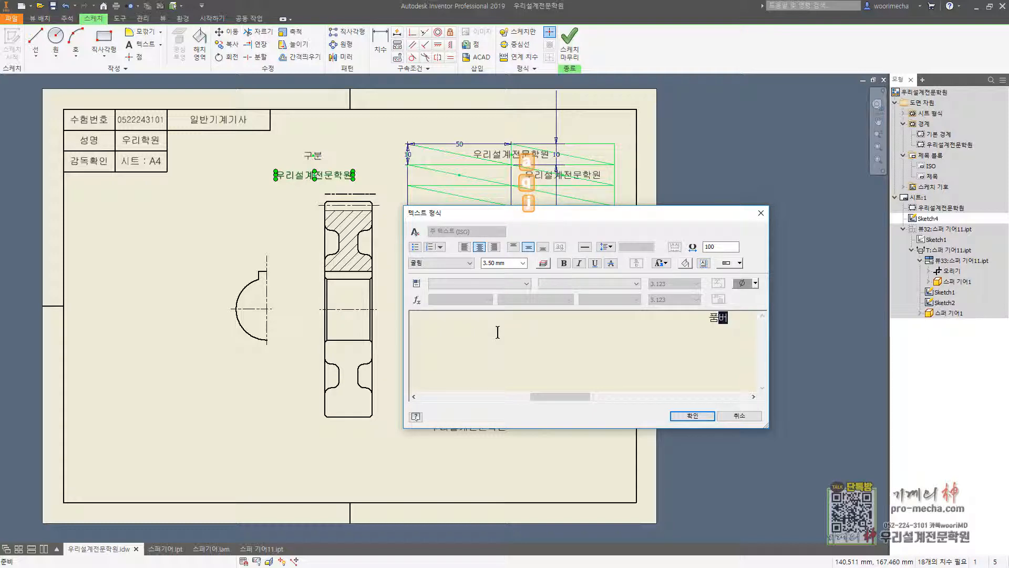
{"action": "type", "text": "ㅓㄴ"}
{"action": "left_click", "coordinate": [688, 416]}
{"action": "scroll", "coordinate": [329, 173], "scroll_direction": "up", "scroll_amount": 5}
{"action": "key", "text": "Escape"}
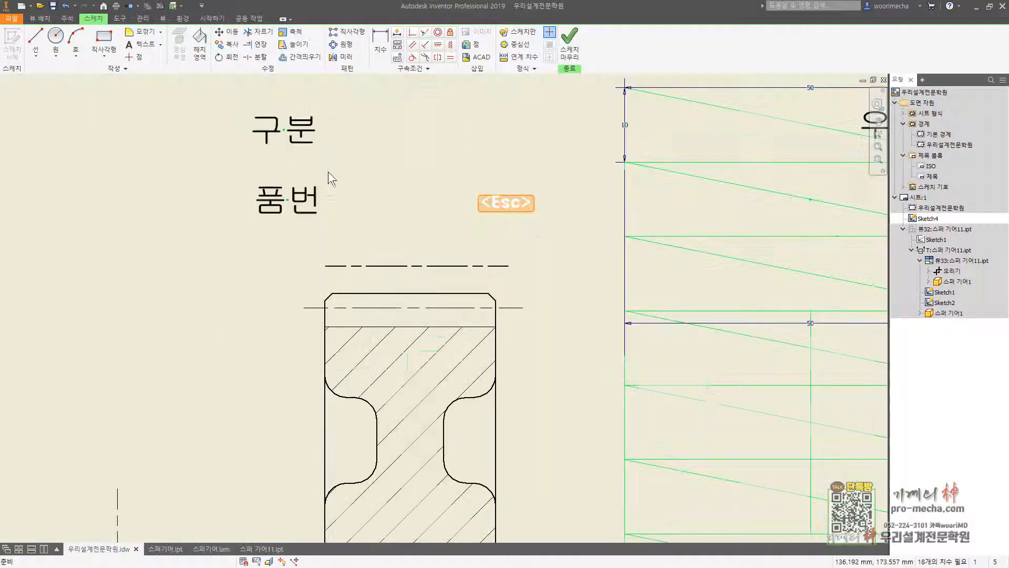
{"action": "scroll", "coordinate": [330, 222], "scroll_direction": "down", "scroll_amount": 3}
{"action": "middle_click_drag", "start_coordinate": [333, 224], "coordinate": [308, 238]}
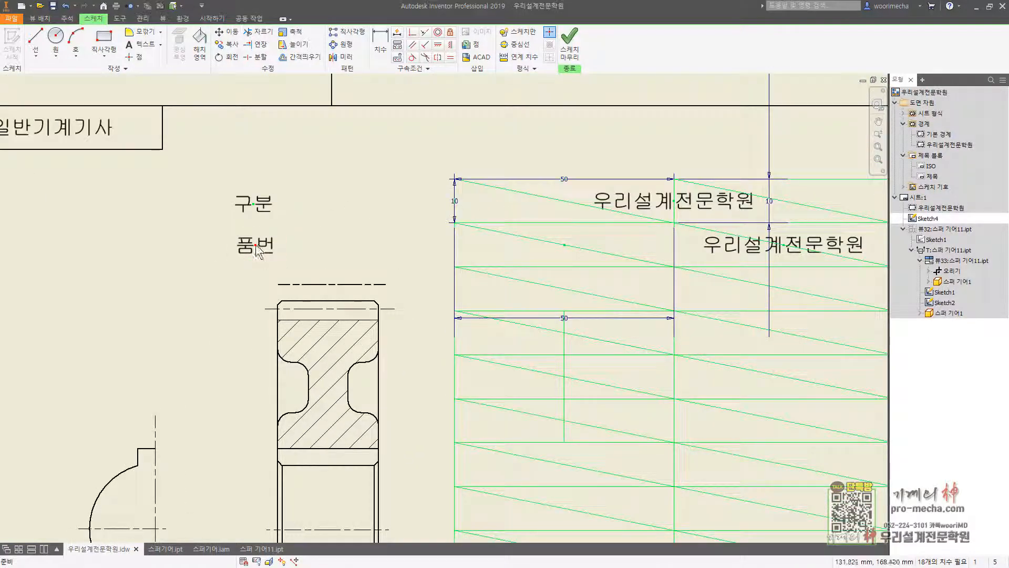
Move "품번" to the upper right and "구분" to the lower left of row two's left cell, and finish the sketch.
{"action": "left_click_drag", "start_coordinate": [255, 245], "coordinate": [648, 237]}
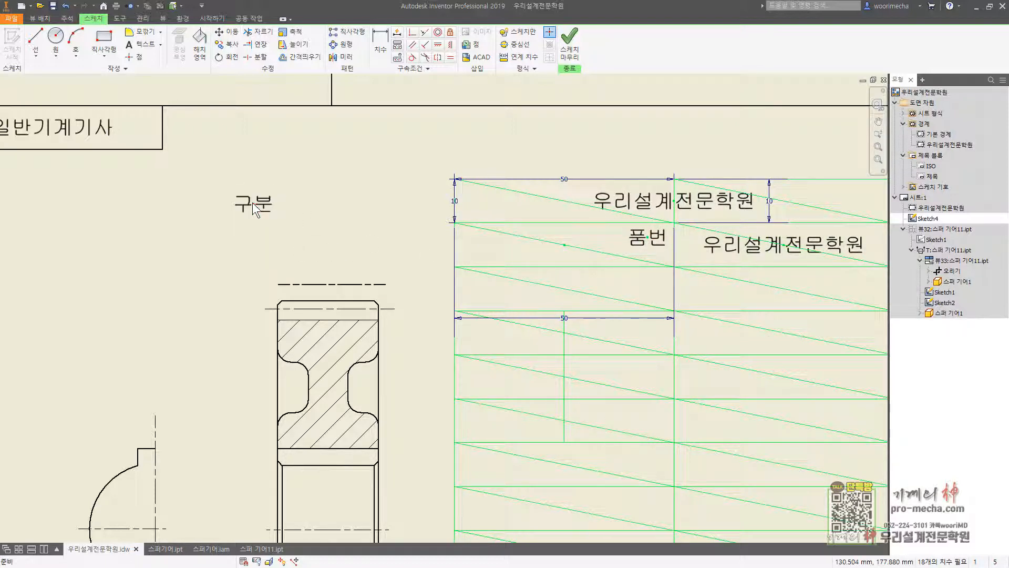
{"action": "left_click_drag", "start_coordinate": [253, 203], "coordinate": [482, 254]}
{"action": "key", "text": "Escape"}
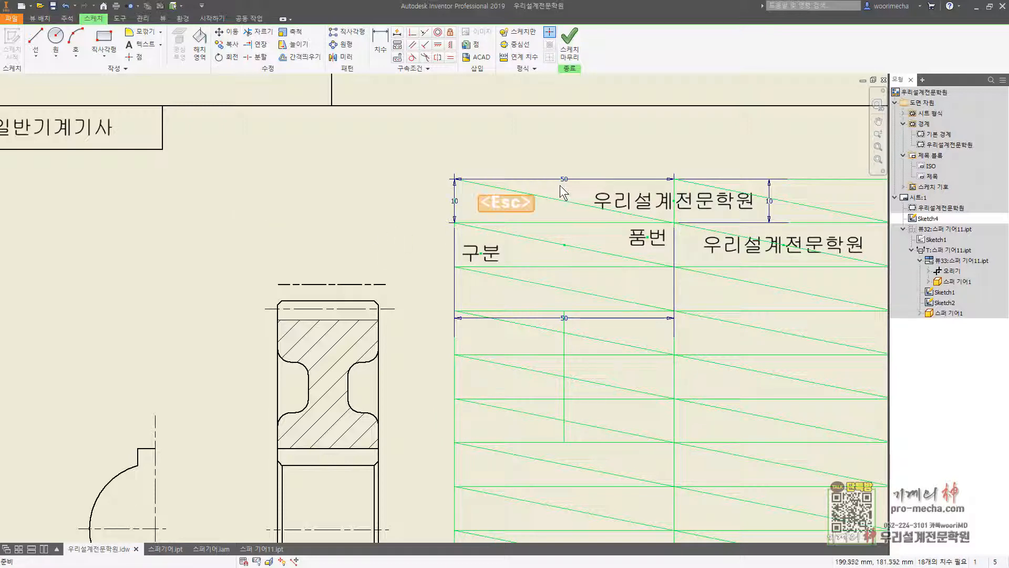
{"action": "scroll", "coordinate": [597, 147], "scroll_direction": "down", "scroll_amount": 3}
{"action": "left_click", "coordinate": [562, 42]}
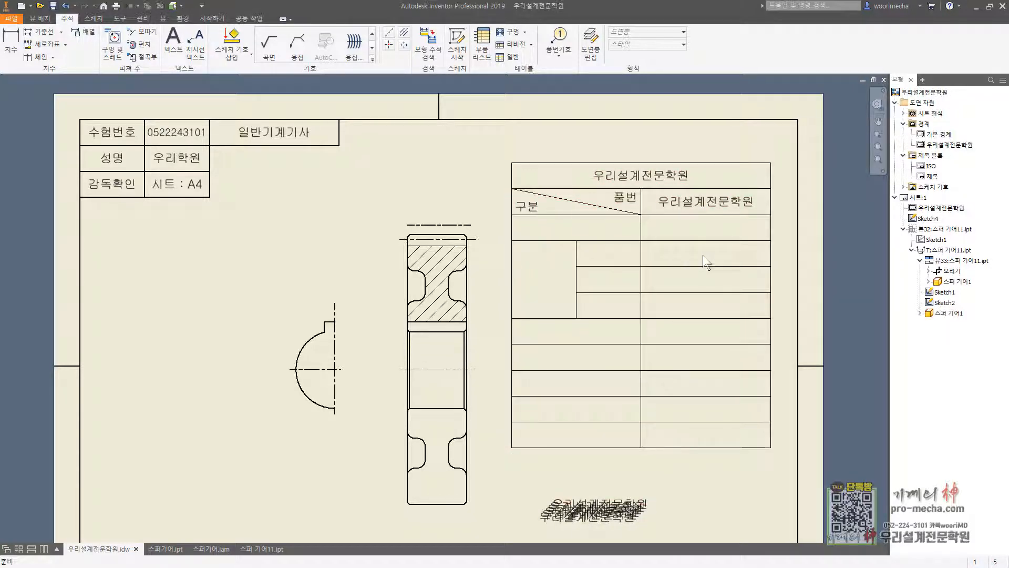
Reopen the table sketch and replace the text in row two's right cell with "1번".
{"action": "double_click", "coordinate": [689, 222]}
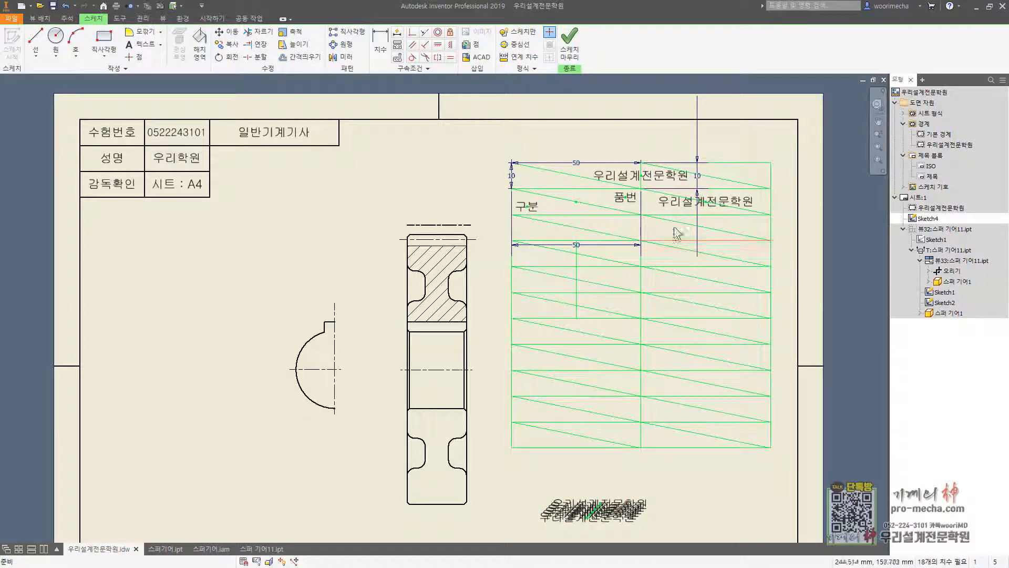
{"action": "left_click", "coordinate": [667, 208]}
{"action": "double_click", "coordinate": [667, 208]}
{"action": "key", "text": "ctrl+a"}
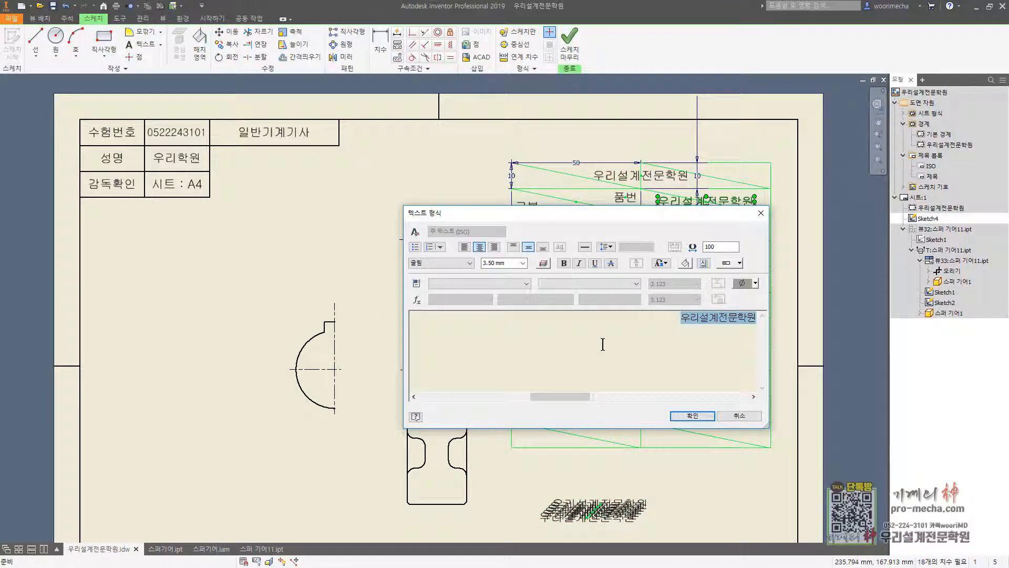
{"action": "key", "text": "Delete"}
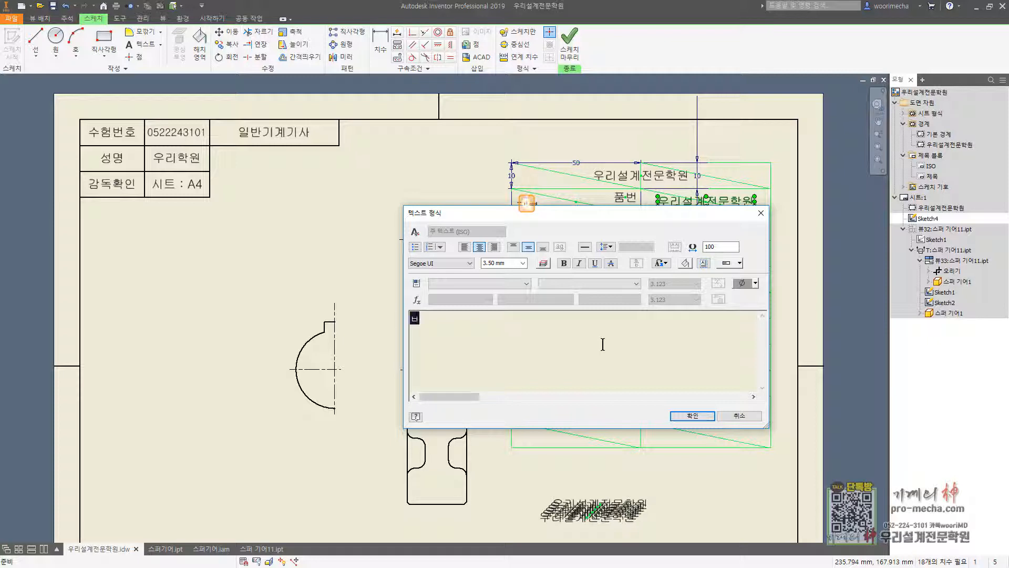
{"action": "type", "text": "ㅂ"}
{"action": "key", "text": "BackSpace"}
{"action": "key", "text": "BackSpace"}
{"action": "type", "text": "1"}
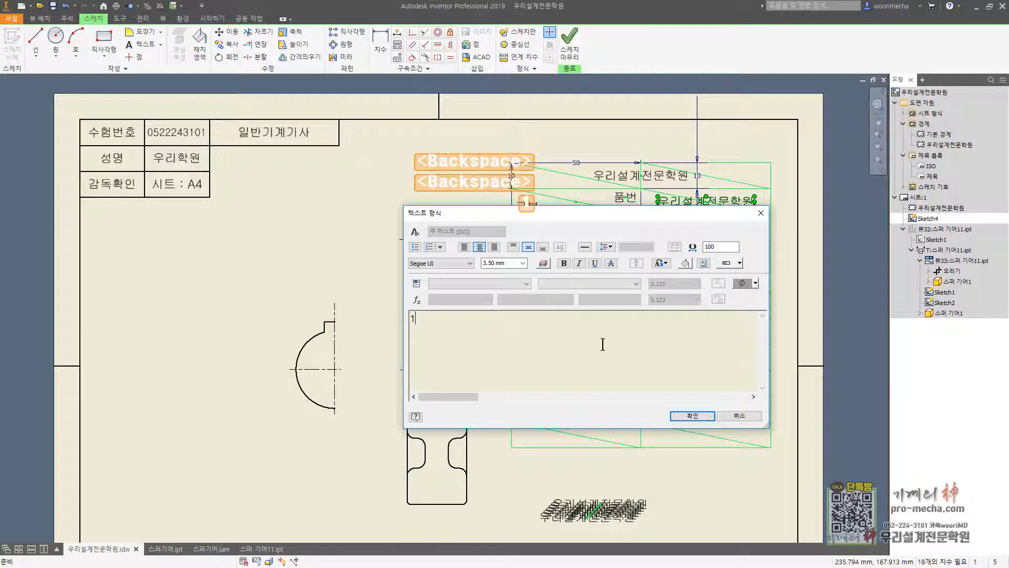
{"action": "type", "text": "ㅂㅓㄴ"}
Set the font of the whole "1번" text to 굴림.
{"action": "key", "text": "ctrl+a"}
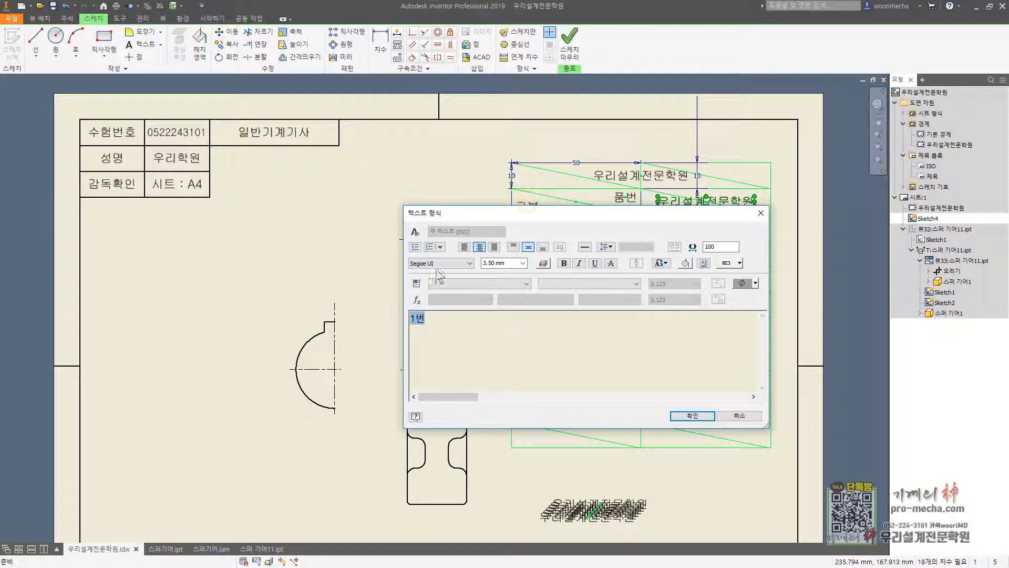
{"action": "left_click", "coordinate": [447, 263]}
{"action": "left_click_drag", "start_coordinate": [497, 517], "coordinate": [497, 549]}
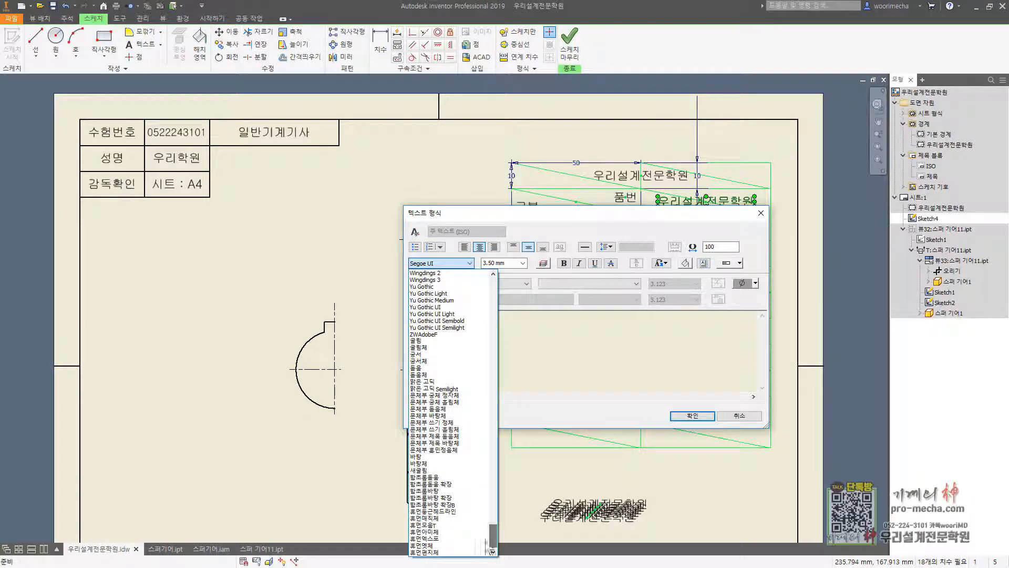
{"action": "left_click", "coordinate": [440, 345]}
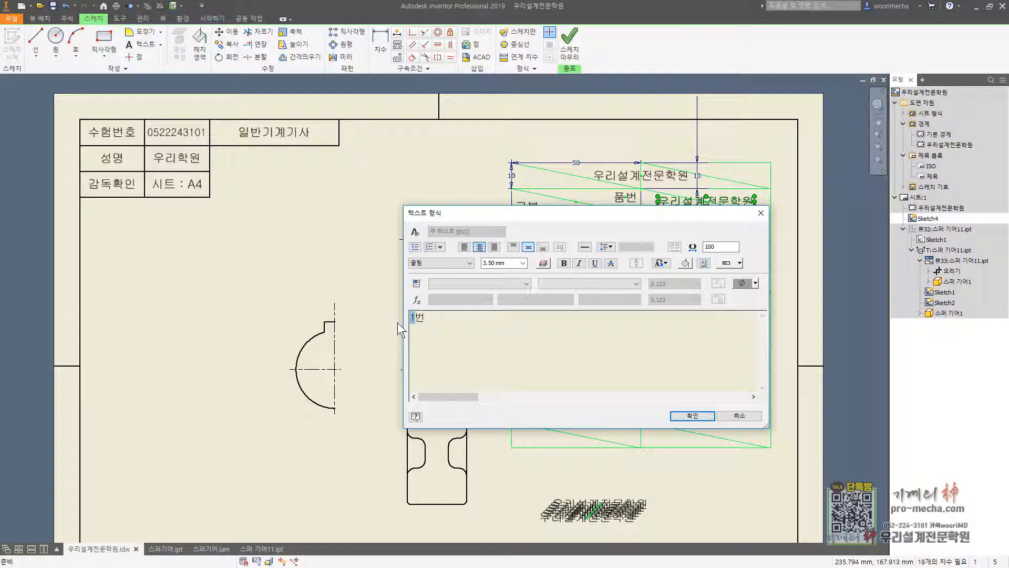
Replace the digit 1 in "1번" with the circled symbol ①, apply the text and finish the sketch.
{"action": "type", "text": "ㅇ"}
{"action": "key", "text": "Hangul_Hanja"}
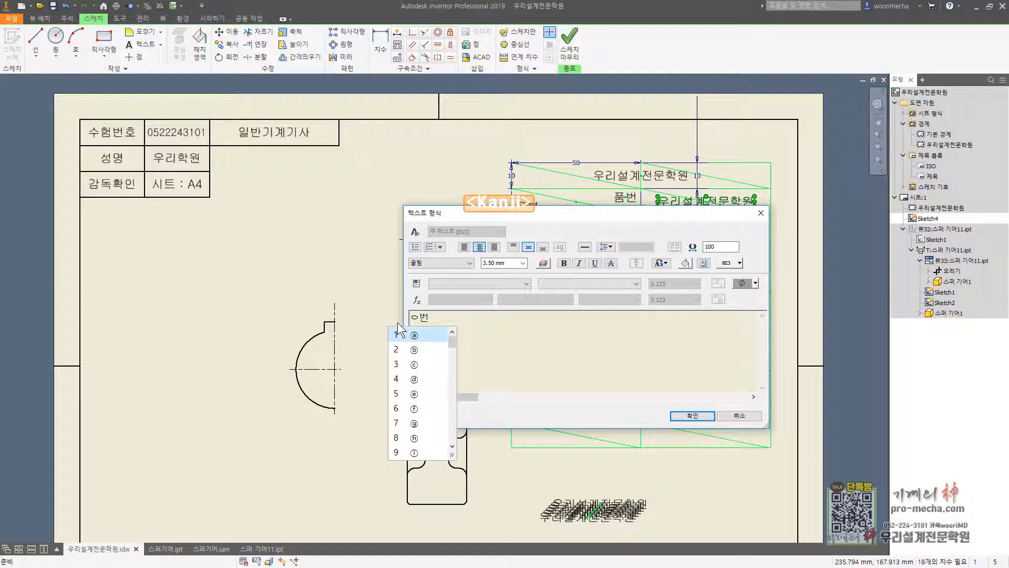
{"action": "key", "text": "Tab"}
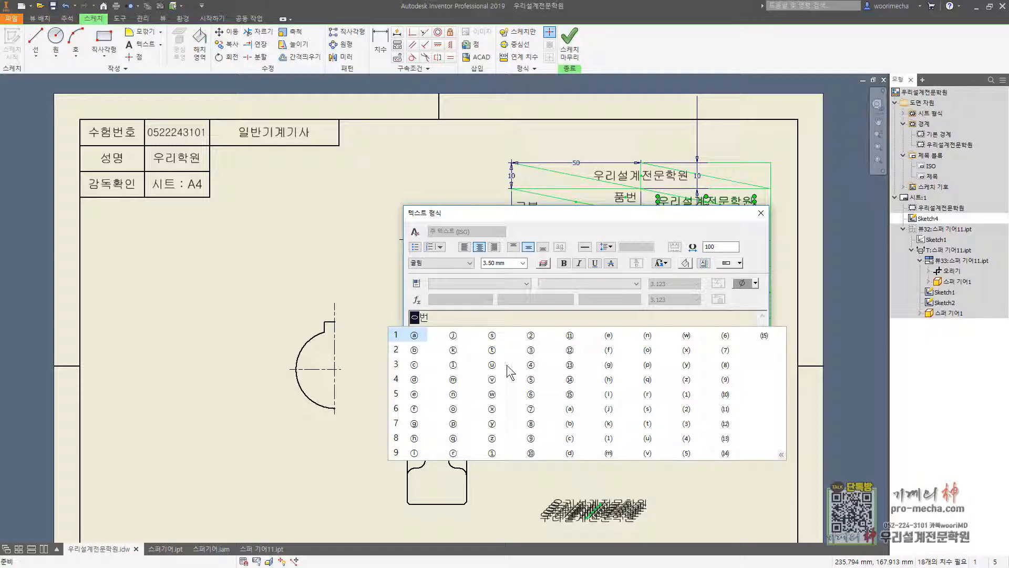
{"action": "left_click", "coordinate": [497, 452]}
{"action": "left_click", "coordinate": [691, 417]}
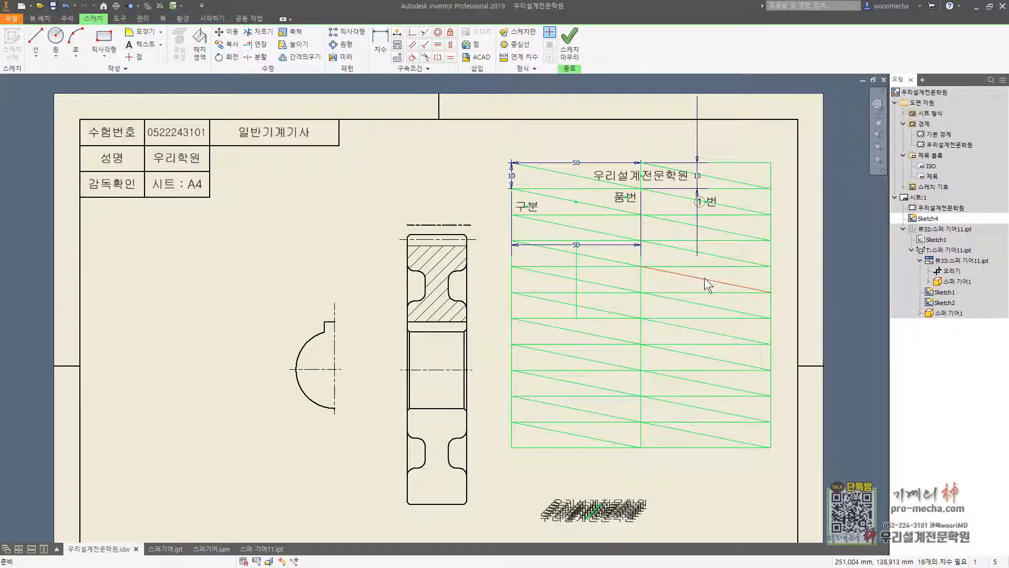
{"action": "left_click", "coordinate": [569, 42]}
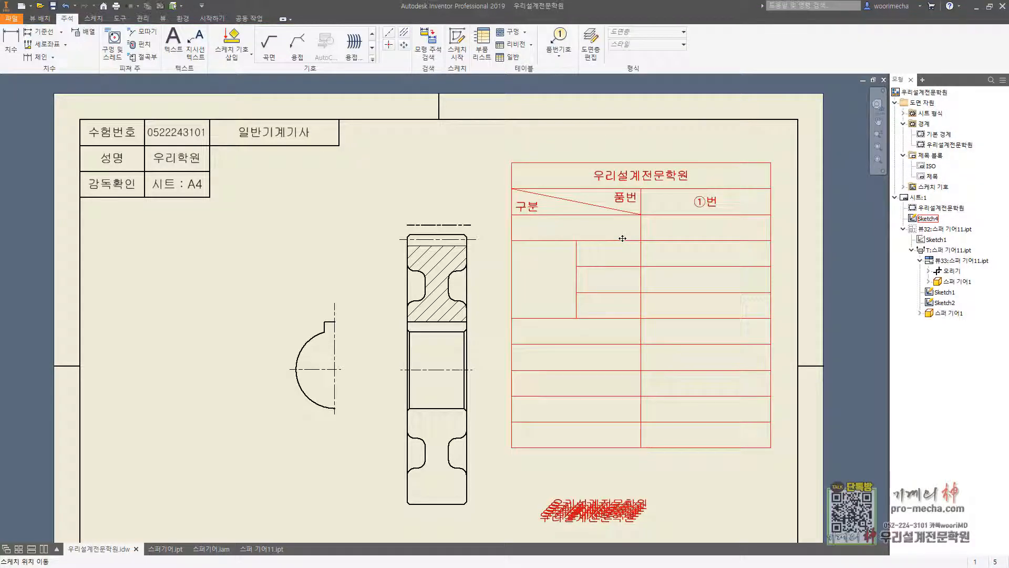
Reopen the table sketch and paste two copies of the "①번" text.
{"action": "double_click", "coordinate": [714, 206]}
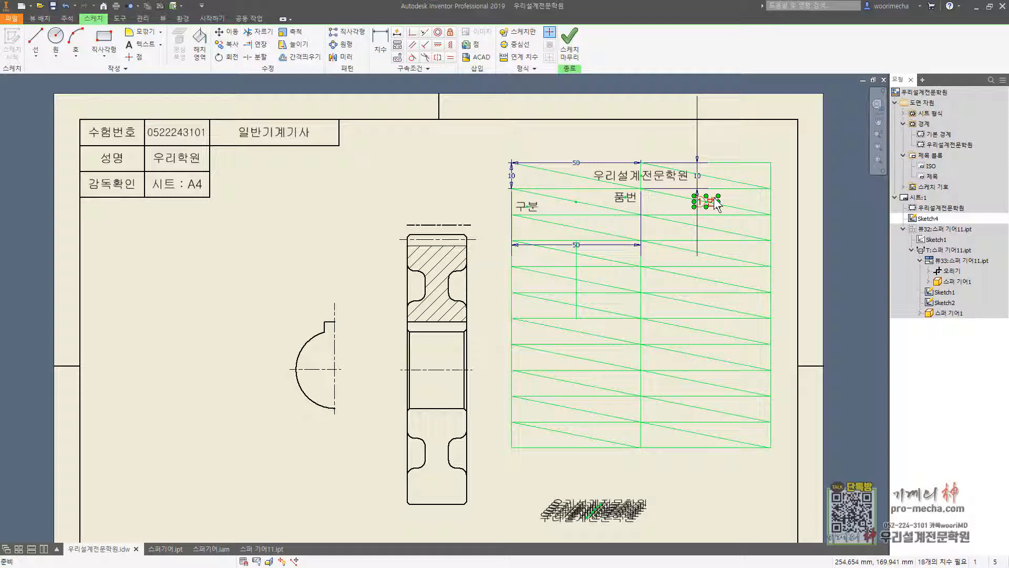
{"action": "key", "text": "ctrl+c"}
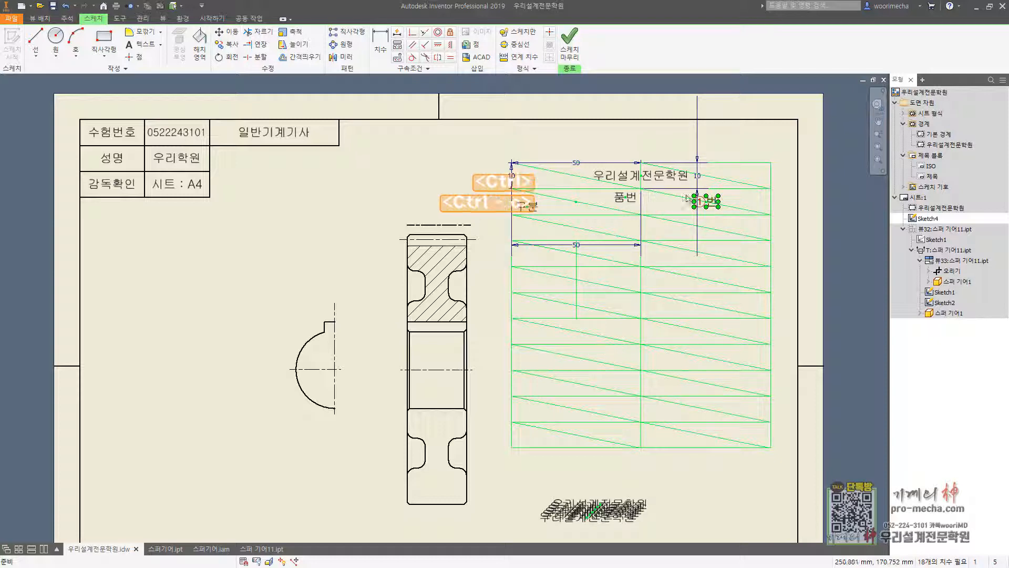
{"action": "key", "text": "ctrl+v"}
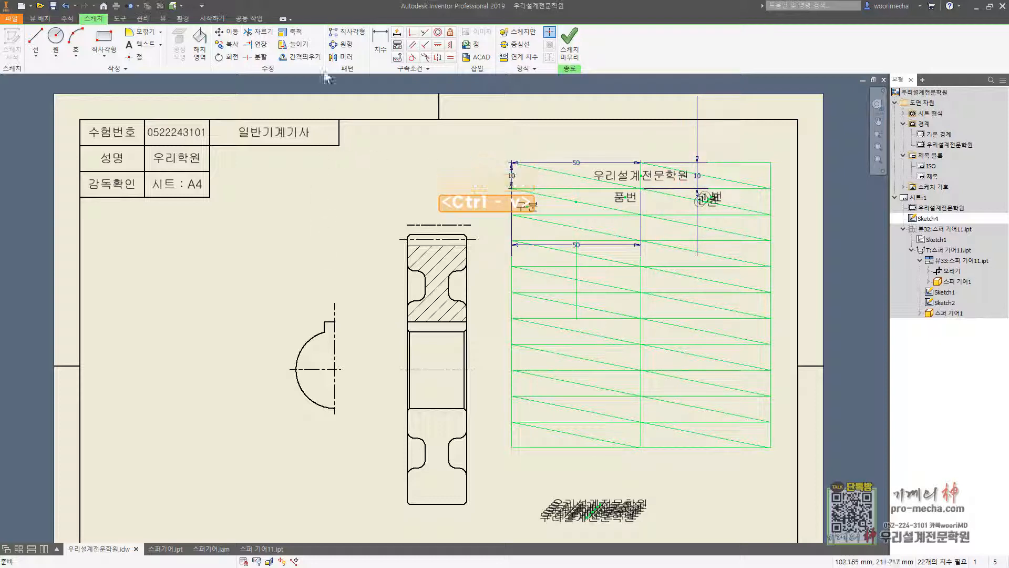
{"action": "key", "text": "Escape"}
Constrain the two "①번" copies coincident with the centres of the right cells in rows six and eight.
{"action": "left_click", "coordinate": [413, 32]}
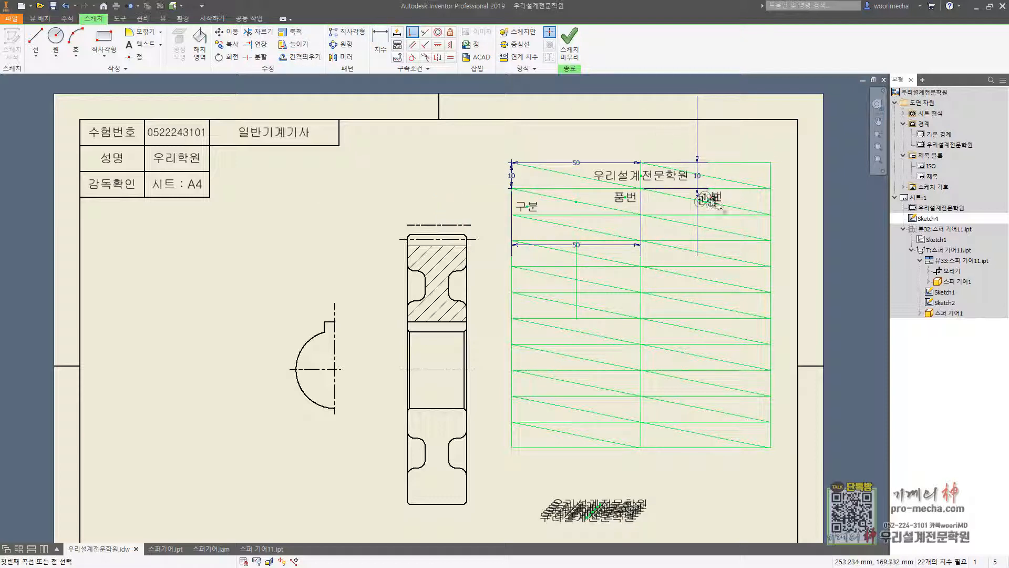
{"action": "left_click", "coordinate": [711, 200]}
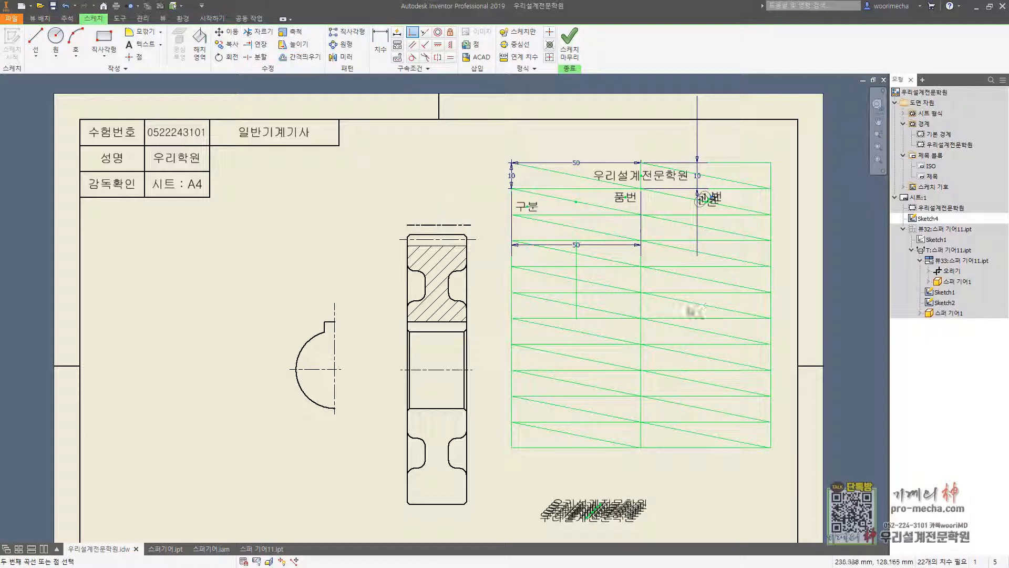
{"action": "left_click", "coordinate": [707, 307]}
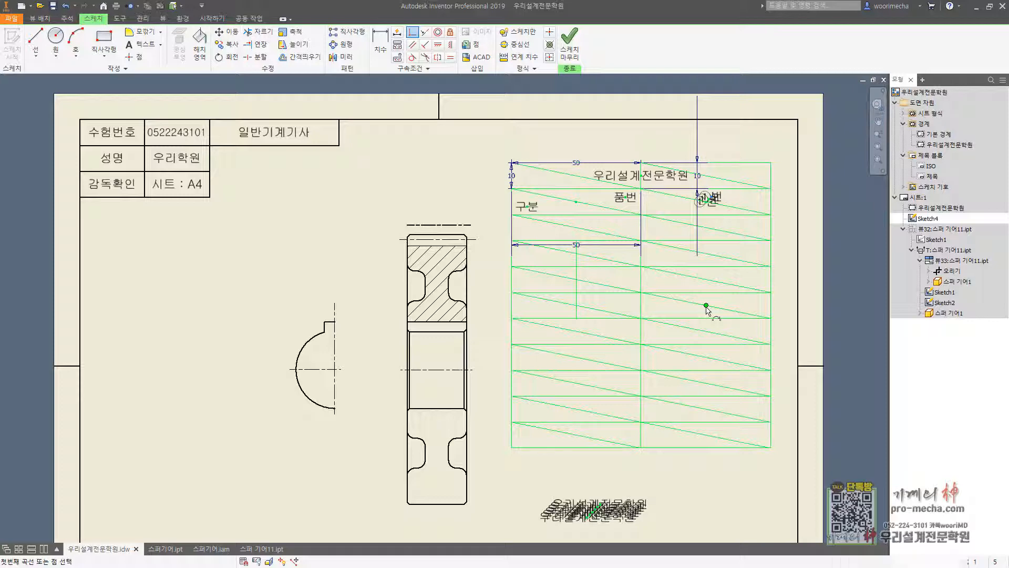
{"action": "left_click", "coordinate": [711, 201]}
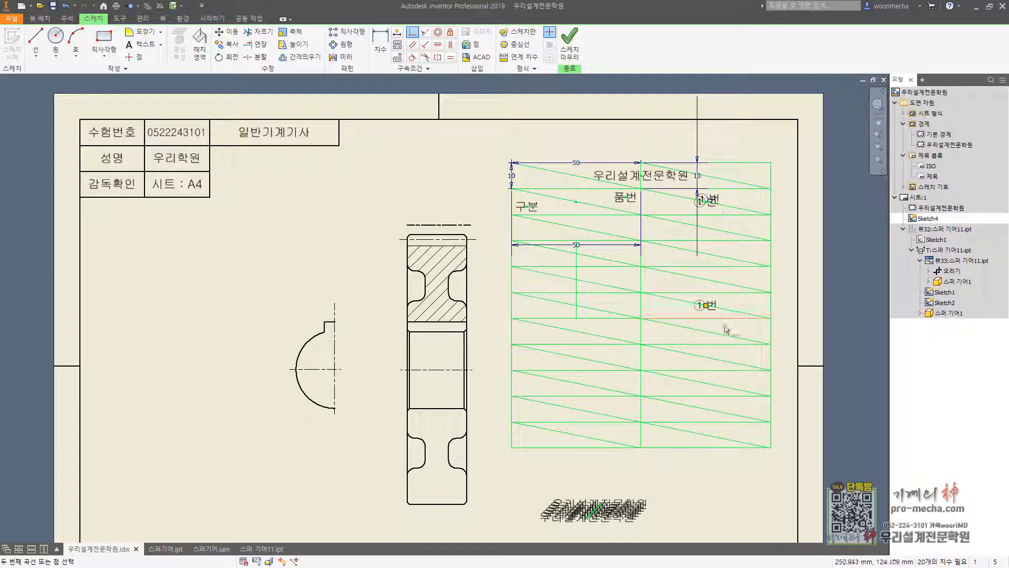
{"action": "left_click", "coordinate": [707, 358]}
{"action": "key", "text": "Escape"}
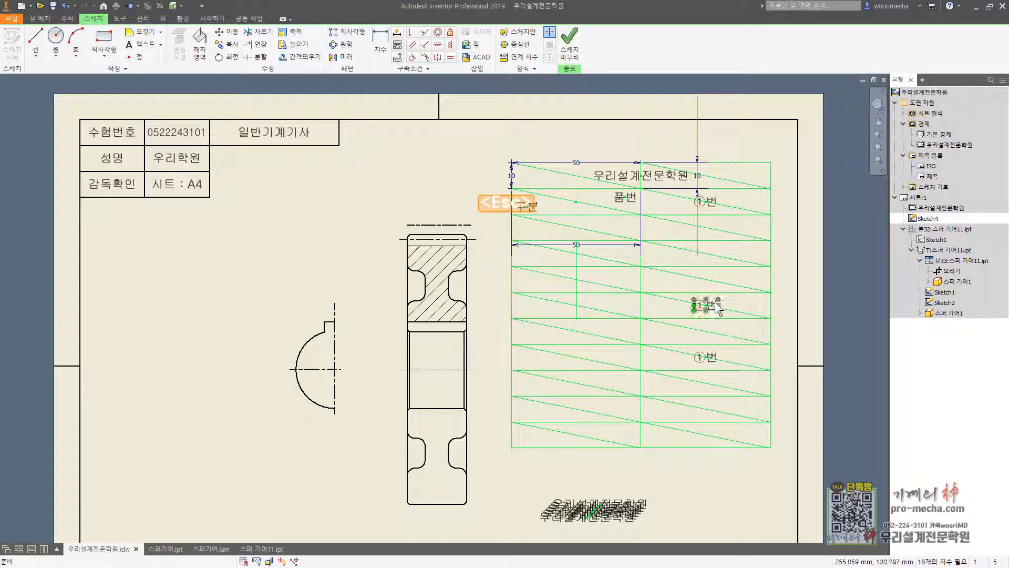
Replace the text in row six's right cell with "20°", using the degree symbol.
{"action": "double_click", "coordinate": [705, 305]}
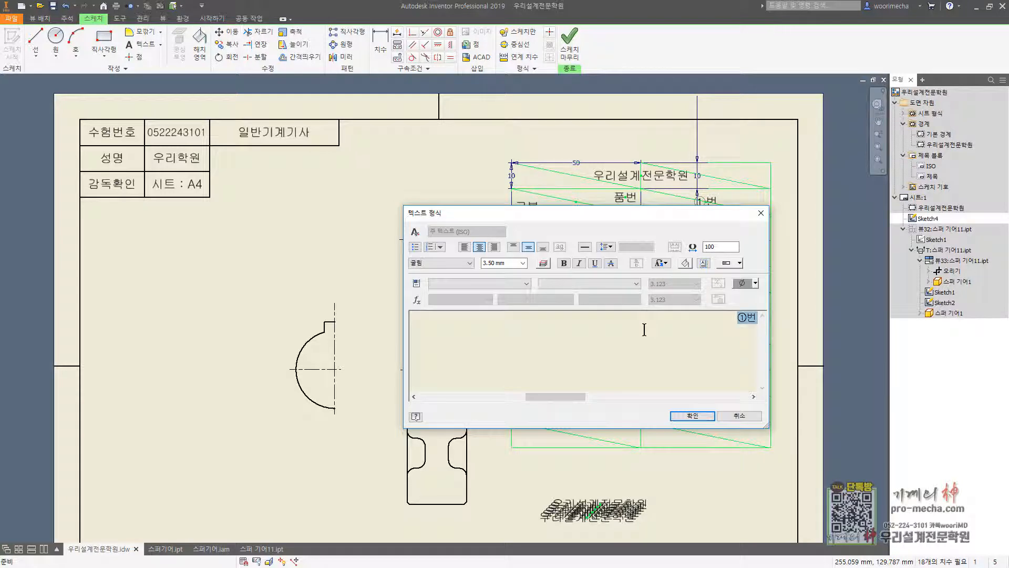
{"action": "type", "text": "2"}
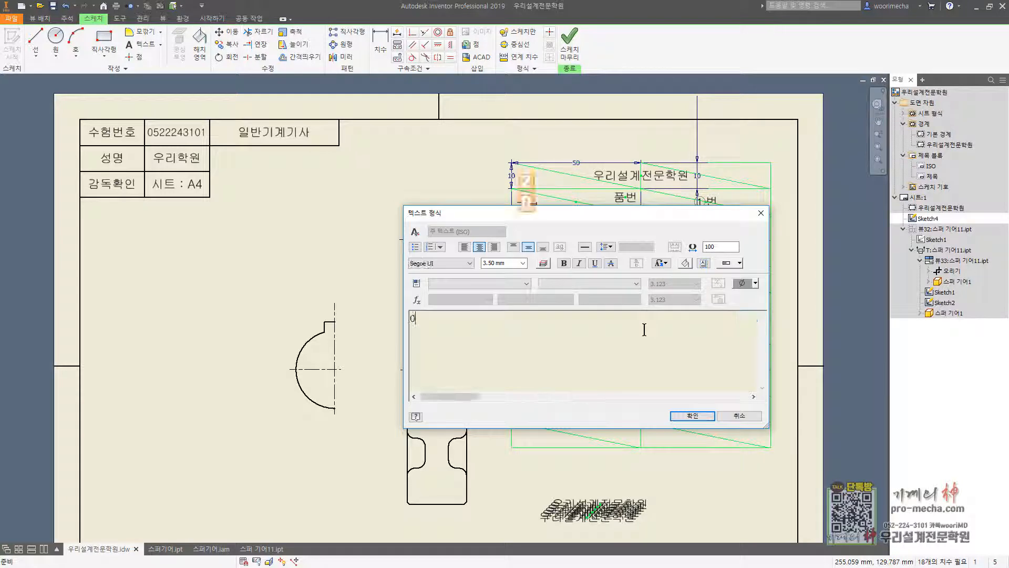
{"action": "key", "text": "BackSpace"}
{"action": "type", "text": "2"}
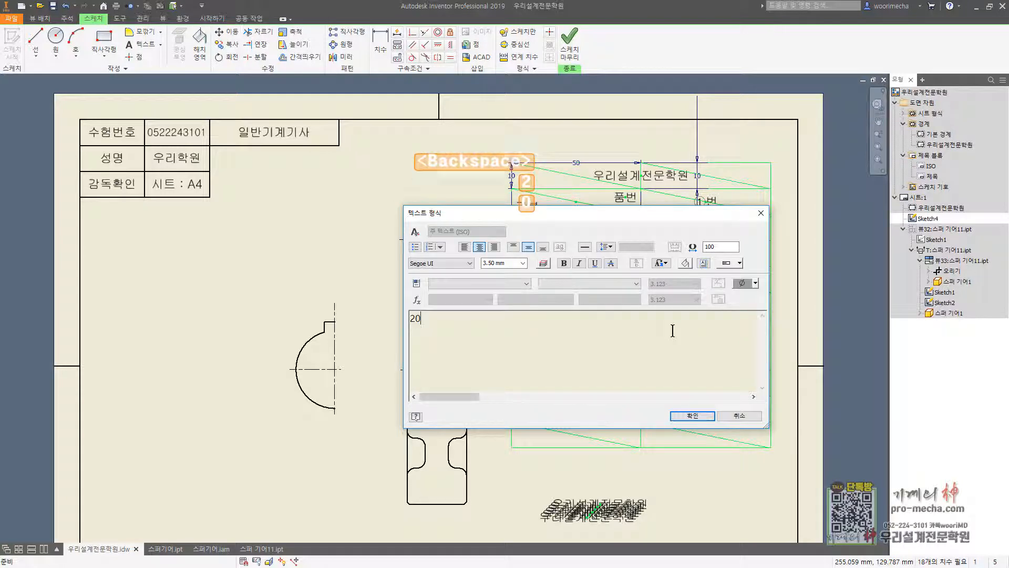
{"action": "type", "text": "0"}
{"action": "left_click", "coordinate": [756, 283]}
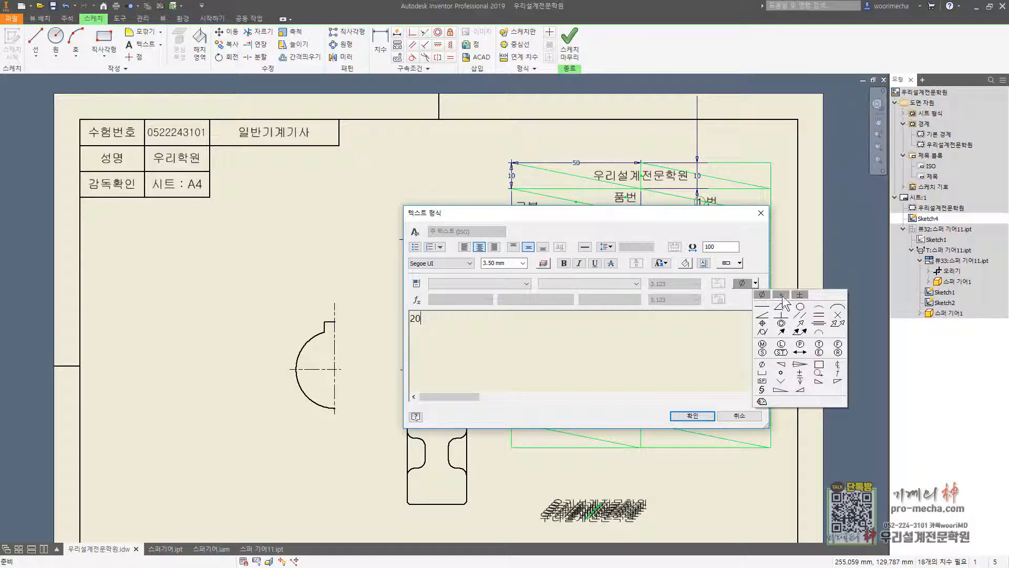
{"action": "left_click", "coordinate": [783, 295]}
{"action": "left_click_drag", "start_coordinate": [510, 343], "coordinate": [266, 339]}
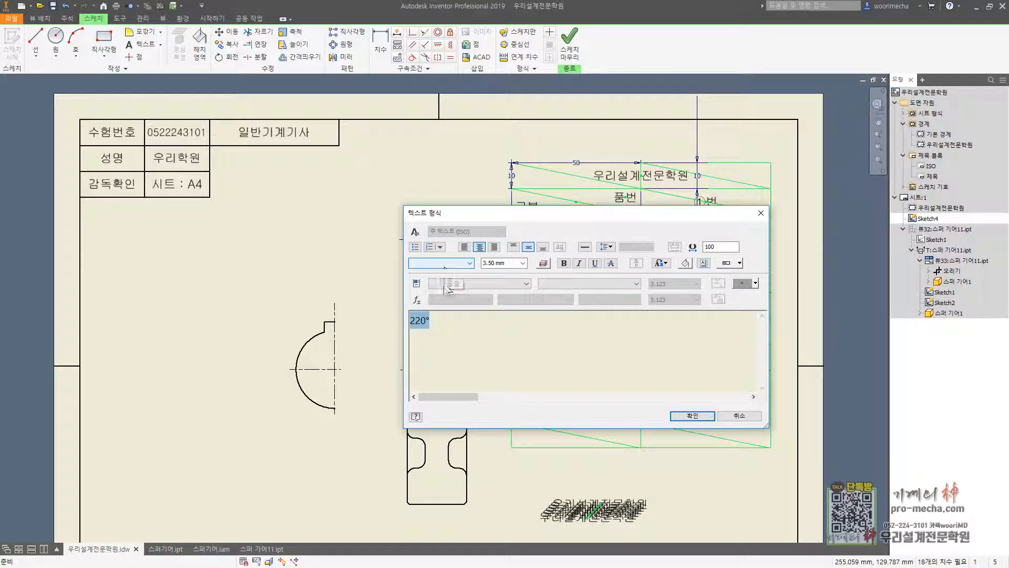
{"action": "type", "text": "20"}
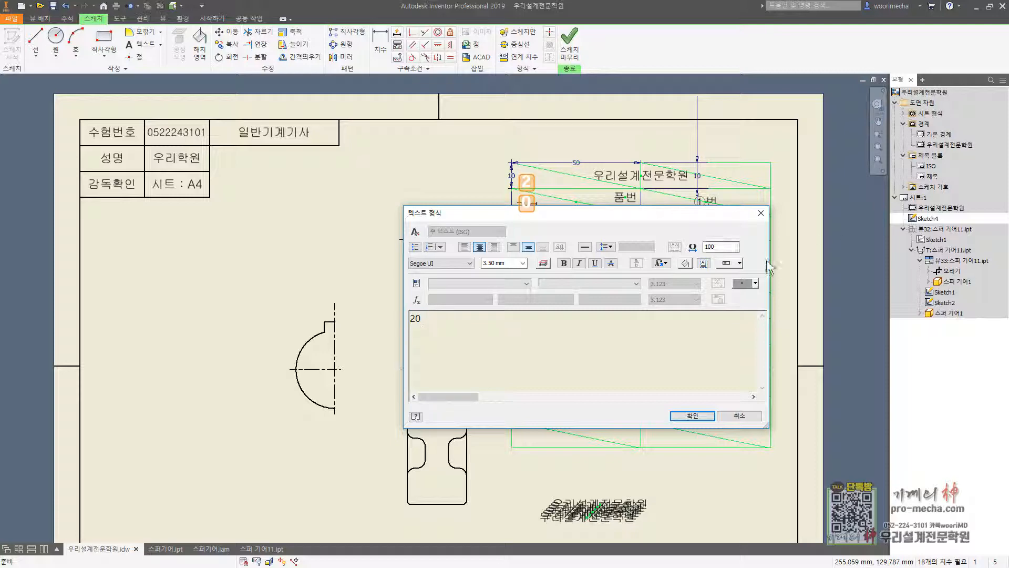
{"action": "left_click", "coordinate": [742, 283]}
Set the font of the "20°" text to 굴림 and apply the text changes.
{"action": "key", "text": "ctrl+a"}
{"action": "left_click", "coordinate": [459, 265]}
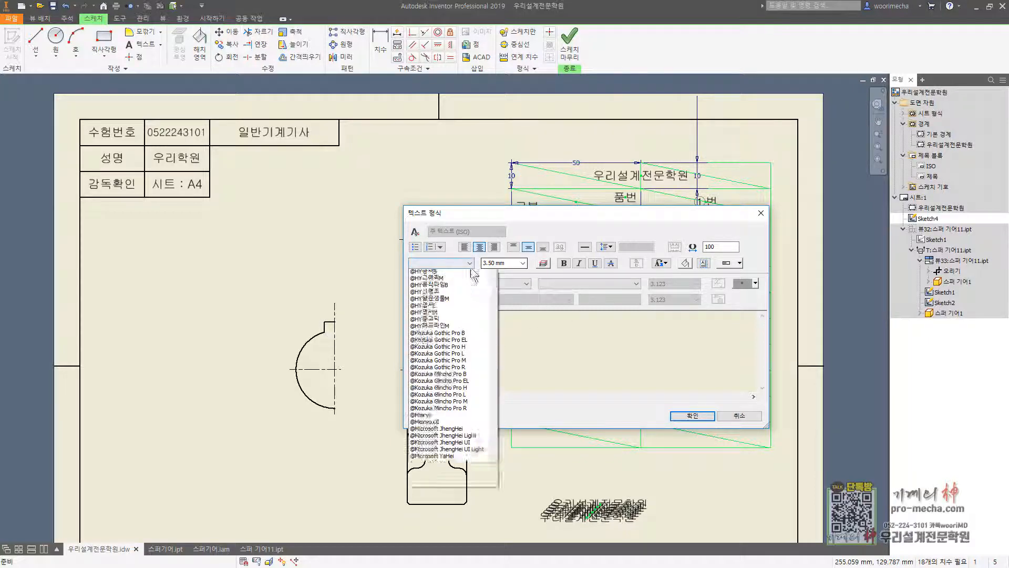
{"action": "left_click_drag", "start_coordinate": [492, 297], "coordinate": [496, 528]}
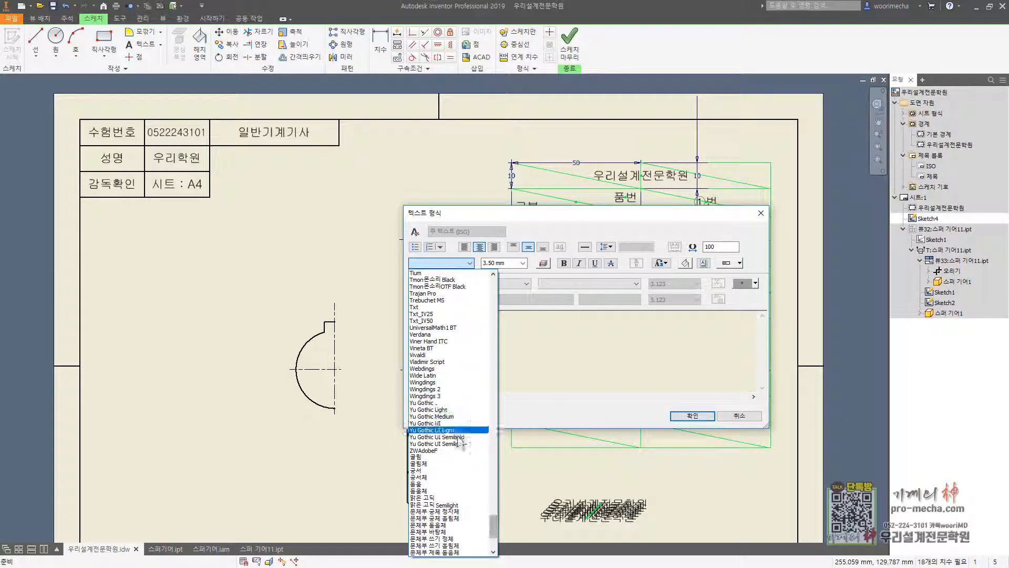
{"action": "left_click", "coordinate": [448, 457]}
{"action": "left_click", "coordinate": [693, 416]}
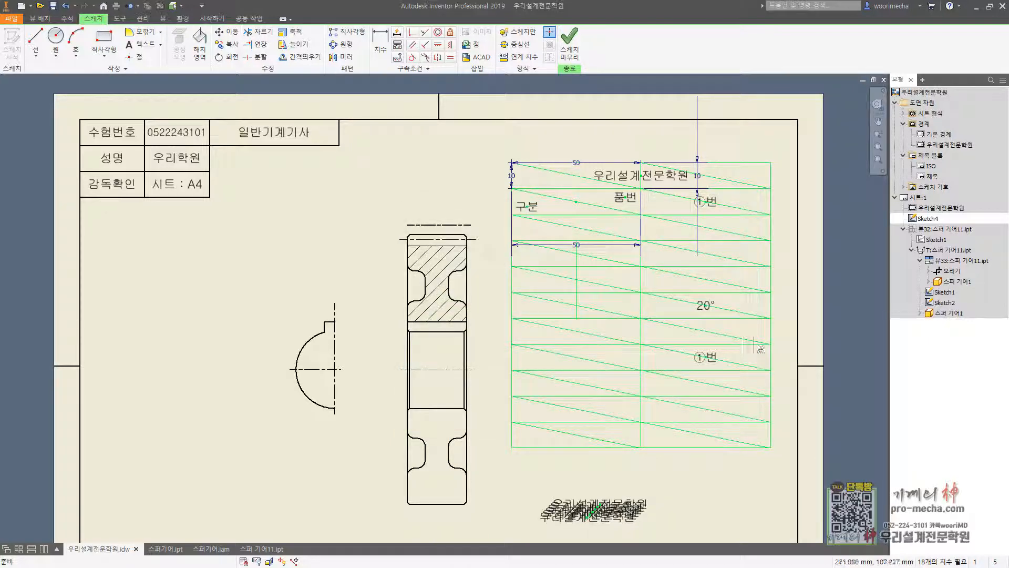
Change the text in row eight's right cell to "Ø100", using the diameter symbol.
{"action": "double_click", "coordinate": [714, 357]}
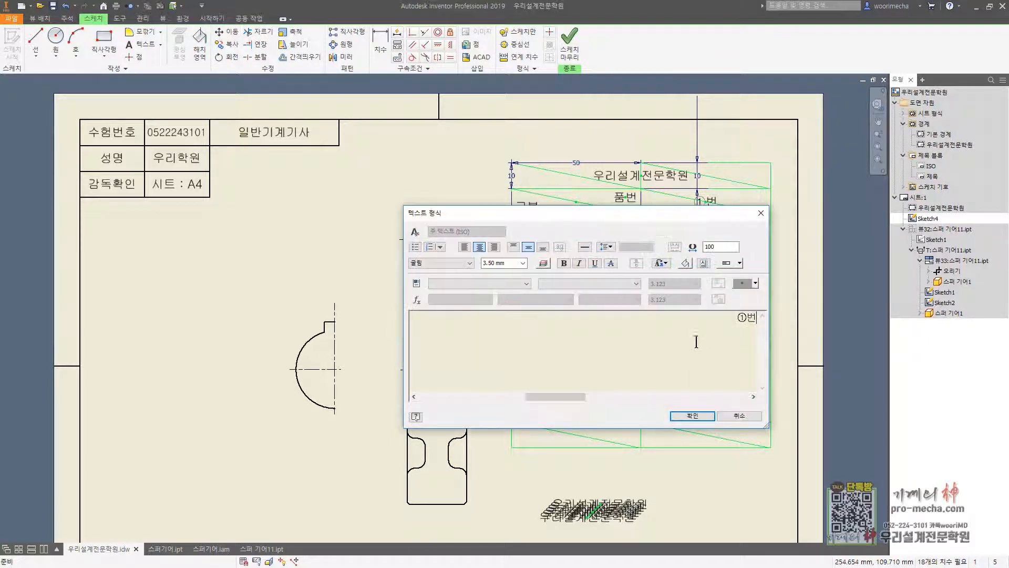
{"action": "key", "text": "ctrl+a"}
{"action": "left_click", "coordinate": [756, 283]}
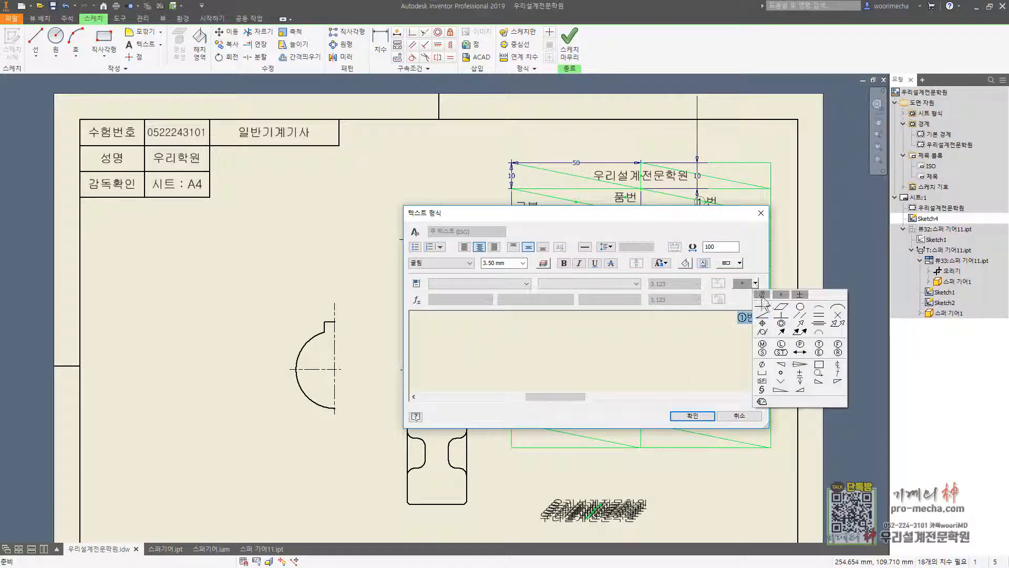
{"action": "left_click", "coordinate": [762, 303]}
{"action": "type", "text": "100"}
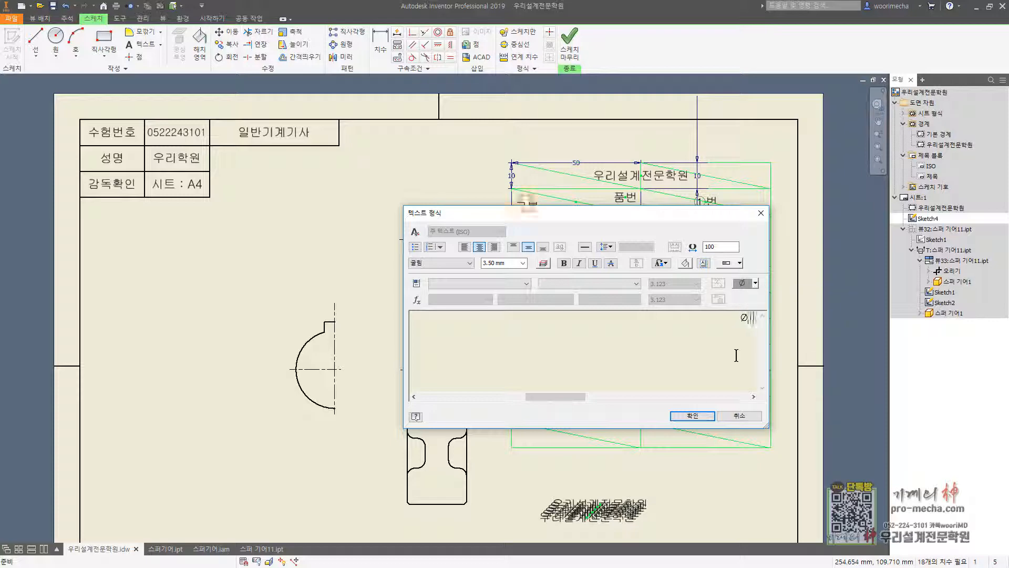
{"action": "left_click", "coordinate": [707, 417]}
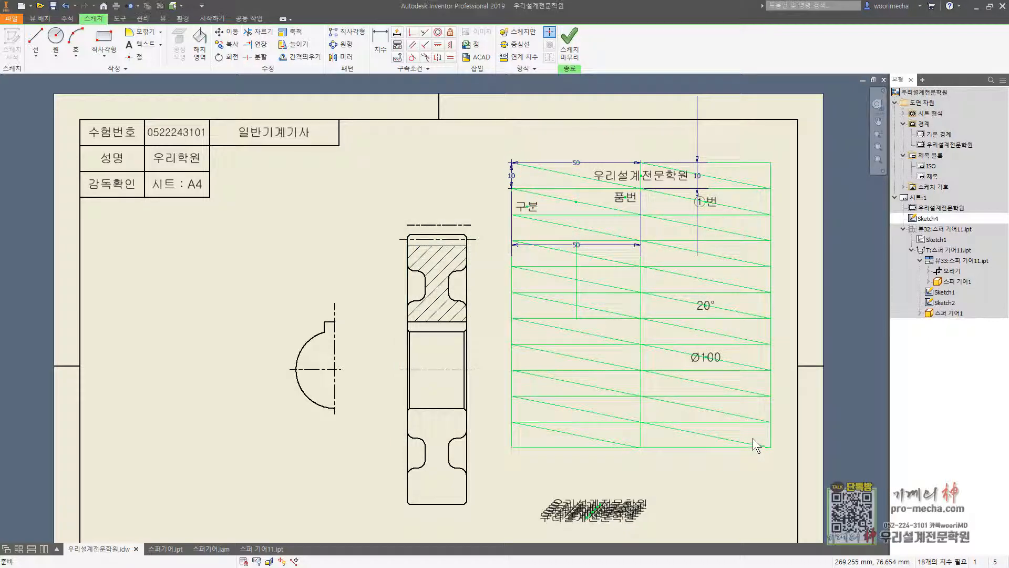
Re-enter the degree symbol in the "20°" text in row six's right cell and apply the text.
{"action": "scroll", "coordinate": [739, 337], "scroll_direction": "down", "scroll_amount": 3}
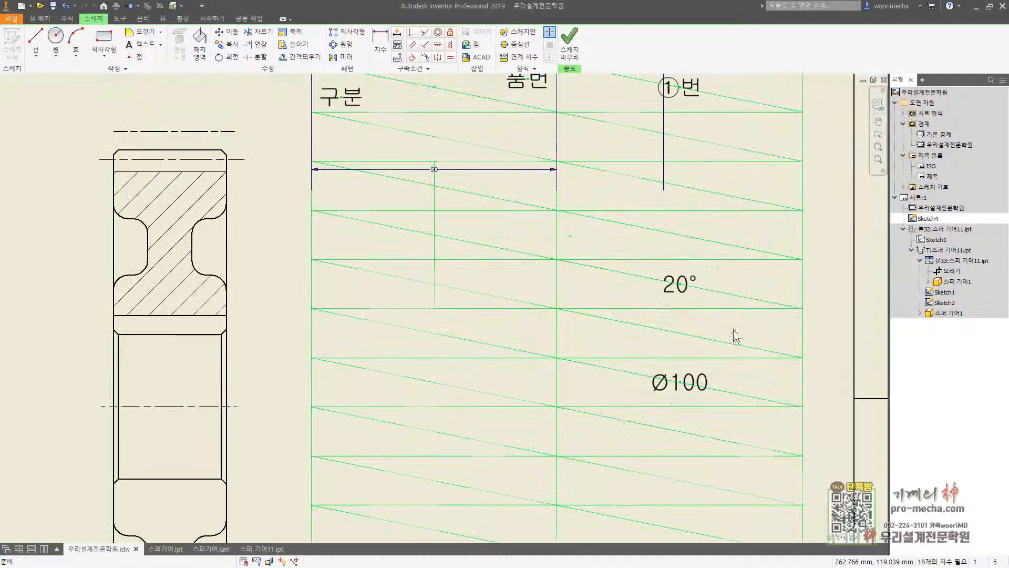
{"action": "double_click", "coordinate": [696, 283]}
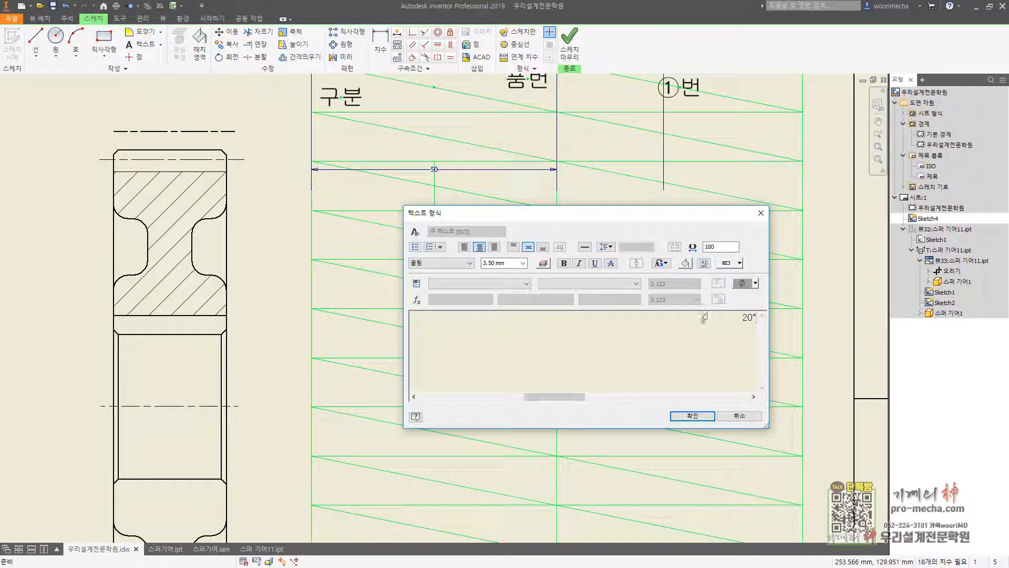
{"action": "key", "text": "BackSpace"}
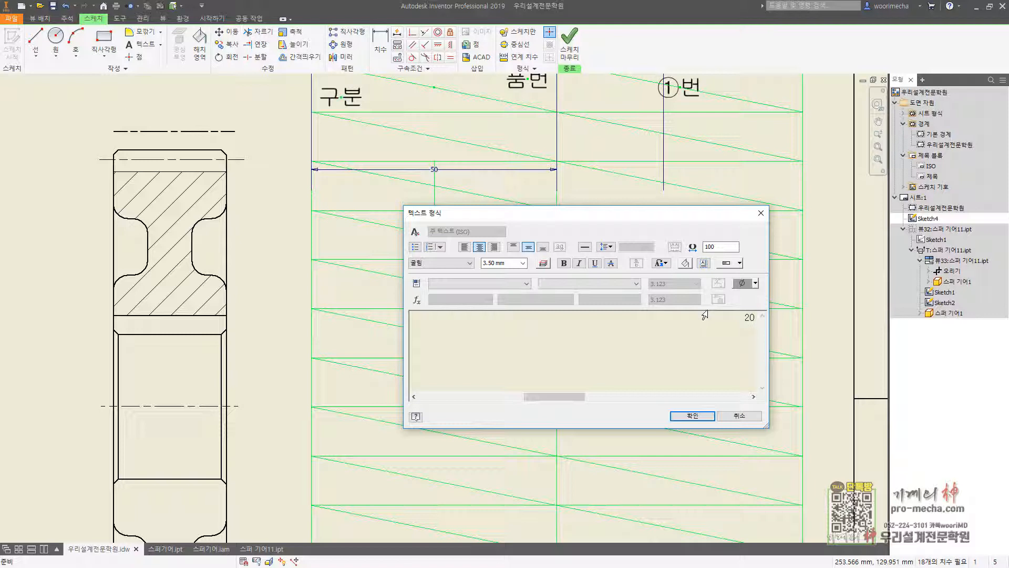
{"action": "key", "text": "alt"}
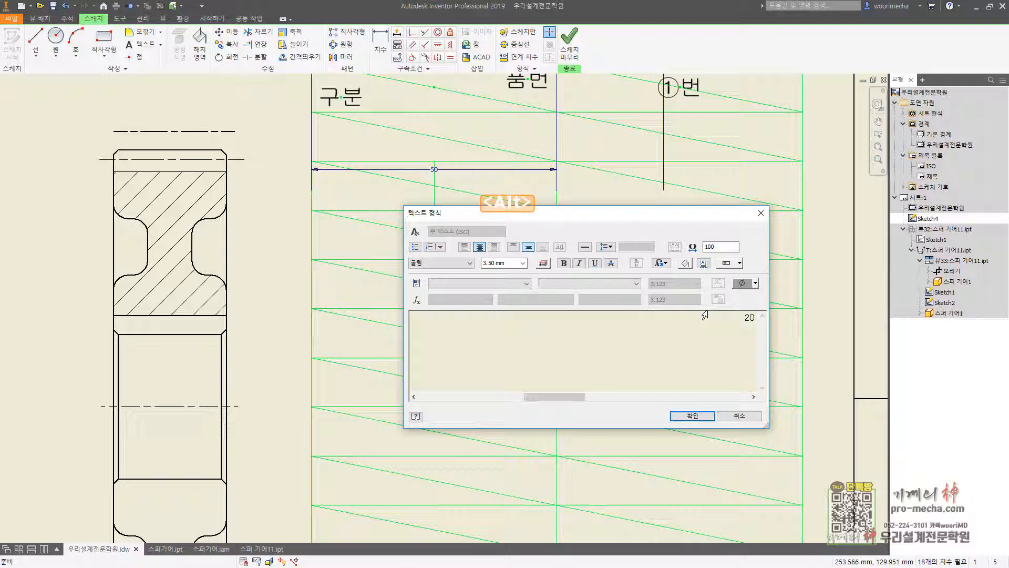
{"action": "type", "text": "°"}
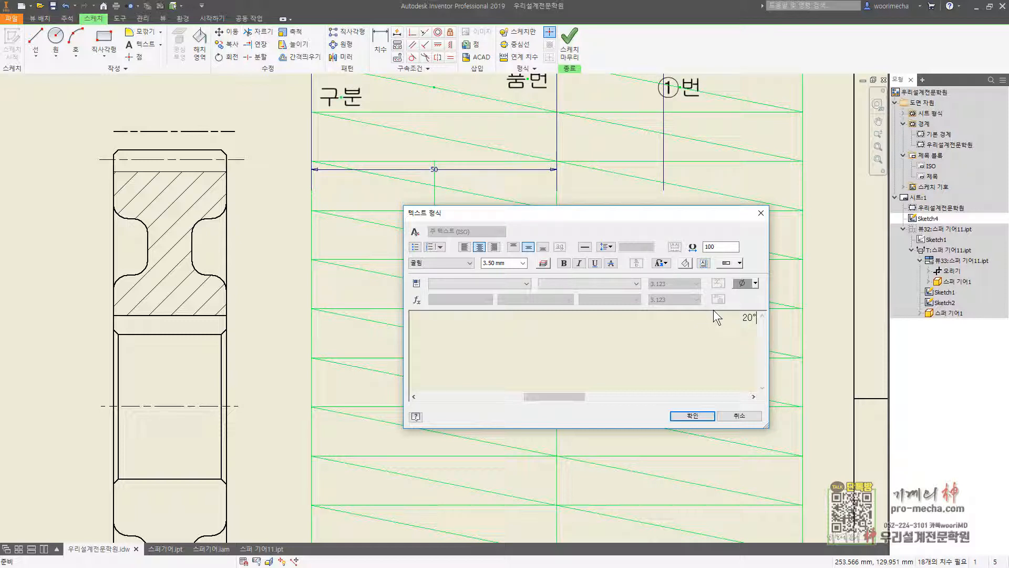
{"action": "key", "text": "BackSpace"}
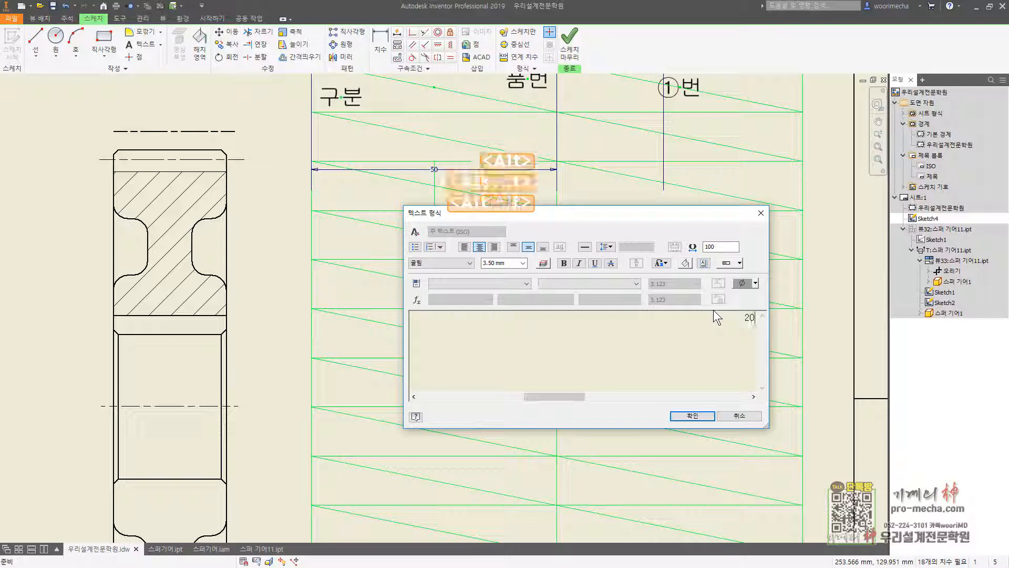
{"action": "type", "text": "°"}
{"action": "left_click", "coordinate": [692, 415]}
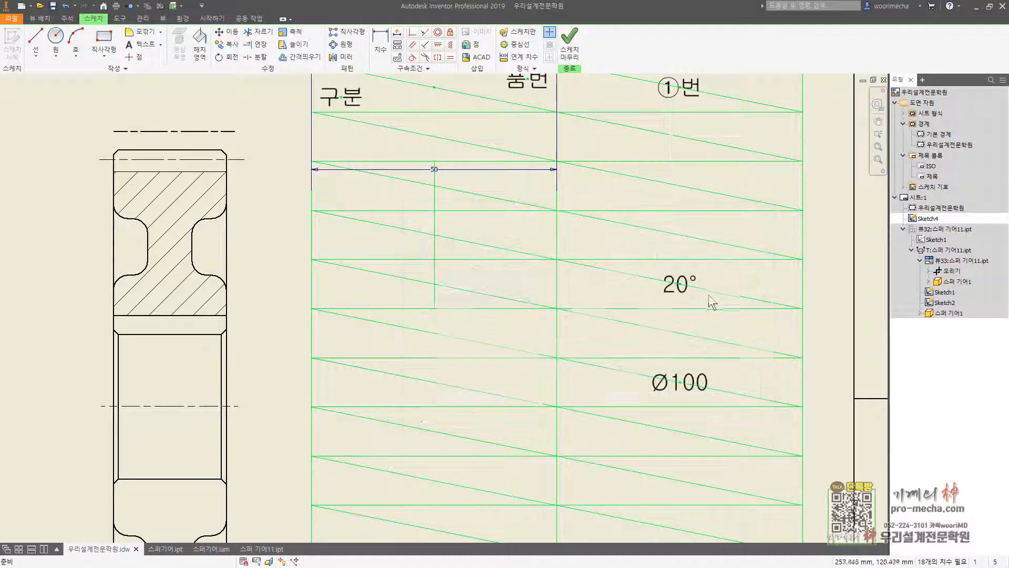
Replace the diameter symbol in row eight's right cell so the text reads "ø100", and finish the table sketch.
{"action": "double_click", "coordinate": [706, 380]}
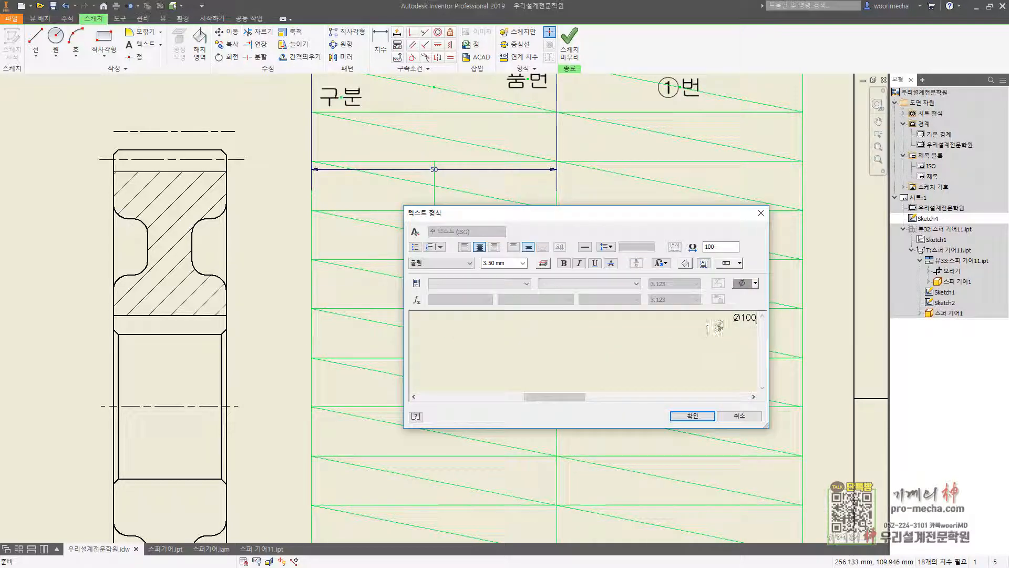
{"action": "key", "text": "Delete"}
{"action": "key", "text": "alt"}
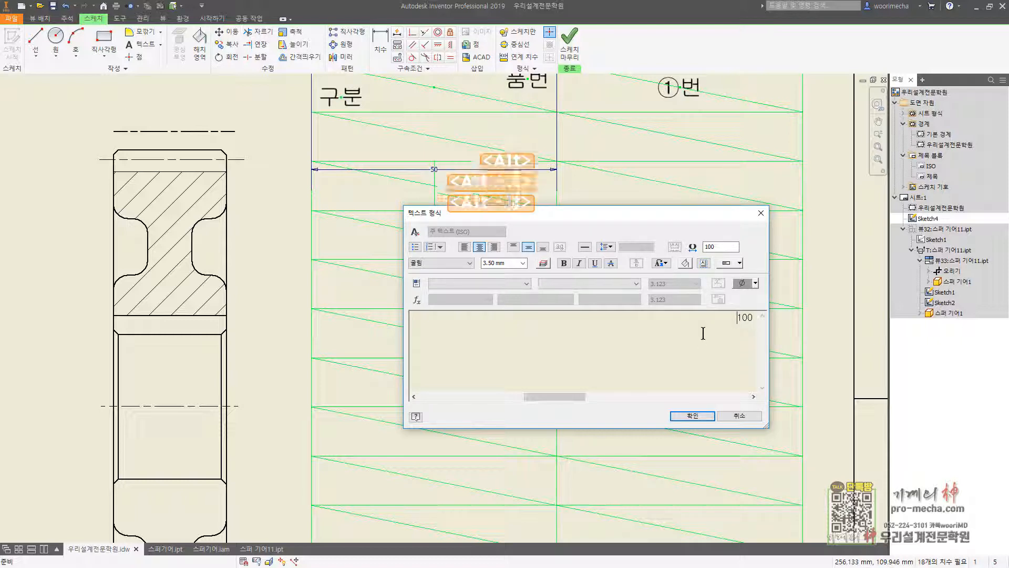
{"action": "type", "text": "Ø"}
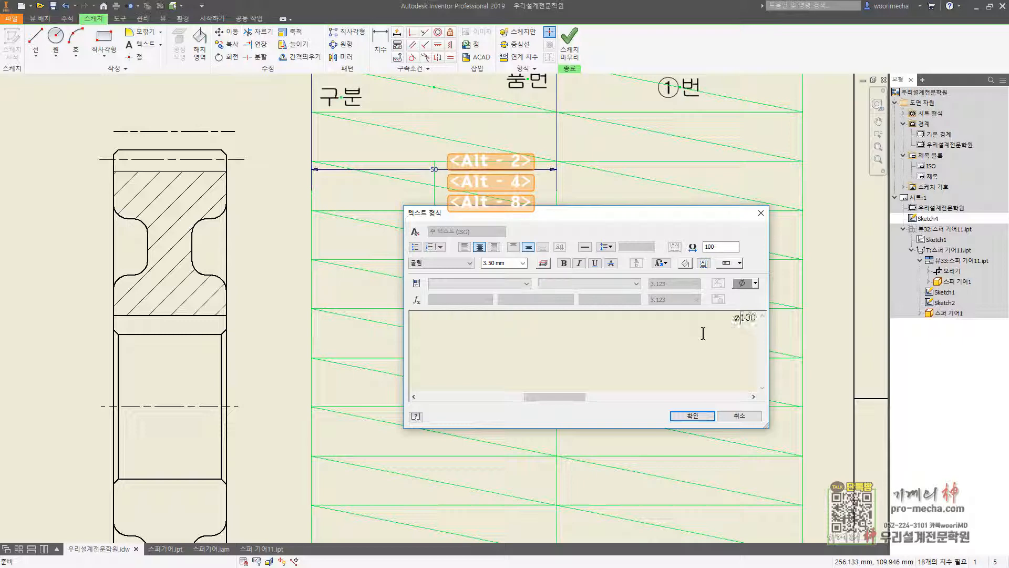
{"action": "left_click", "coordinate": [692, 416]}
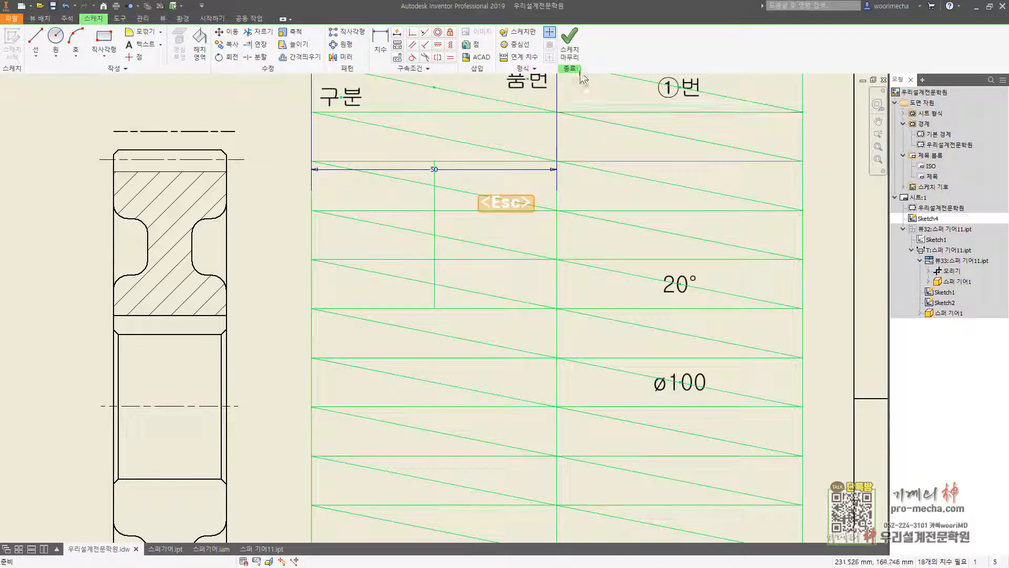
{"action": "left_click", "coordinate": [570, 41]}
{"action": "middle_click", "coordinate": [534, 304]}
{"action": "middle_click", "coordinate": [534, 303]}
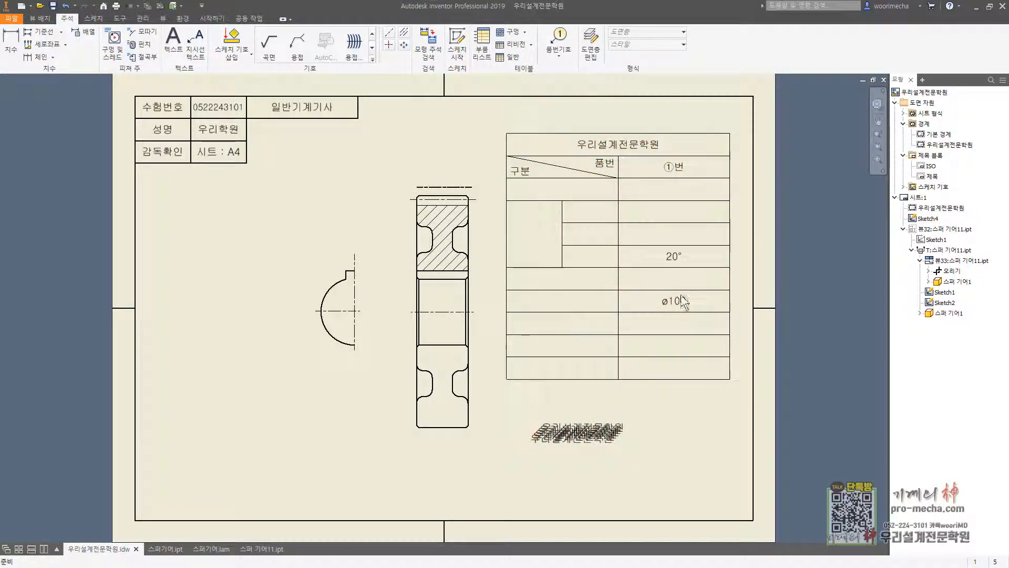
Reopen the table sketch and constrain a spare "우리설계전문학원" text coincident with the centre of the last row's right cell.
{"action": "double_click", "coordinate": [682, 324]}
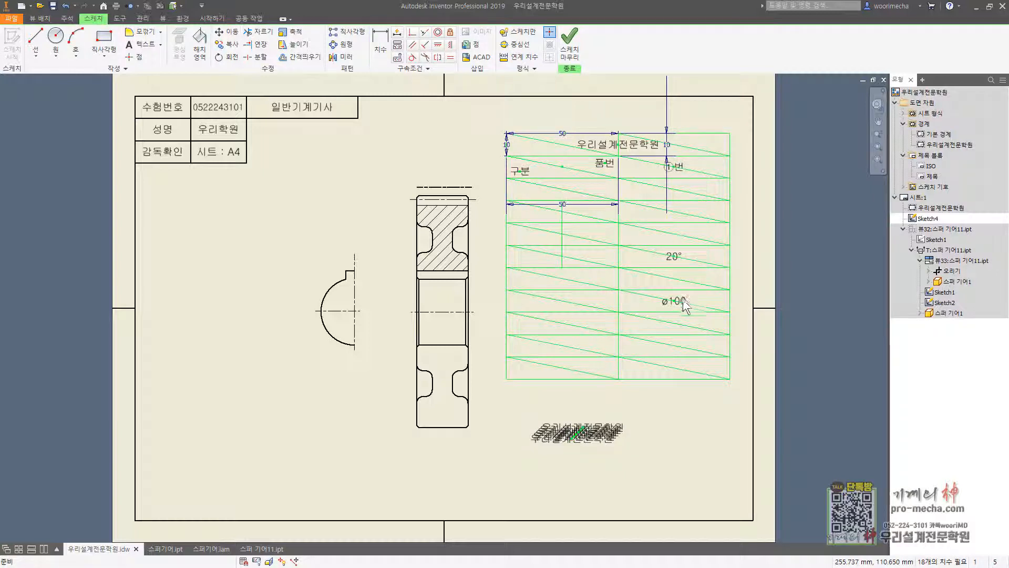
{"action": "left_click", "coordinate": [413, 33]}
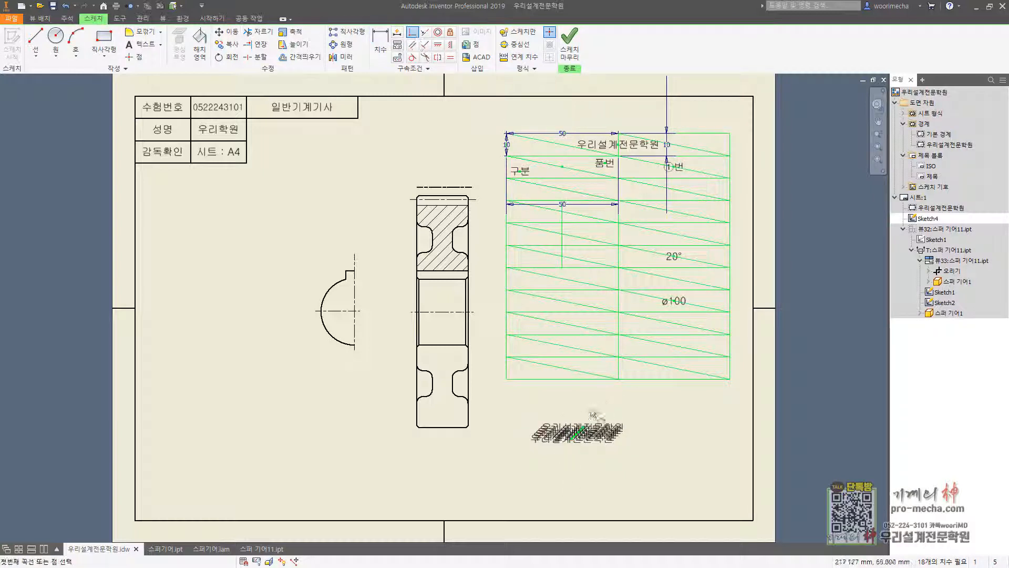
{"action": "left_click", "coordinate": [583, 428]}
{"action": "left_click", "coordinate": [675, 370]}
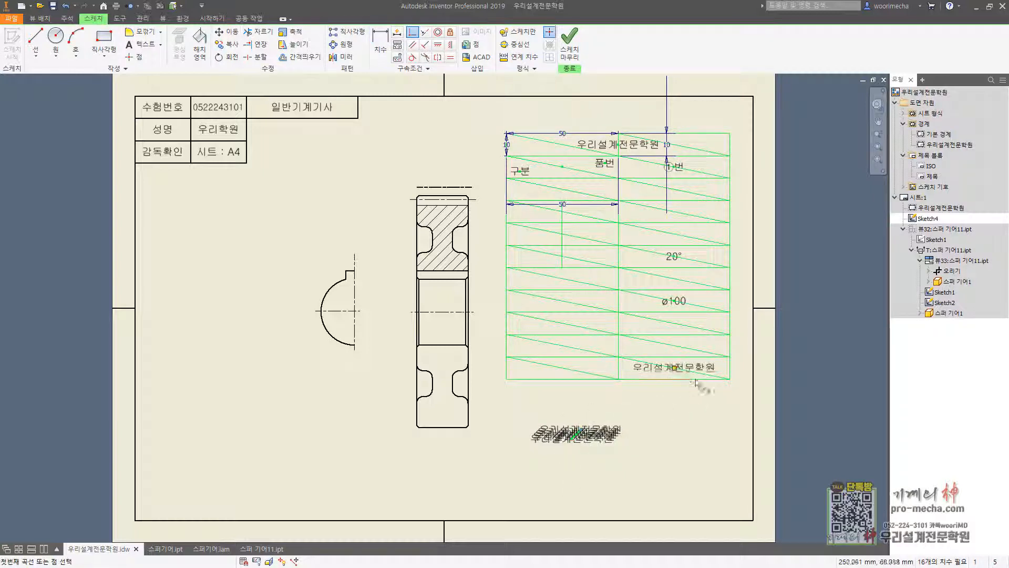
{"action": "key", "text": "Escape"}
Replace the text in the last row's right cell with "KS B ISO 1328-1,4급".
{"action": "double_click", "coordinate": [704, 365]}
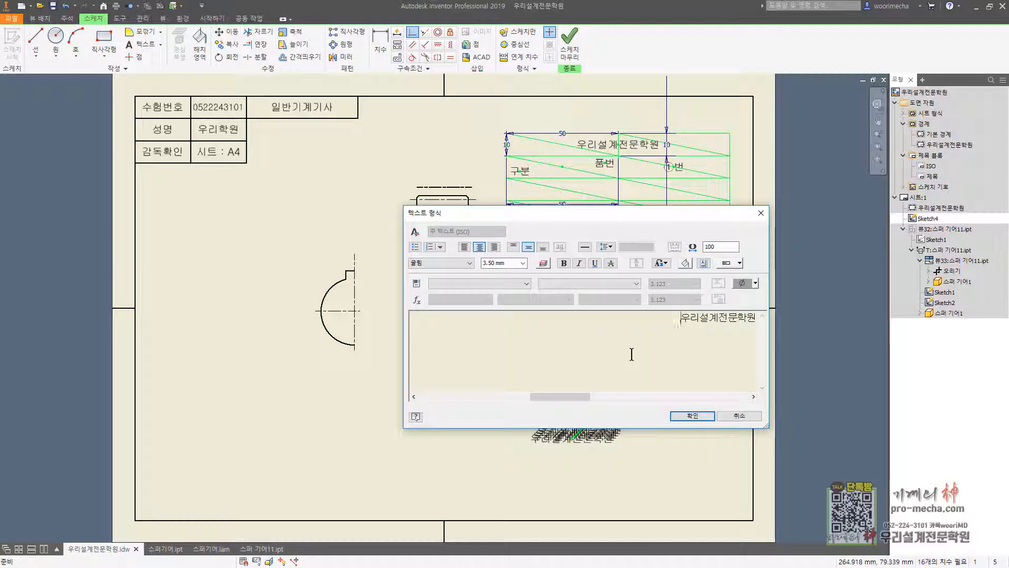
{"action": "type", "text": "K"}
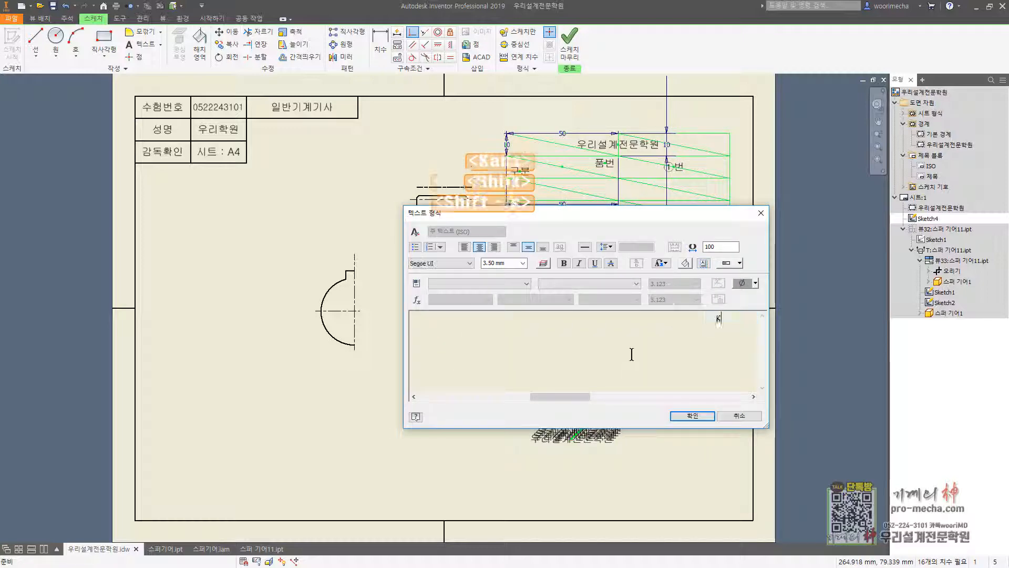
{"action": "type", "text": "S B"}
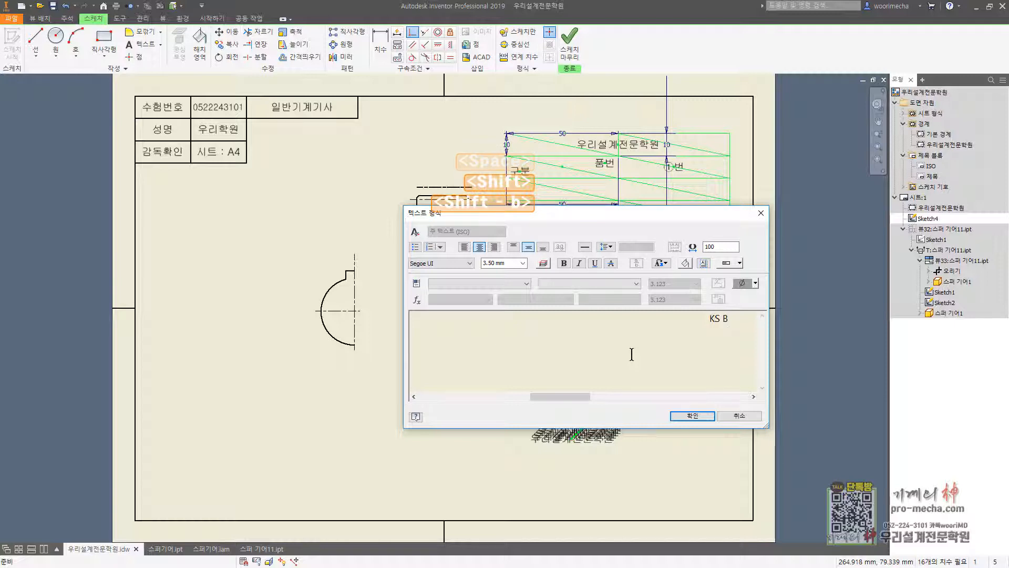
{"action": "type", "text": " ISO"}
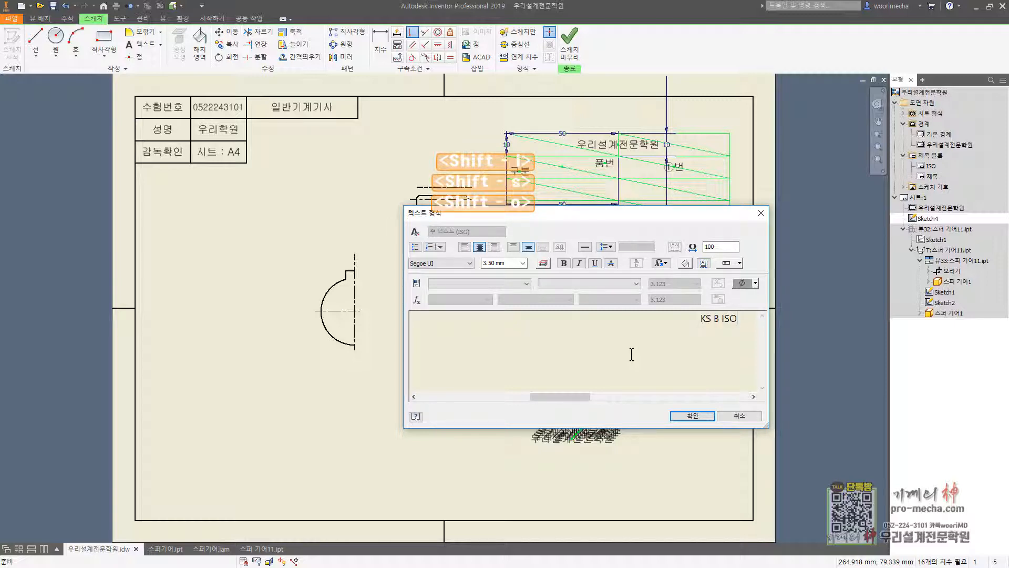
{"action": "type", "text": " 1328"}
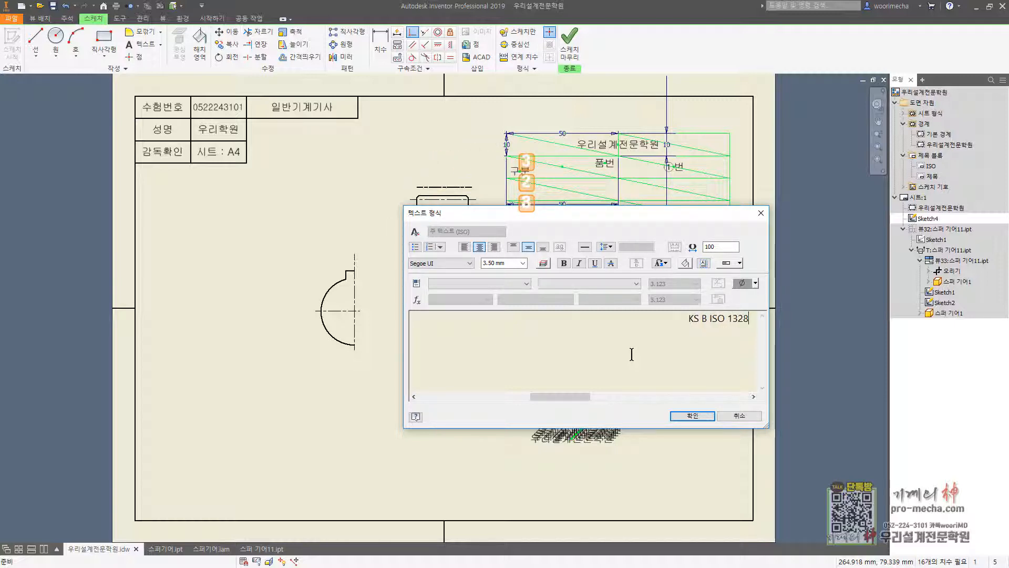
{"action": "type", "text": "-1,4"}
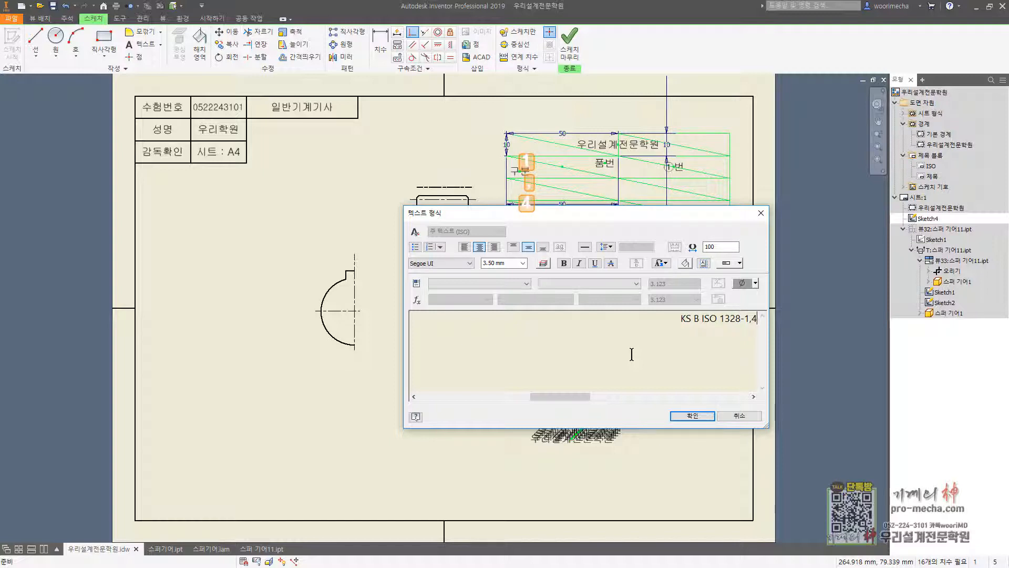
{"action": "type", "text": "급"}
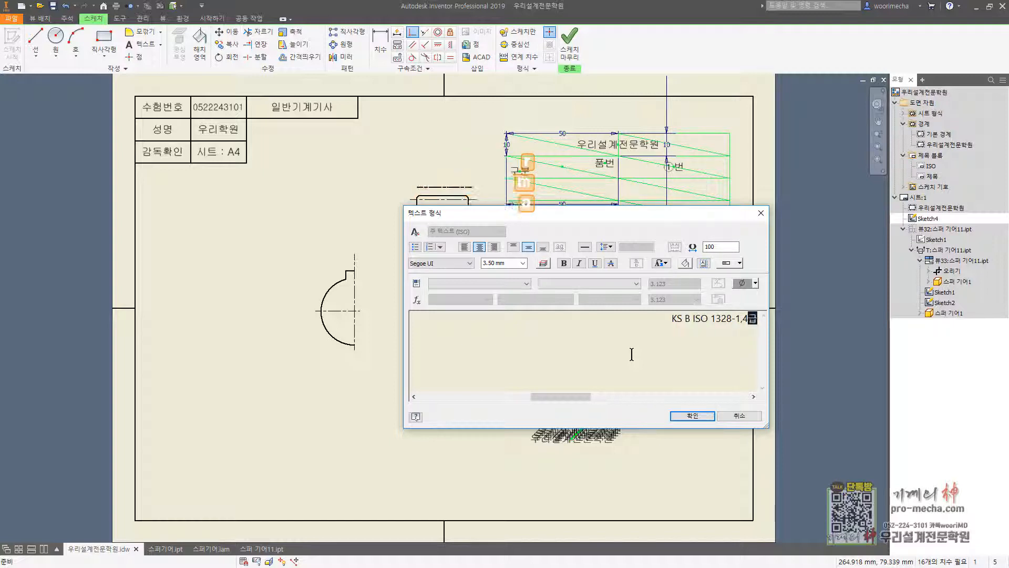
Set the font of the "KS B ISO 1328-1,4급" text to 굴림 and apply the text changes.
{"action": "key", "text": "ctrl+a"}
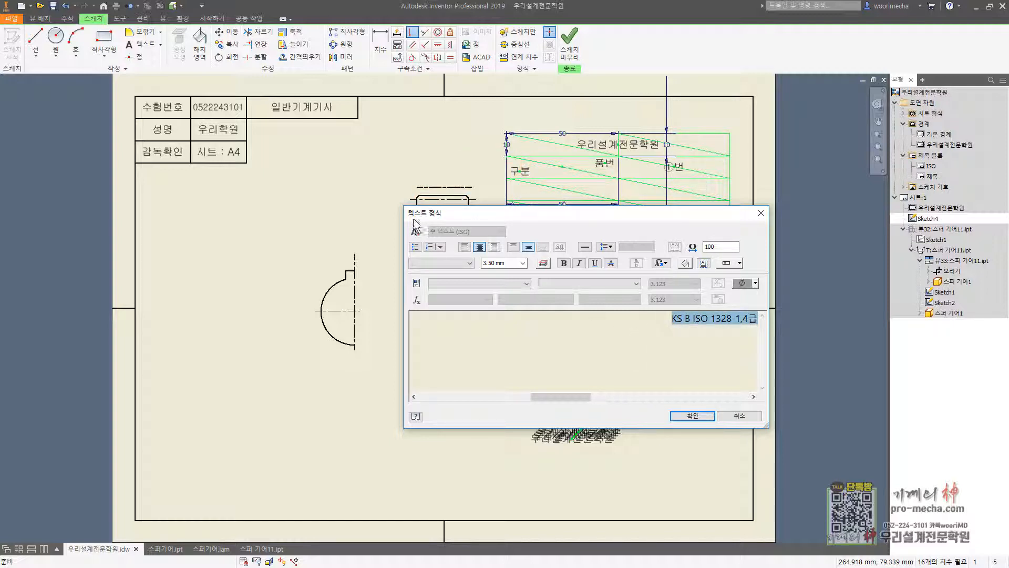
{"action": "left_click", "coordinate": [461, 264]}
{"action": "left_click_drag", "start_coordinate": [494, 301], "coordinate": [496, 541]}
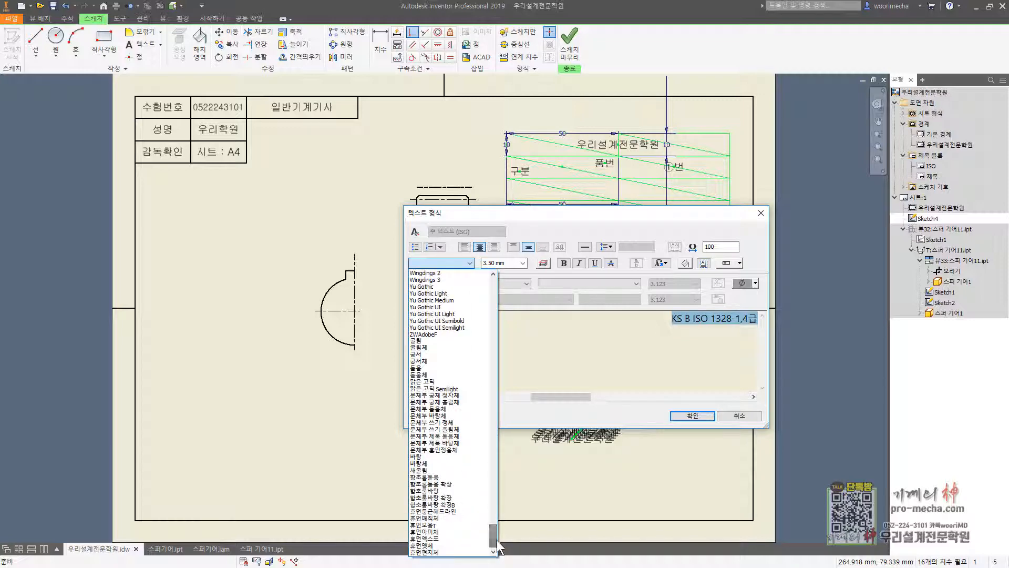
{"action": "left_click", "coordinate": [476, 345]}
{"action": "left_click", "coordinate": [692, 415]}
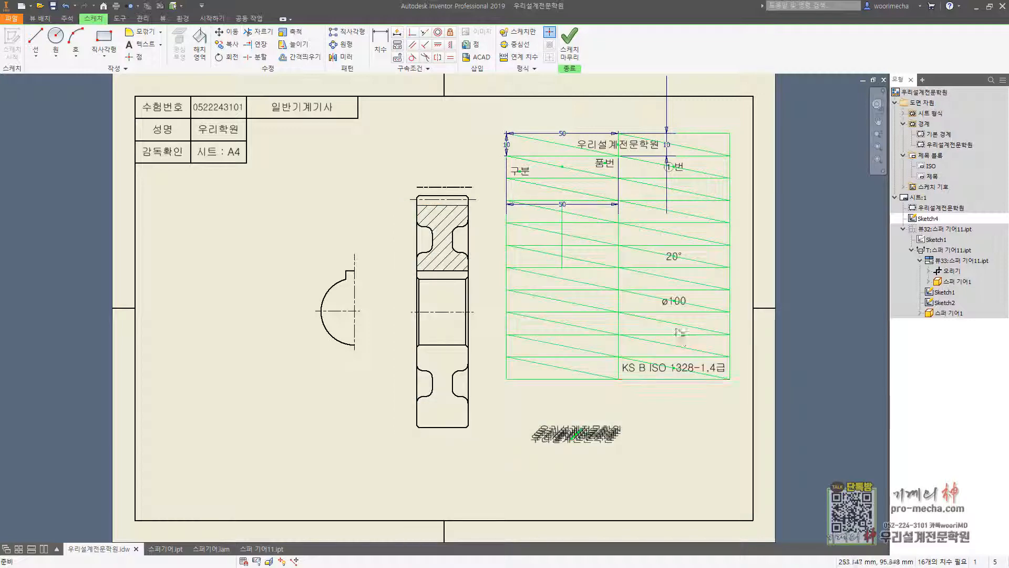
Try a slightly smaller text height for the "KS B ISO 1328-1,4급" text.
{"action": "double_click", "coordinate": [711, 366]}
{"action": "key", "text": "ctrl+a"}
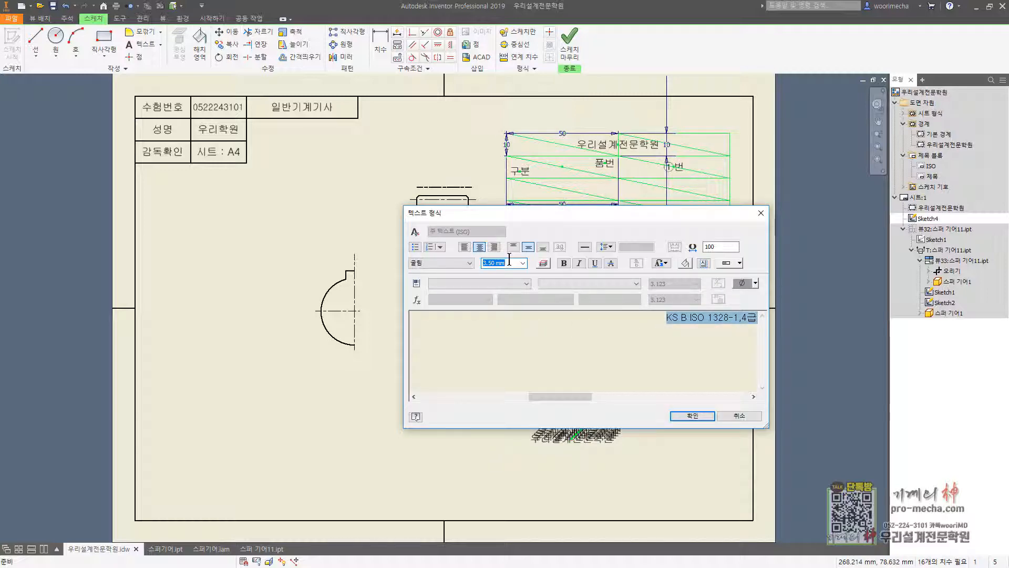
{"action": "key", "text": "Return"}
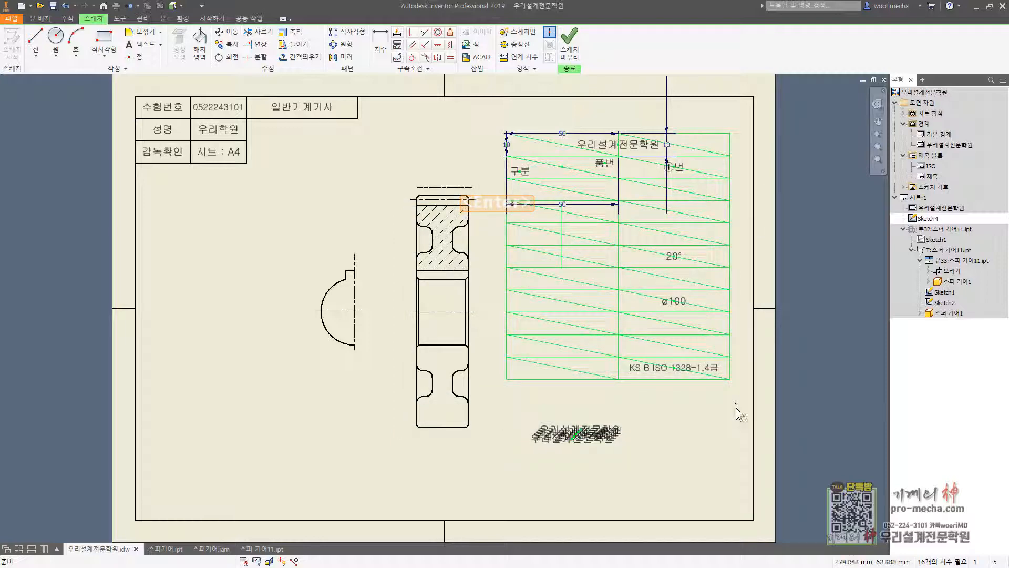
Reduce the height of the "KS B ISO 1328-1,4급" text further so it fits well inside its cell, and finish the sketch.
{"action": "double_click", "coordinate": [712, 369]}
{"action": "key", "text": "ctrl+a"}
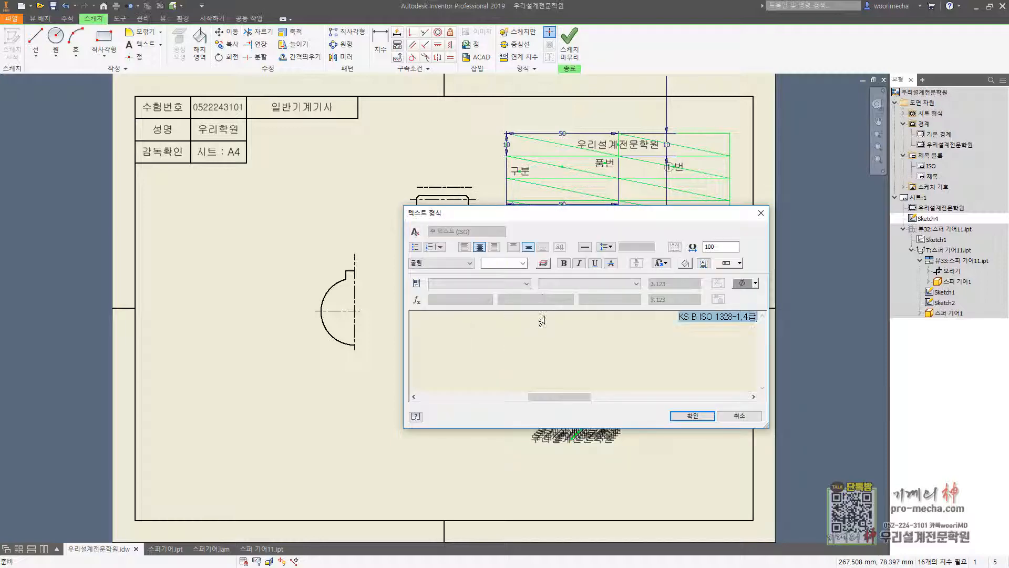
{"action": "left_click", "coordinate": [523, 263]}
{"action": "left_click", "coordinate": [515, 286]}
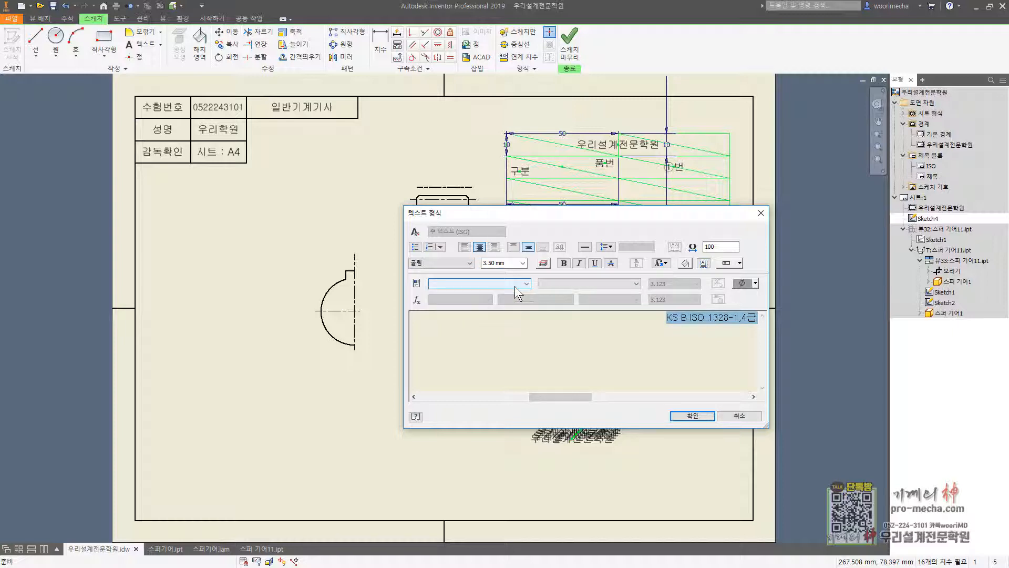
{"action": "left_click", "coordinate": [512, 262]}
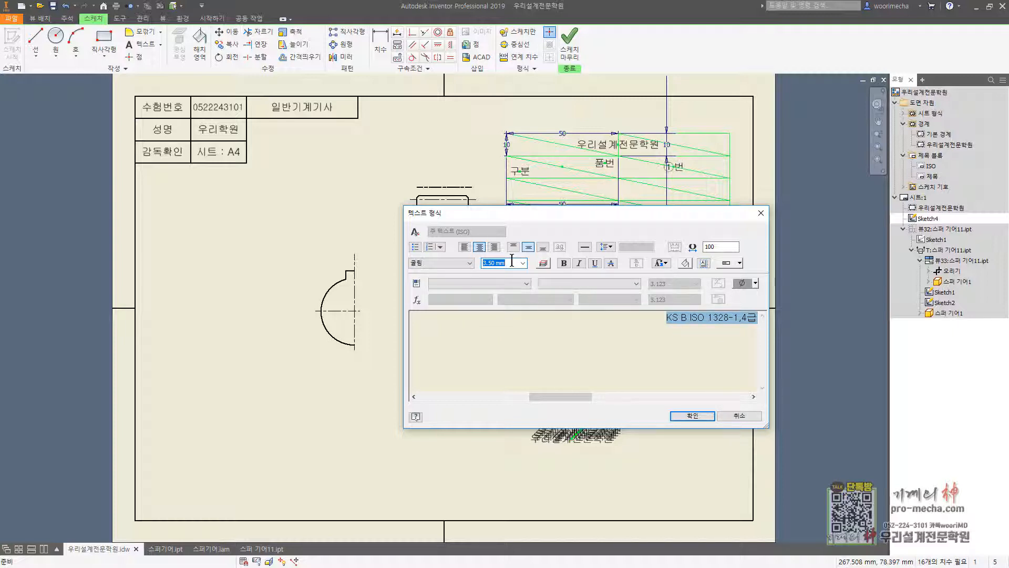
{"action": "type", "text": "3.3"}
{"action": "key", "text": "BackSpace"}
{"action": "key", "text": "BackSpace"}
{"action": "key", "text": "BackSpace"}
{"action": "key", "text": "Return"}
{"action": "key", "text": "Return"}
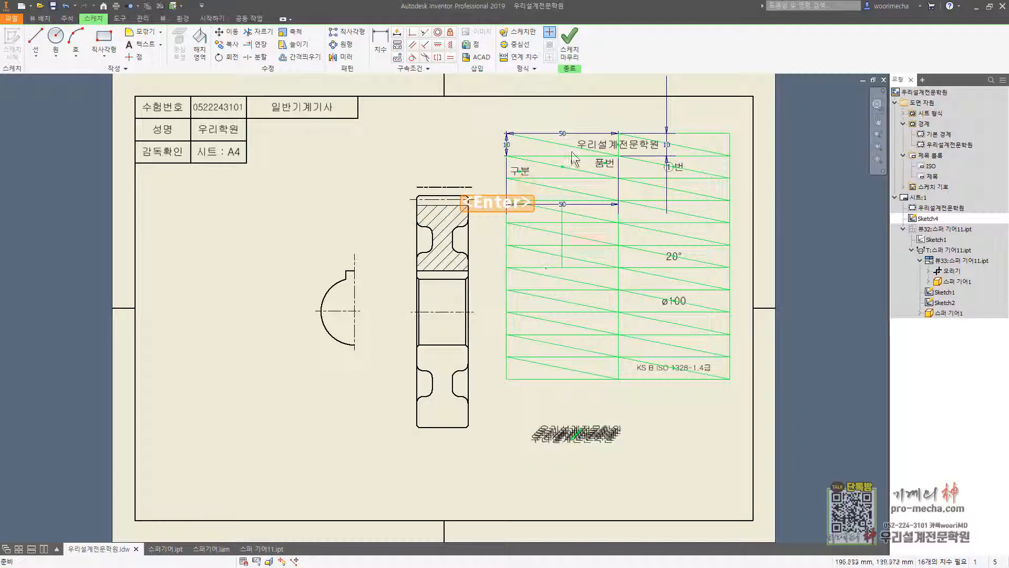
{"action": "left_click", "coordinate": [569, 37]}
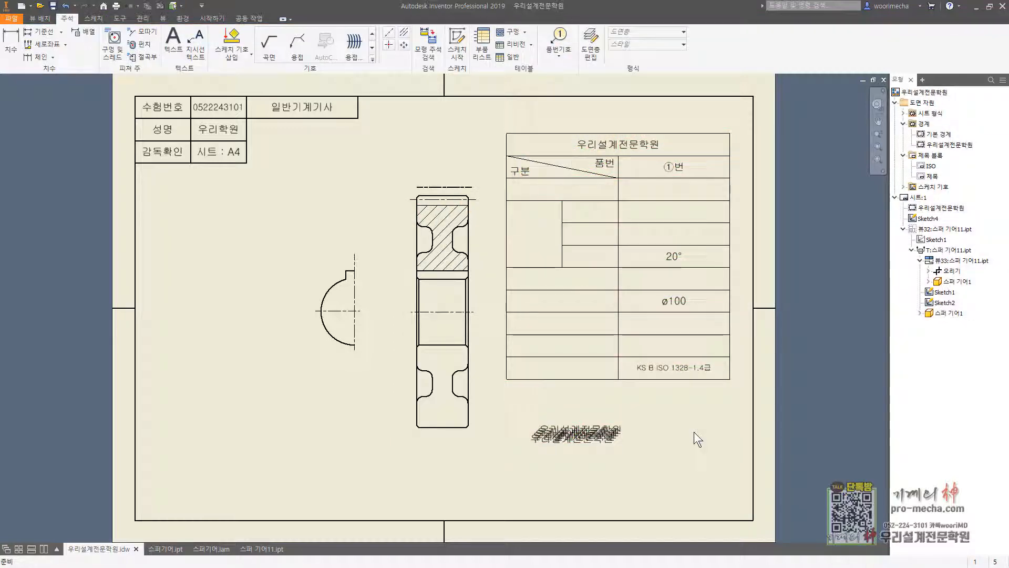